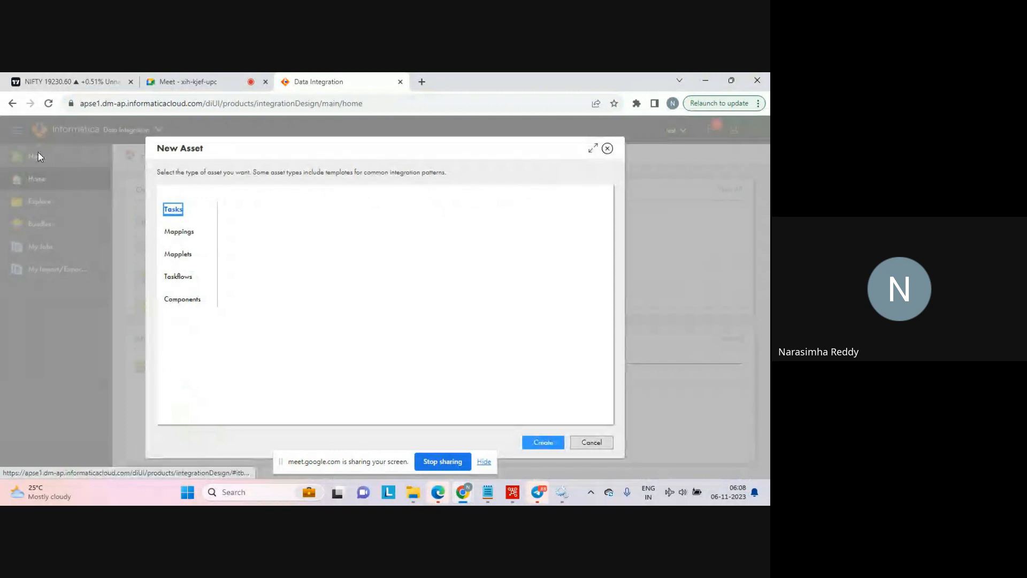
Create a new mapping and insert an Aggregator transformation on the link between Source and Target
left_click(180, 234)
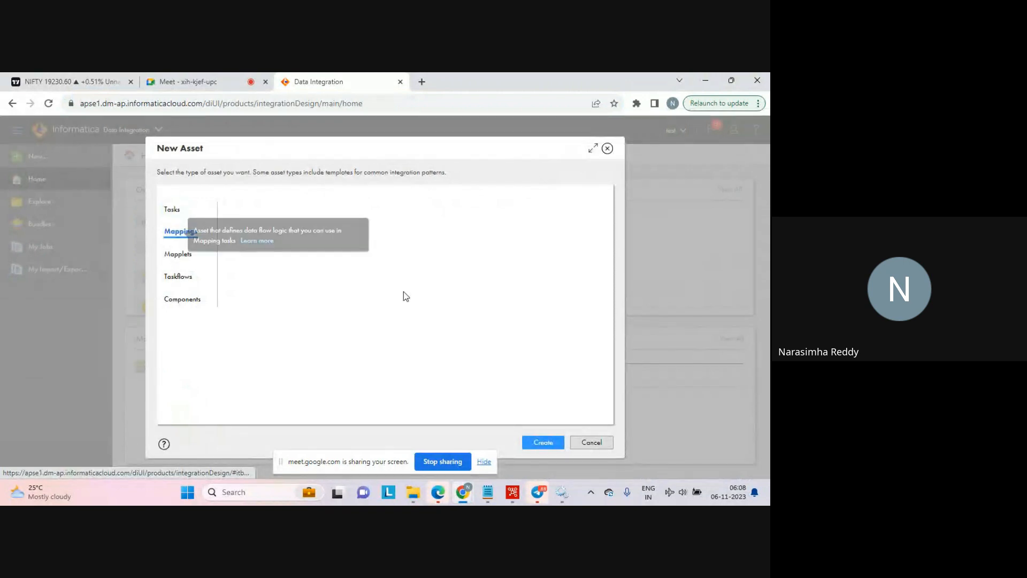
left_click(548, 443)
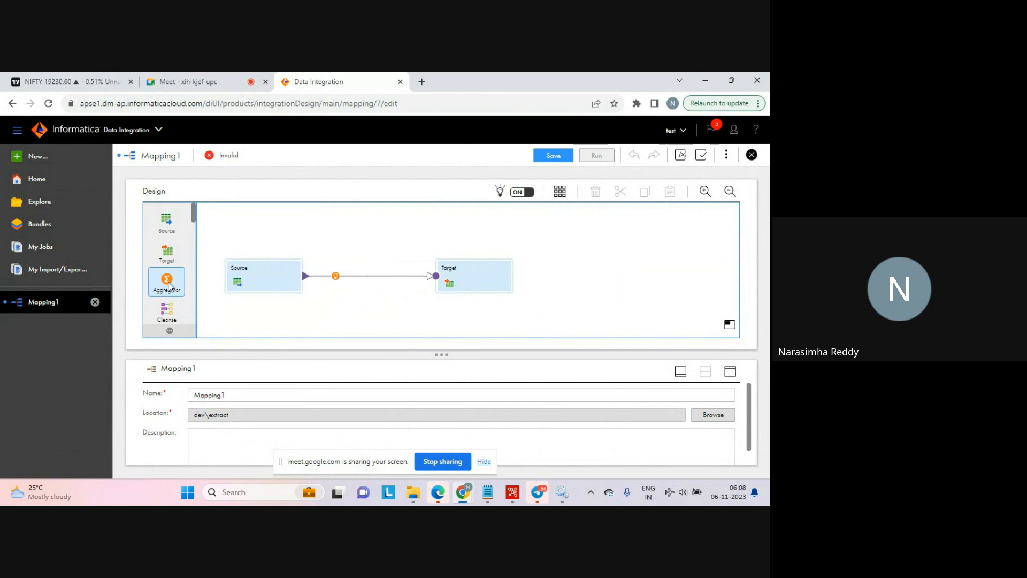
left_click_drag(169, 285, 343, 269)
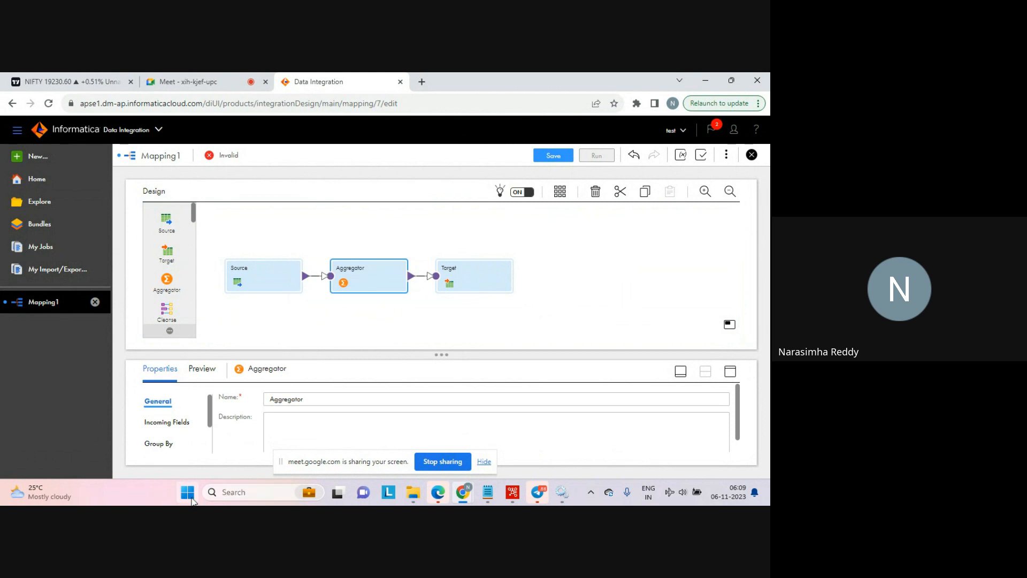
Open a blank Notepad document and write the heading "group by" followed by the line "set of related records"
right_click(188, 492)
left_click(189, 423)
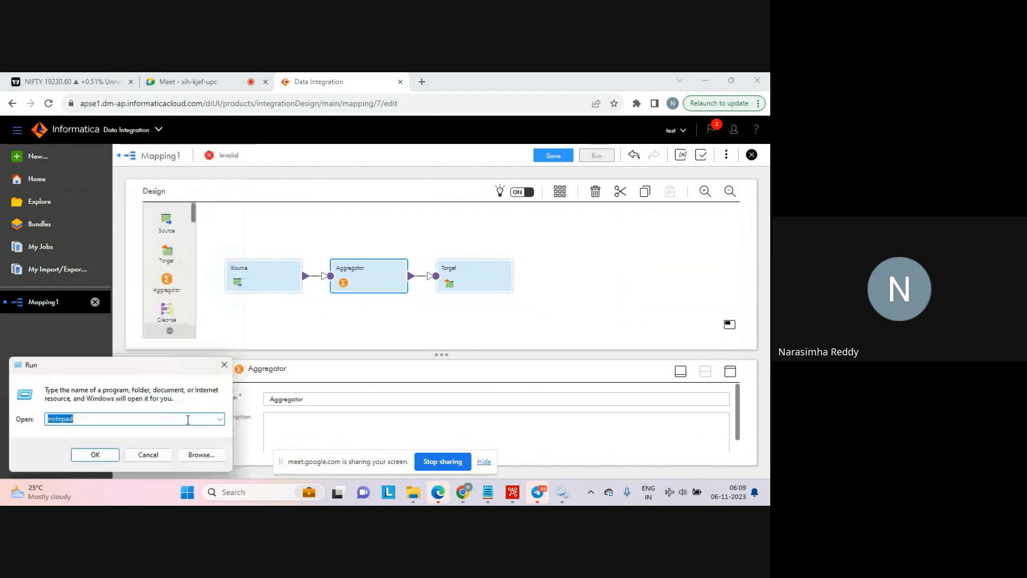
key("Escape")
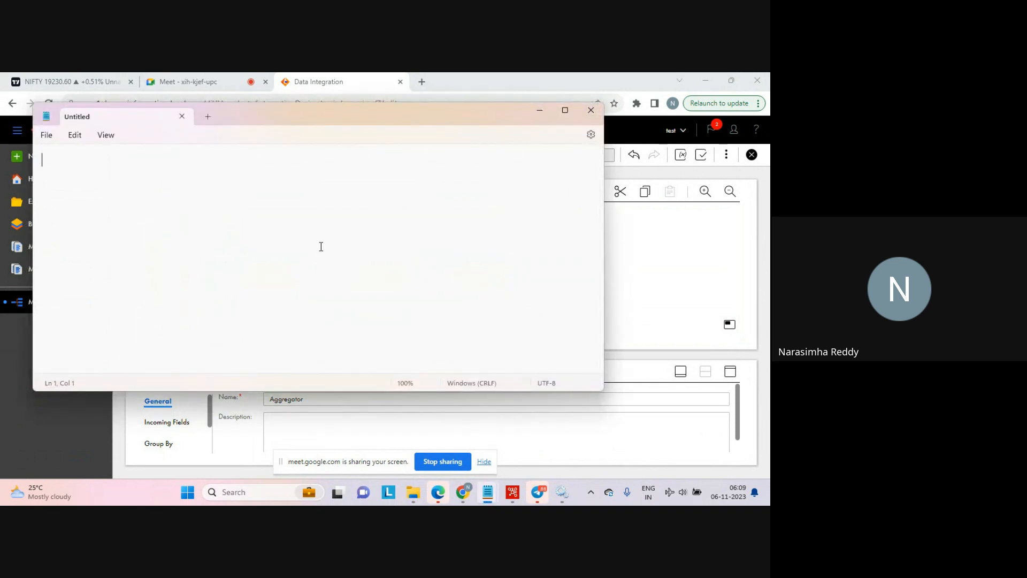
type("group by")
key("Return")
key("ctrl+a")
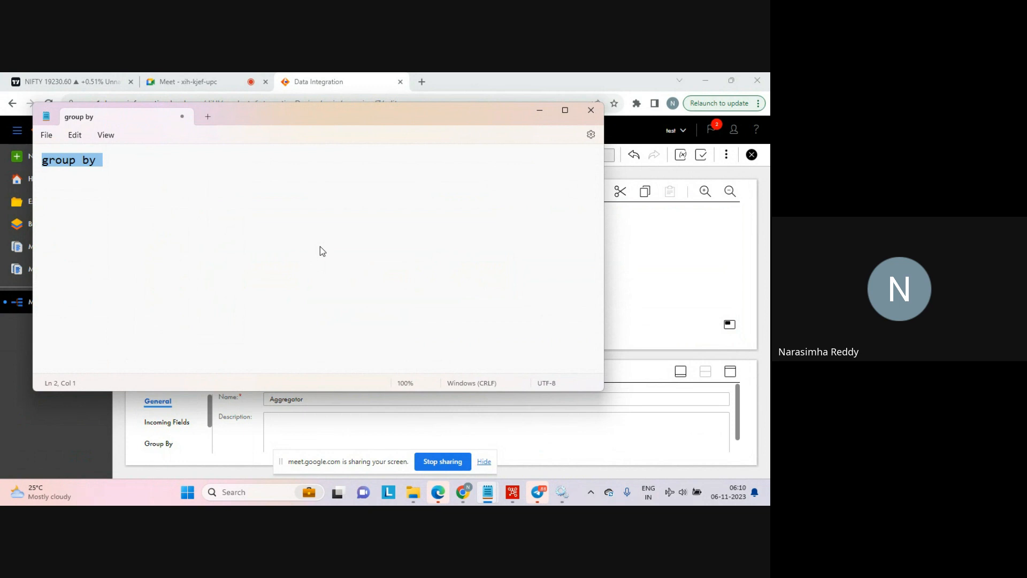
left_click(253, 193)
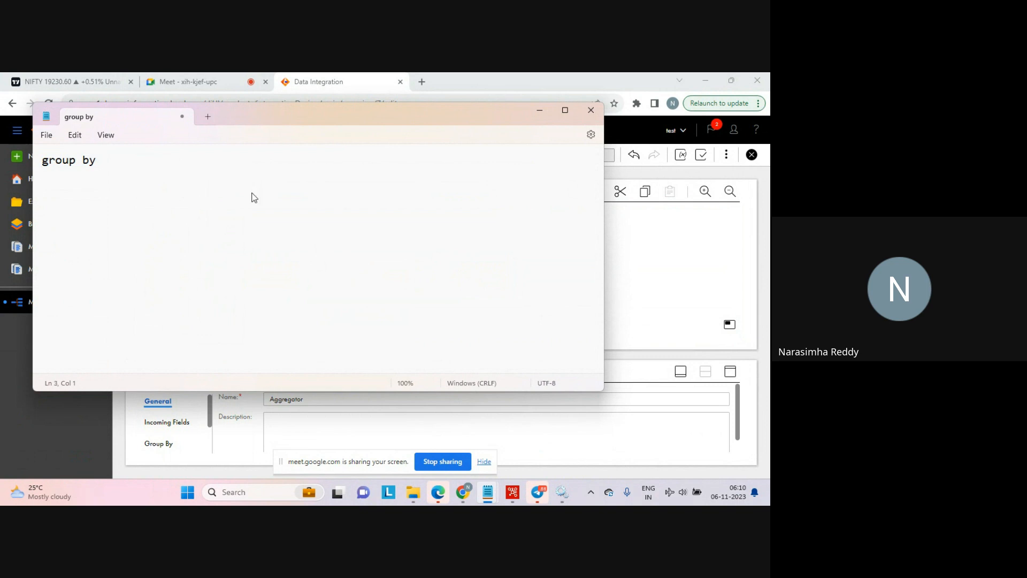
type("set of related records")
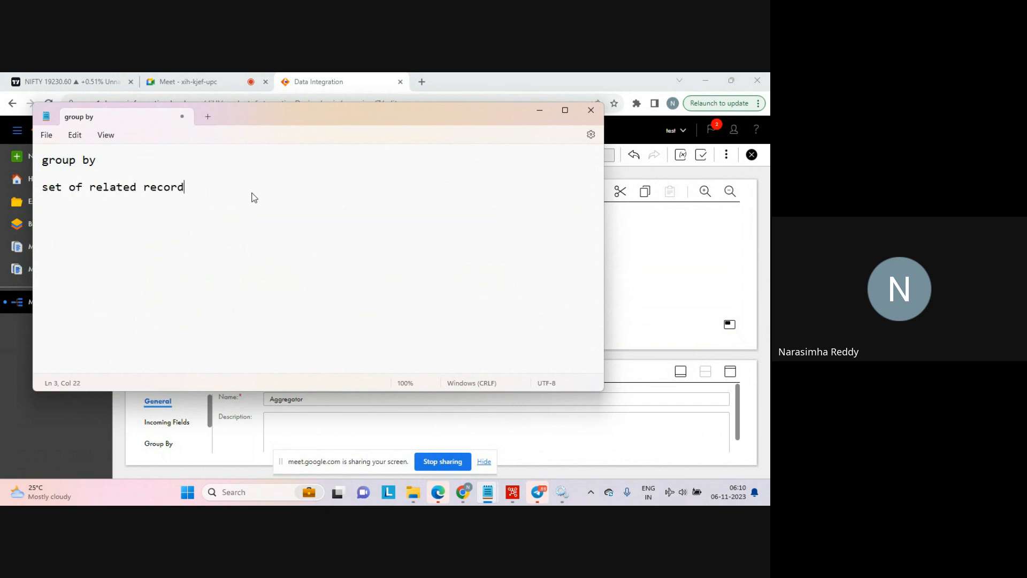
Add a "syntax:" section below the definition with the entries "group by" and "column/s"
key("Return")
key("Return")
type("syntax:")
key("Return")
type("group by")
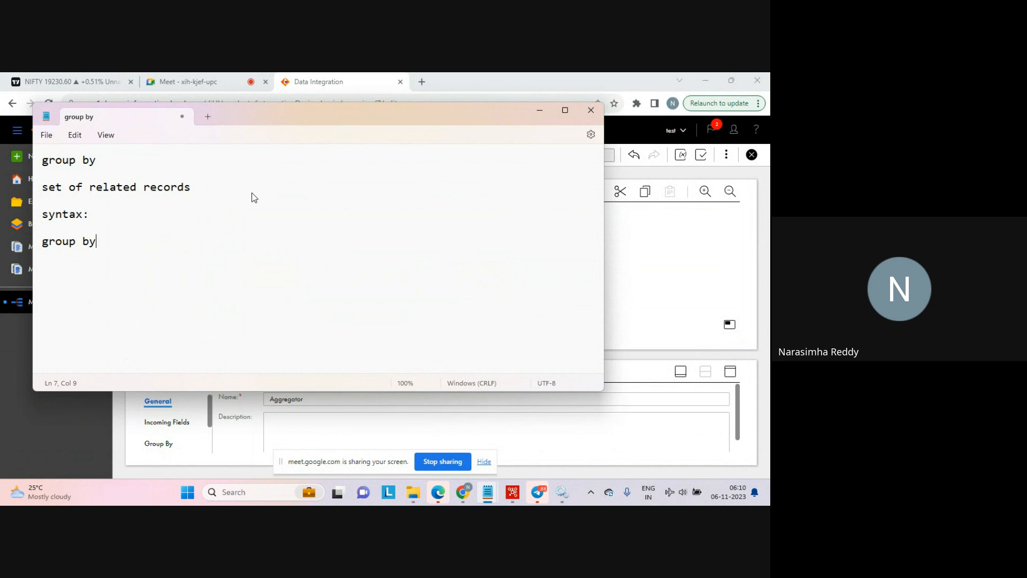
key("Return")
type("columns")
key("Num_Lock")
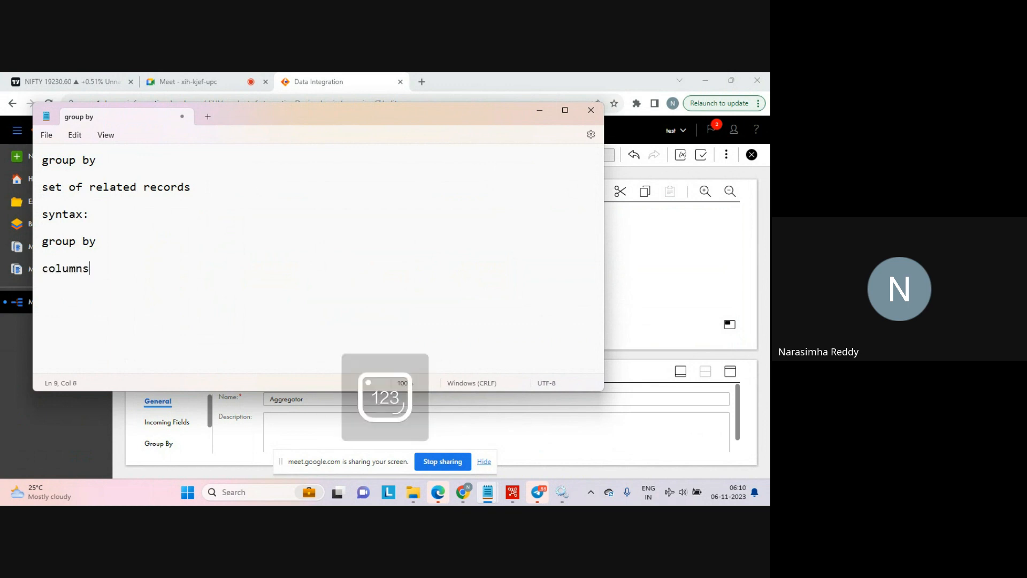
key("BackSpace")
type("/s")
Add the indented examples "salary" under column/s and "deptno" under group by in the syntax section
key("Return")
key("Tab")
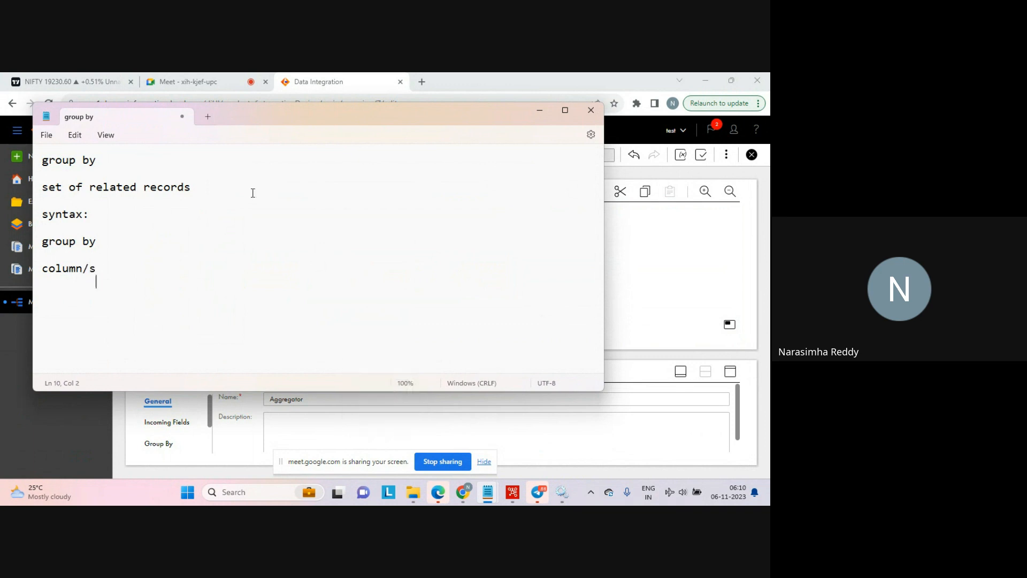
type("salary")
key("Up")
key("Up")
key("Up")
key("Right")
type("deptno")
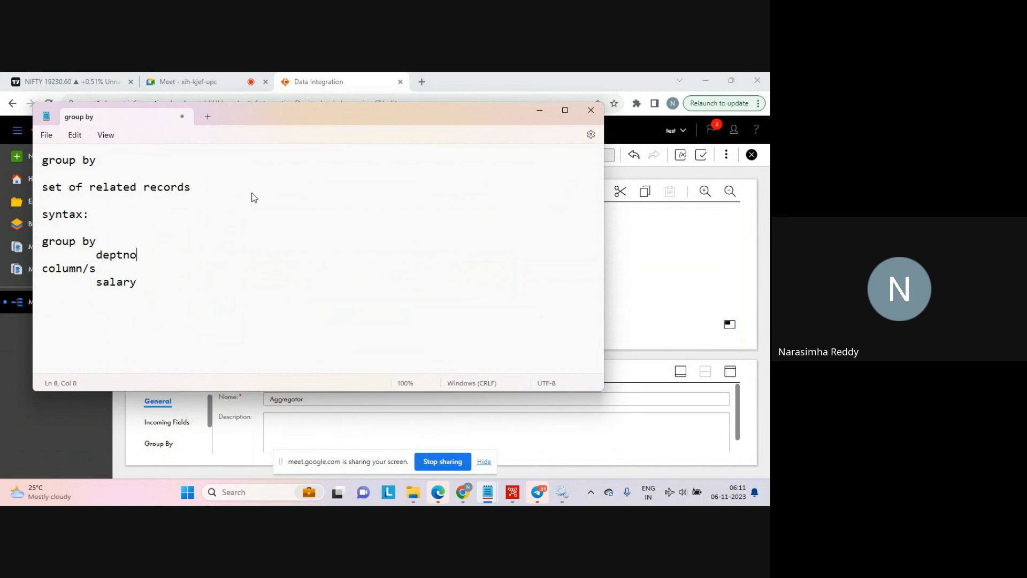
Add an "operation:" heading below the salary example with "sum" on the line under it
key("Down")
key("Down")
key("Down")
type("operation")
type(": ")
type("sum")
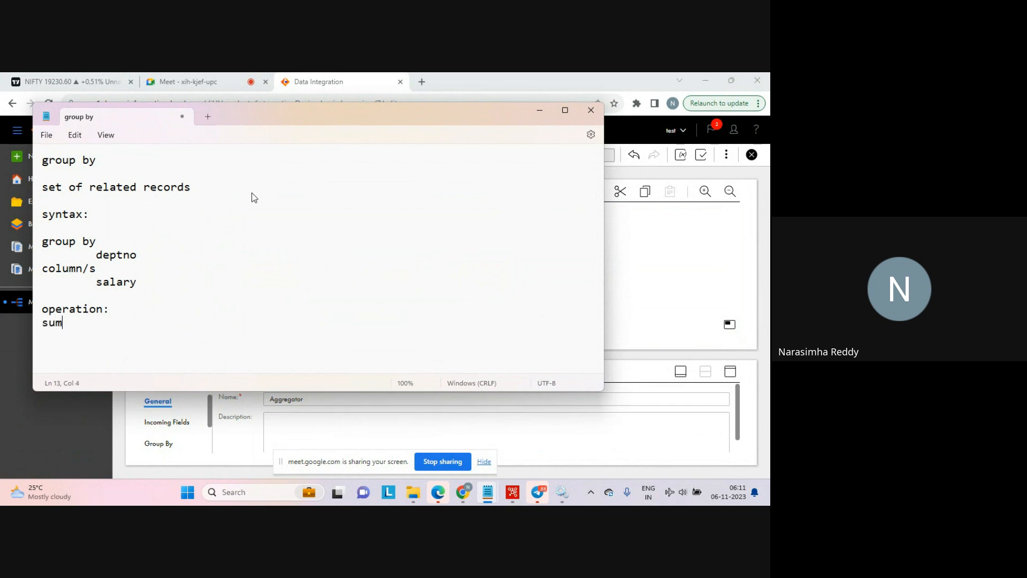
Add a "query:" section containing "select sum(salary) from emp group by deptno;"
key("Return")
type("query:")
key("Return")
key("Return")
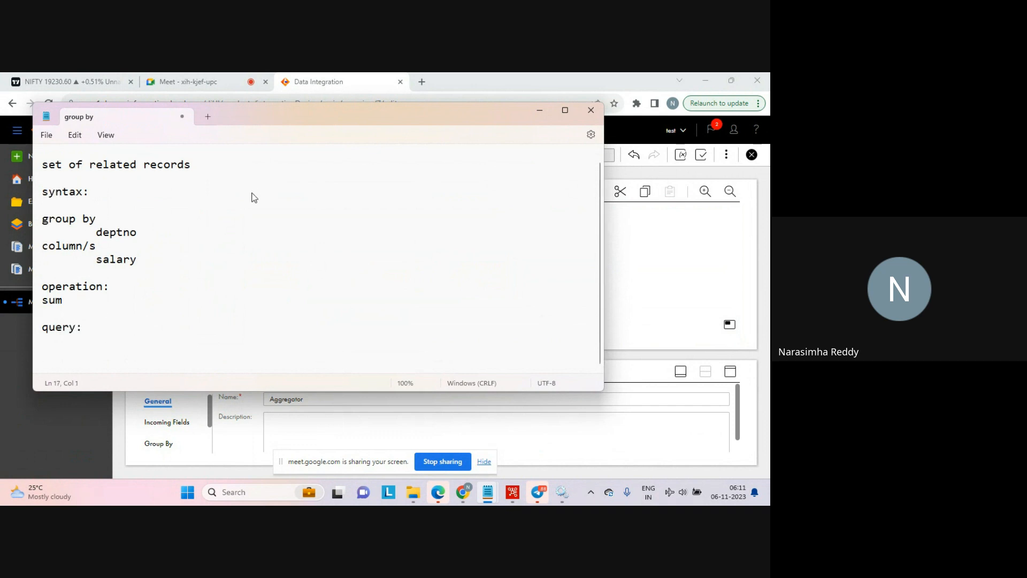
type("select")
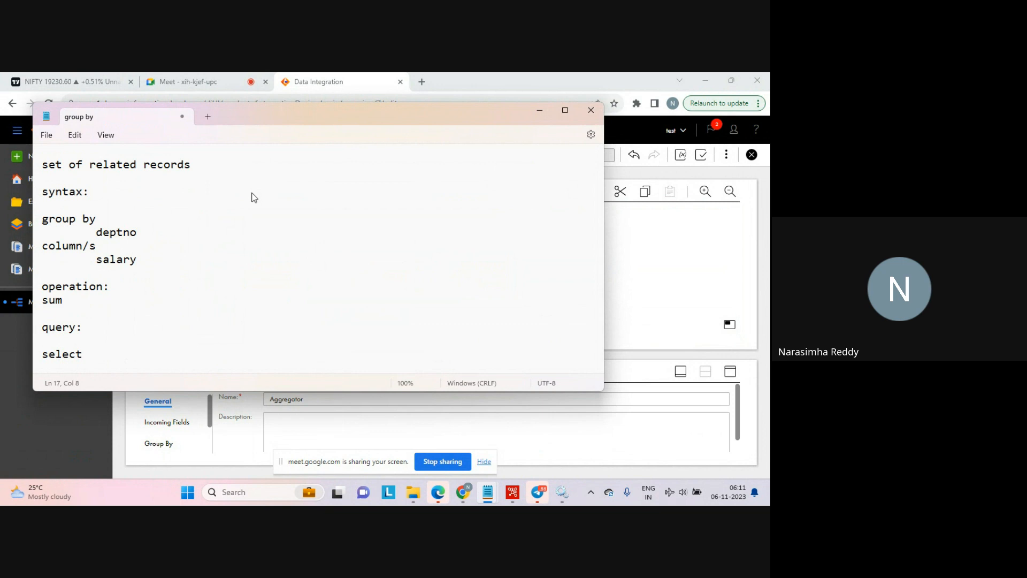
type(" sum(salary) from e")
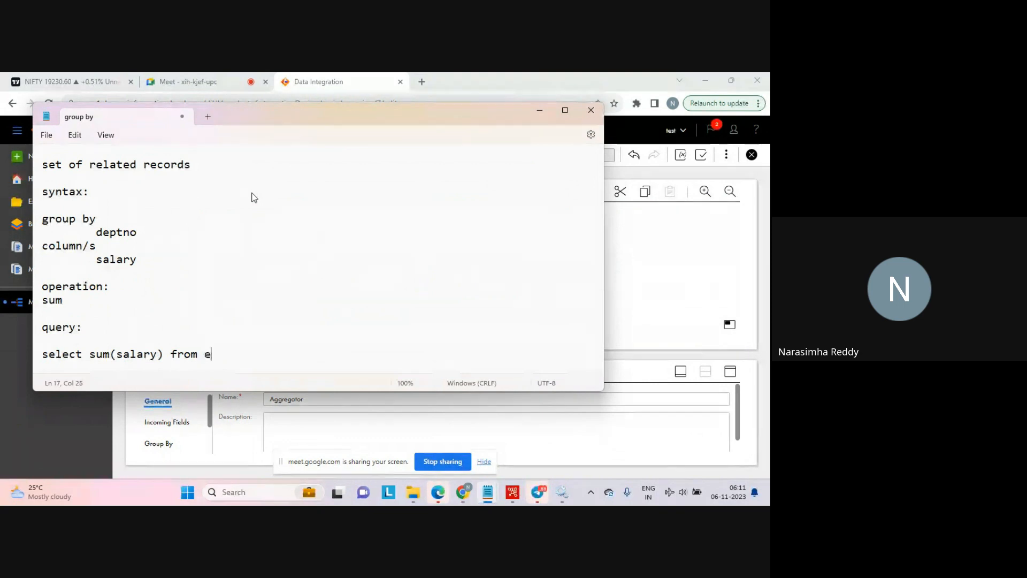
type("mp group by deptno;")
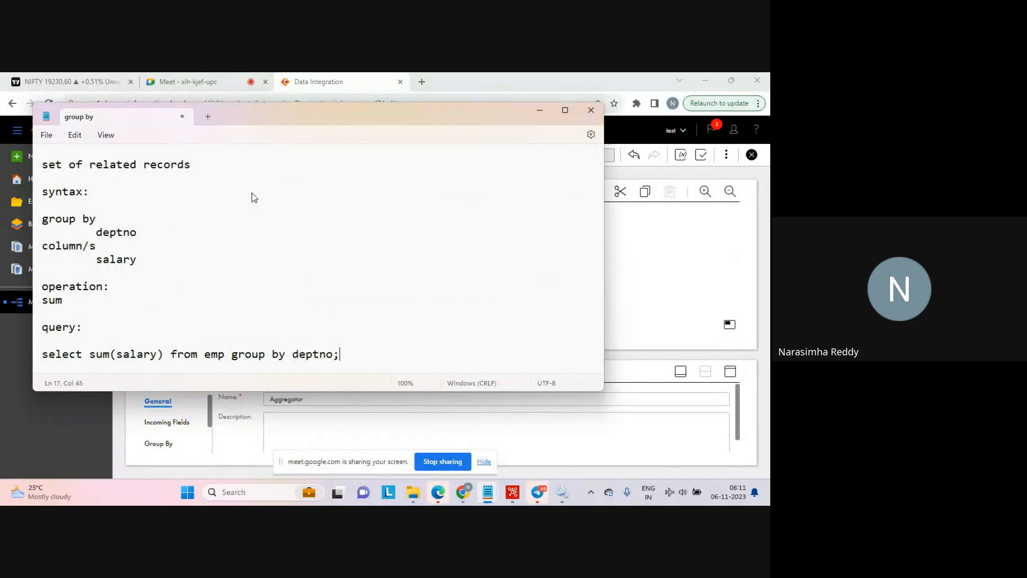
key("Return")
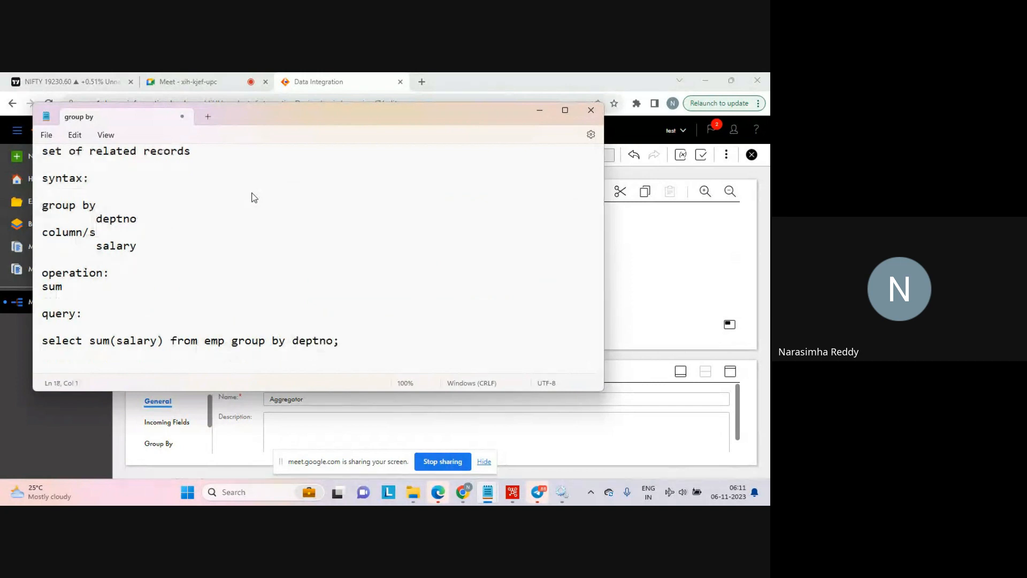
Review the notes by highlighting the definition, the syntax block and the parts of the salary query
key("shift+Up")
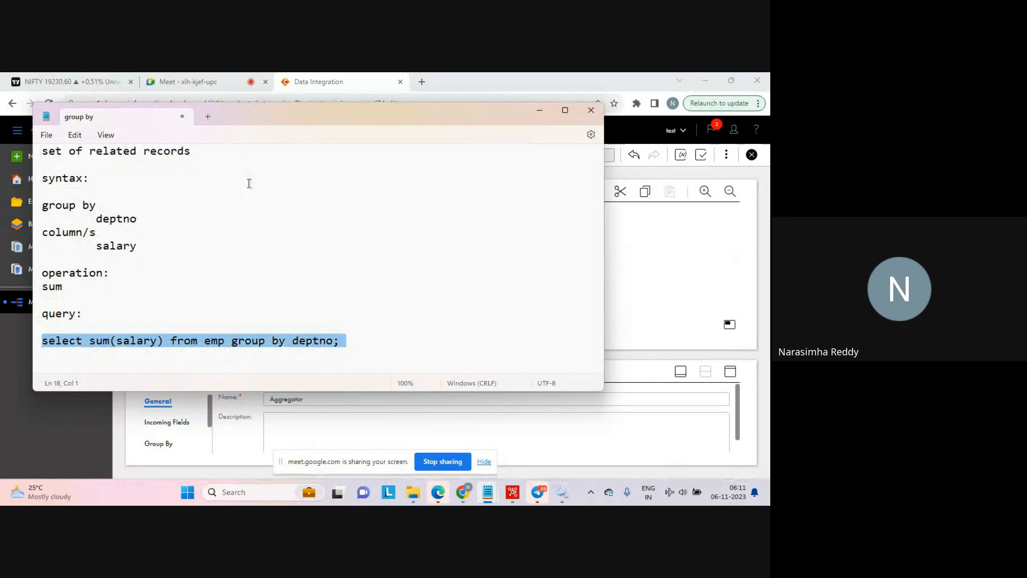
left_click_drag(43, 152, 195, 156)
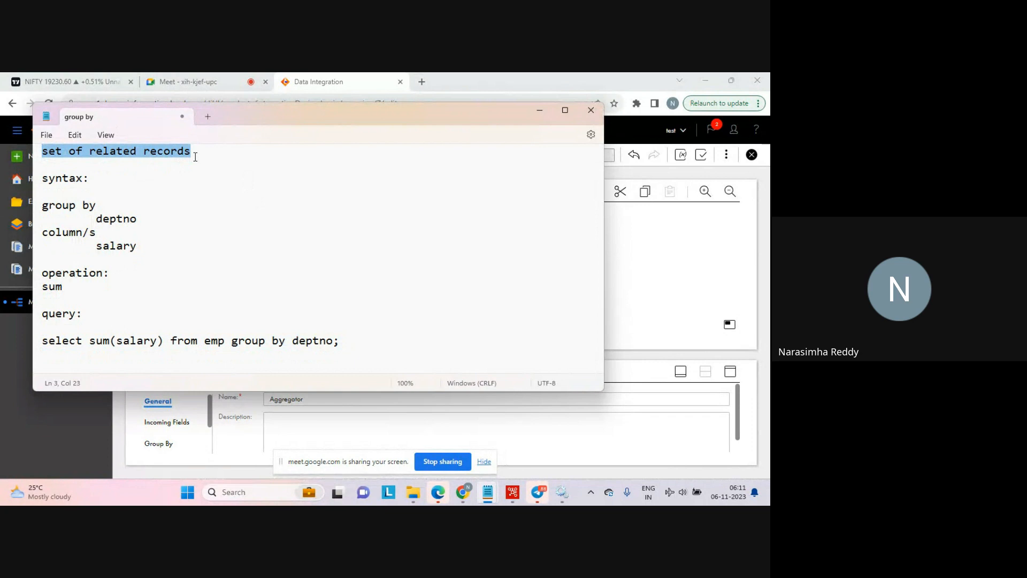
left_click(94, 189)
left_click_drag(94, 189, 157, 302)
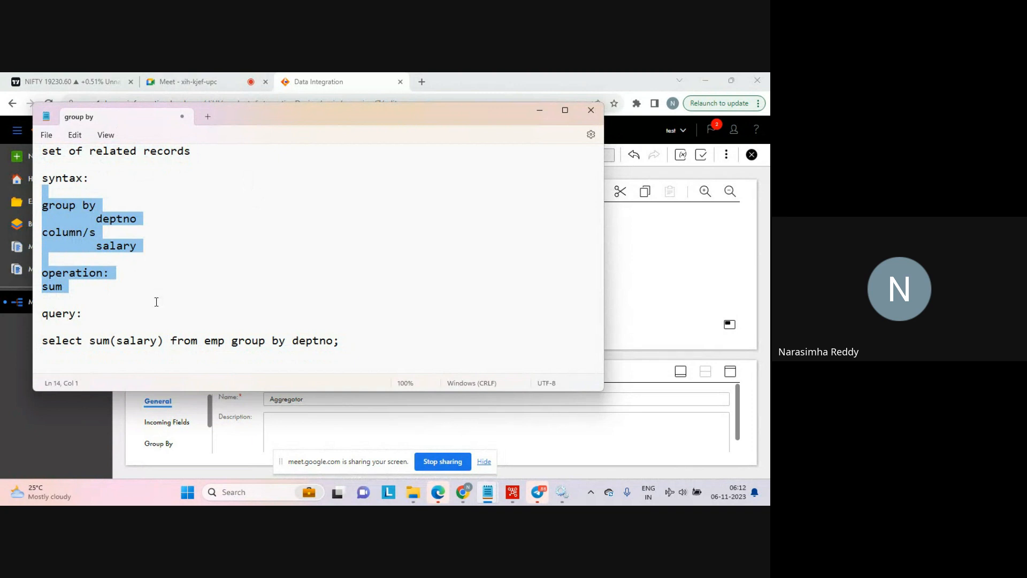
left_click_drag(89, 340, 362, 347)
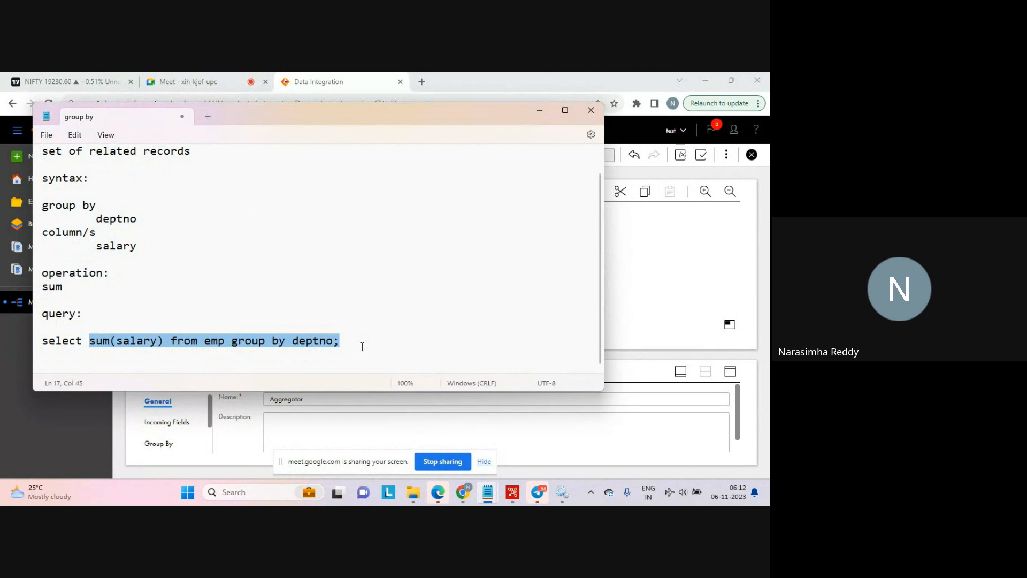
left_click(362, 347)
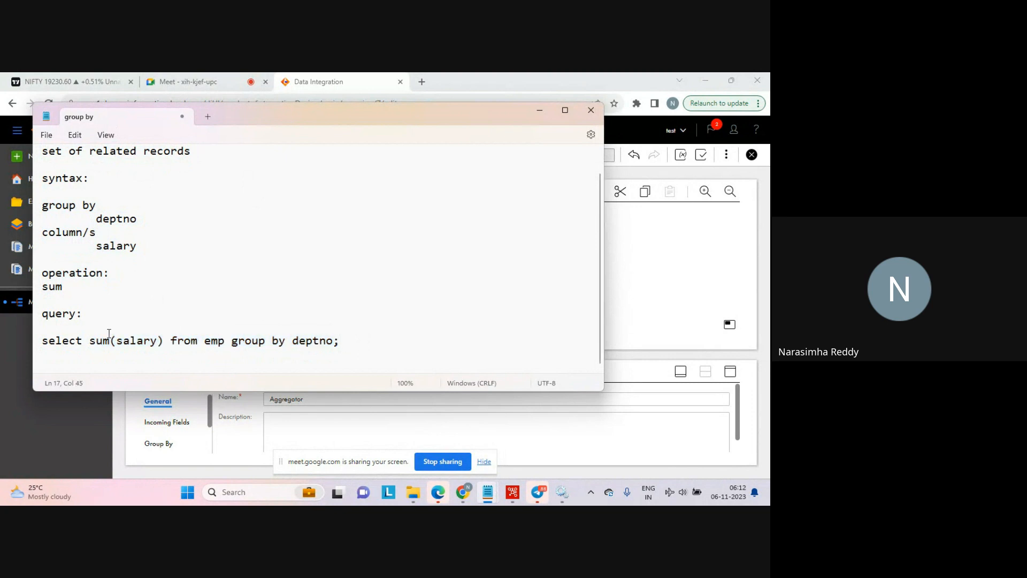
left_click_drag(90, 340, 114, 340)
left_click(363, 342)
left_click_drag(363, 341, 324, 317)
left_click(320, 185)
left_click(290, 168)
left_click(341, 360)
left_click(153, 168)
Start a section headed "product:" below the salary query
left_click(148, 360)
key("Return")
type("product:")
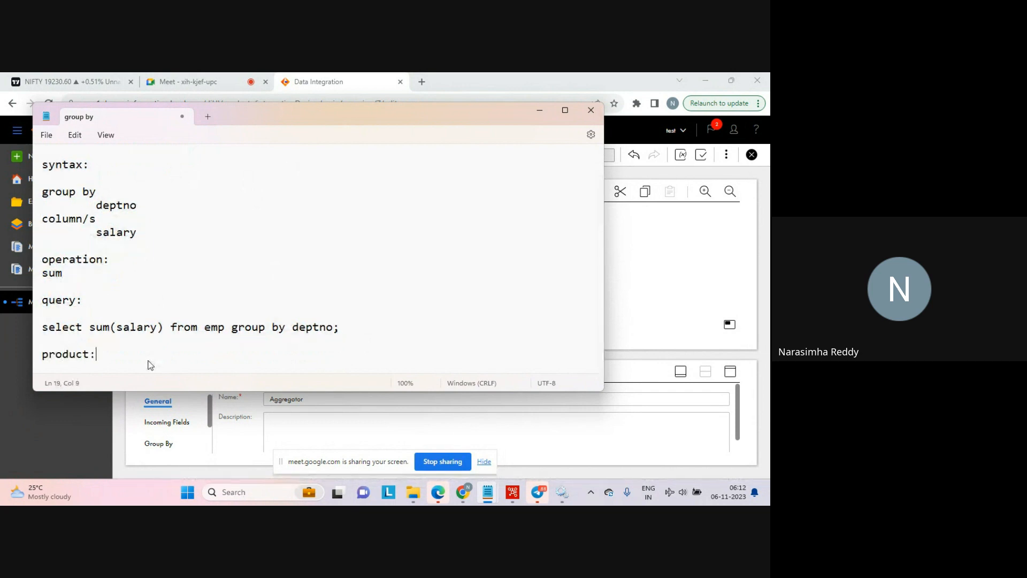
key("Return")
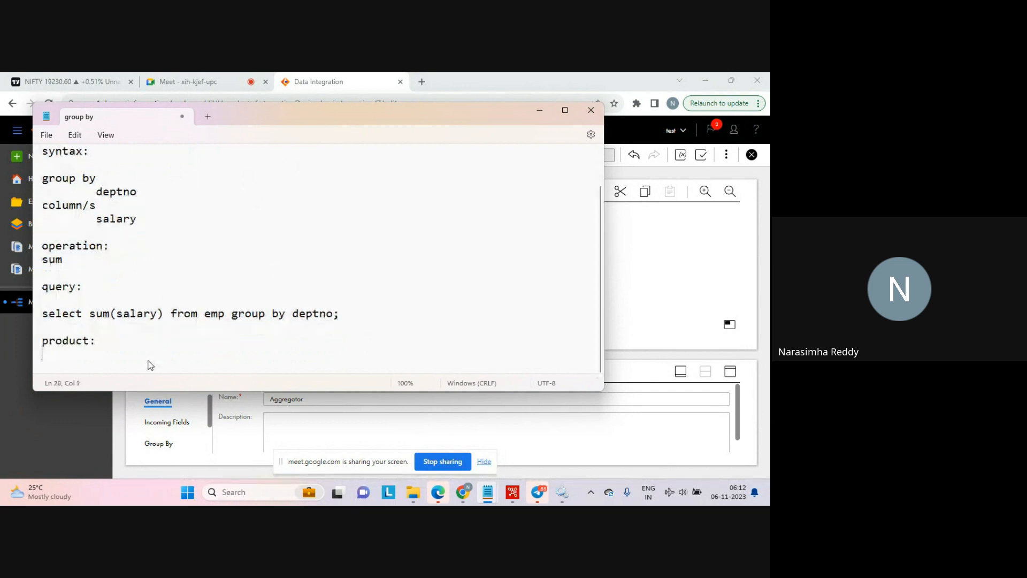
key("Return")
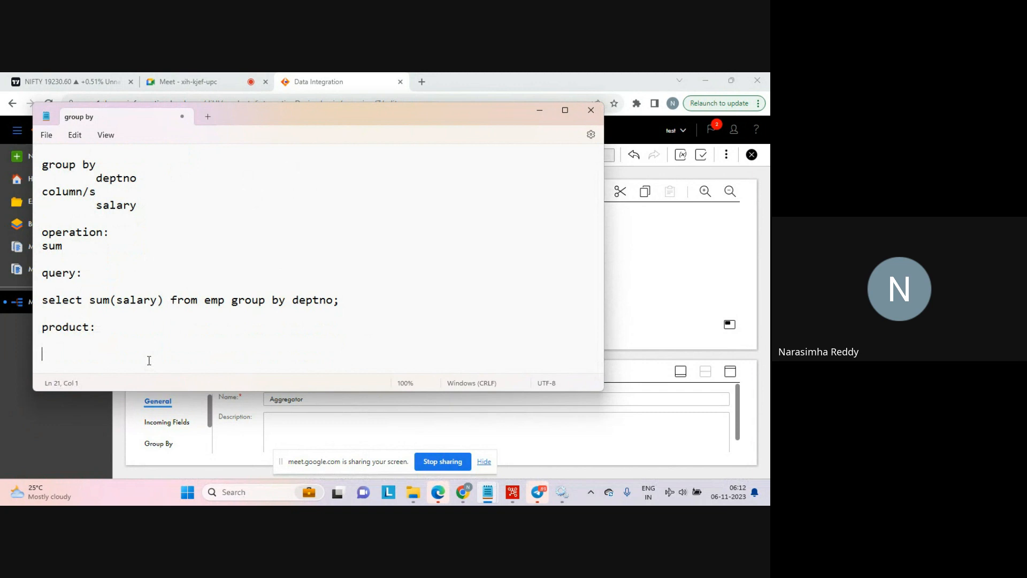
Write the query "select count(*) from product group by product_type;" under the product heading and highlight it
type("select count(*) from prodyct")
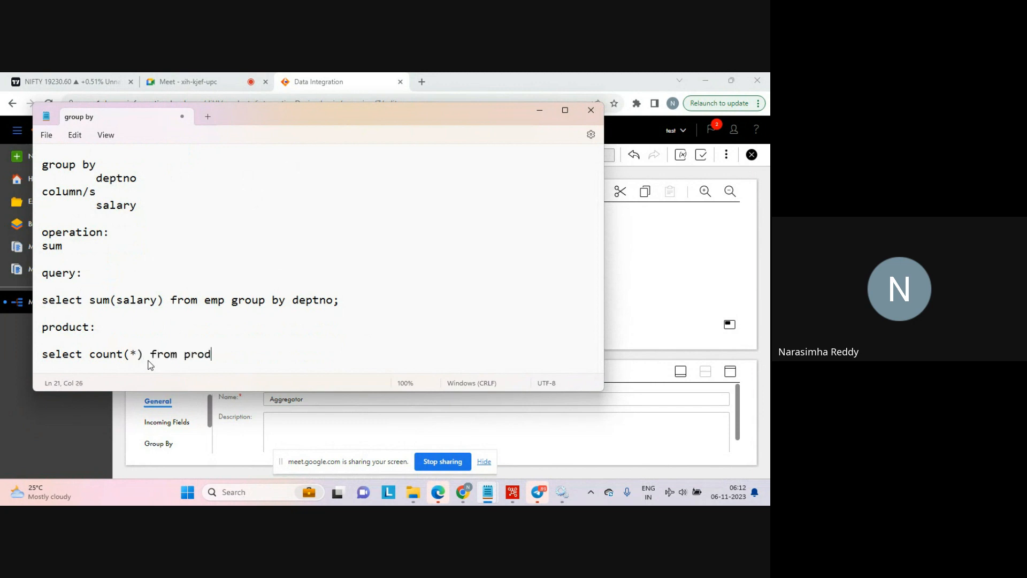
key("BackSpace")
key("BackSpace")
key("BackSpace")
key("BackSpace")
type("uct group by product")
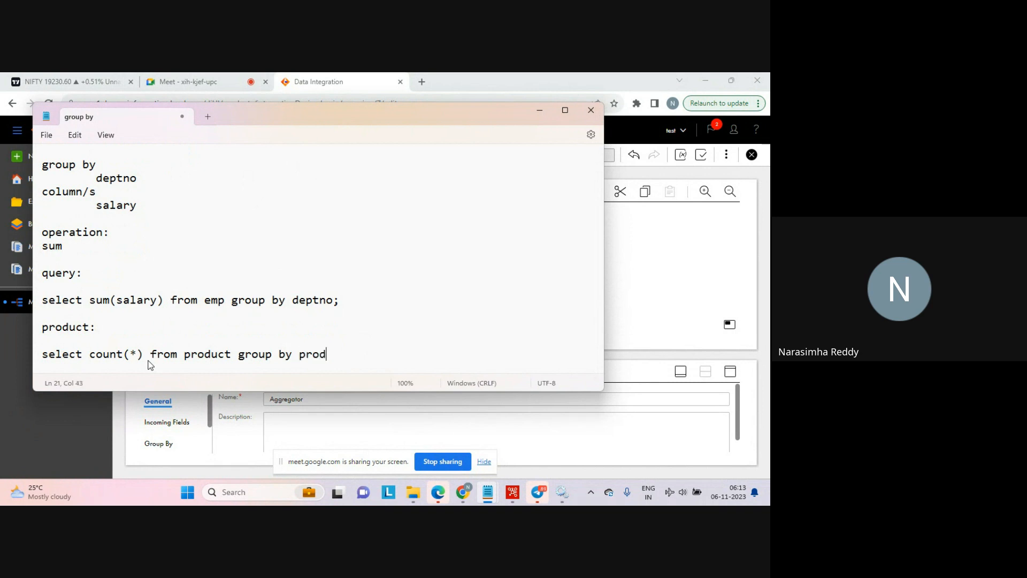
type("_type;")
key("Return")
key("shift+Up")
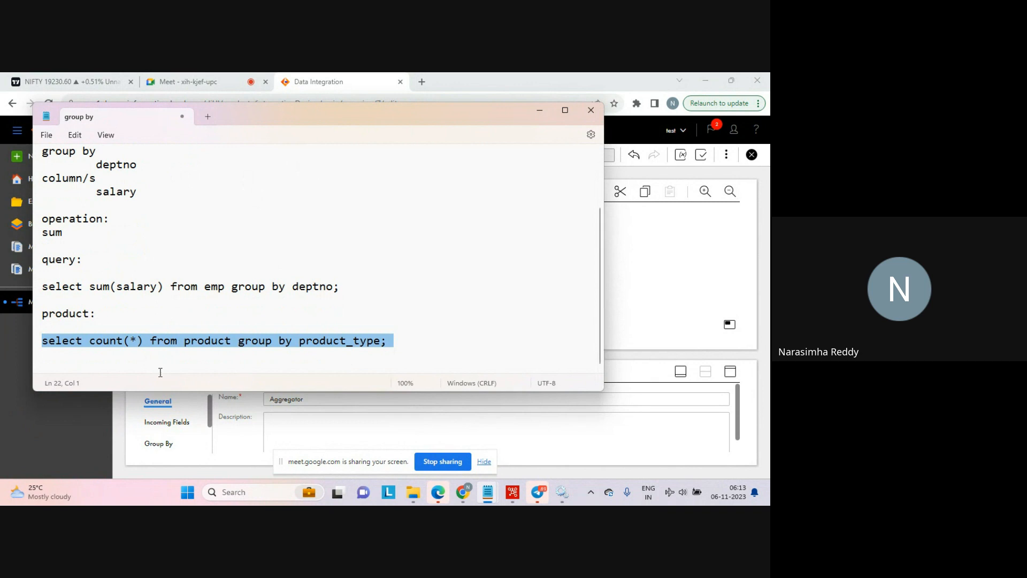
Start a section headed "supplier:" below the product query
left_click(135, 362)
key("Return")
type("su")
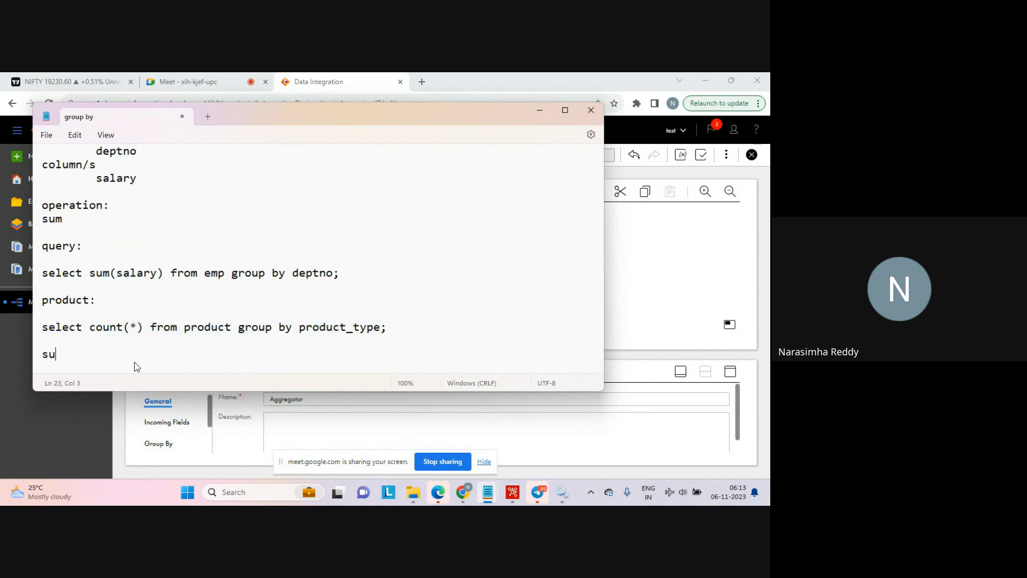
type("pplier:")
key("Return")
key("Return")
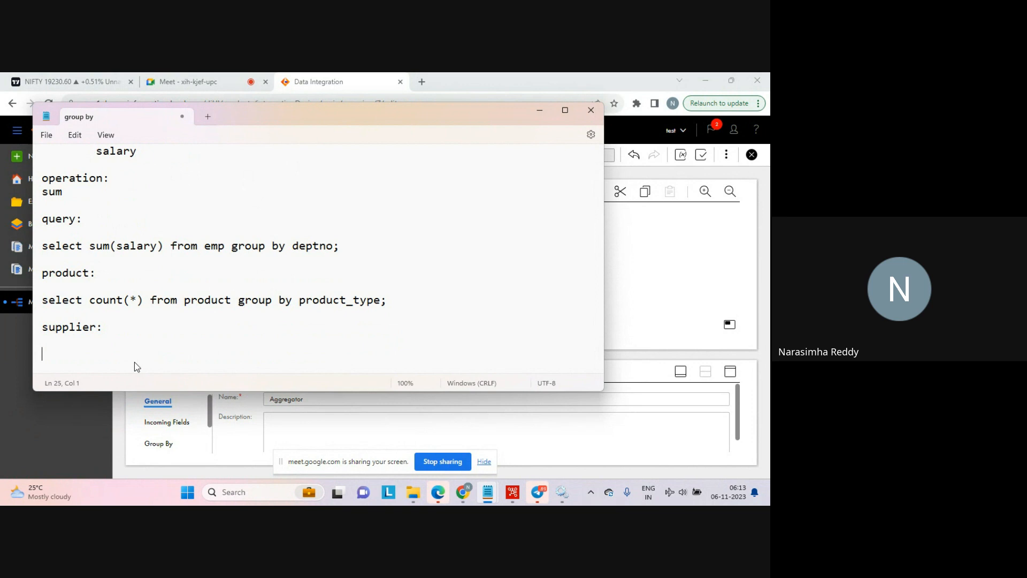
Add a "usage:" heading below the supplier section, leaving blank lines between them
key("Return")
key("Return")
key("Caps_Lock")
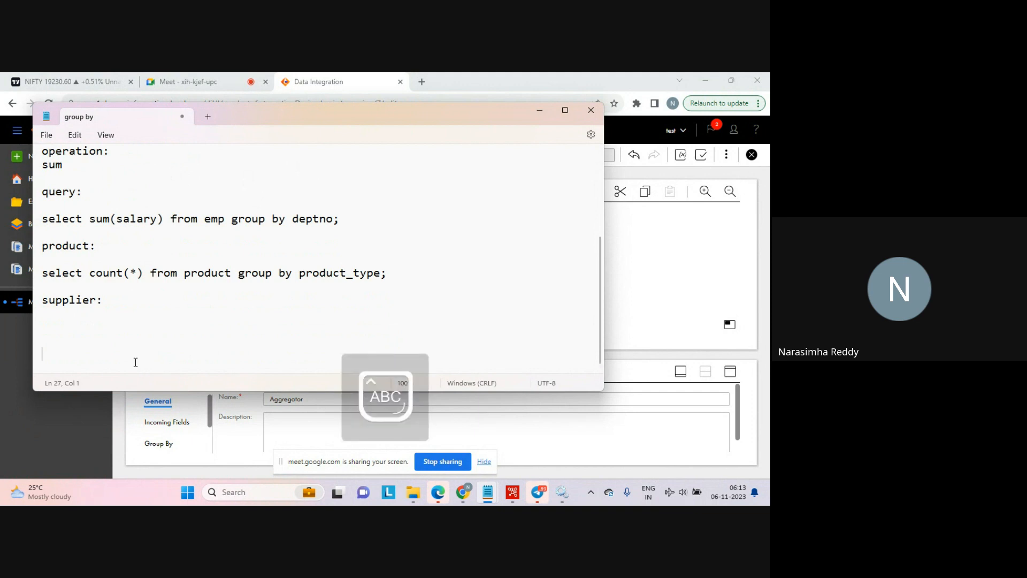
key("Caps_Lock")
type("usah")
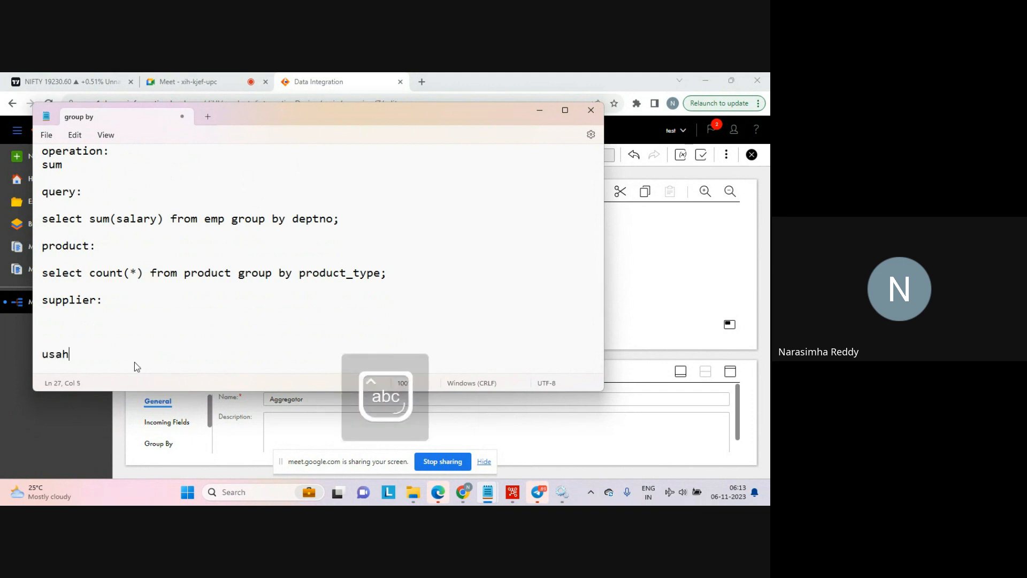
key("BackSpace")
type("ge:")
key("Return")
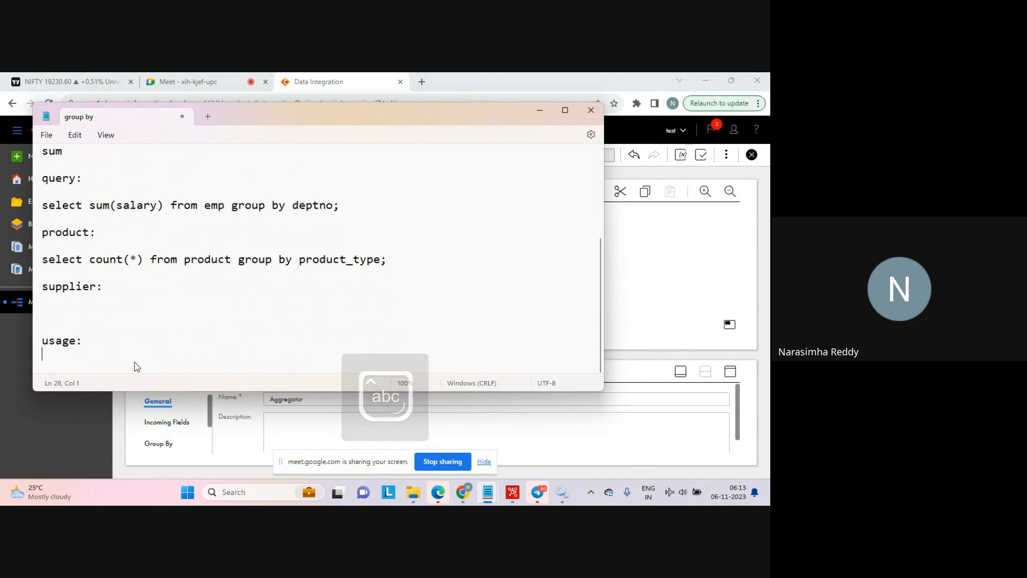
List "gb" and "c/s" as indented lines under the usage heading, leaving a blank line below them
key("Tab")
type("gb")
key("Return")
key("Tab")
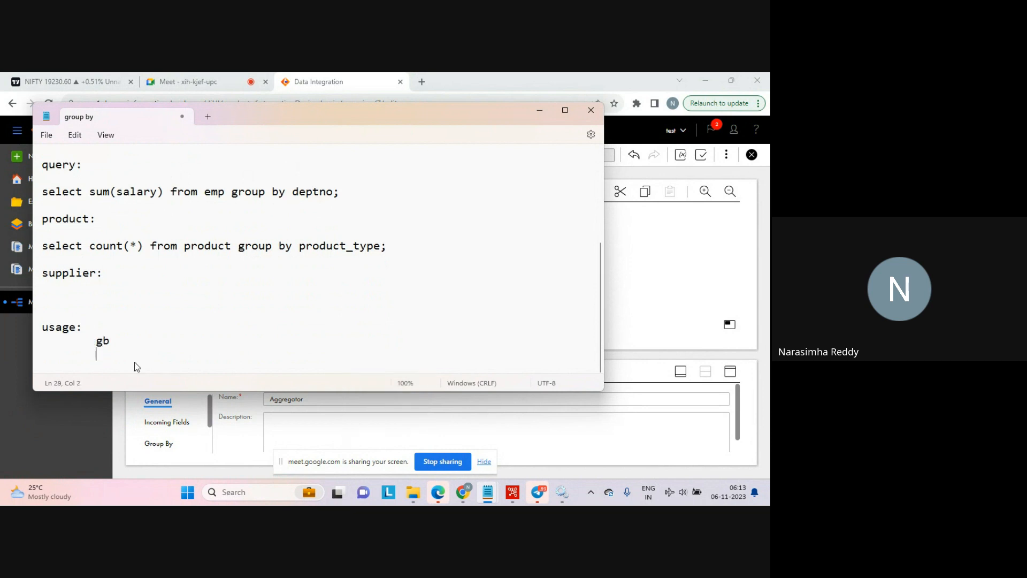
type("c/s")
key("Return")
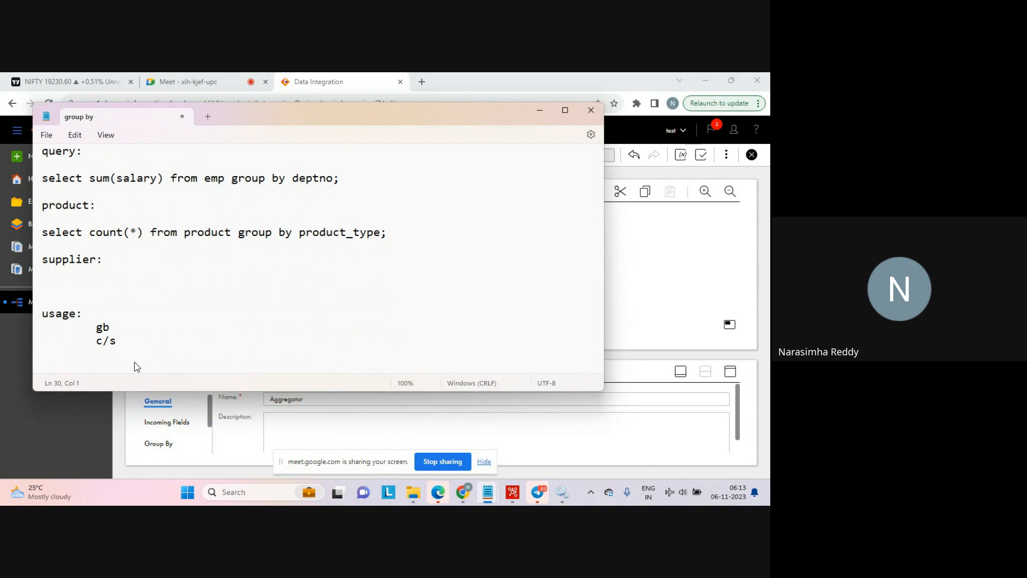
key("Return")
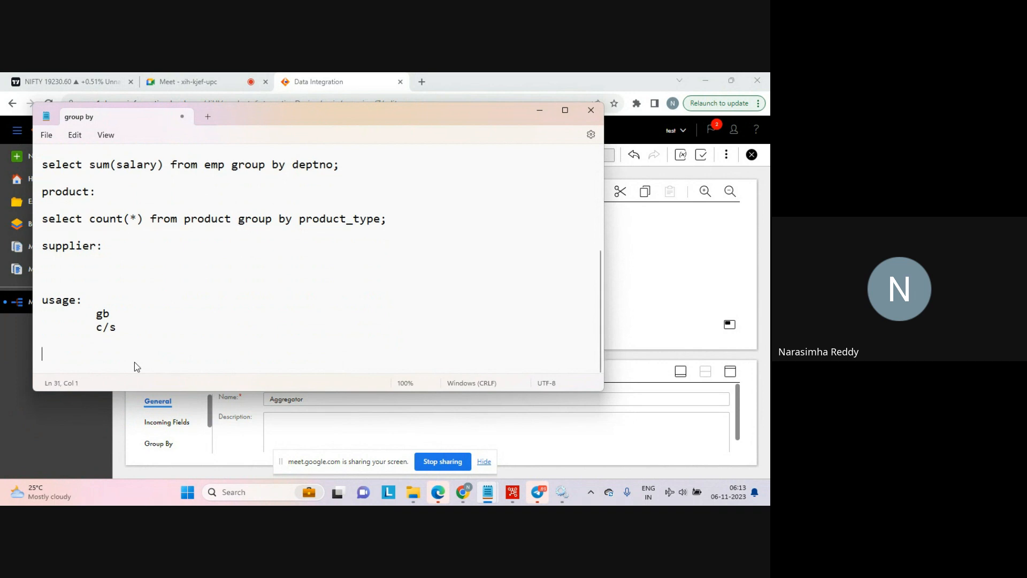
Add a "no.ops:" heading below the usage section with the indented entry "n ops"
type("u")
key("BackSpace")
type("no.ops:")
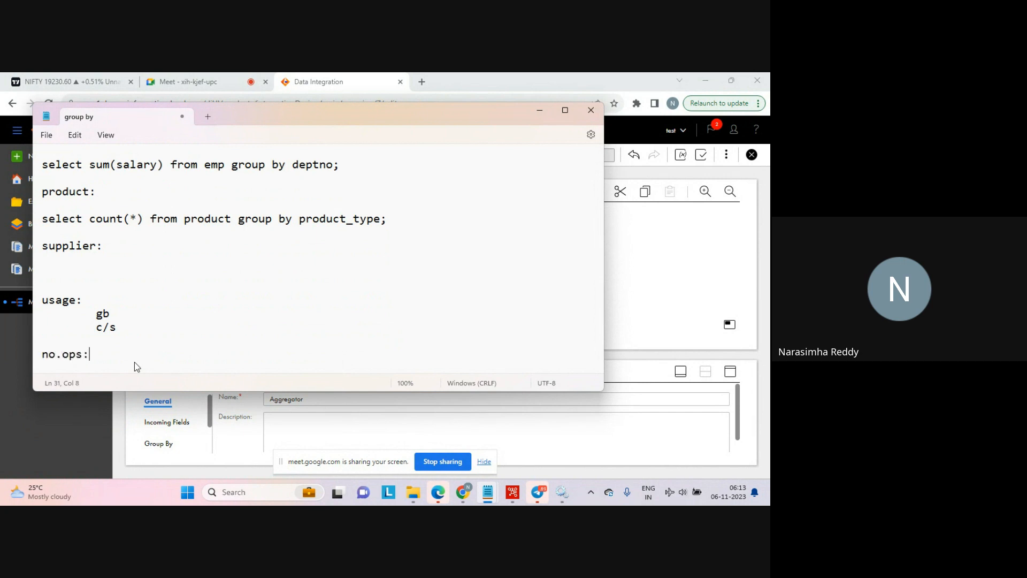
key("Return")
key("Tab")
type("n o")
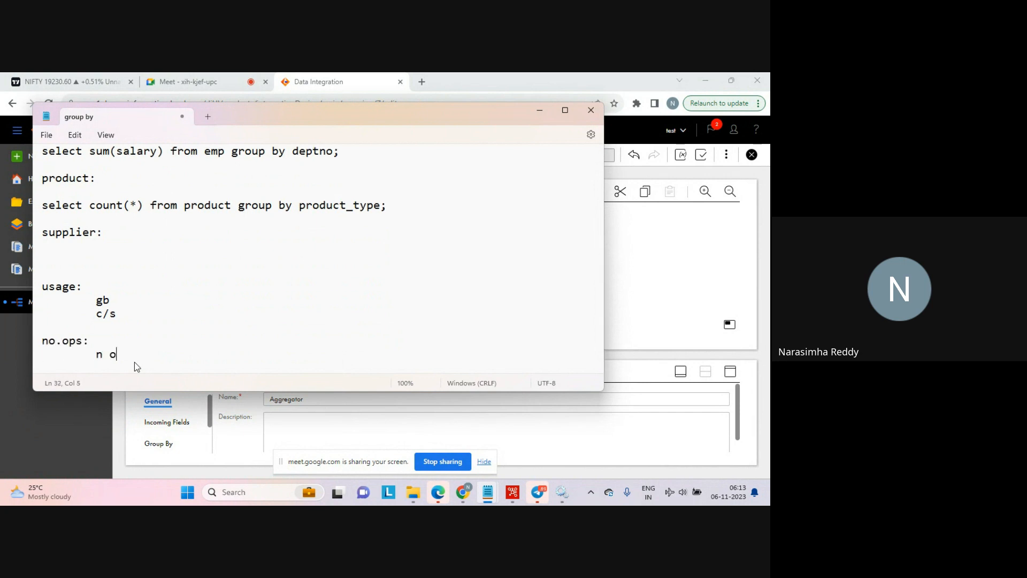
type("ps")
key("Return")
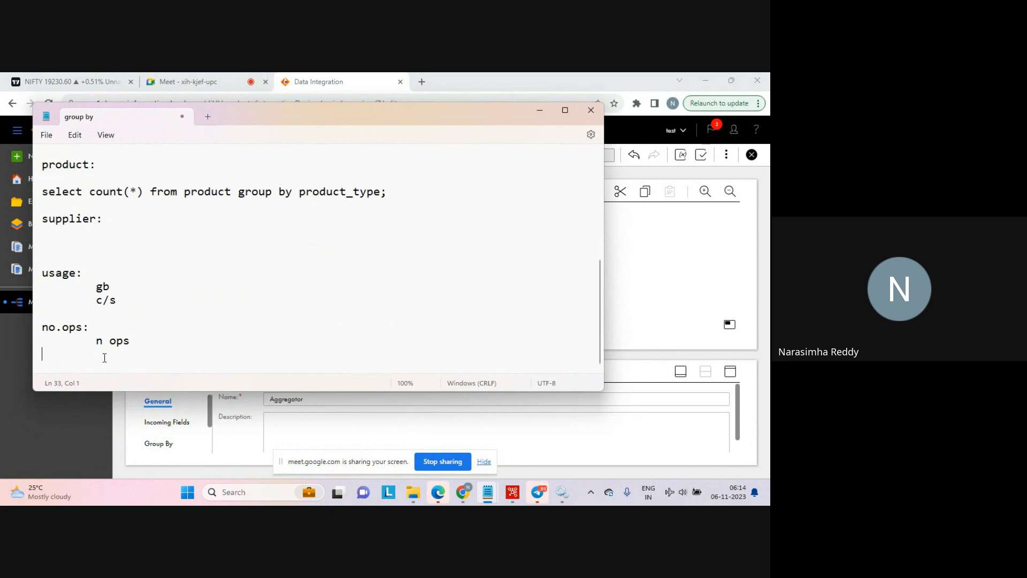
Add a "performance:" heading after a blank line, with the indented entry "expensive" below it
key("Return")
type("perfo")
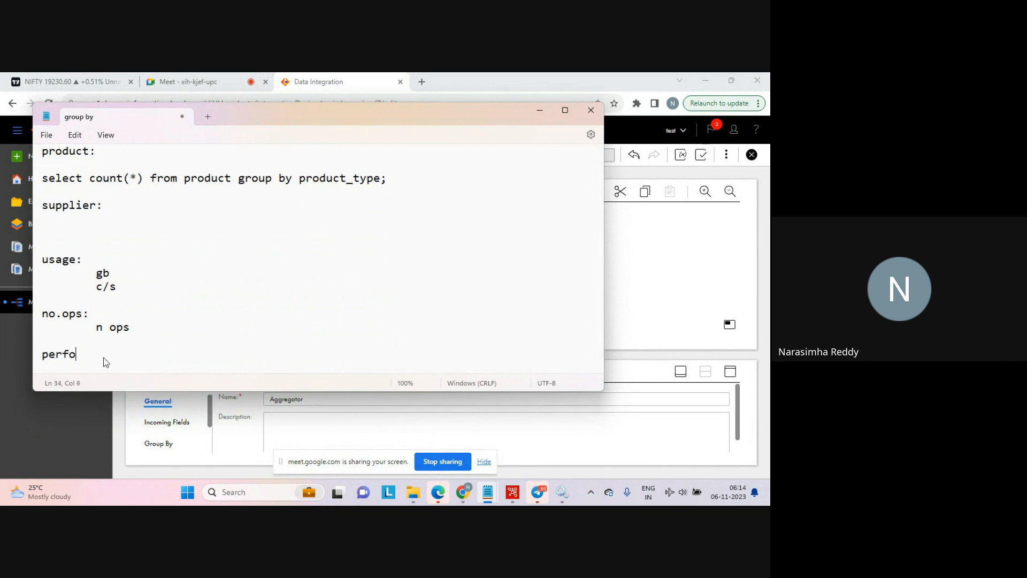
type("rmance:")
key("Return")
key("Tab")
type("ex")
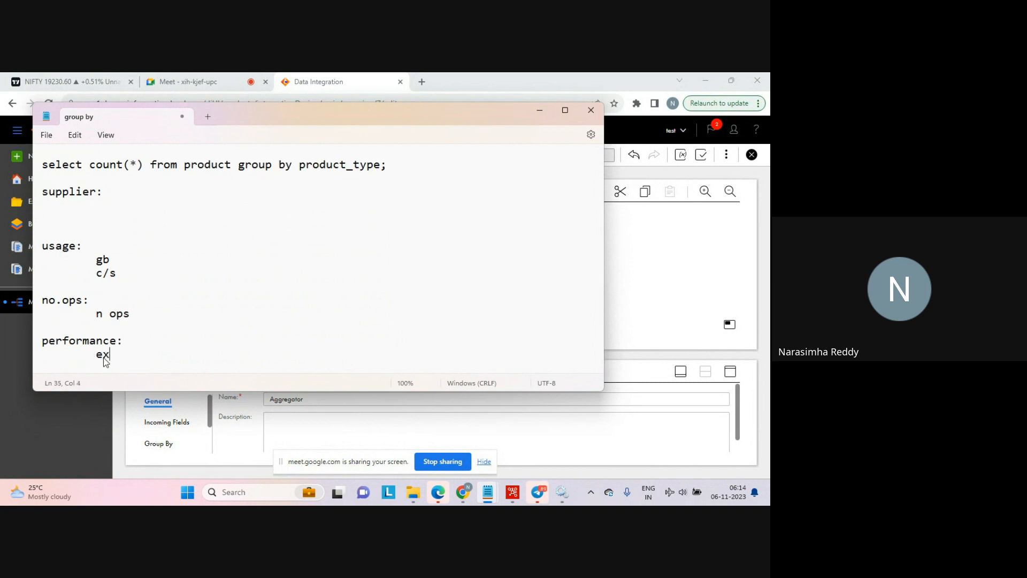
type("pensive")
key("Return")
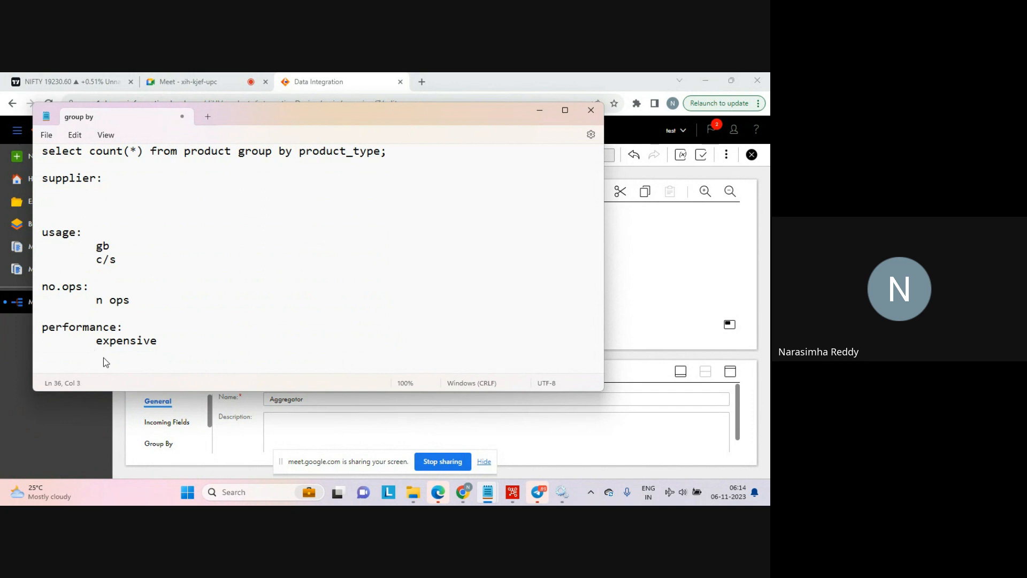
List "memory", "disk" and "processor/s" one level deeper under expensive, and highlight the three lines
type("memory")
key("Return")
key("Tab")
key("Tab")
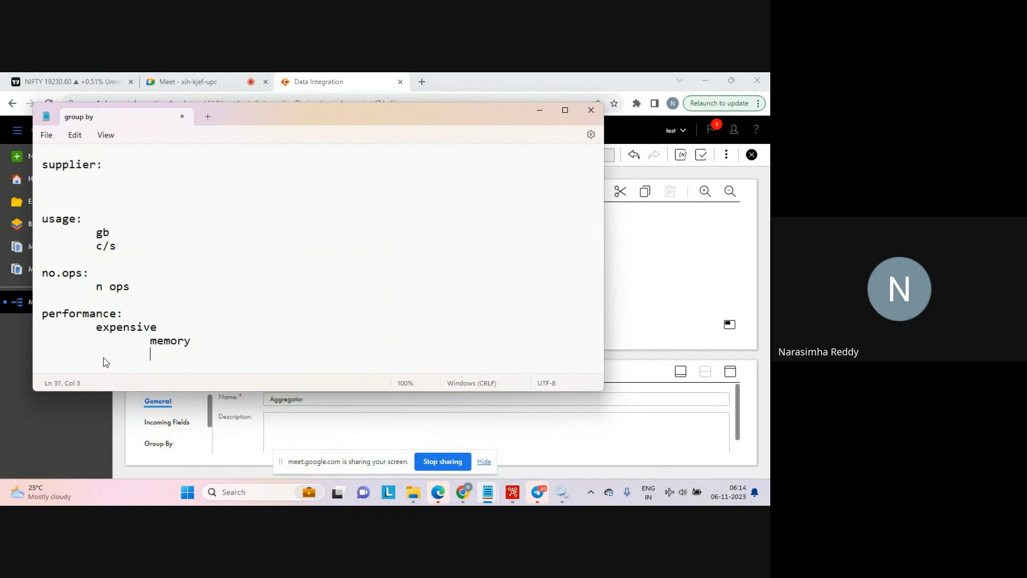
type("disk")
key("Return")
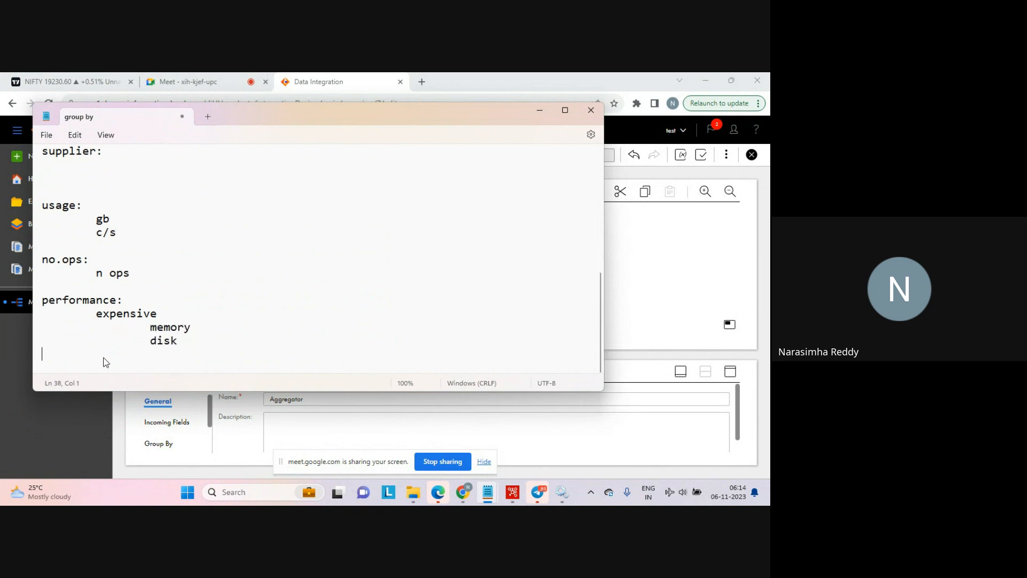
type("processors")
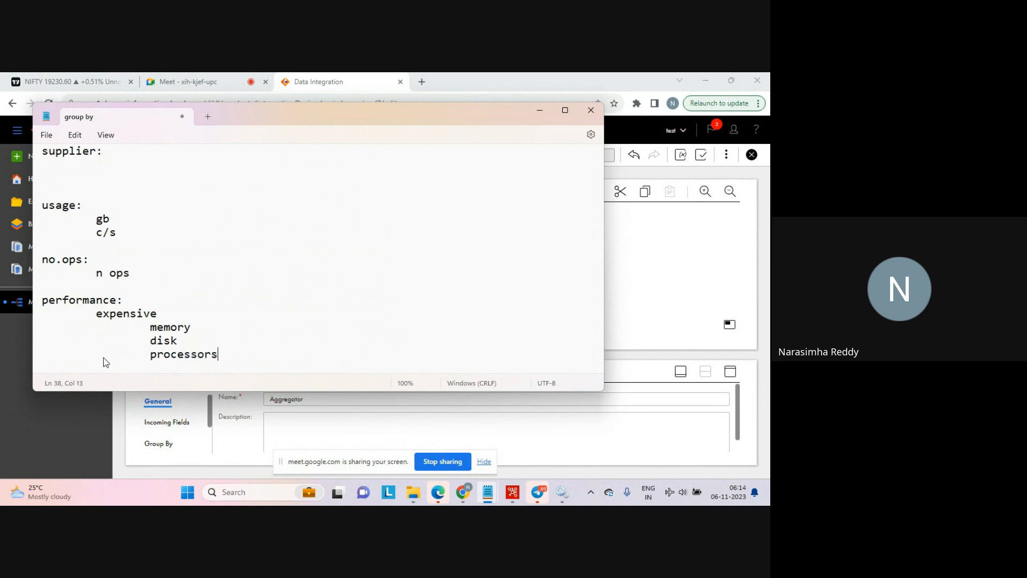
key("BackSpace")
type("/s")
key("Return")
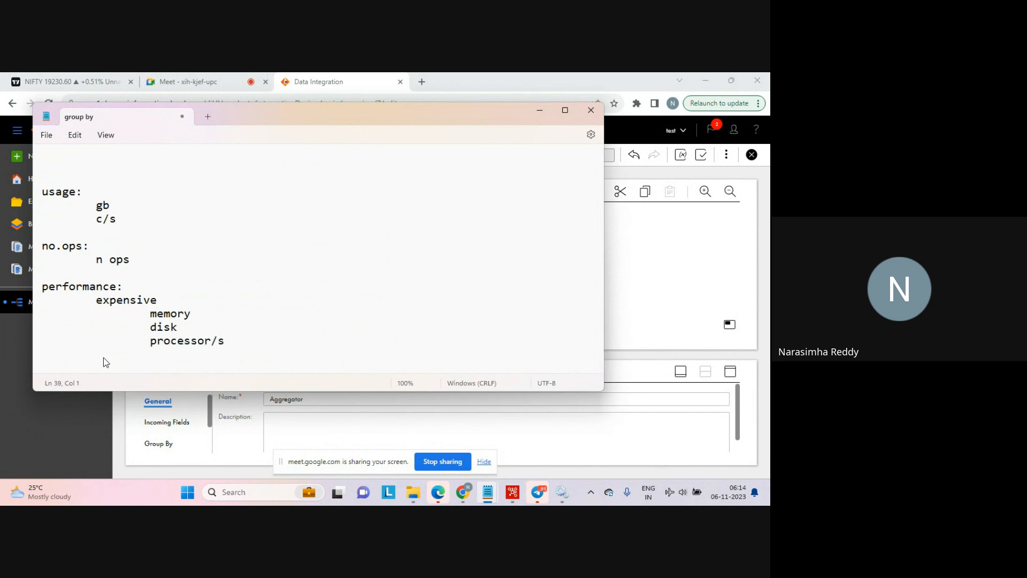
key("shift+Up")
key("shift+Up")
key("shift+Up")
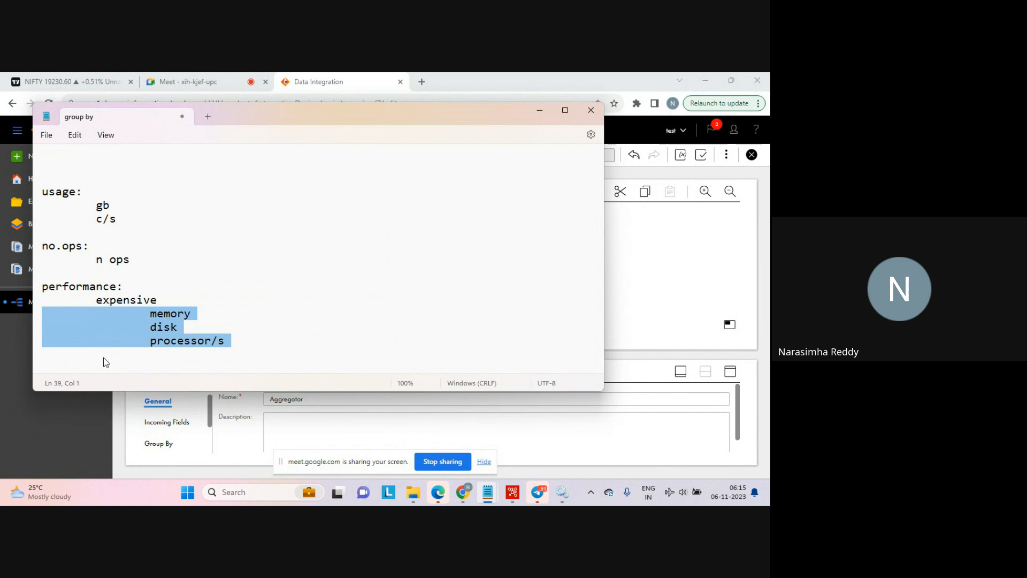
Look at the Google Meet call and the Informatica mapping in the browser, and return to the group by notes in Notepad
left_click(176, 88)
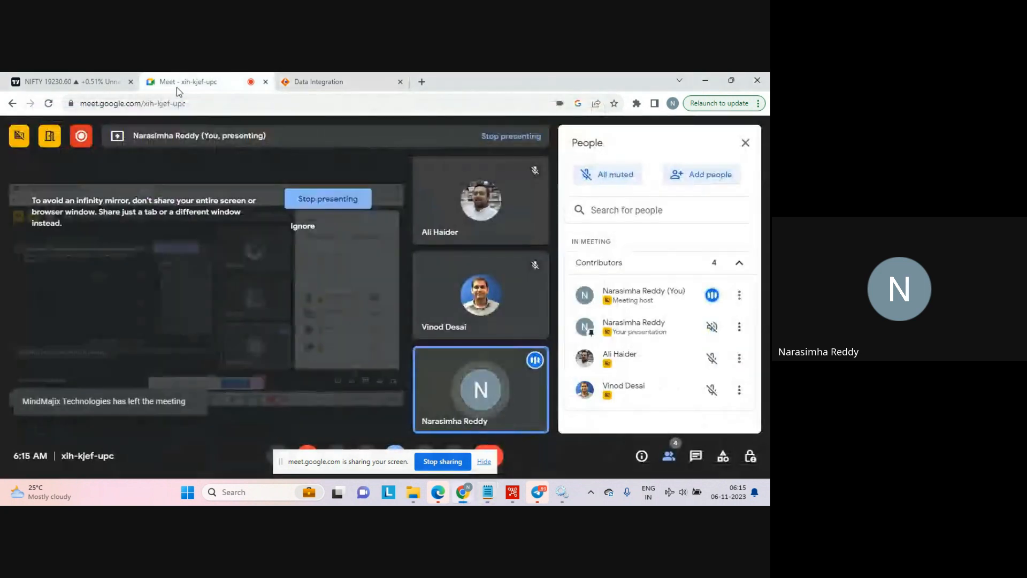
left_click(328, 87)
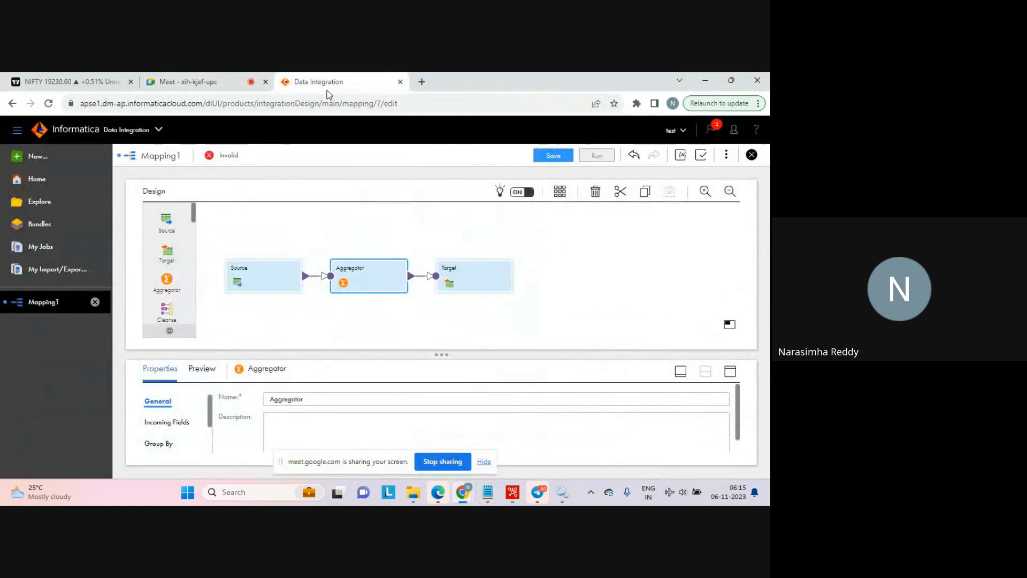
mouse_move(493, 496)
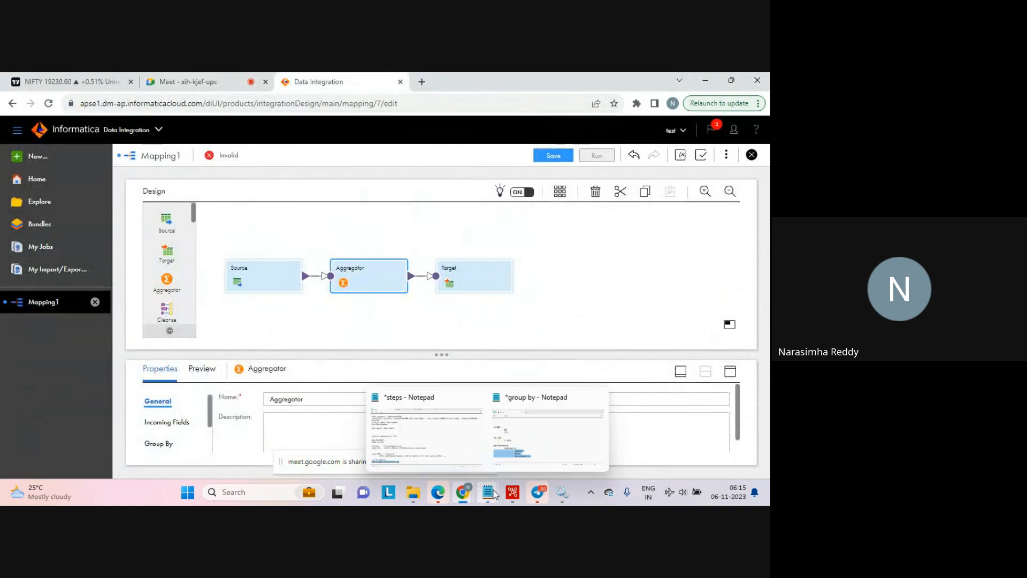
left_click(537, 448)
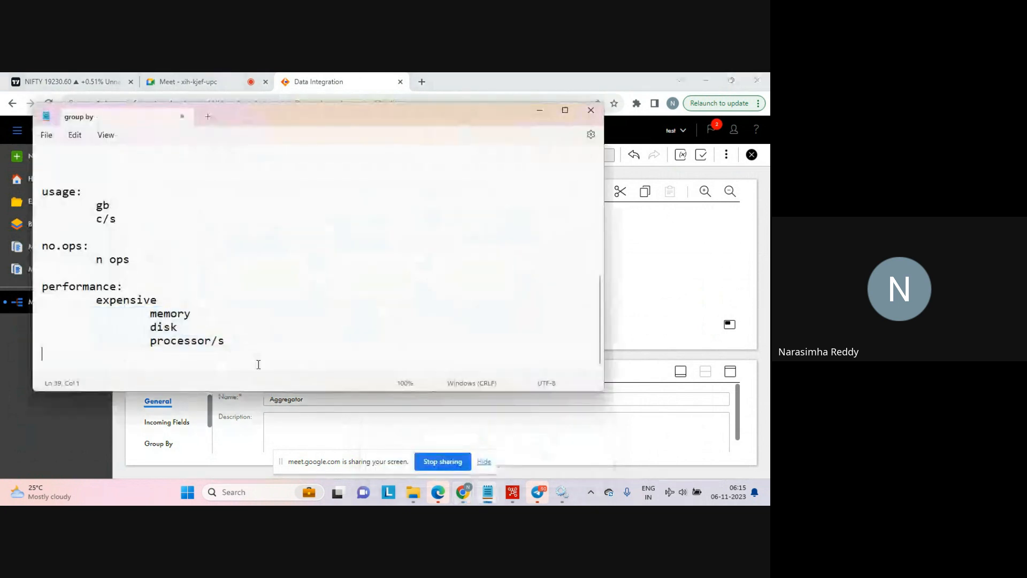
Add a "how?" heading below the performance section with the entry "presorted" and "fast" nested under it
scroll(259, 365, "down", 1)
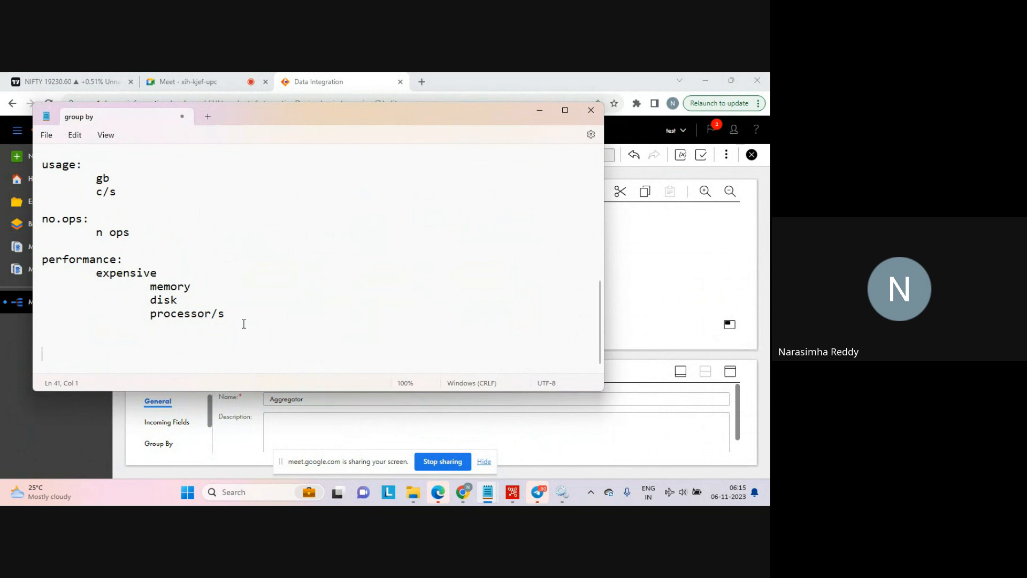
left_click(193, 333)
key("Return")
type("how?")
key("Return")
key("Tab")
type("presorted")
key("Return")
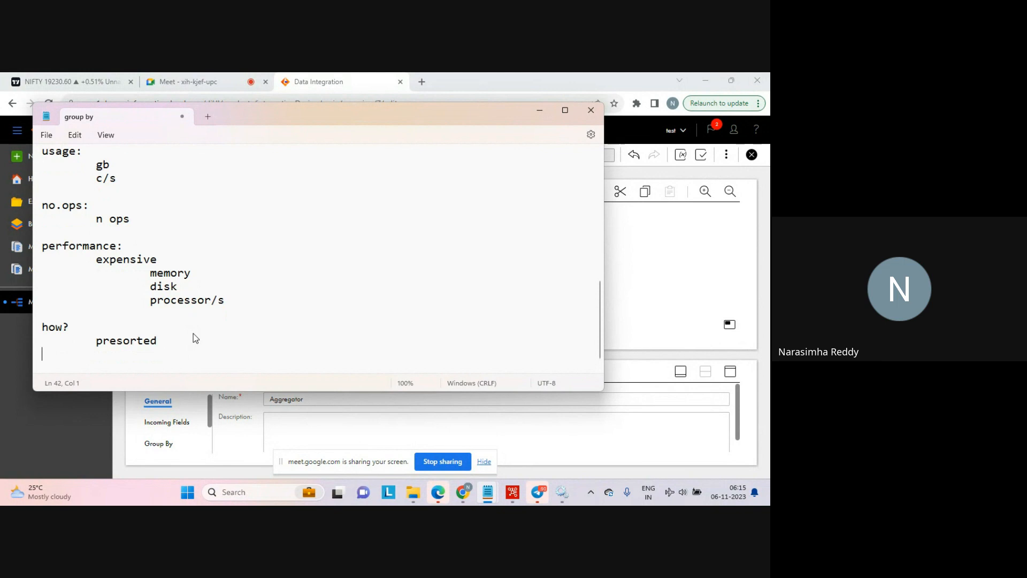
key("Tab")
key("Tab")
type("fast")
key("Return")
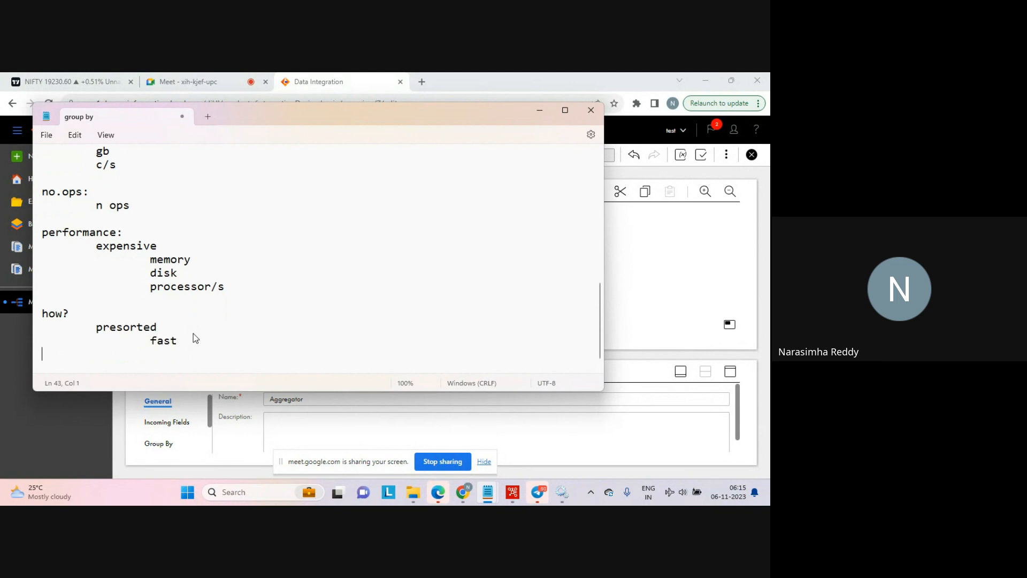
Add the indented entry "aggregator" after a blank line in the how? section
key("Return")
key("Tab")
type("agg")
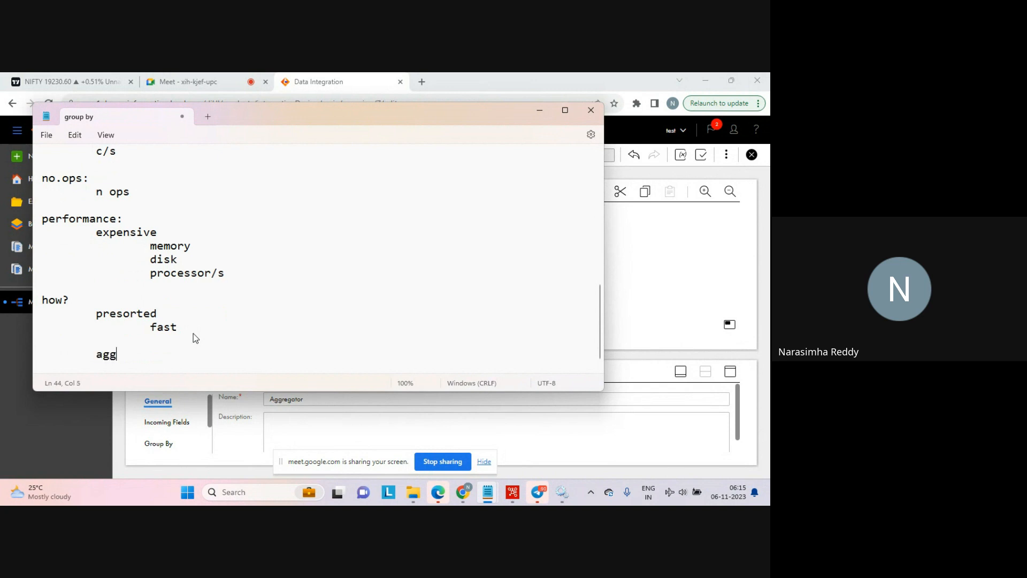
type("regator")
key("Return")
Nest "sort" under aggregator with "group by" one level deeper, and highlight both lines
key("Tab")
key("Tab")
type("so")
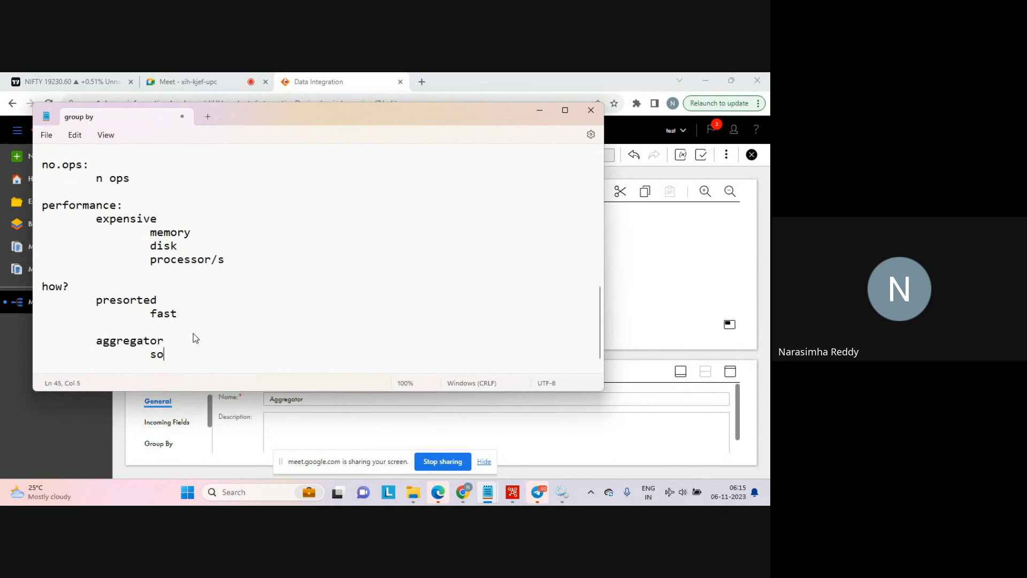
type("rt")
key("Return")
key("Tab")
key("Tab")
key("Tab")
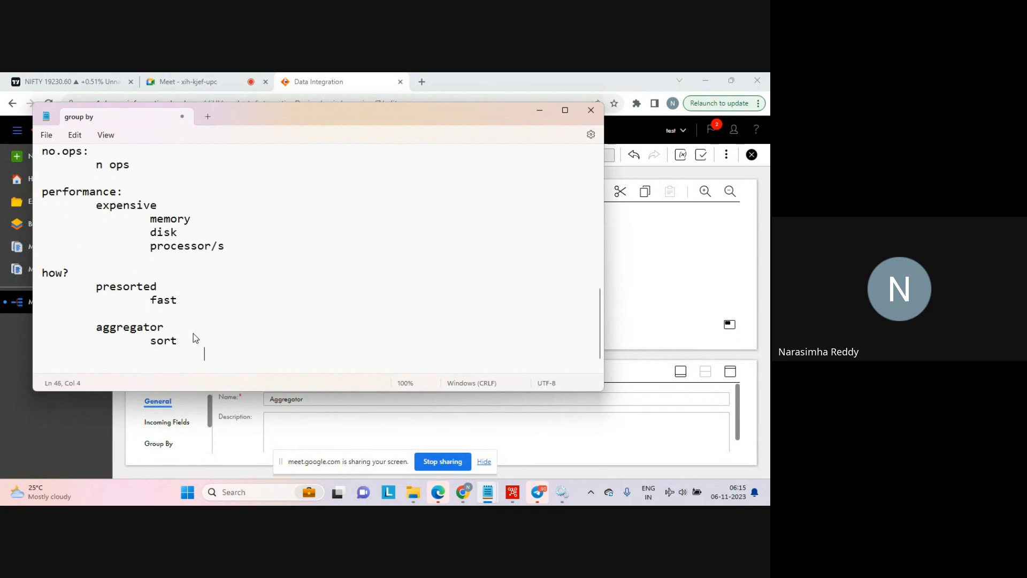
type("group by")
key("Return")
key("shift+Up")
key("shift+Up")
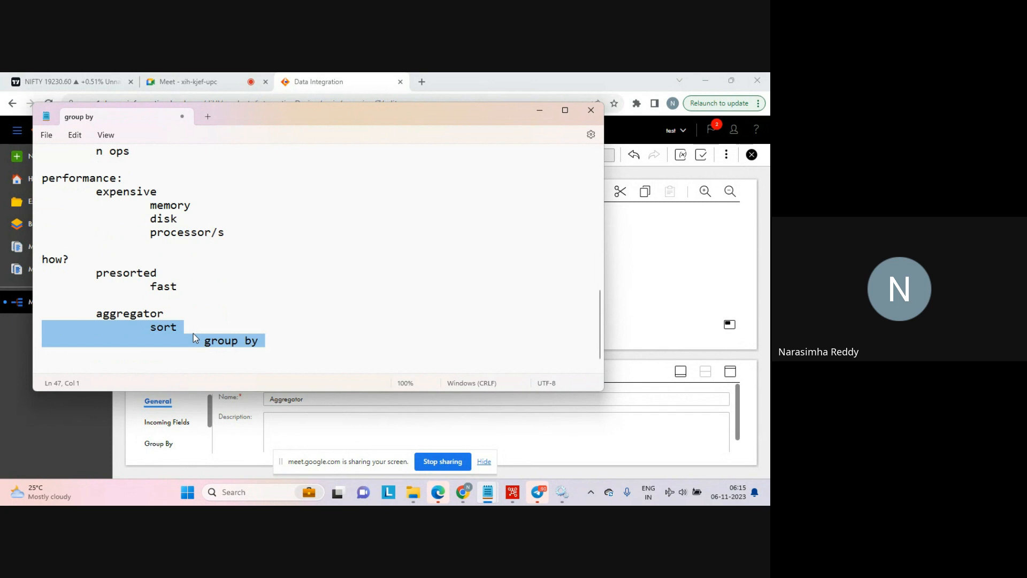
Highlight the presorted line under the how? heading and clear the selection
key("Up")
key("Up")
key("Up")
key("Up")
key("shift+Down")
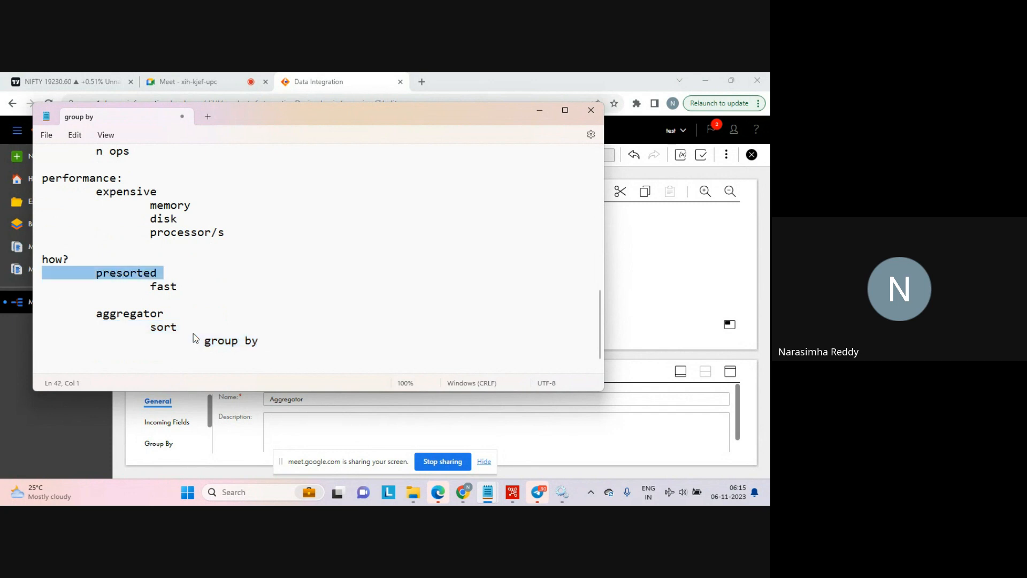
key("shift+Left")
key("Left")
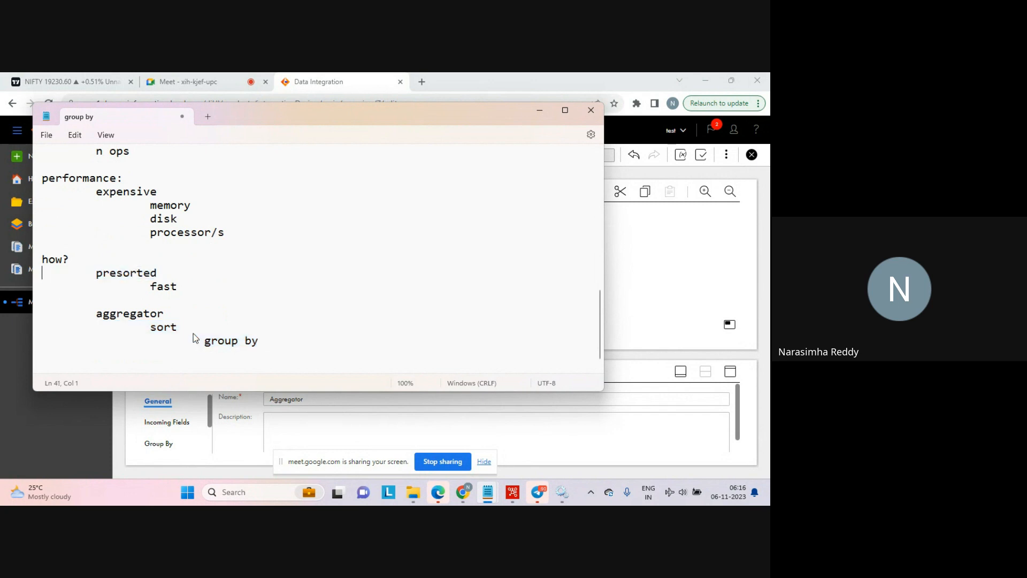
Highlight the sort line under aggregator and the group by line below it, one after the other
key("Down")
key("Down")
key("Down")
key("Down")
key("shift+End")
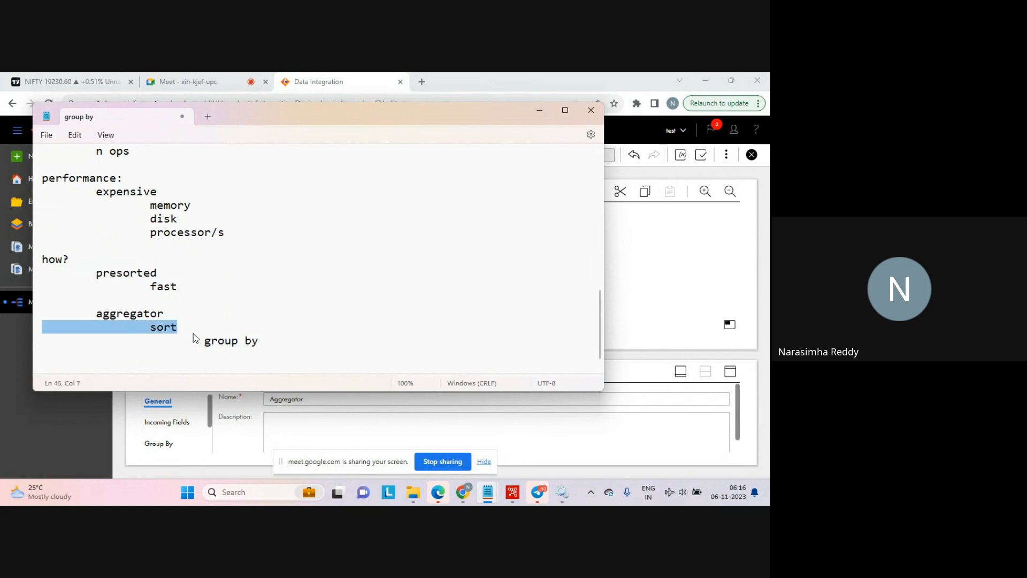
key("Down")
key("Left")
key("Left")
key("shift+Down")
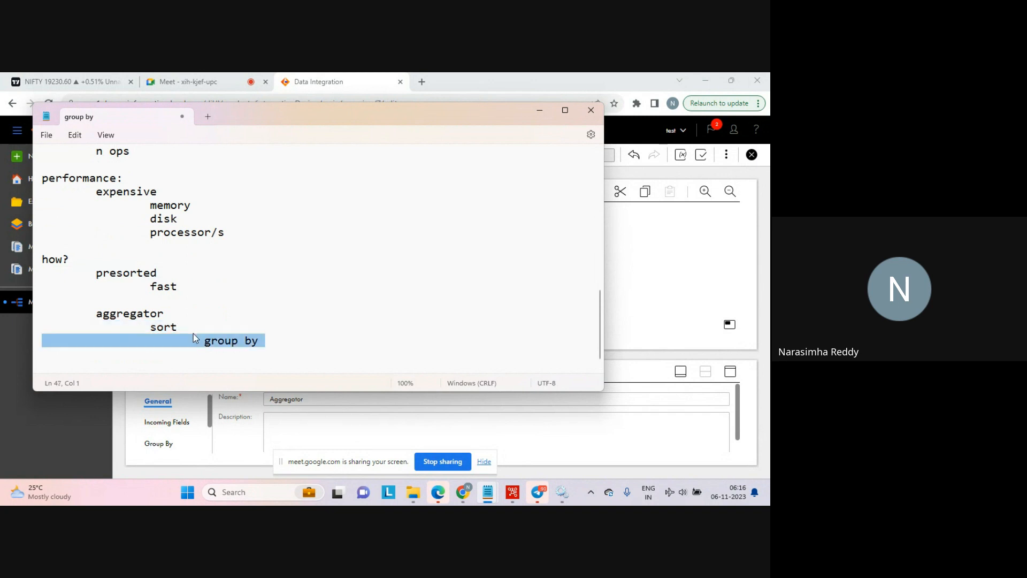
Highlight the fast line under presorted, followed by the sort line under aggregator
key("Up")
key("Up")
key("Up")
key("Up")
key("shift+Up")
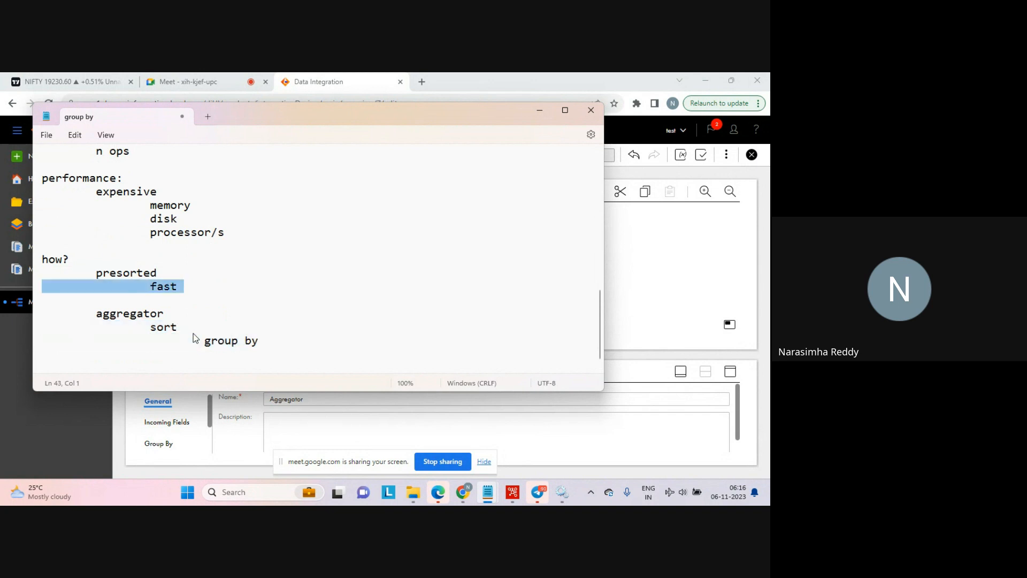
key("shift+Down")
key("Down")
key("Down")
key("Down")
key("Up")
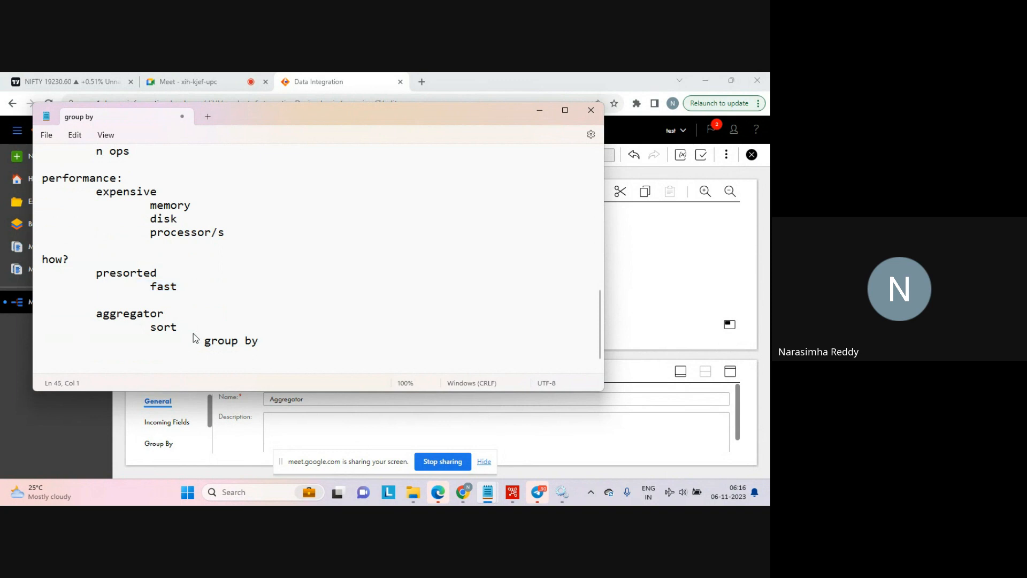
key("shift+Down")
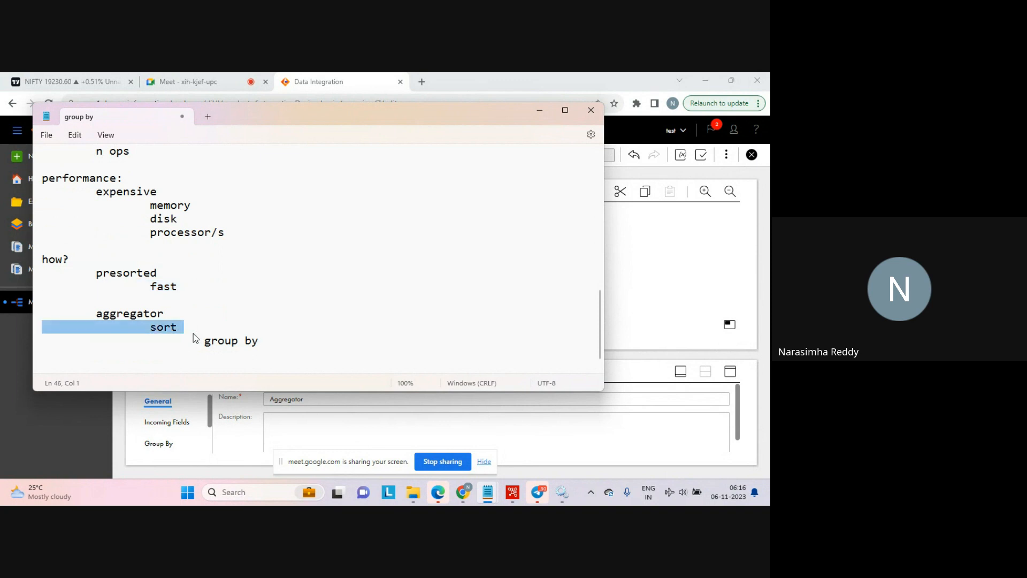
Highlight the presorted and fast lines together in the how? section
key("Up")
key("Up")
key("Up")
key("Up")
key("Up")
key("shift+Down")
key("shift+End")
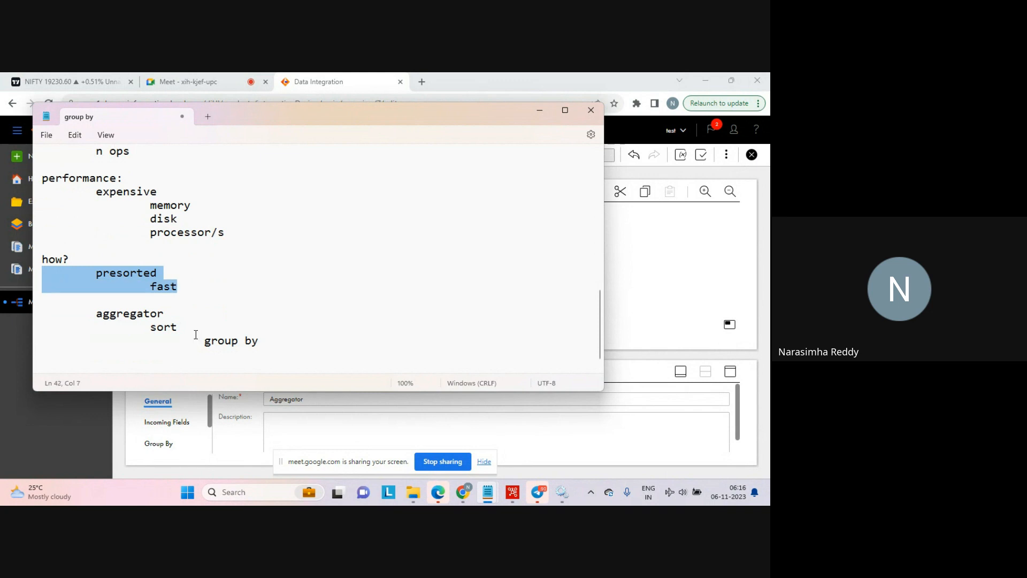
Switch to the Informatica mapping, deselect the Aggregator and slightly enlarge the properties area below the design canvas
left_click(672, 292)
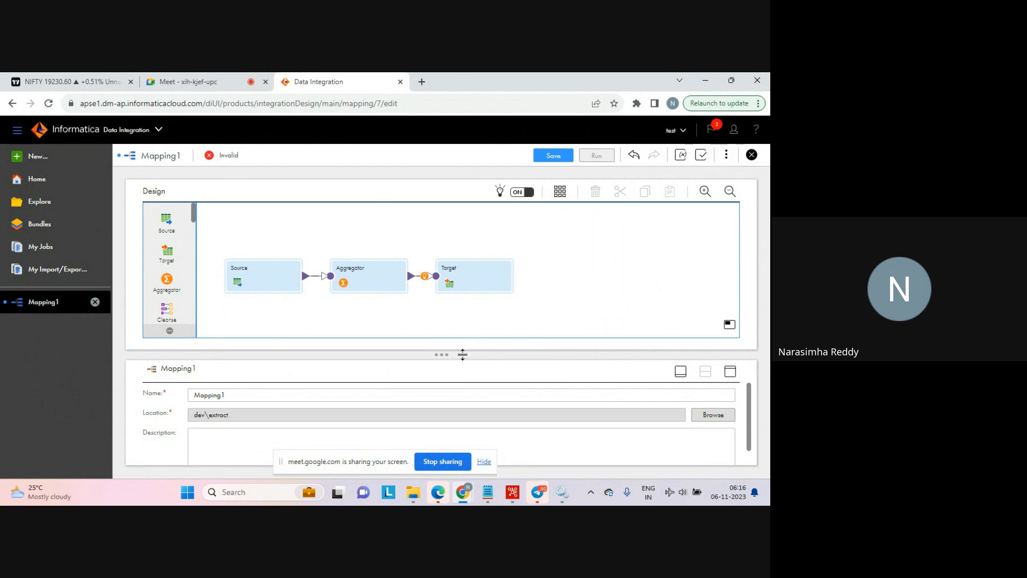
left_click_drag(464, 351, 465, 348)
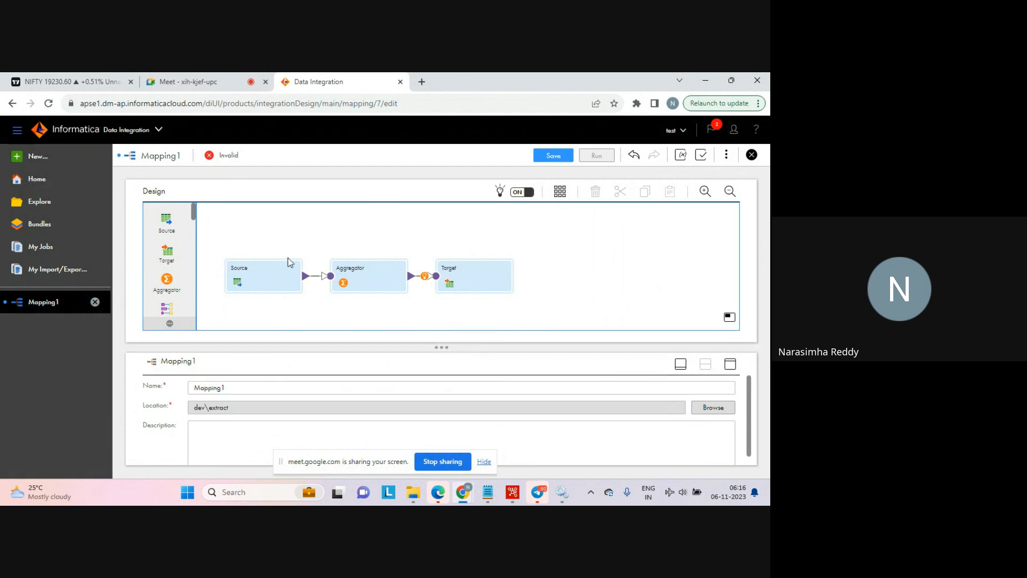
Rearrange the Source, Aggregator and Target on the design canvas, moving them up and spacing them farther apart
left_click(252, 275)
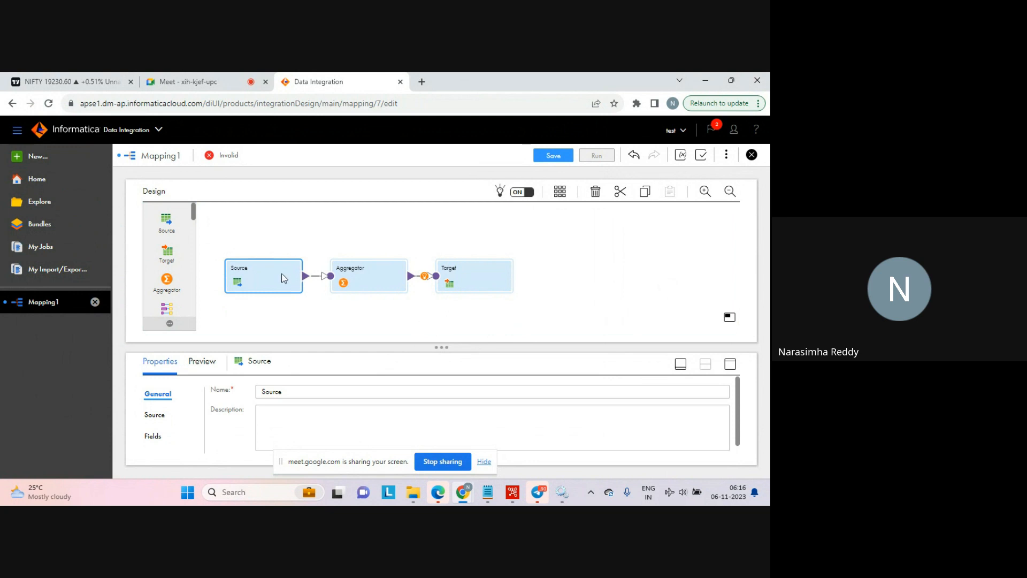
left_click_drag(277, 277, 272, 253)
left_click_drag(352, 273, 368, 249)
left_click_drag(475, 264, 531, 253)
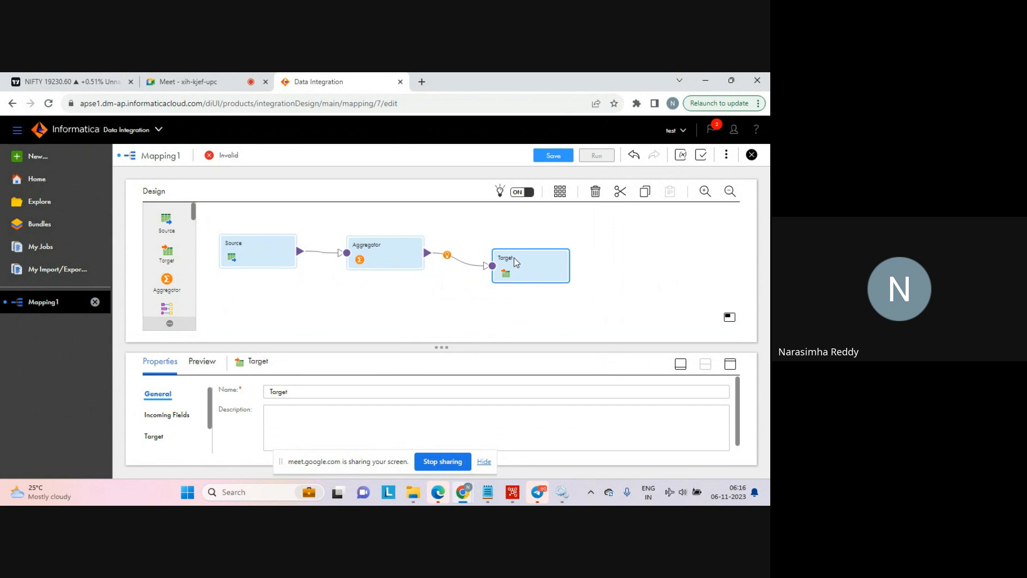
Set the Source transformation's connection to source_connection (Flat File), with its properties maximized
left_click(248, 249)
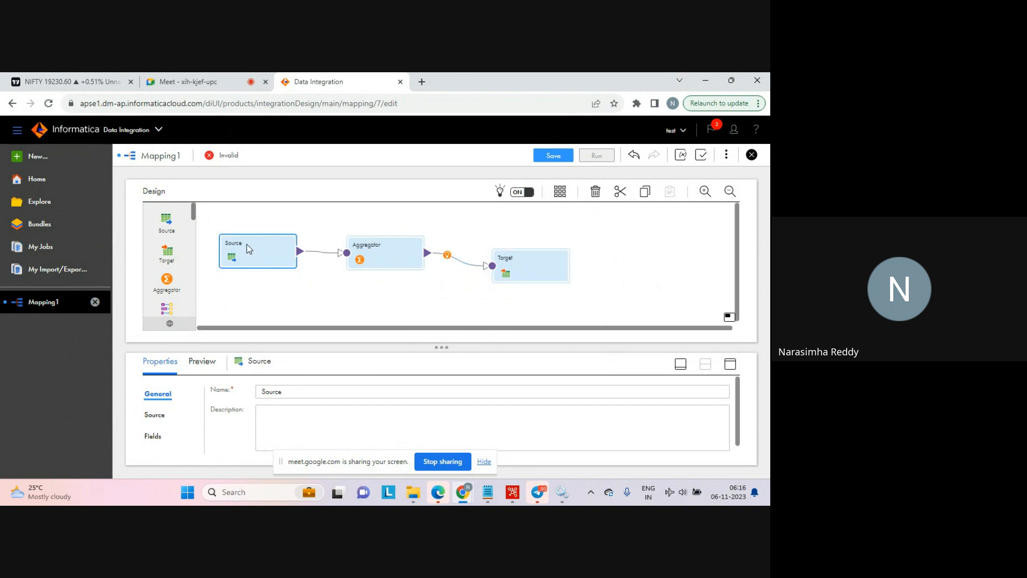
left_click(730, 364)
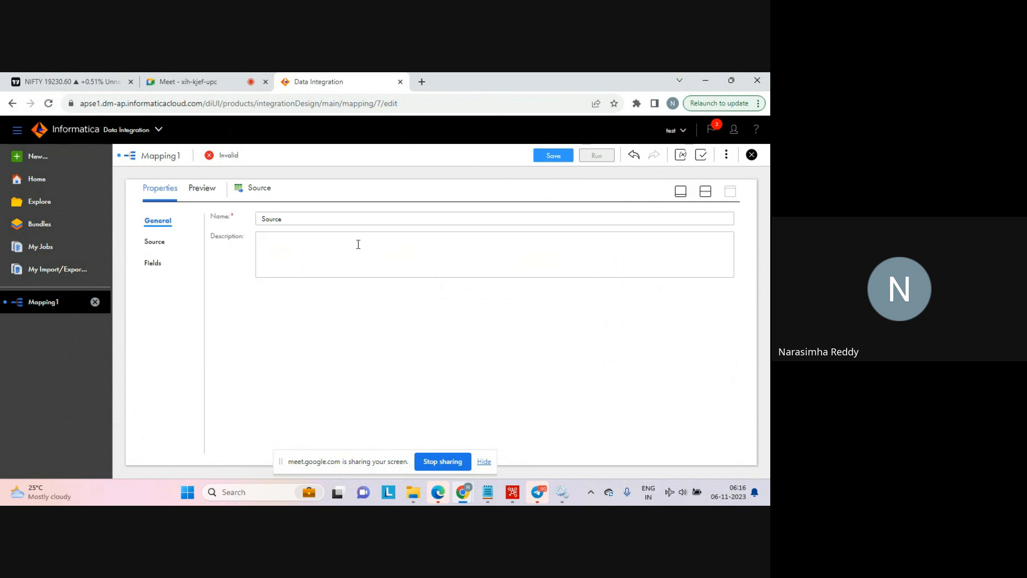
left_click(159, 241)
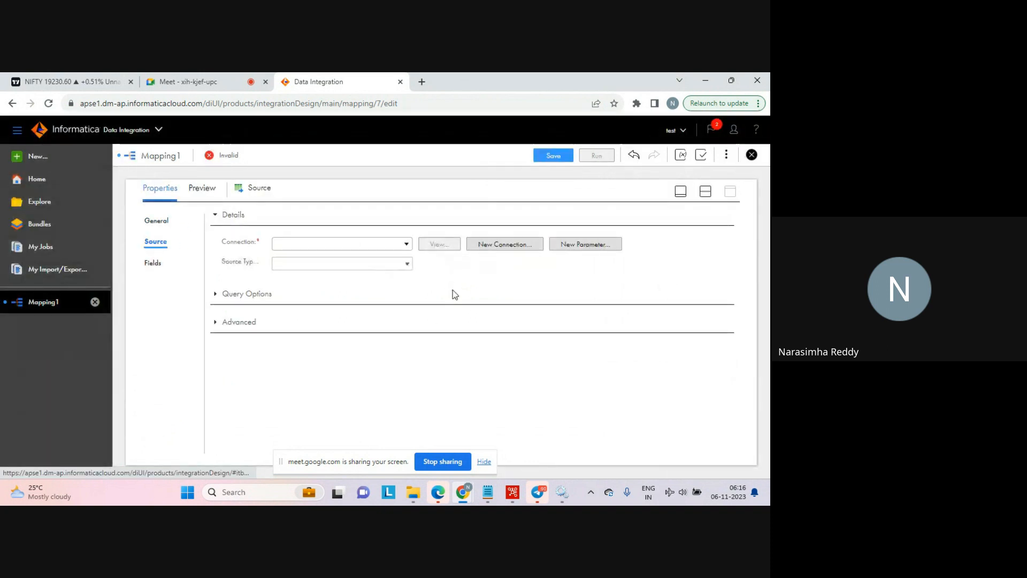
left_click(405, 246)
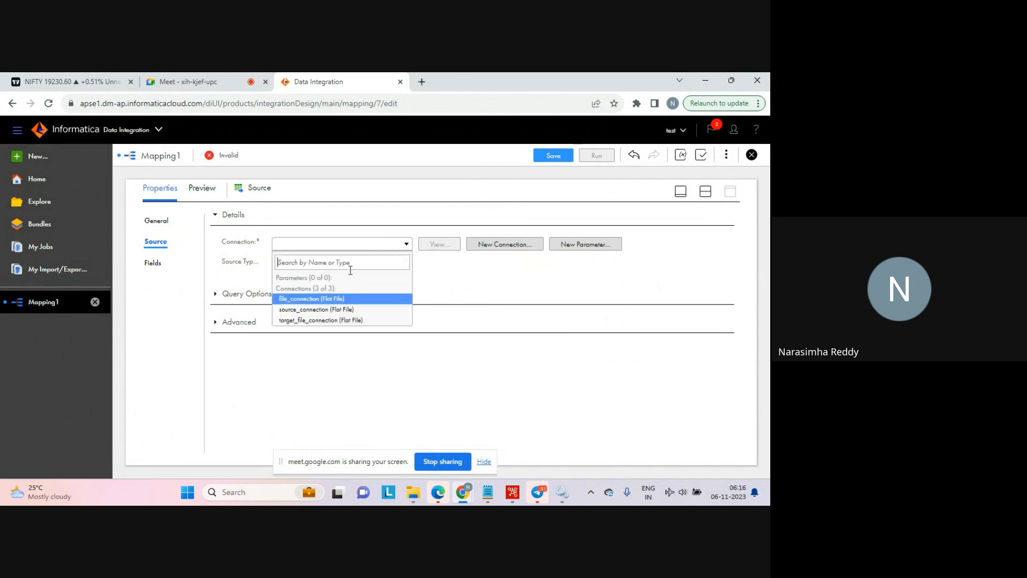
left_click(322, 308)
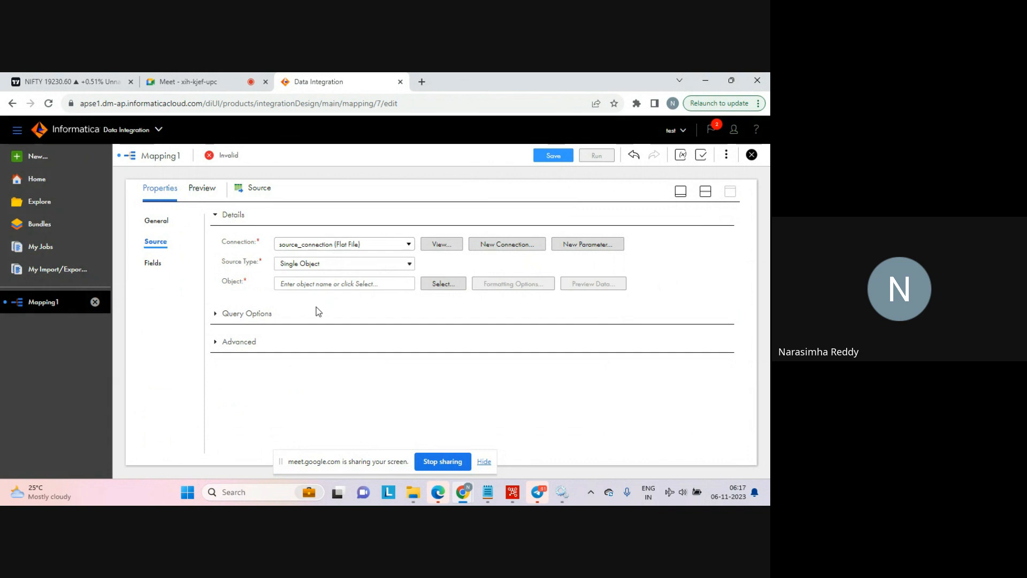
Search the source objects for "seq" and choose seq_1.txt as the Source object
left_click(435, 285)
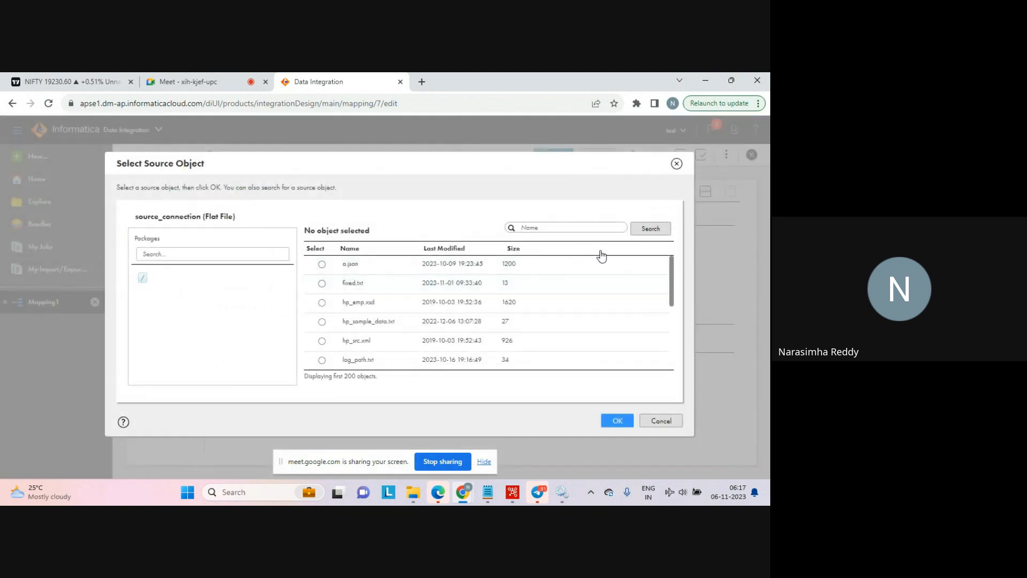
type("seq")
left_click(649, 231)
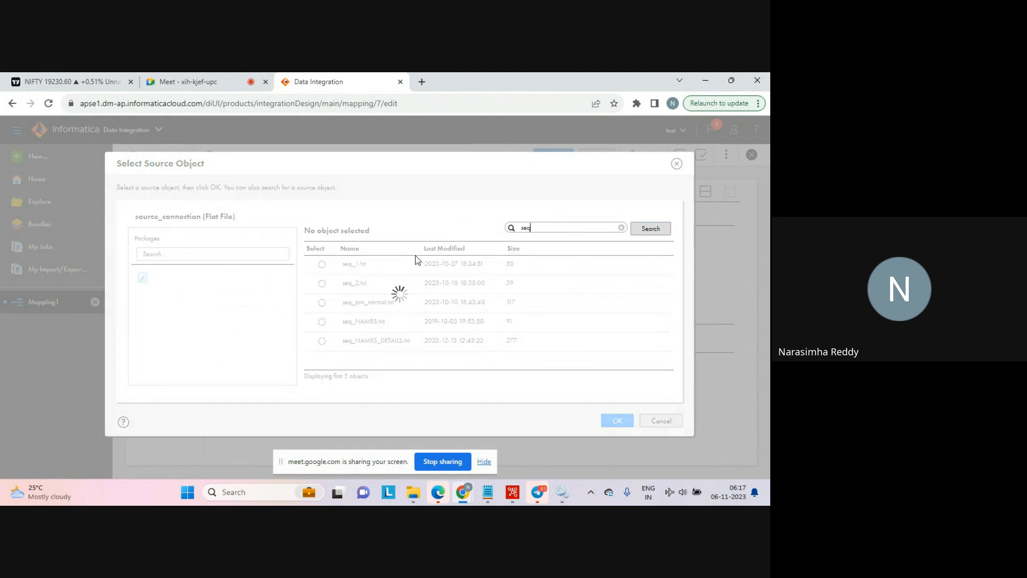
left_click(321, 264)
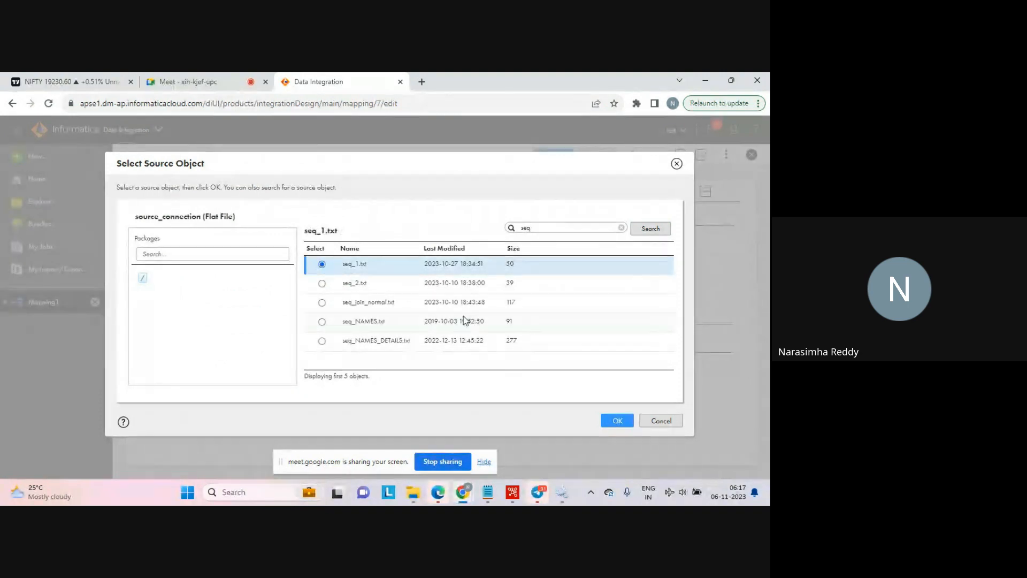
left_click(614, 420)
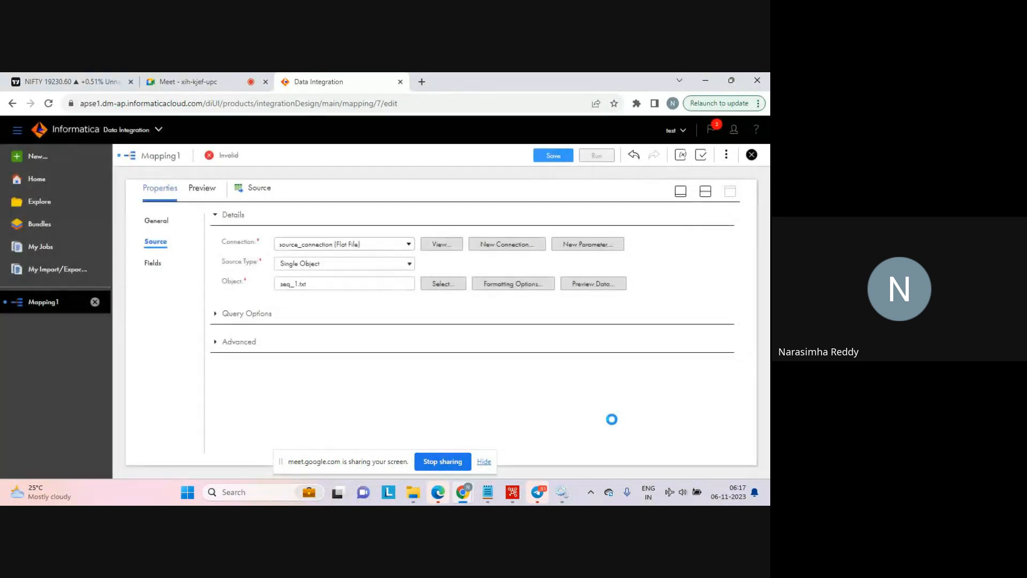
Preview the data of seq_1.txt, close the preview and return to the split view with the design canvas
left_click(589, 289)
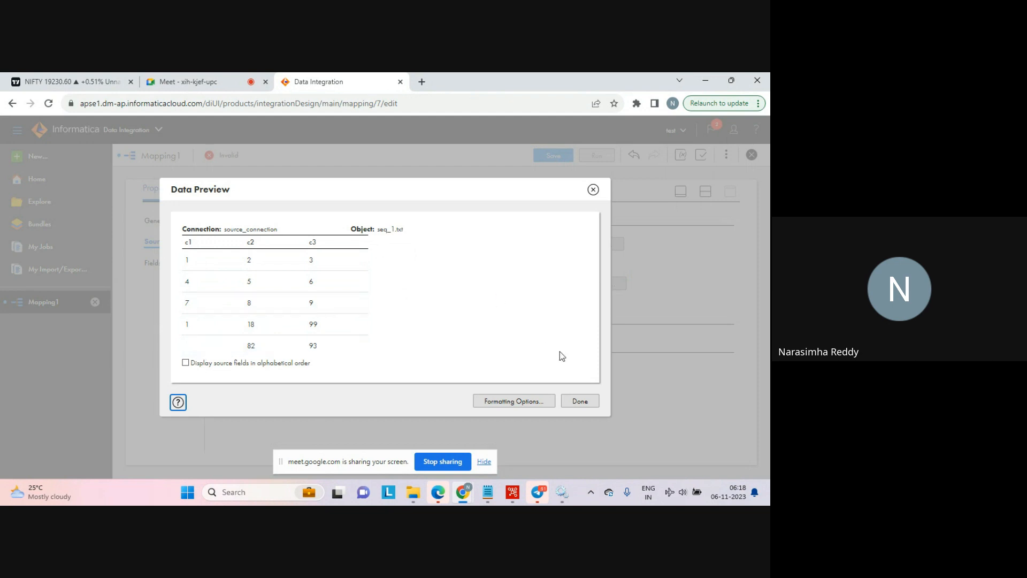
left_click(583, 402)
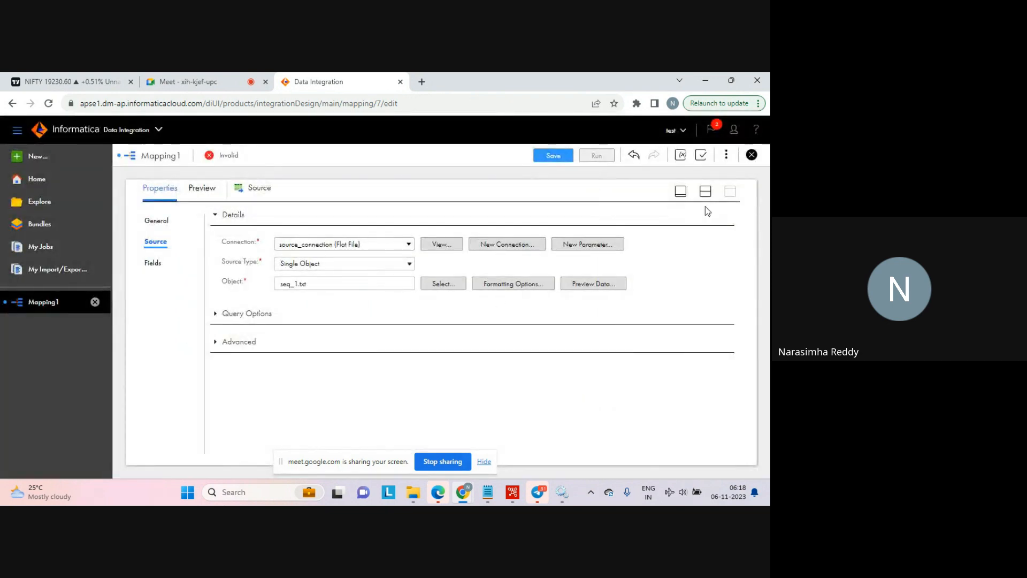
left_click(706, 192)
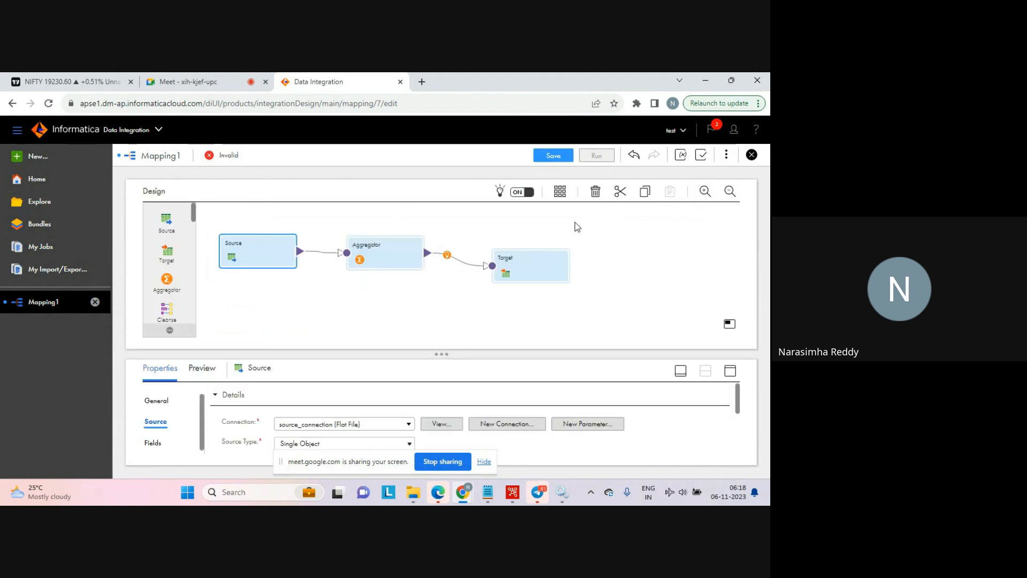
Check the Aggregator's incoming fields and add c1 as its group by field
left_click(390, 257)
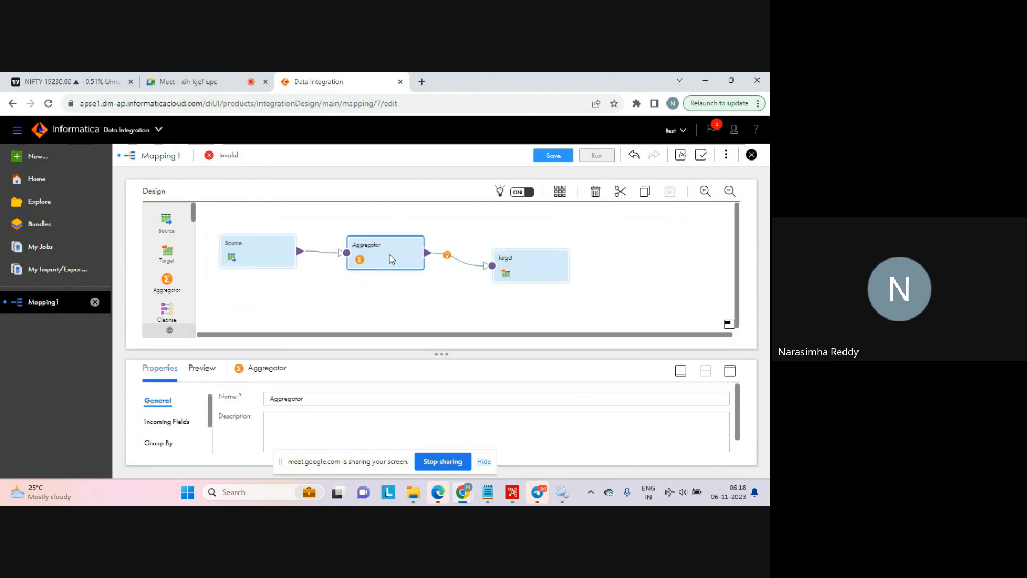
left_click(730, 370)
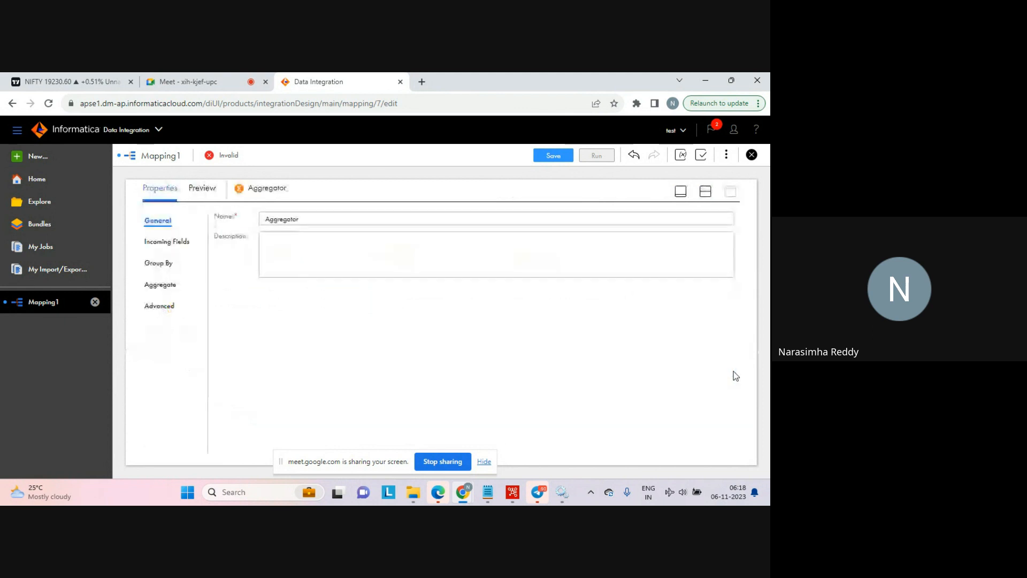
left_click(174, 241)
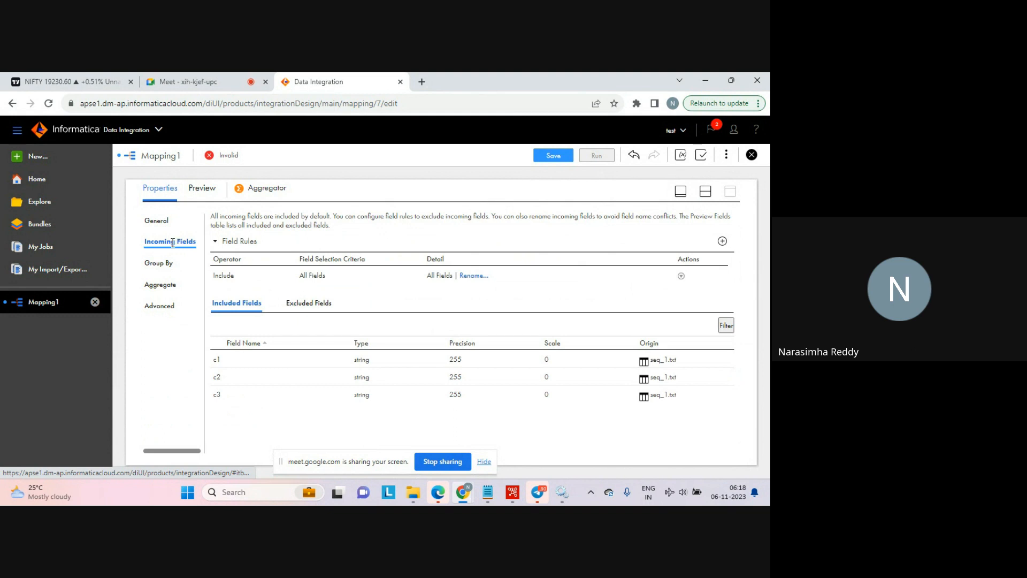
left_click(156, 264)
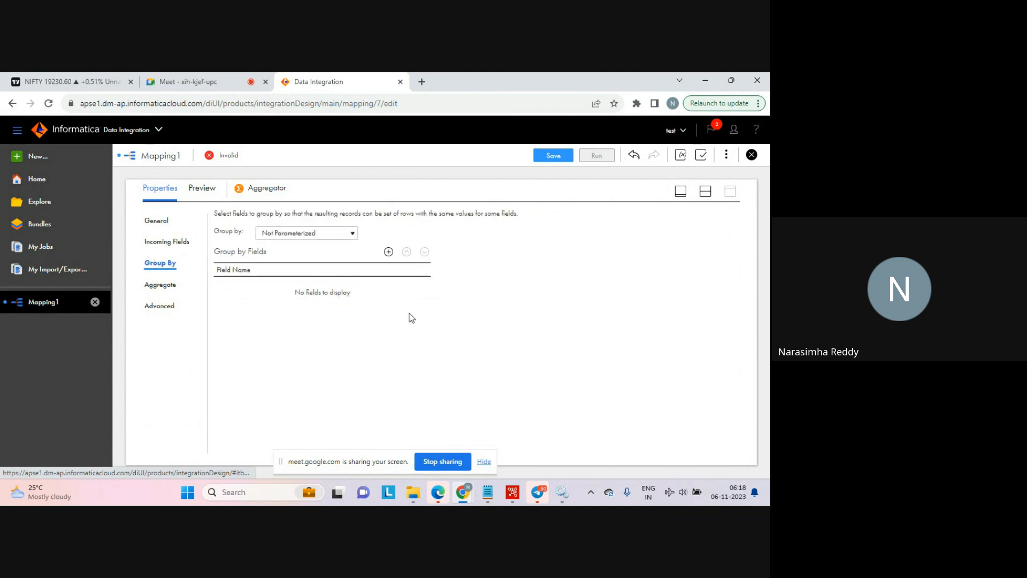
left_click(388, 252)
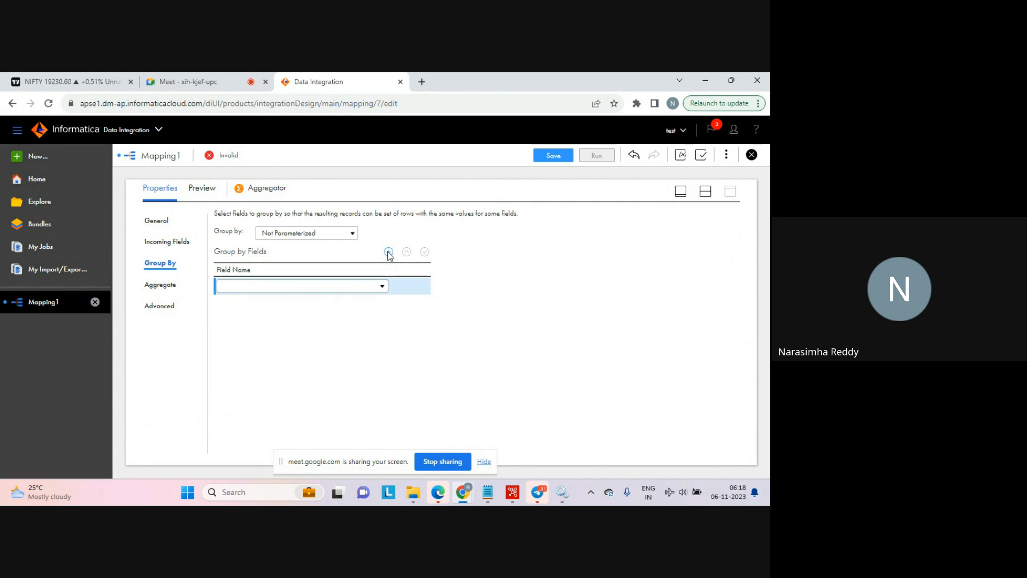
left_click(382, 287)
left_click(235, 331)
left_click(475, 322)
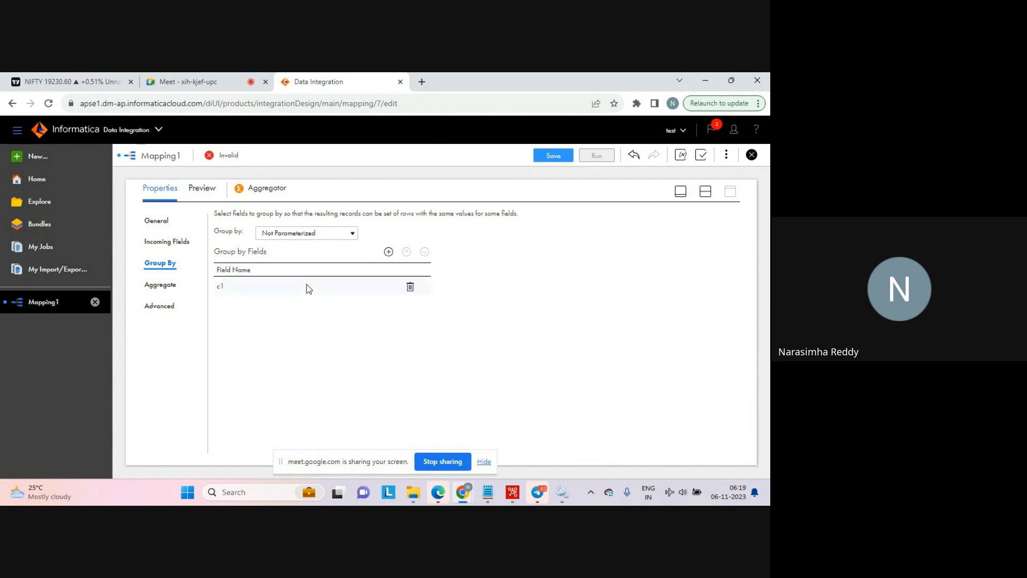
Add an aggregate output field named count_result of type integer to the Aggregator
left_click(167, 285)
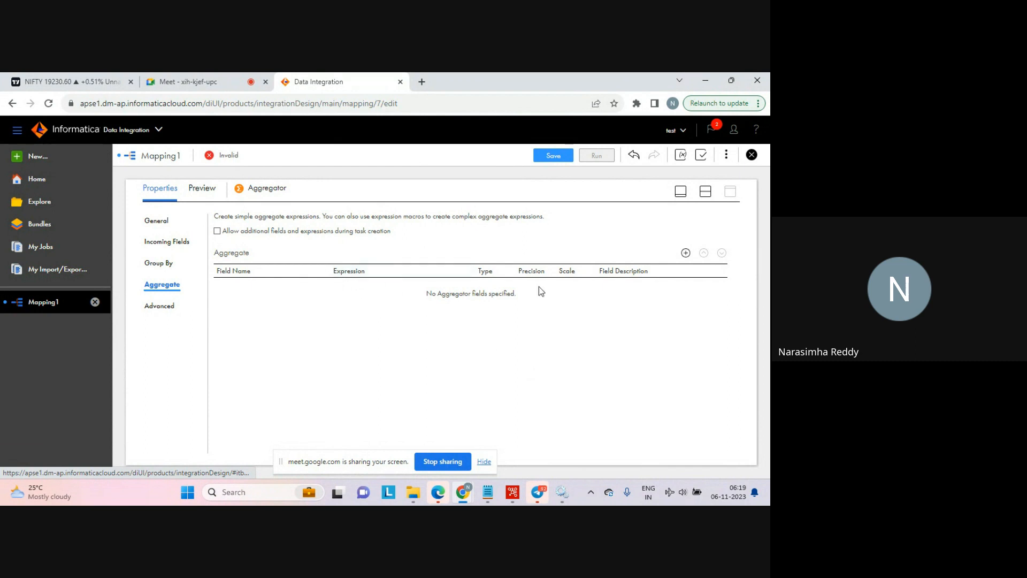
left_click(686, 253)
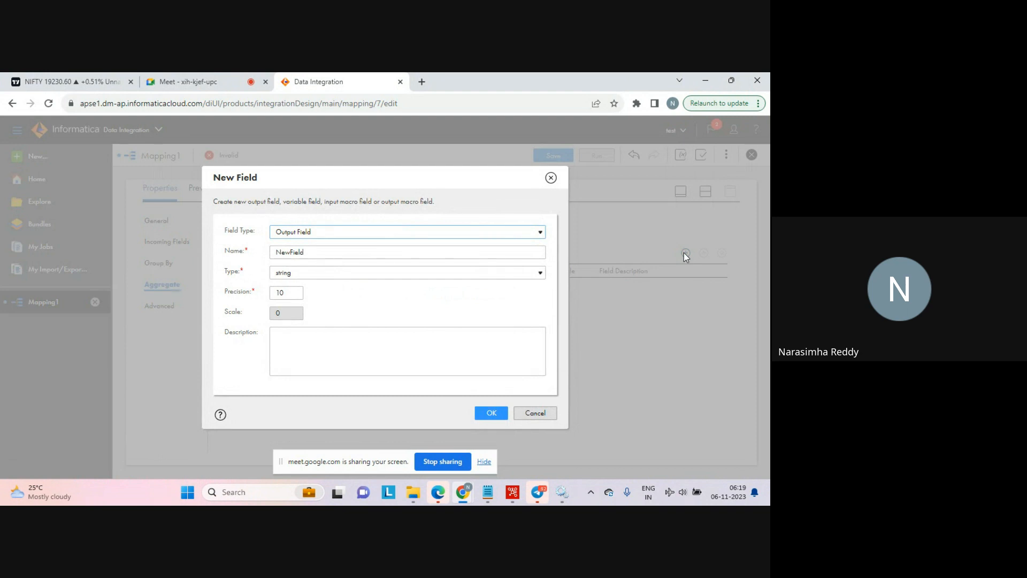
double_click(298, 255)
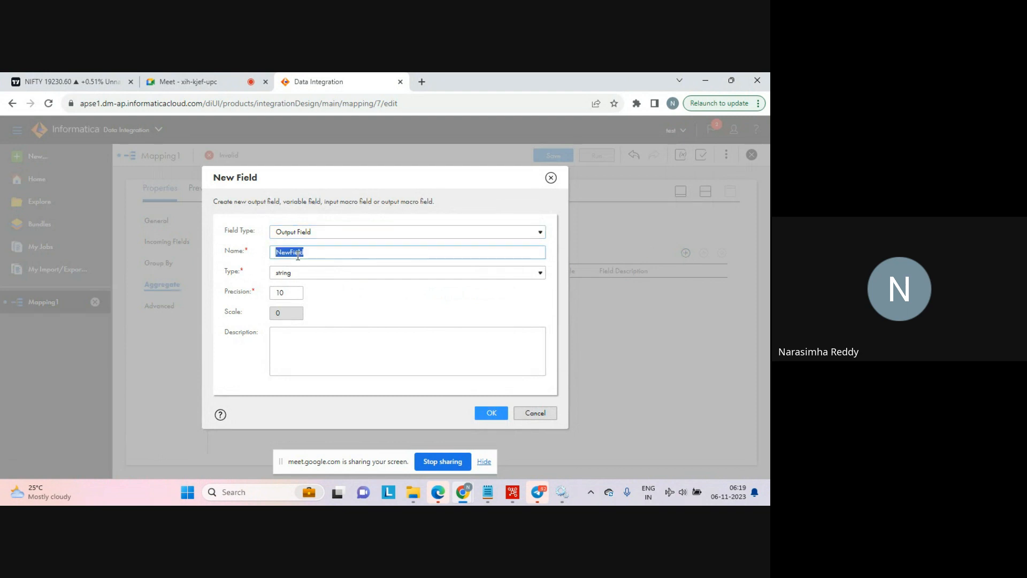
type("count_result")
left_click(289, 273)
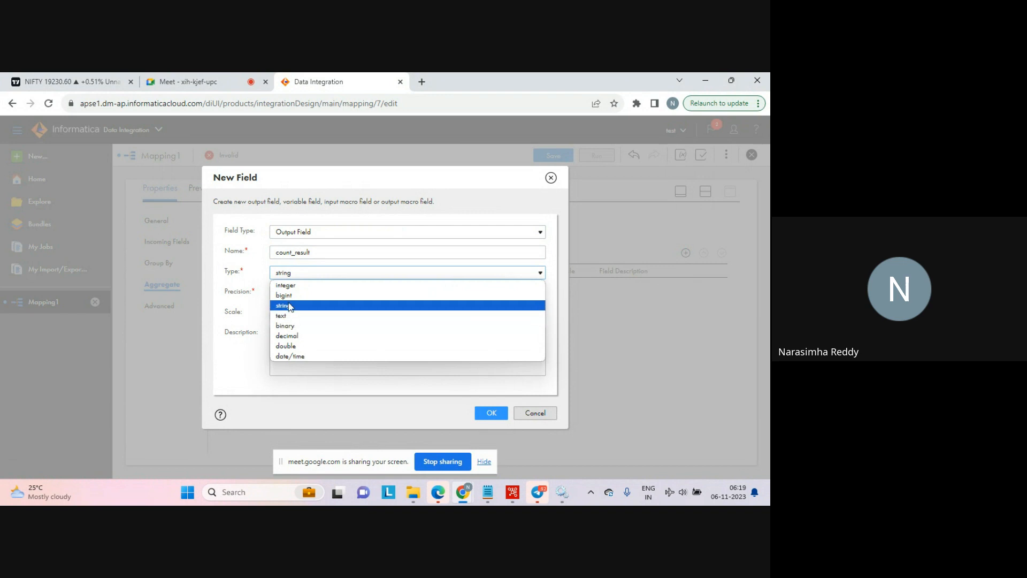
left_click(288, 287)
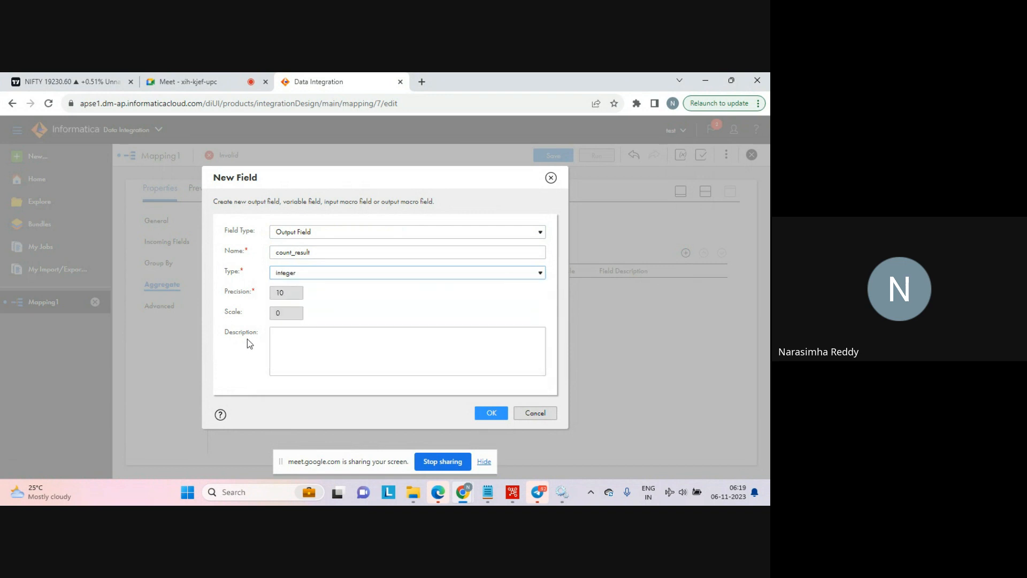
left_click(484, 461)
left_click(492, 413)
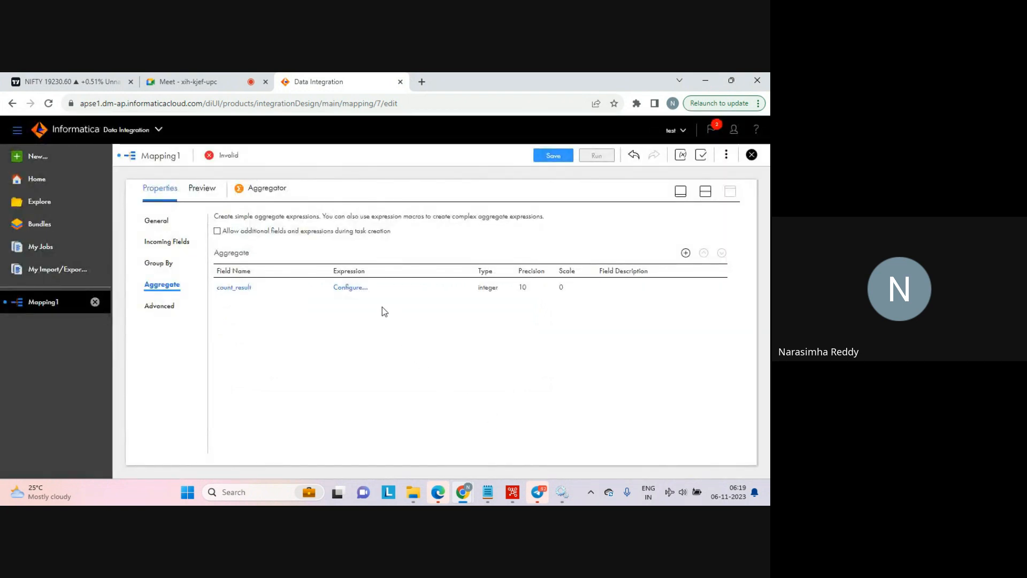
Configure the count_result expression as Count(c2) using the built-in aggregate function, validate it and accept it
left_click(350, 288)
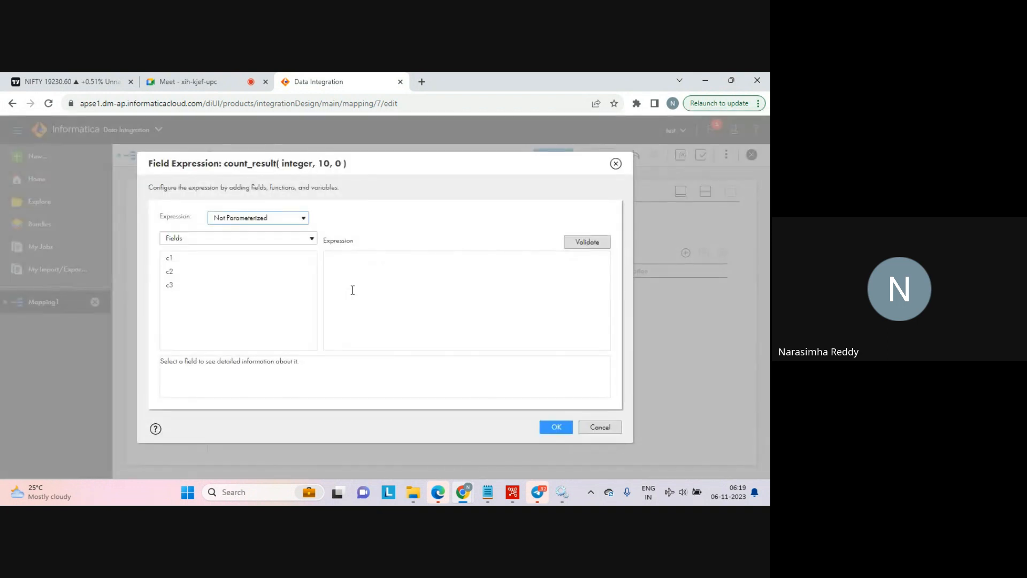
left_click(312, 240)
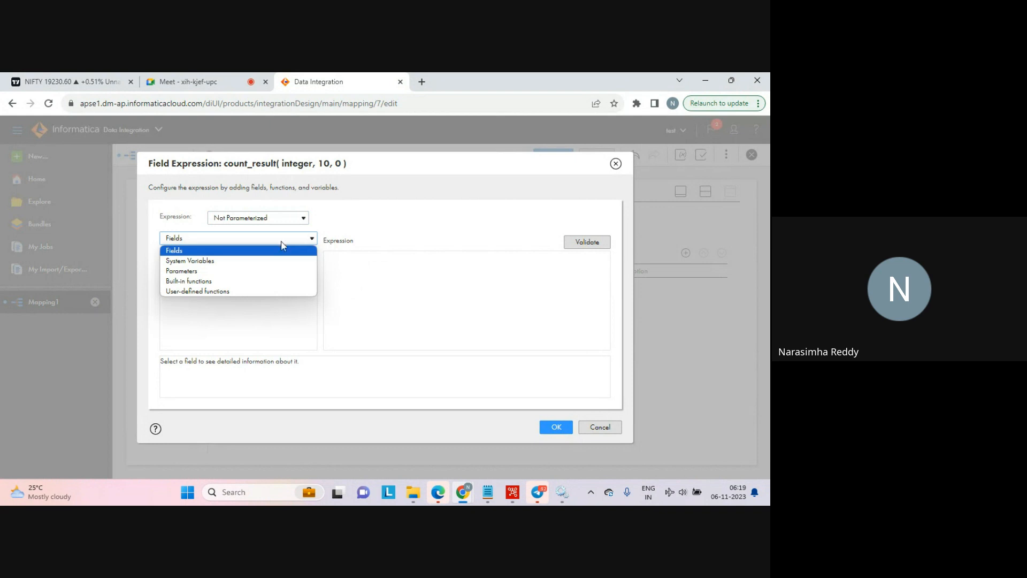
left_click(190, 284)
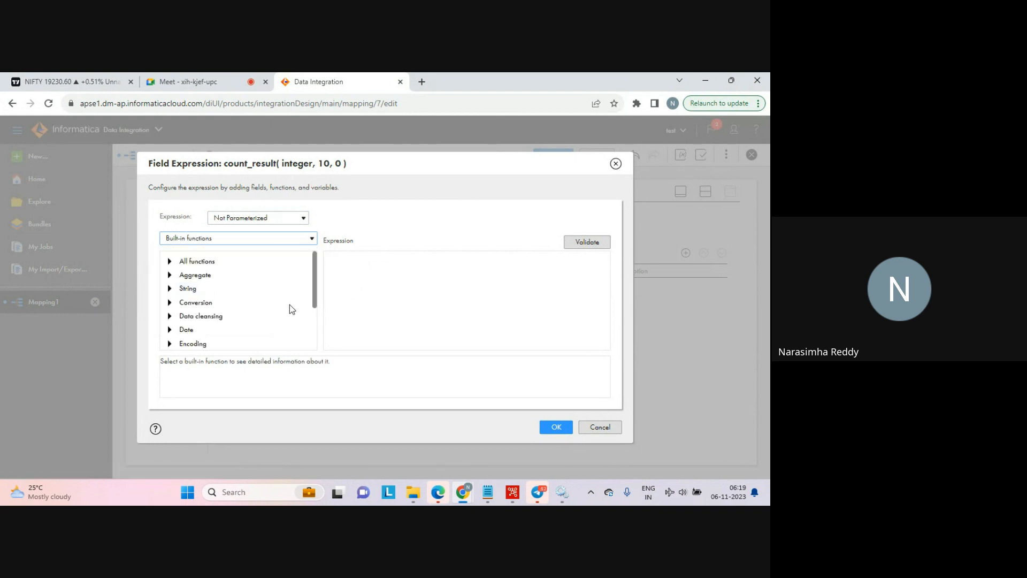
left_click(169, 275)
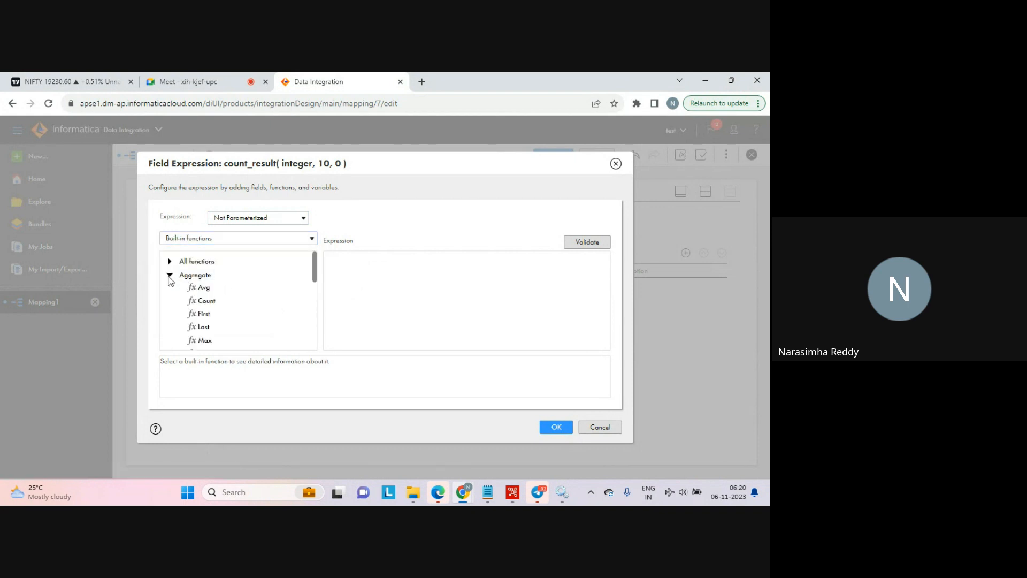
double_click(206, 301)
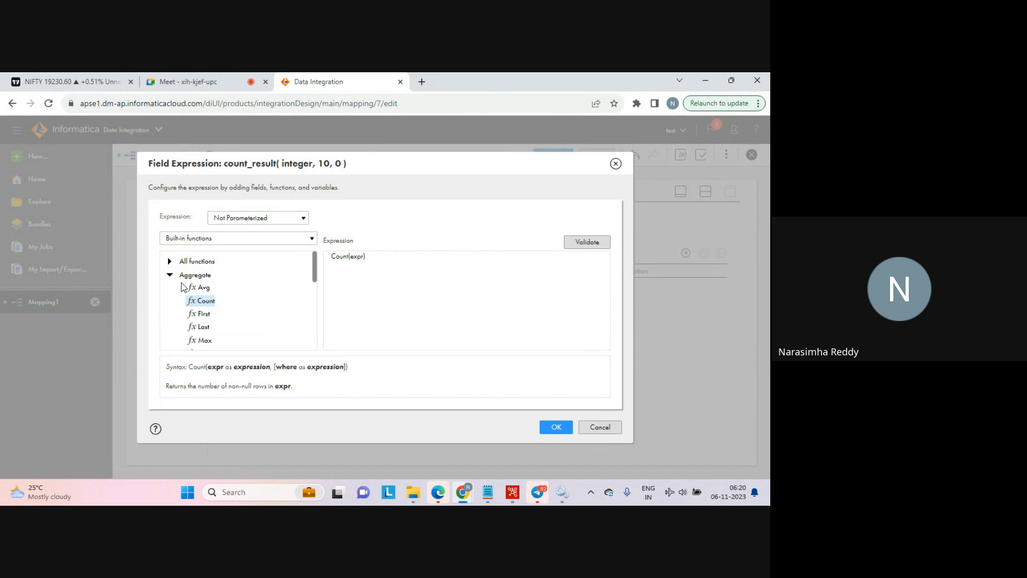
double_click(356, 256)
type("c2")
left_click(587, 242)
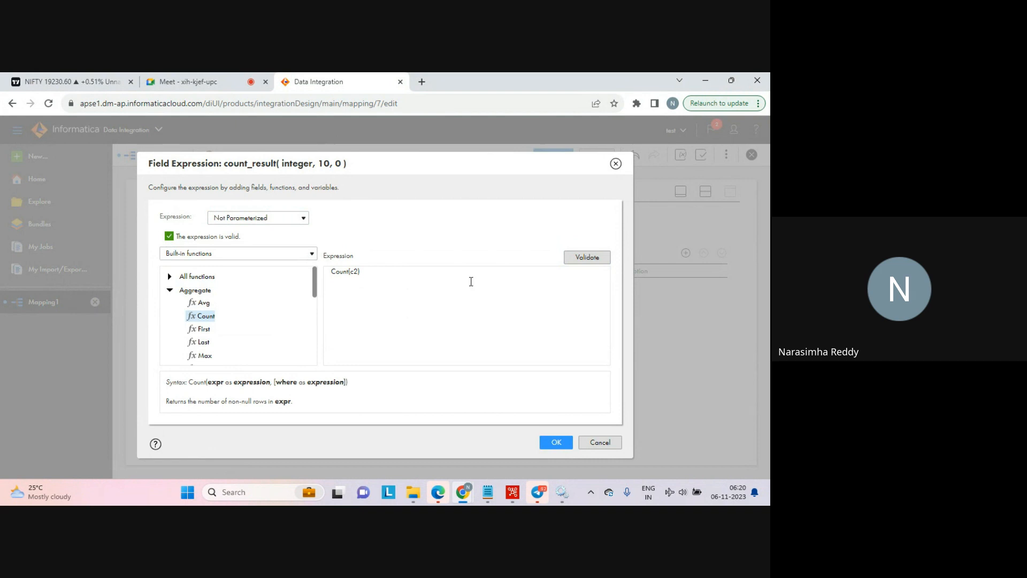
left_click(556, 442)
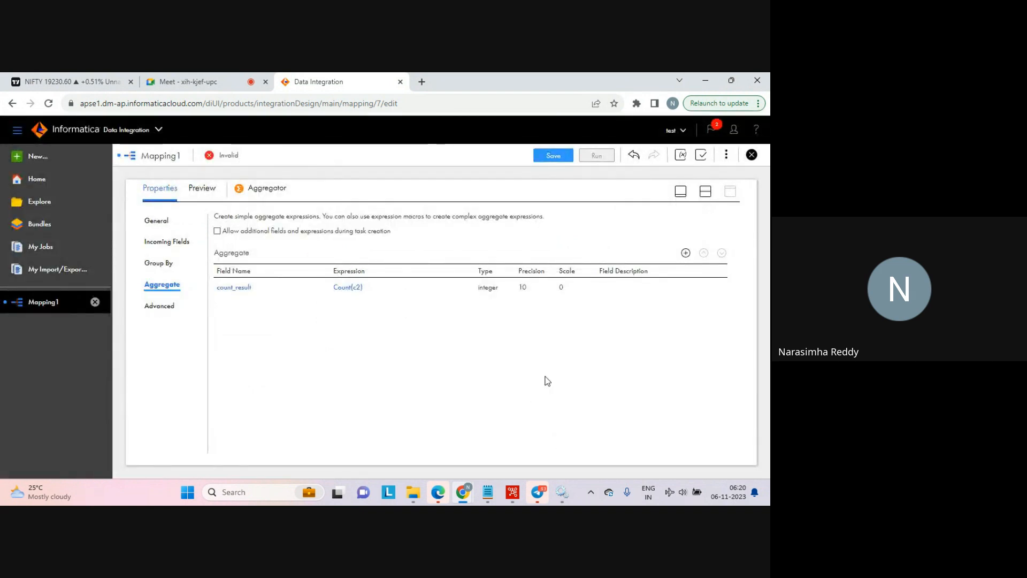
Rename the mapping's Target transformation as Target_aggregator
left_click(706, 193)
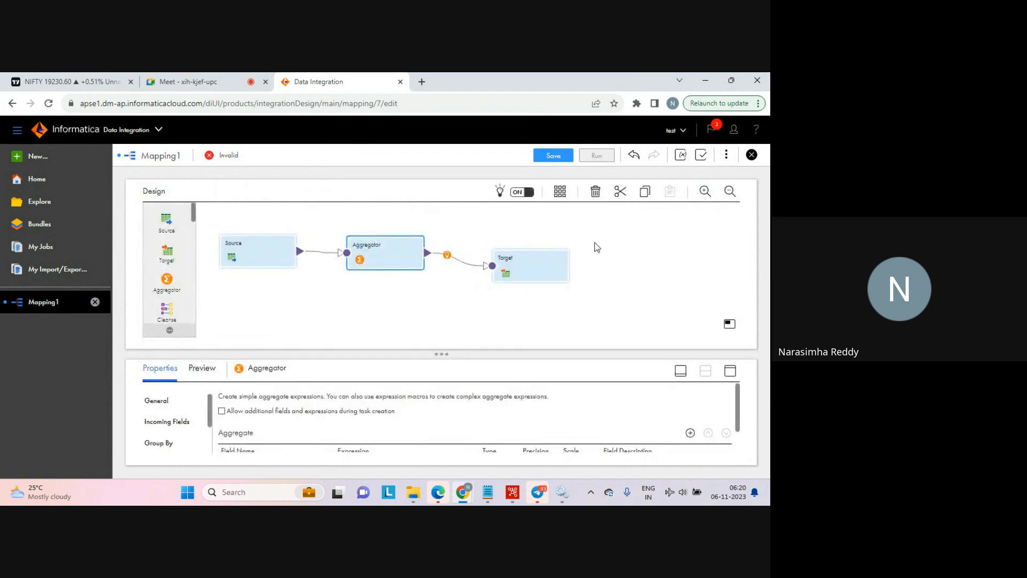
left_click(528, 265)
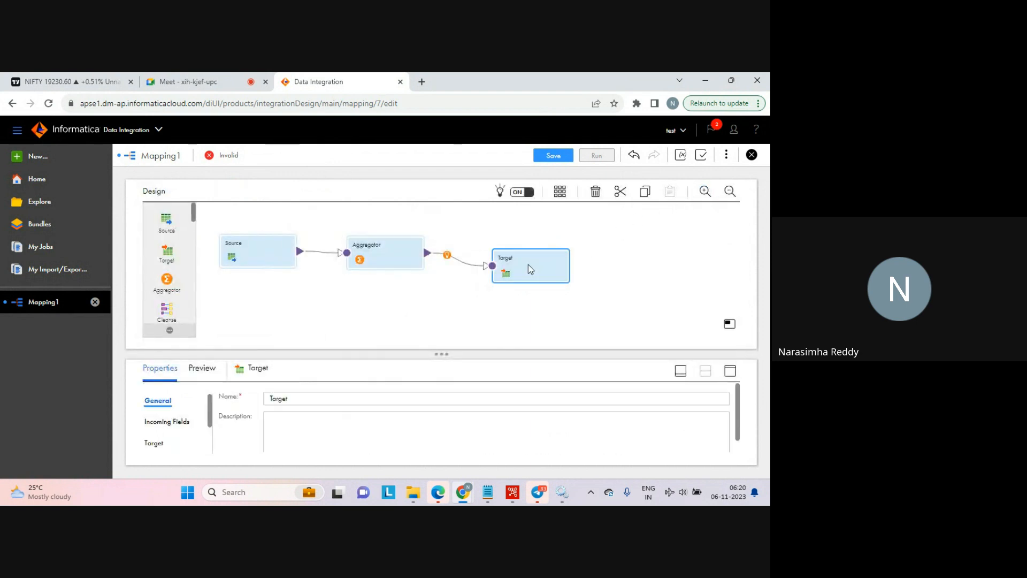
left_click(731, 371)
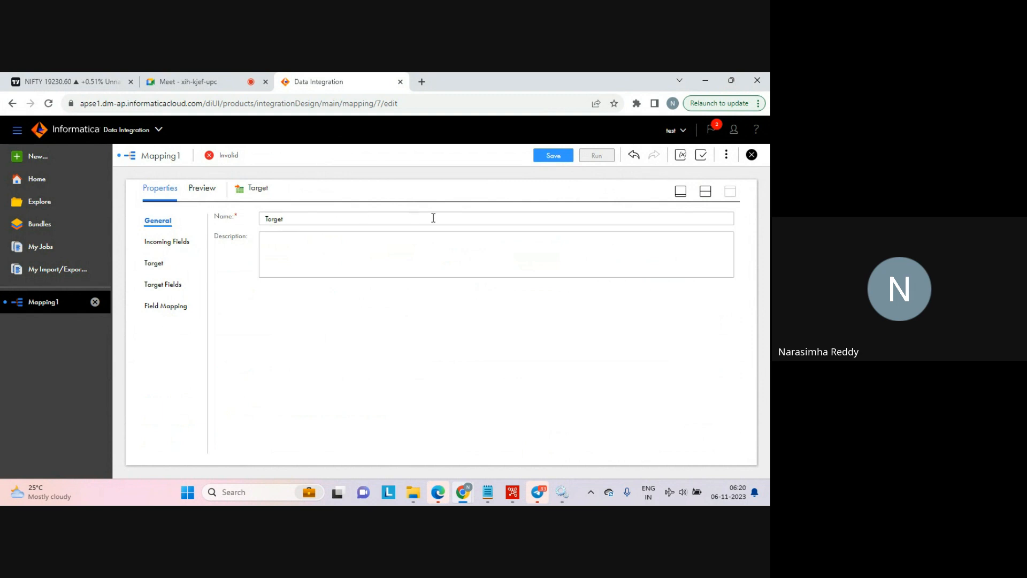
left_click(320, 222)
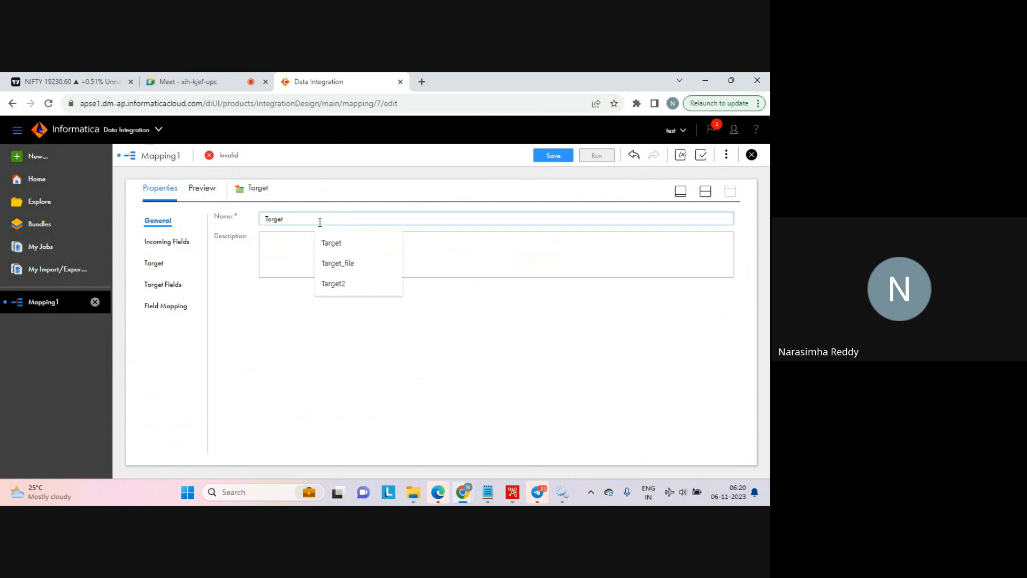
type("+agg")
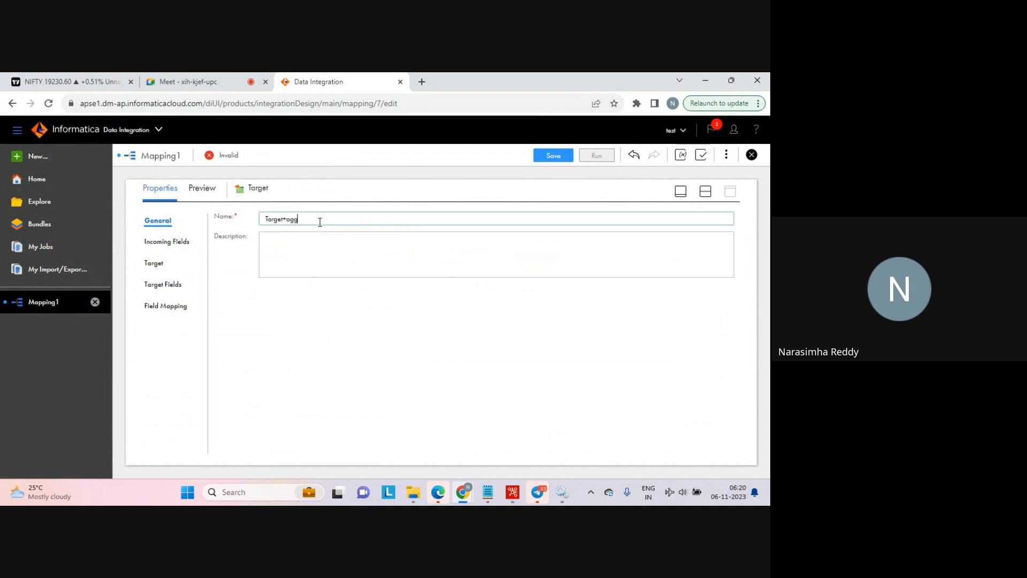
key("BackSpace")
key("BackSpace")
key("BackSpace")
key("BackSpace")
type("_ag")
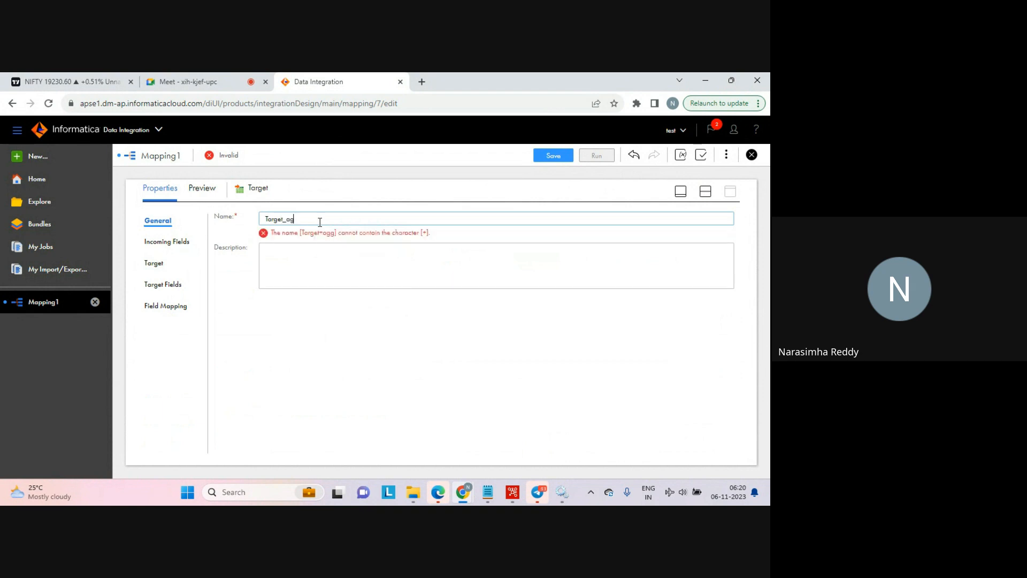
type("gregator")
Set the target connection to target_file_connection and create a new target object at runtime with static file name aggregator_tgt.txt
left_click(154, 263)
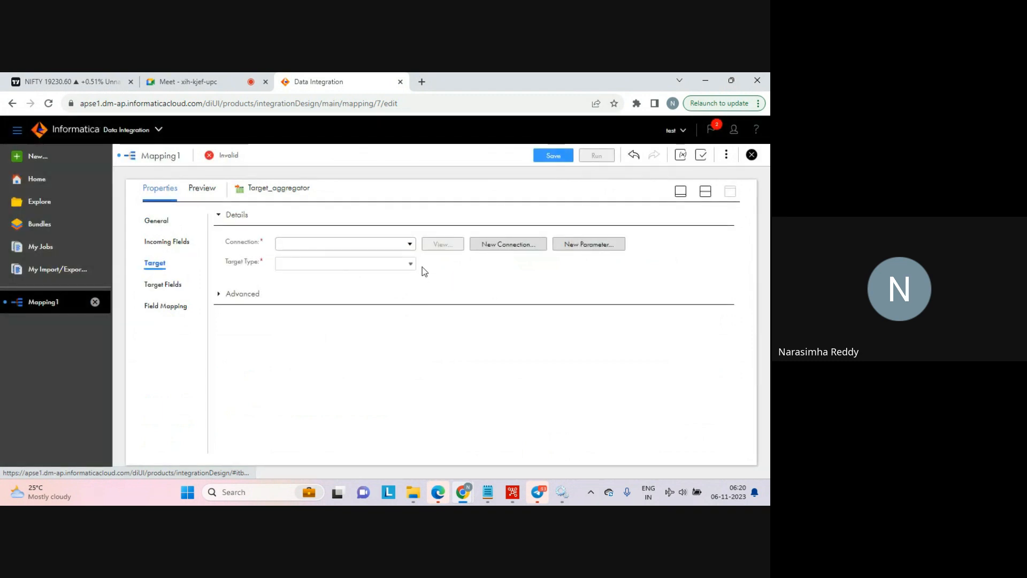
left_click(410, 244)
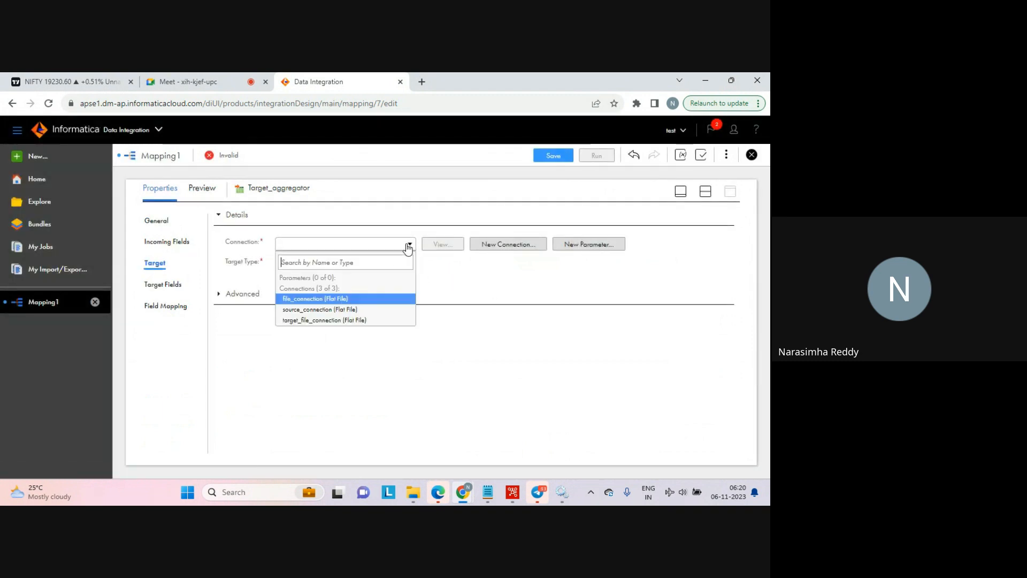
left_click(312, 320)
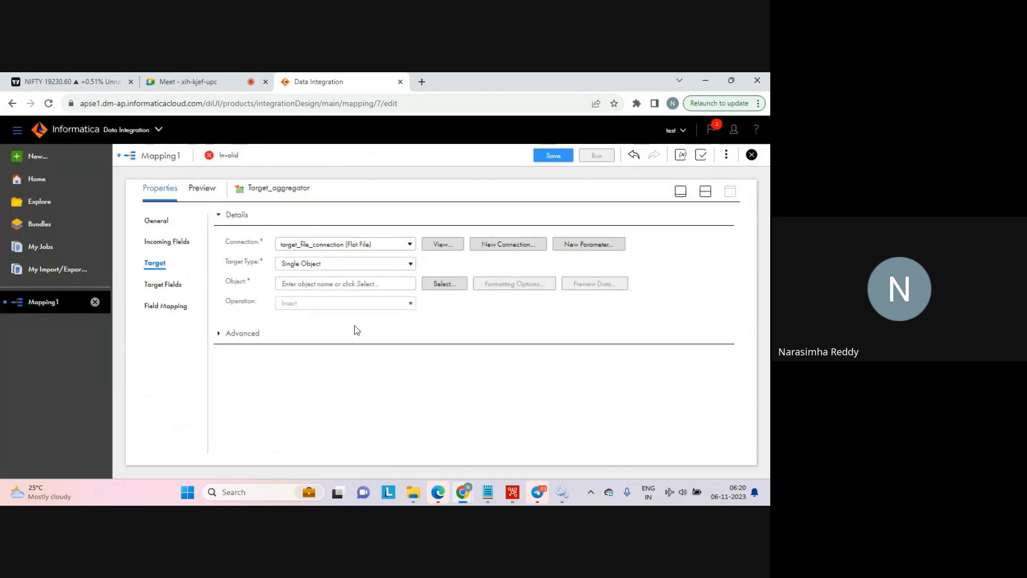
left_click(441, 284)
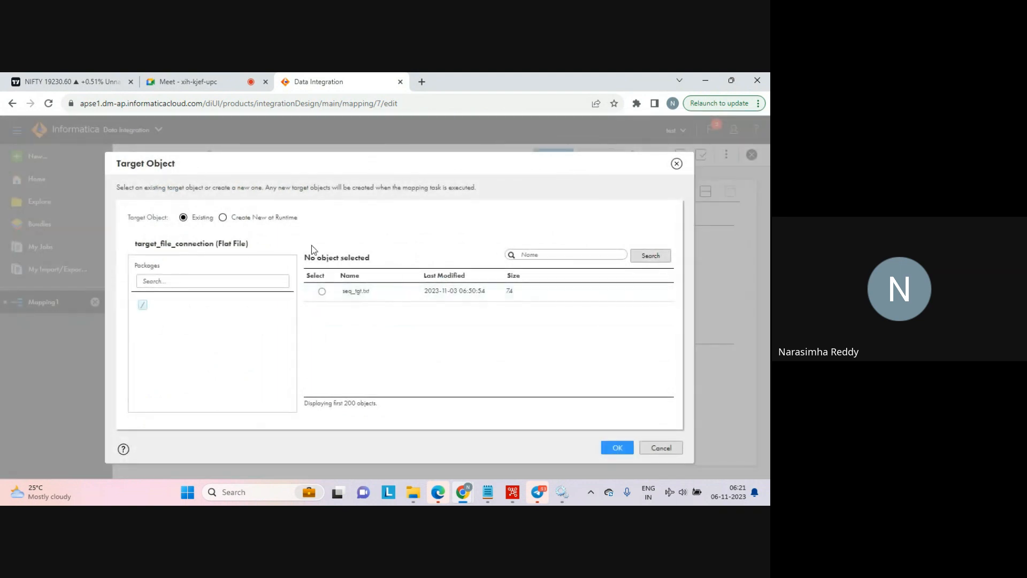
left_click(223, 218)
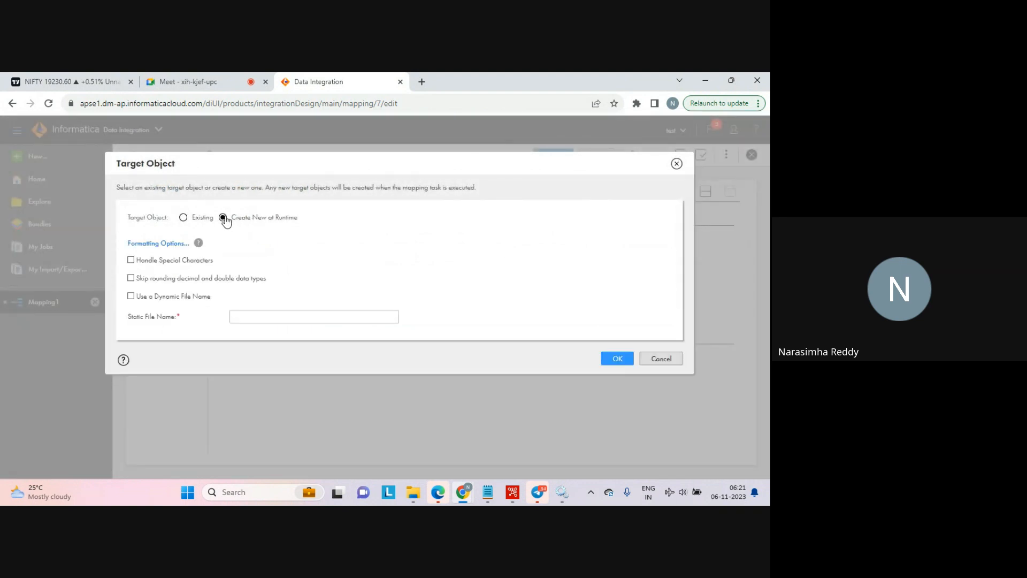
left_click(258, 317)
type("aggregator_tgt.txt")
left_click(619, 361)
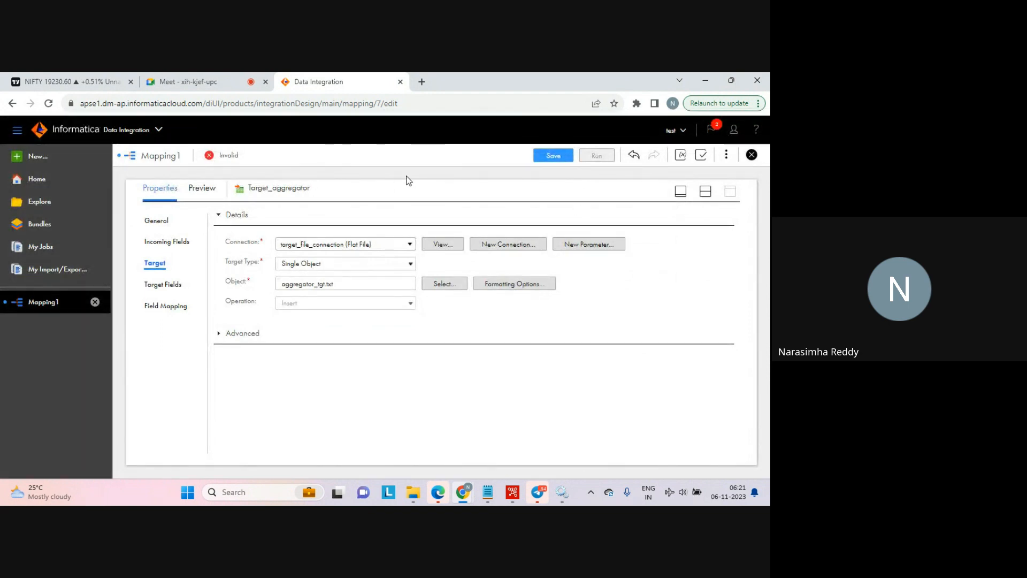
Check the target's field mapping, including the incoming count_result field, and its target fields
left_click(159, 306)
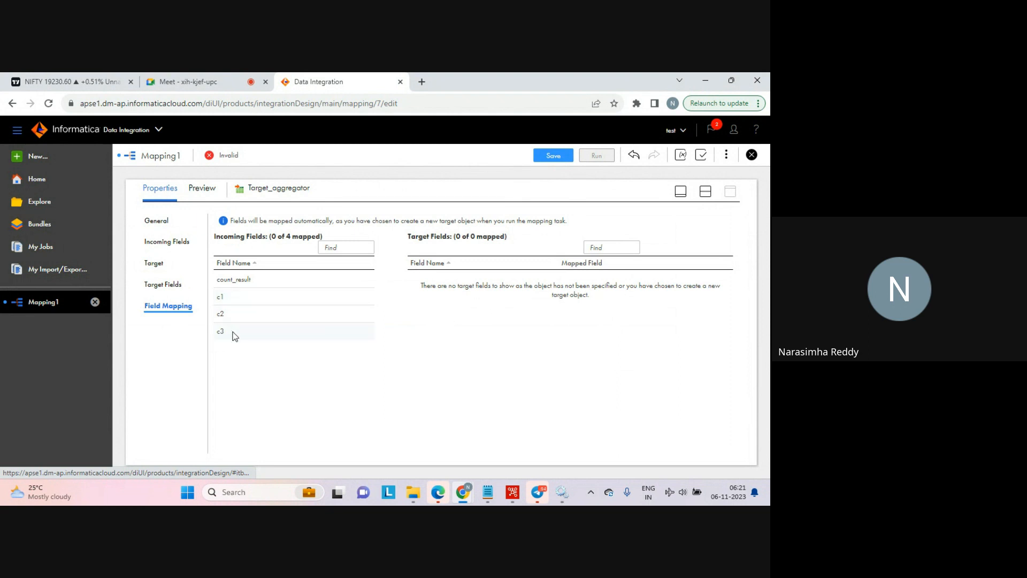
left_click(234, 284)
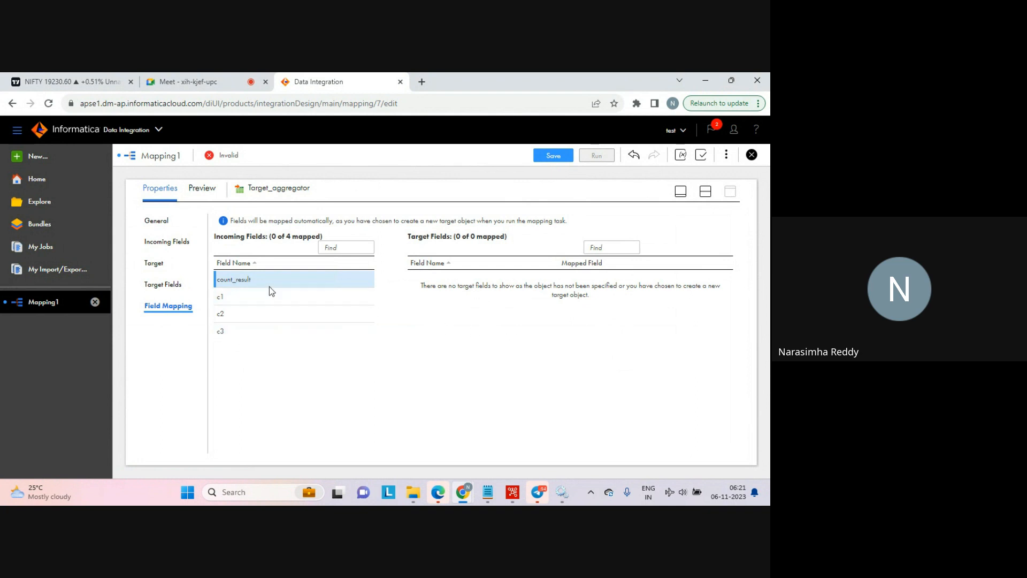
left_click(179, 284)
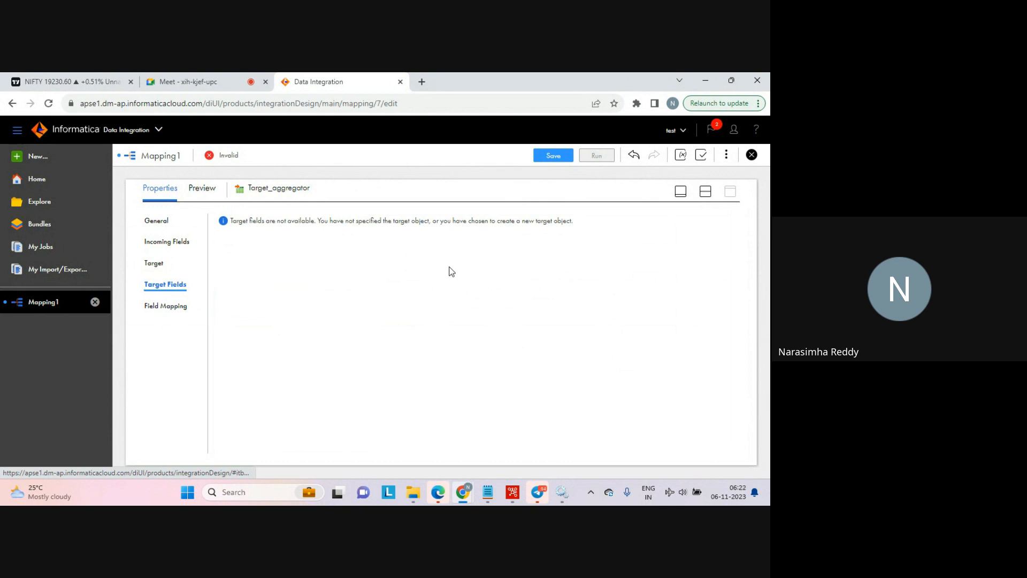
Return to the split view with the design canvas and save the mapping
left_click(705, 194)
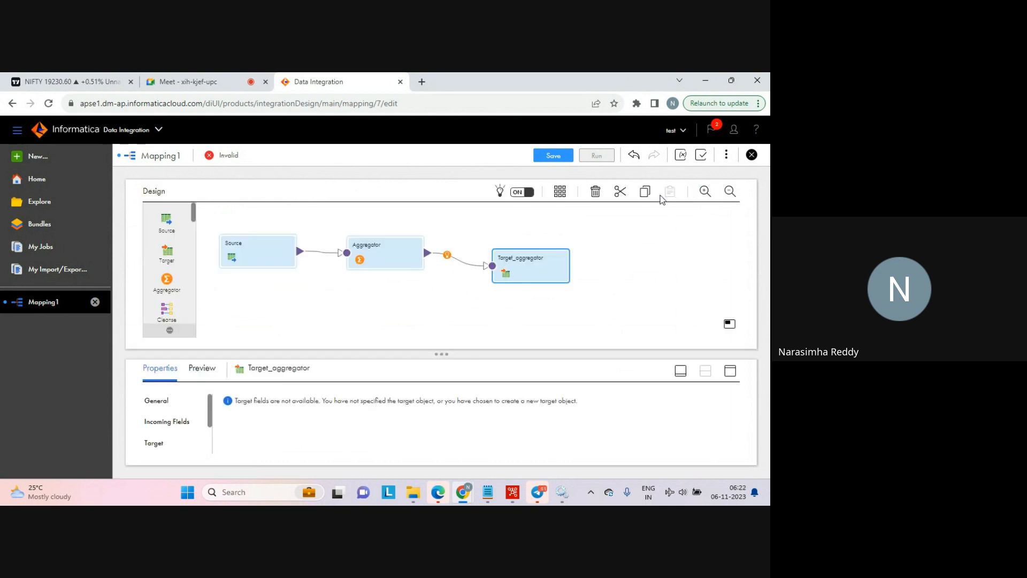
left_click(558, 159)
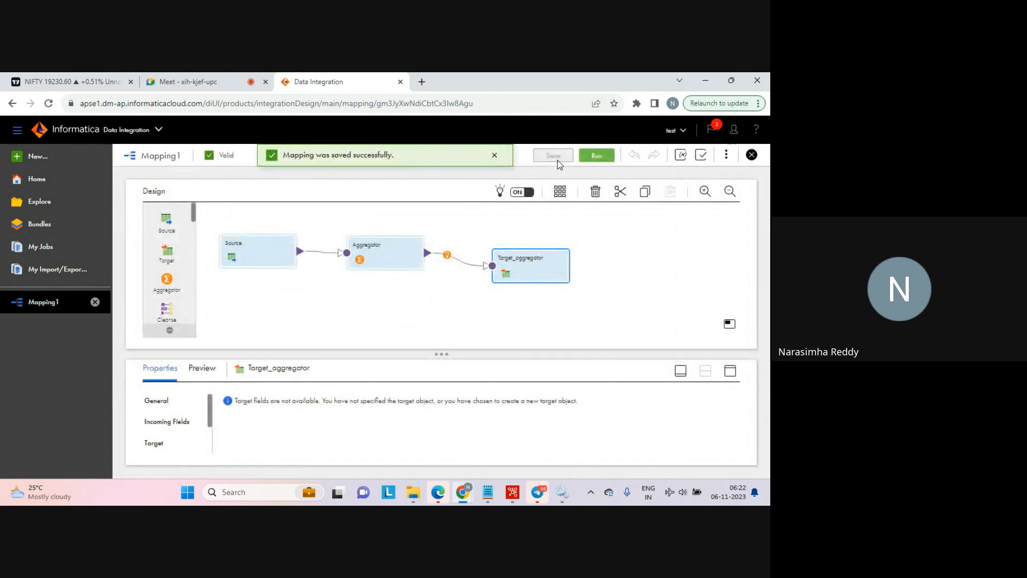
left_click(494, 155)
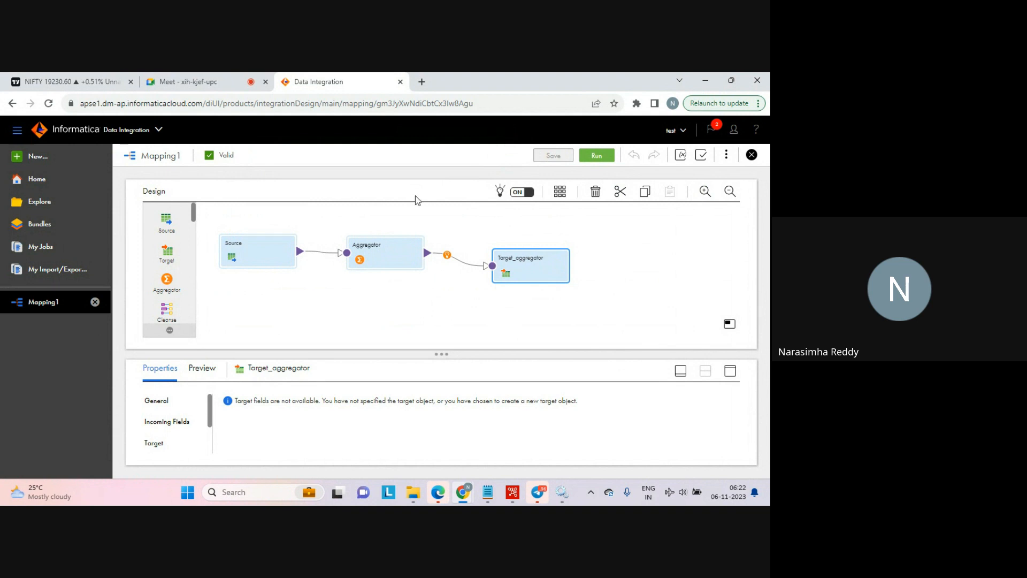
Rename the mapping as Mapping_aggregator and save it
left_click(438, 214)
left_click(253, 394)
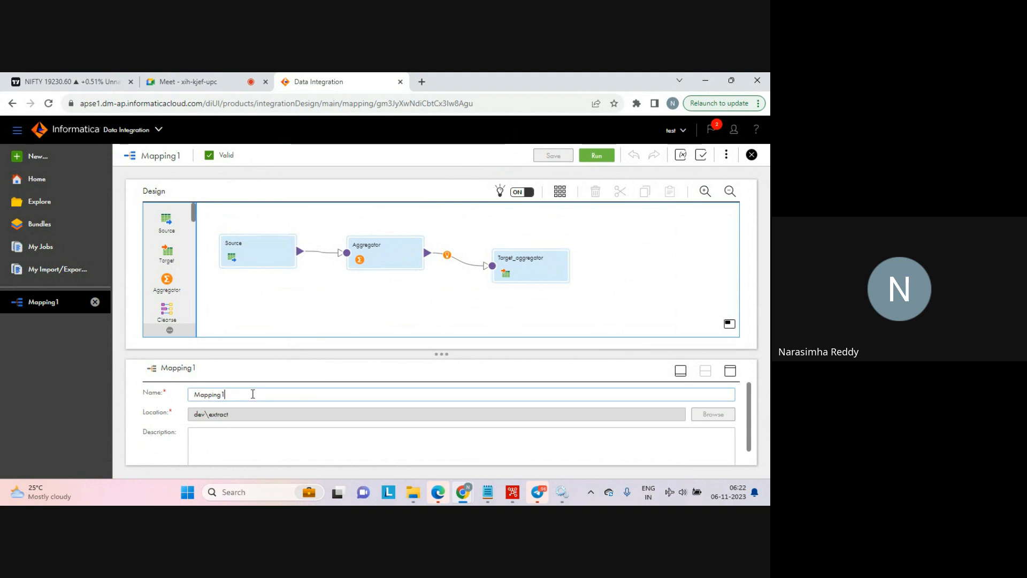
key("BackSpace")
type("_aggregator")
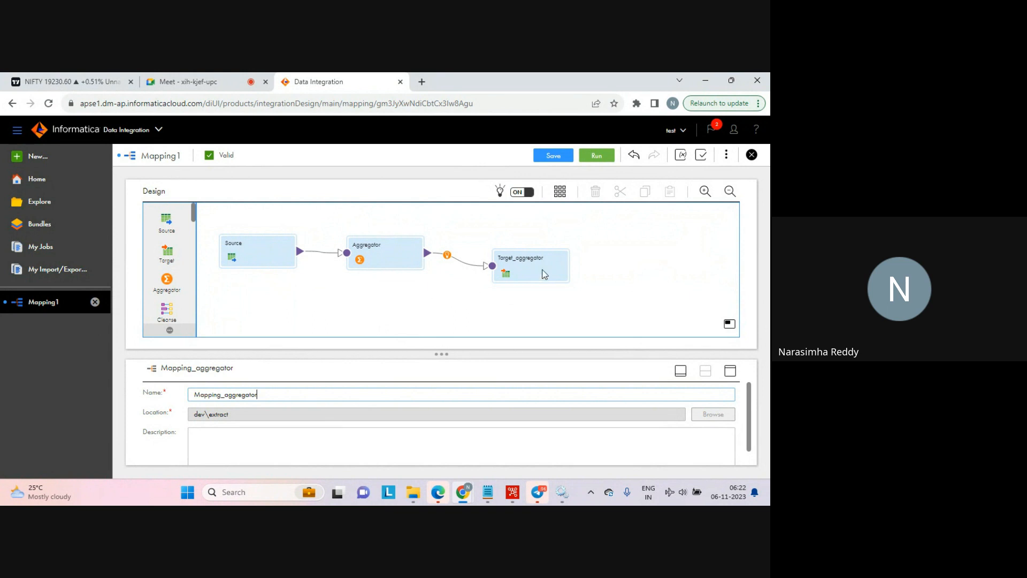
left_click(558, 160)
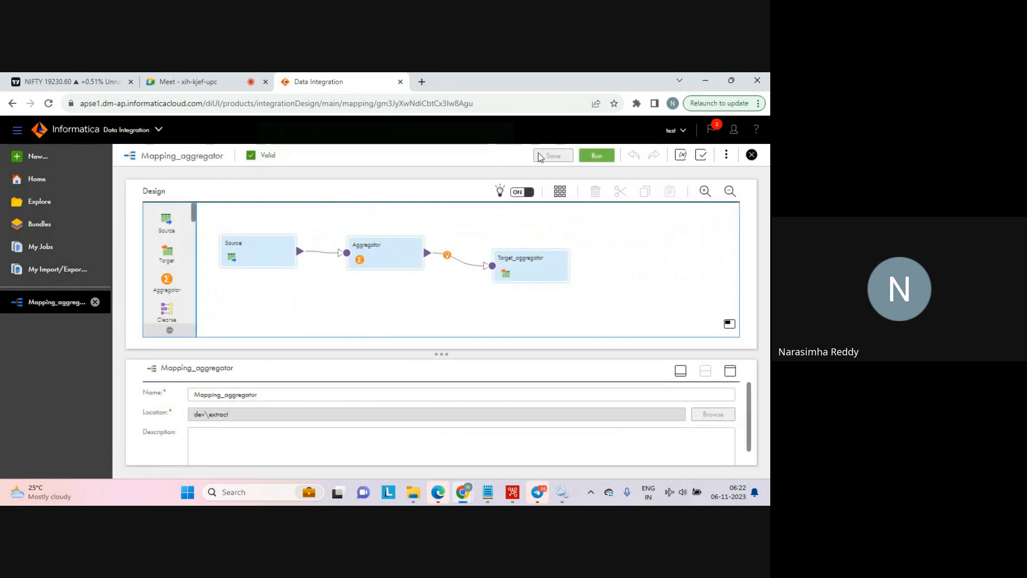
Run Mapping_aggregator, refresh its job status and check the source and target success rows in the job details
left_click(600, 155)
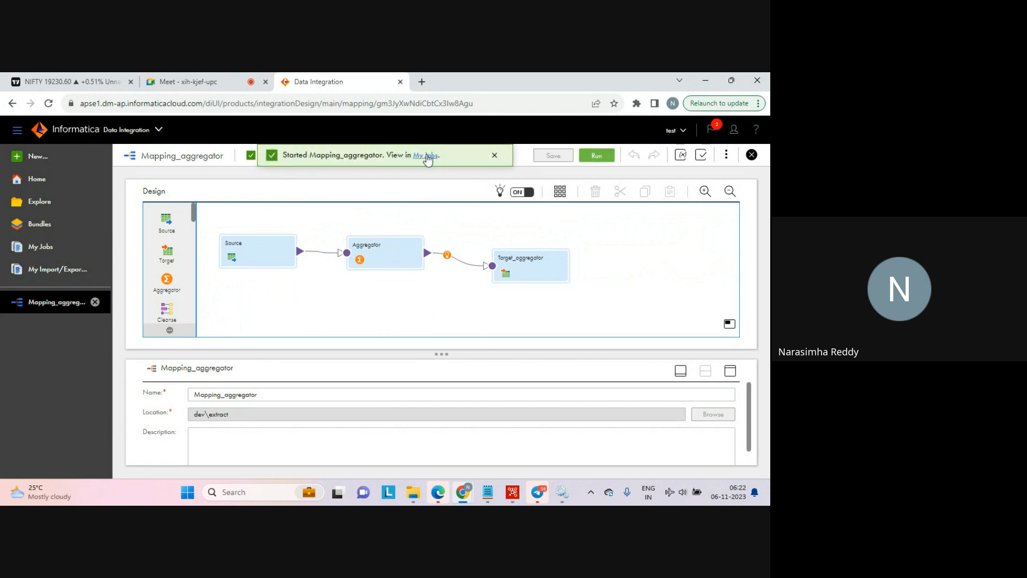
left_click(427, 155)
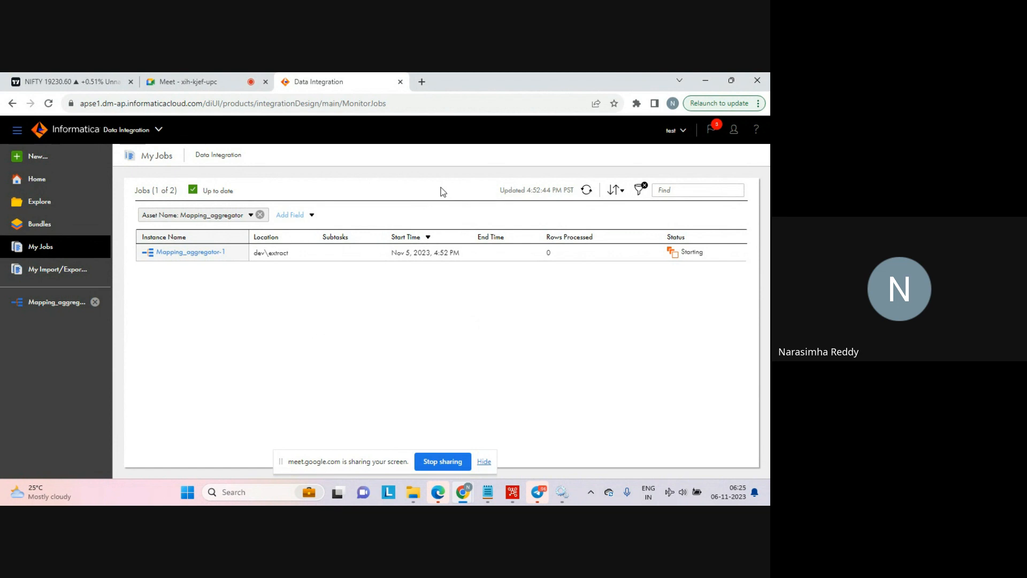
left_click(587, 191)
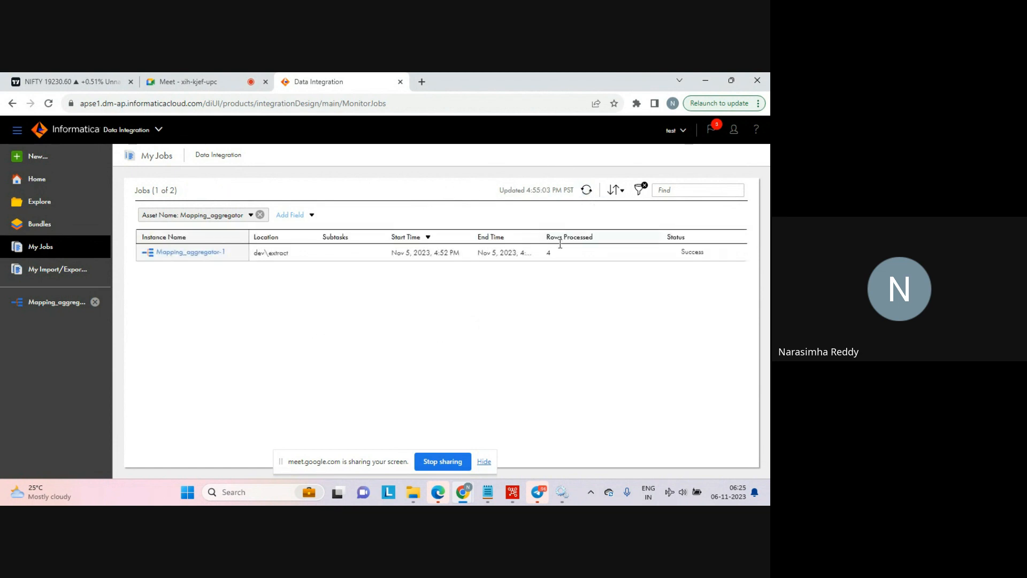
left_click(214, 253)
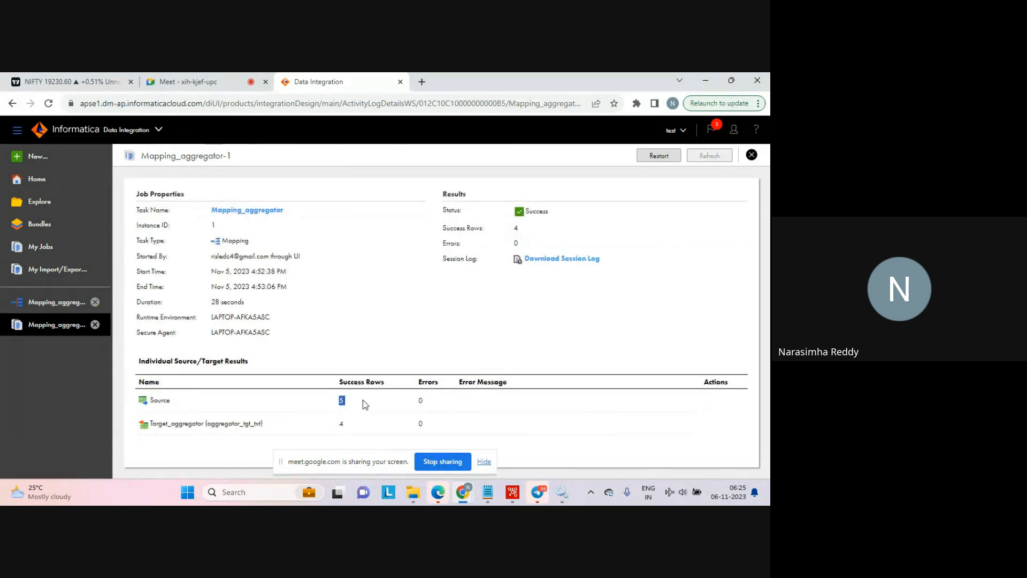
double_click(342, 424)
Switch to File Explorer and open the aggregator_tgt text file from the tgt_batch2 folder on the C: drive
mouse_move(413, 493)
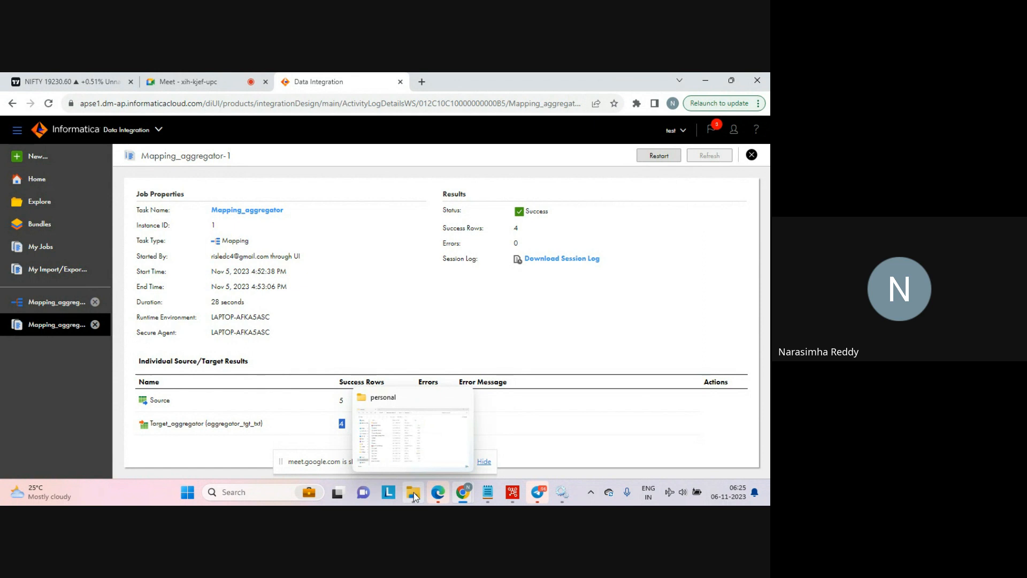
left_click(413, 492)
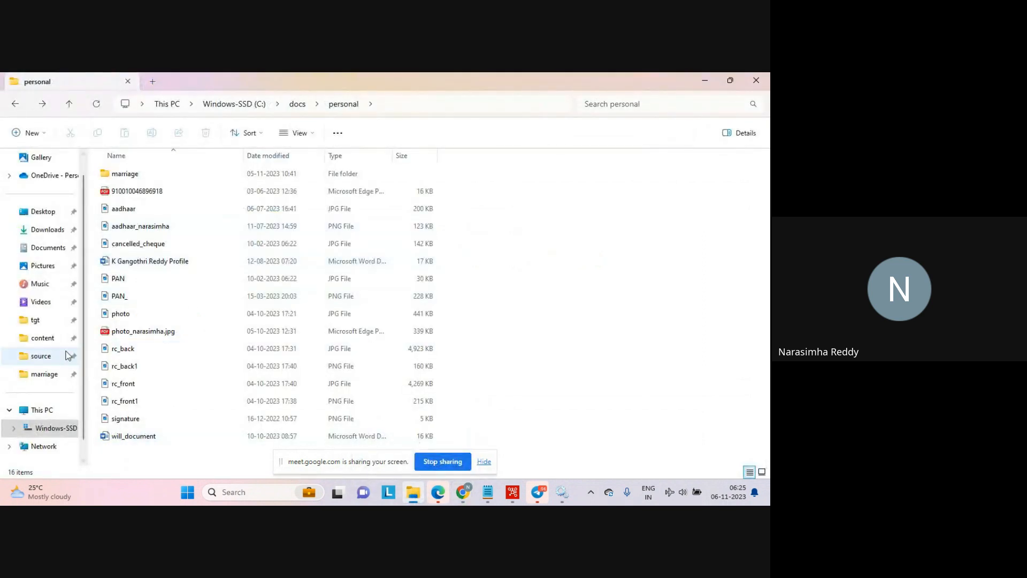
left_click(33, 323)
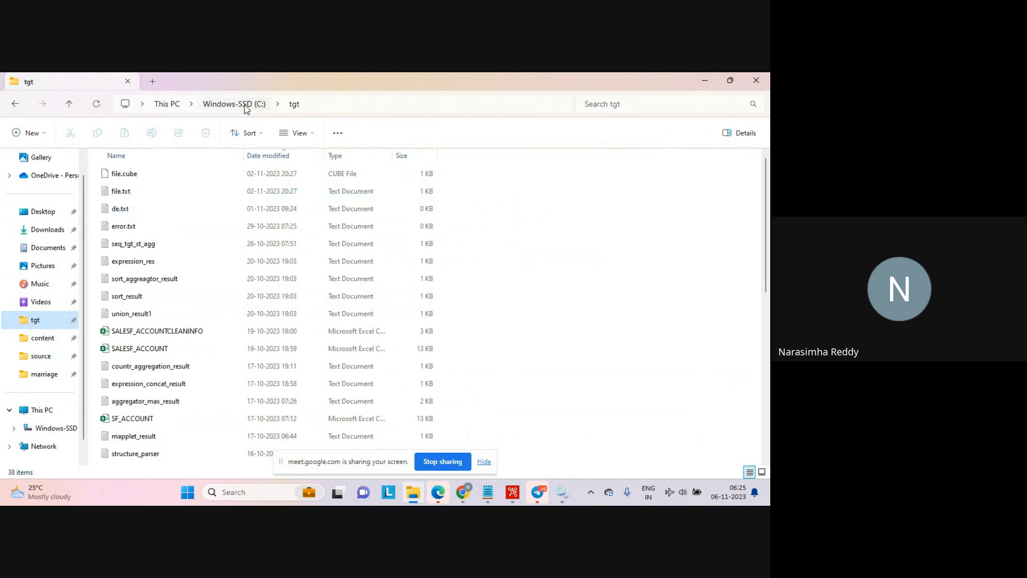
left_click(260, 105)
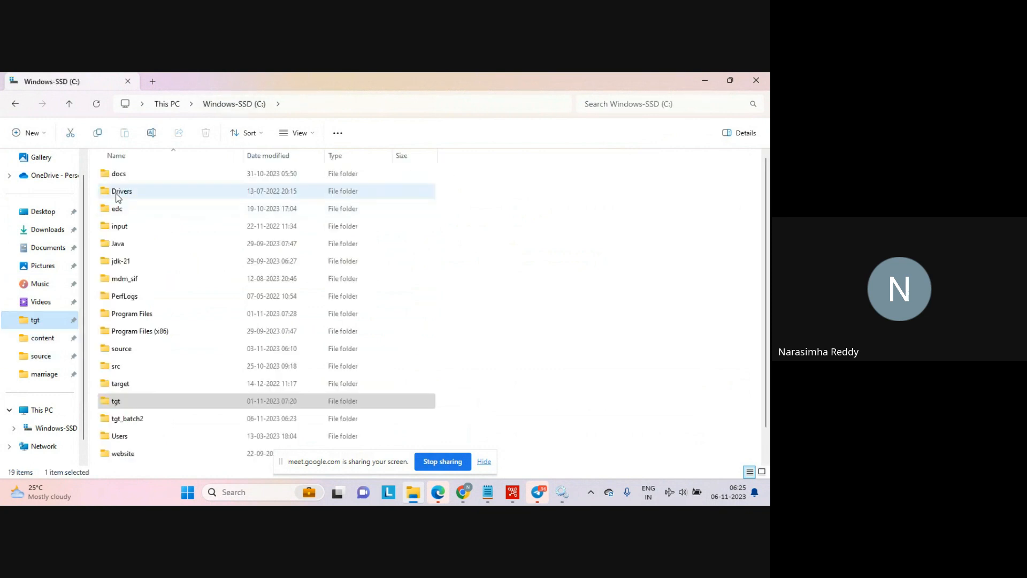
key("Up")
key("Down")
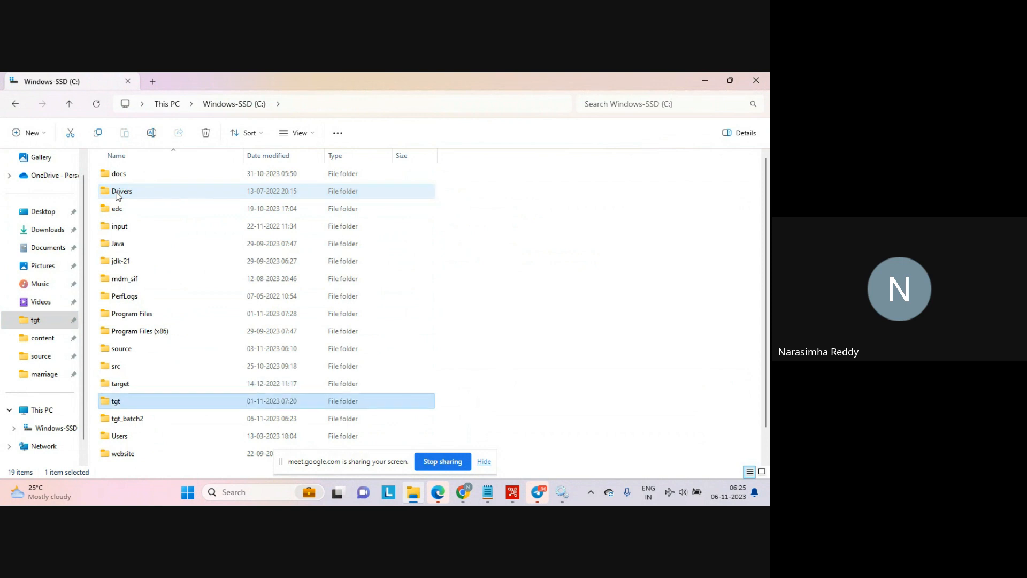
key("Down")
key("Return")
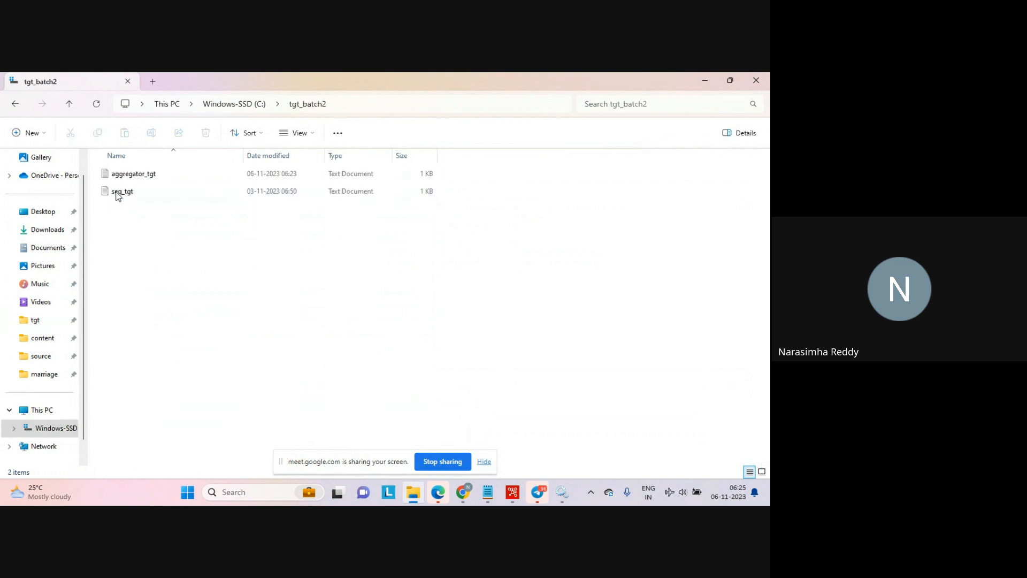
double_click(145, 172)
Examine the count_result value for each c1 group in the aggregator_tgt output file
left_click(342, 270)
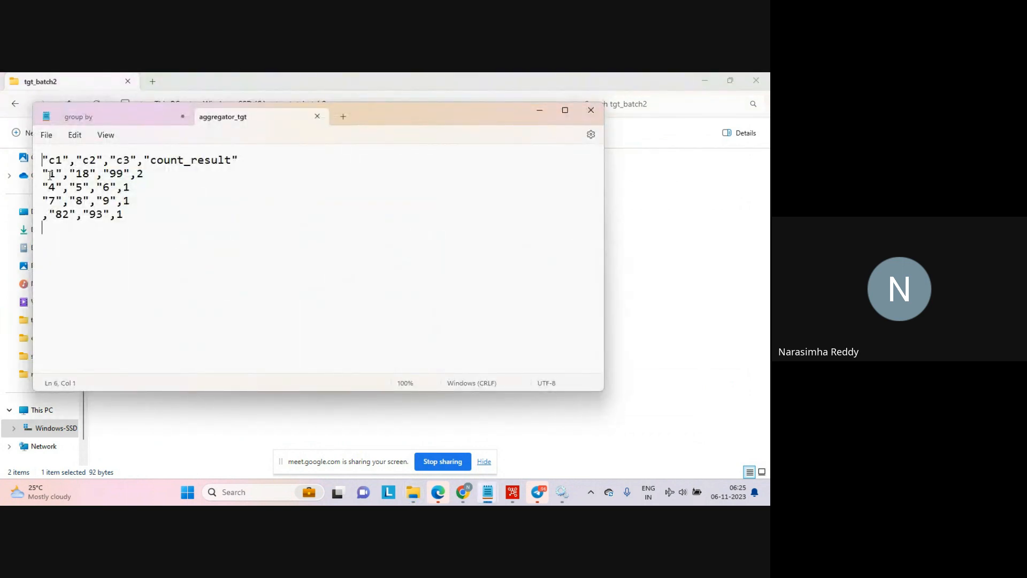
double_click(52, 174)
left_click_drag(132, 177, 153, 178)
left_click_drag(49, 187, 154, 218)
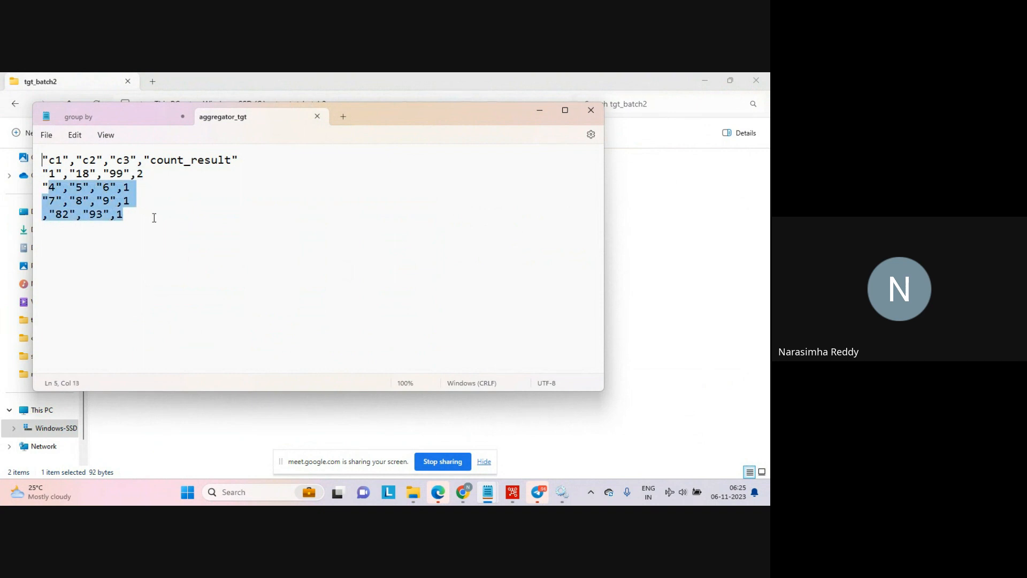
left_click_drag(145, 173, 32, 173)
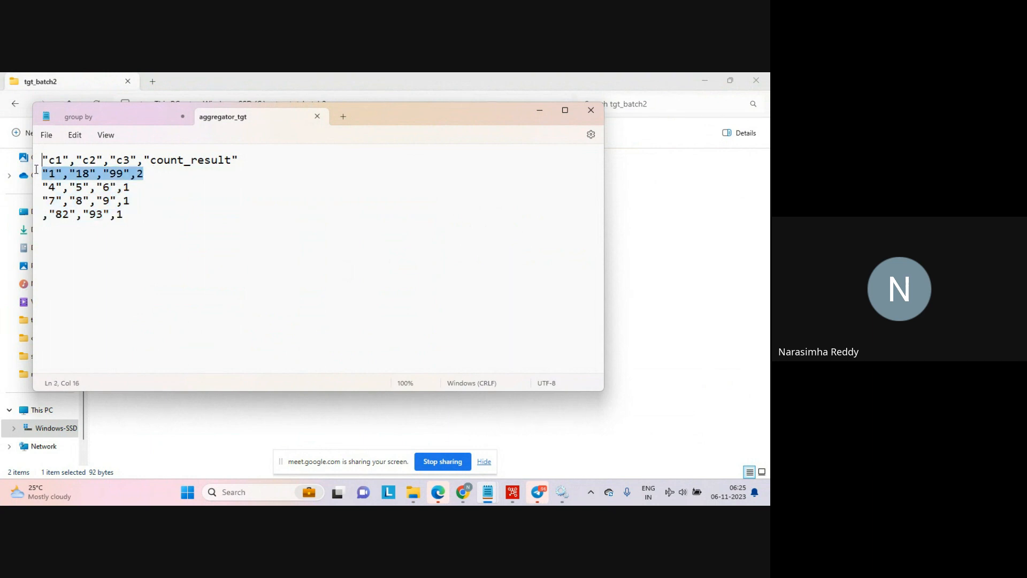
left_click(165, 203)
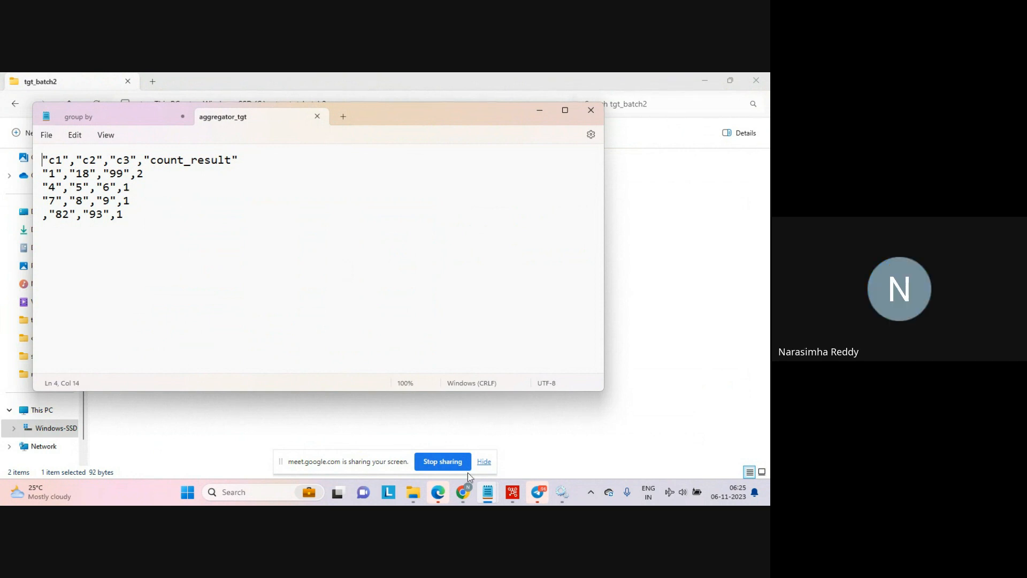
Switch from the output file to Informatica Data Integration in the browser and reopen the Mapping_aggregator design
left_click(463, 490)
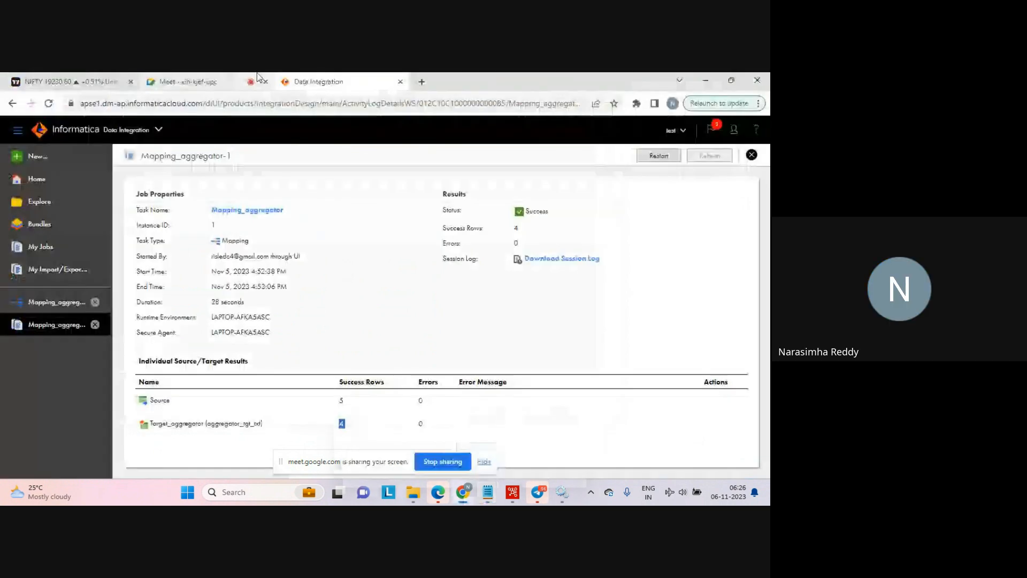
left_click(184, 81)
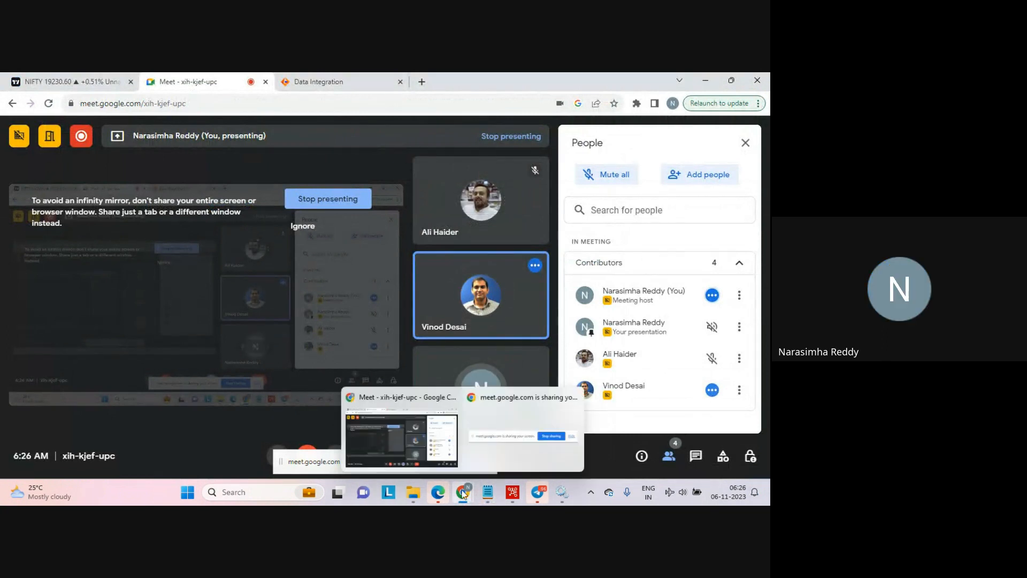
left_click(321, 81)
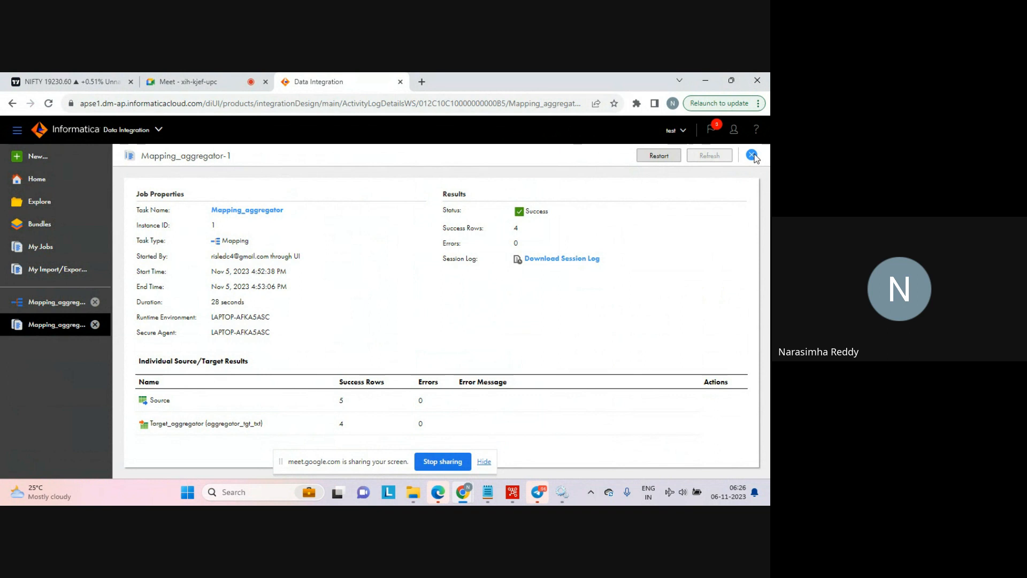
left_click(58, 304)
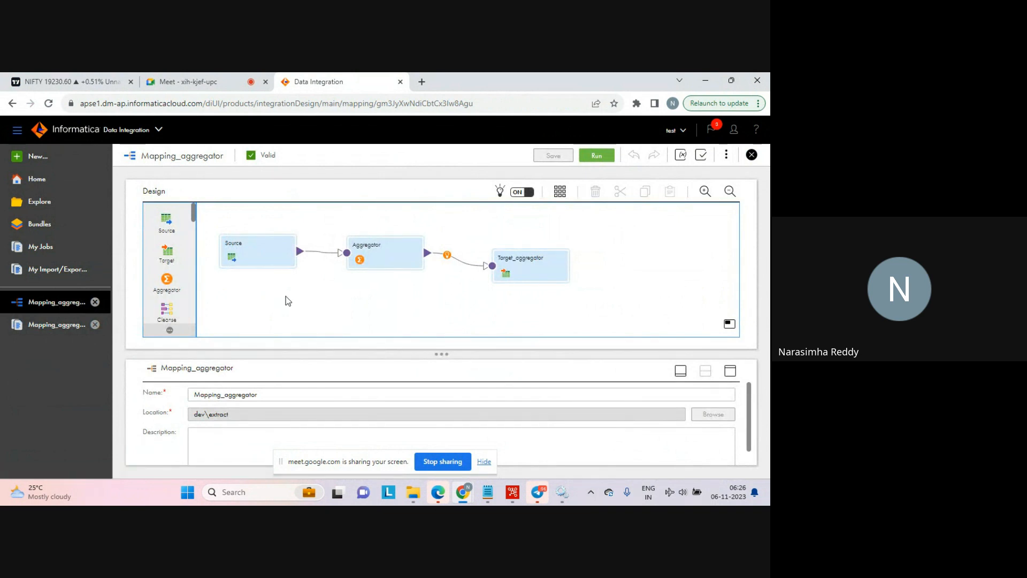
Enable metadata editing for the Source transformation's fields and set the native type of c1 to int
left_click(242, 262)
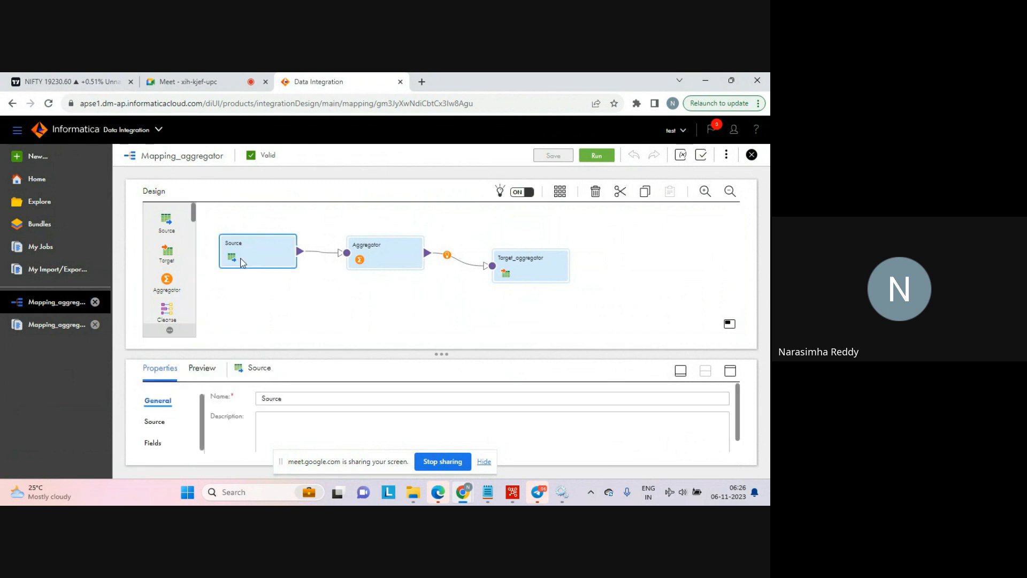
left_click(154, 421)
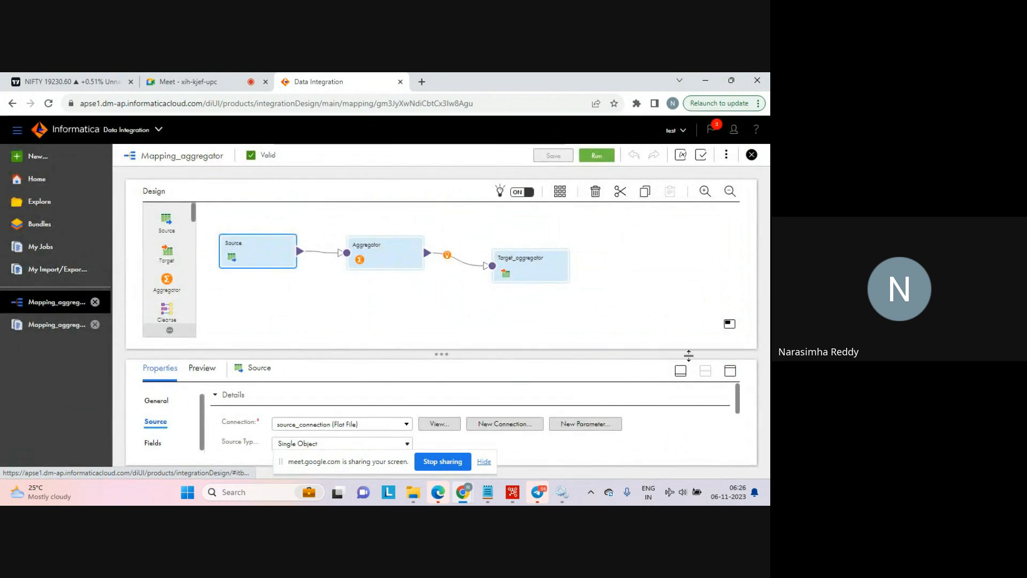
left_click(730, 371)
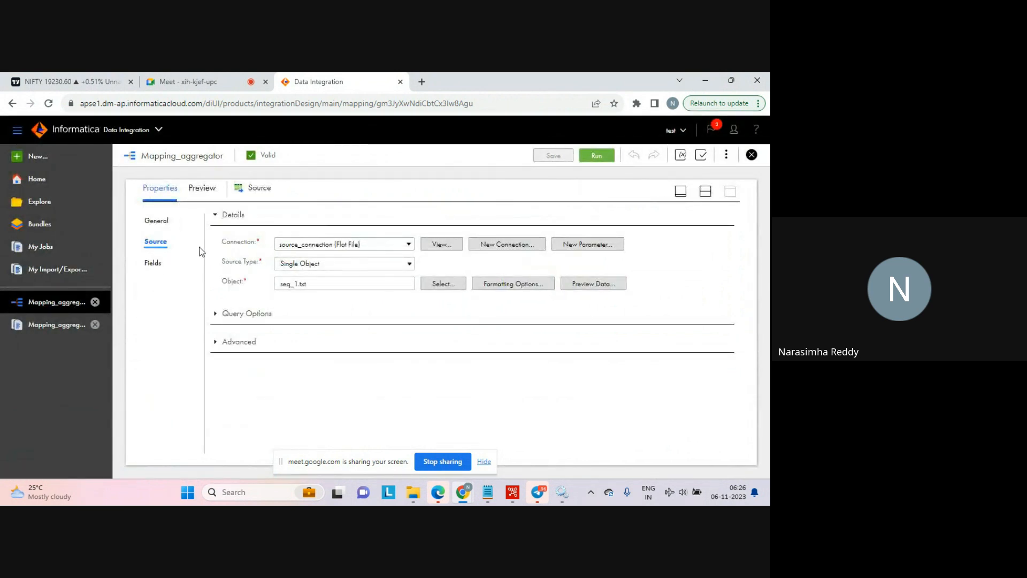
left_click(154, 263)
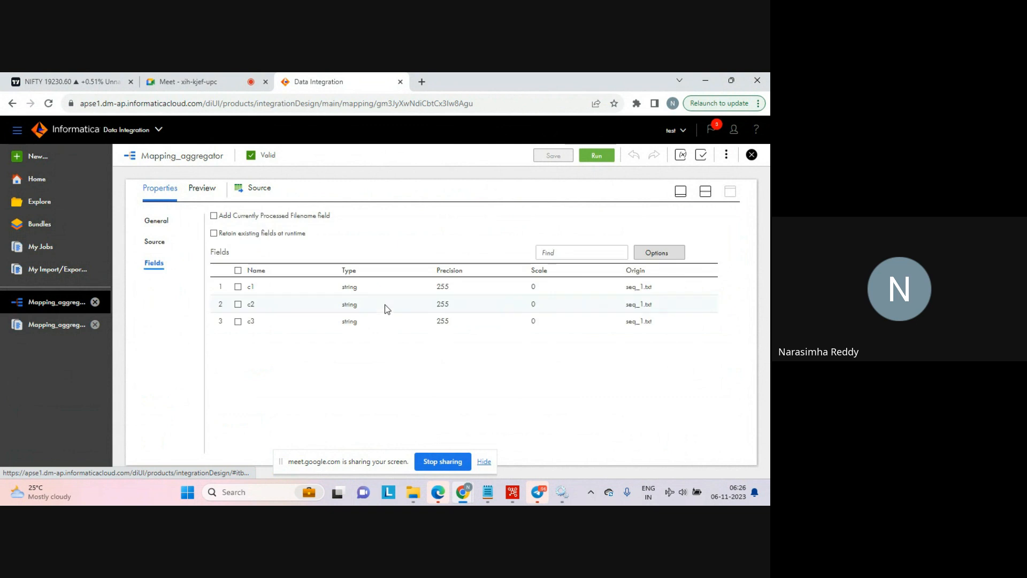
left_click(364, 287)
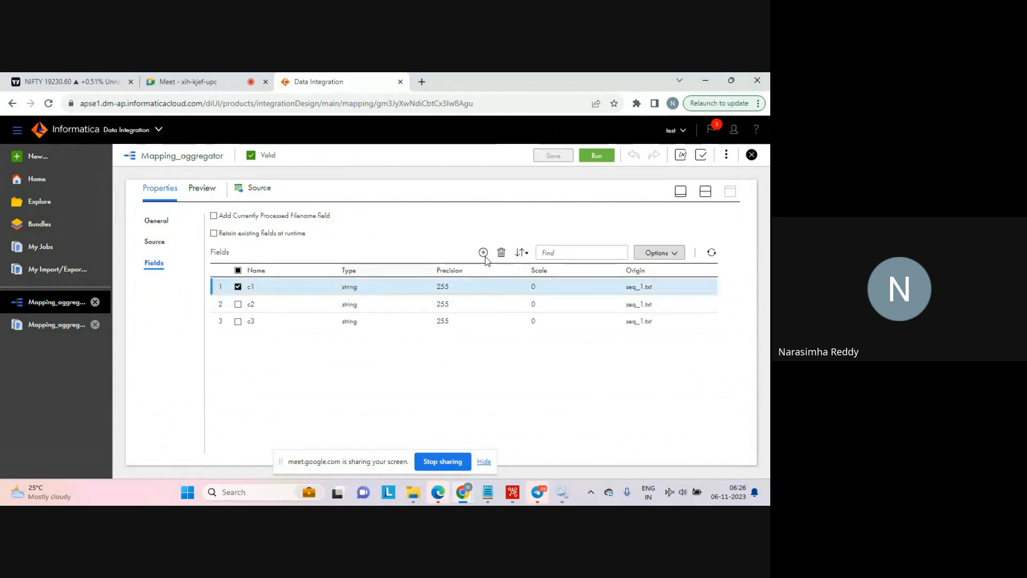
left_click(659, 253)
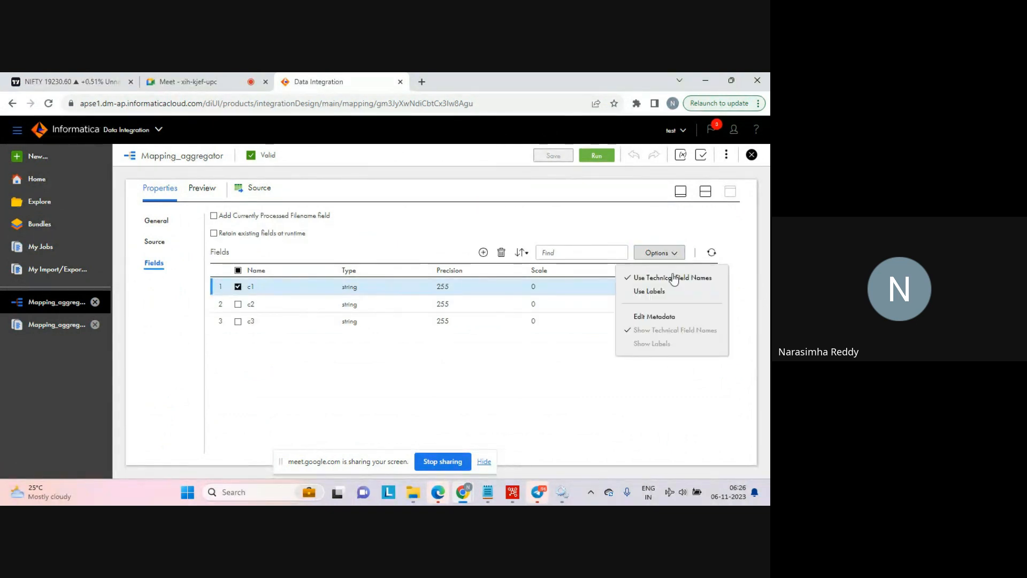
left_click(656, 316)
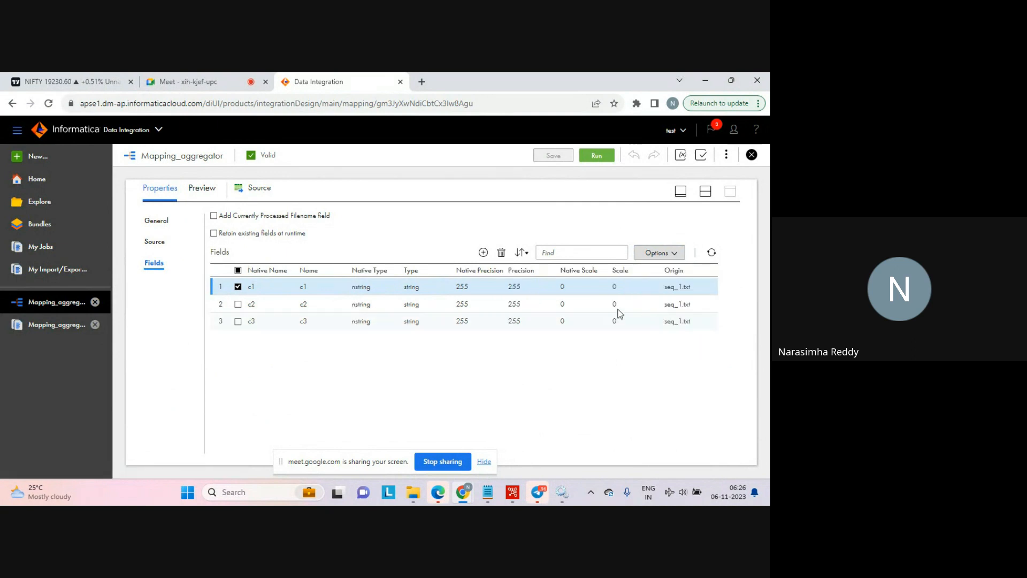
left_click(377, 292)
left_click(396, 293)
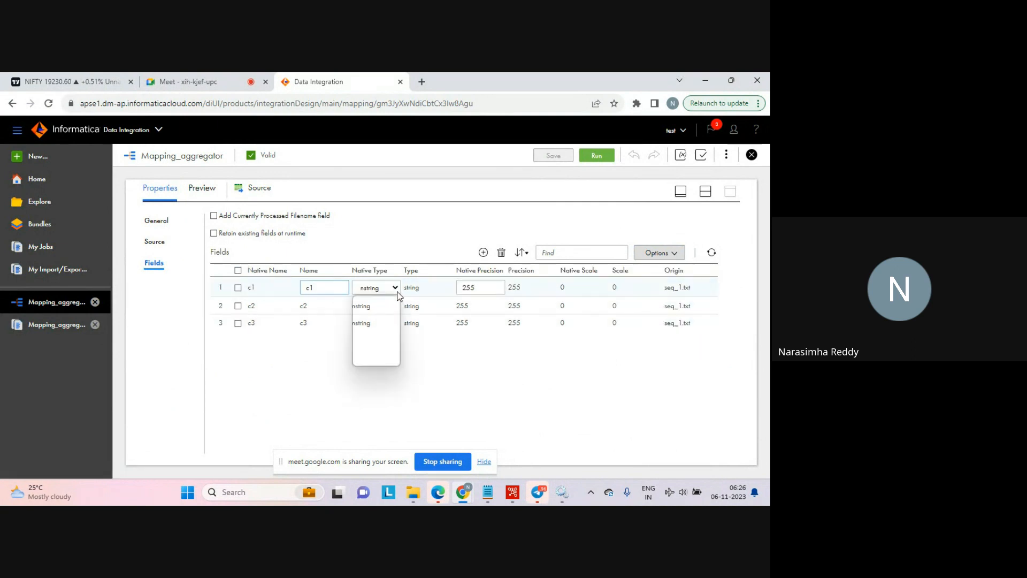
left_click(376, 332)
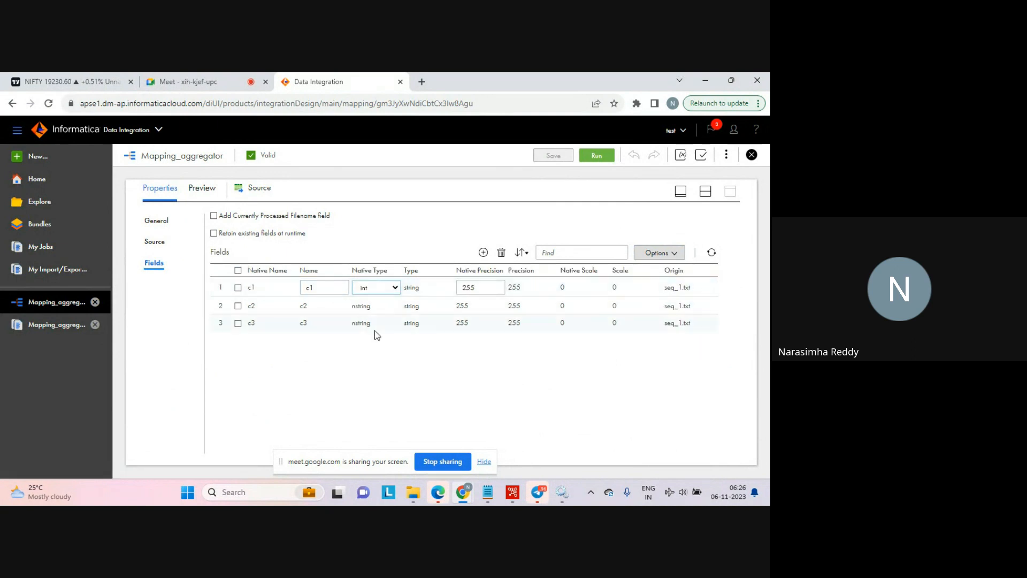
left_click(358, 373)
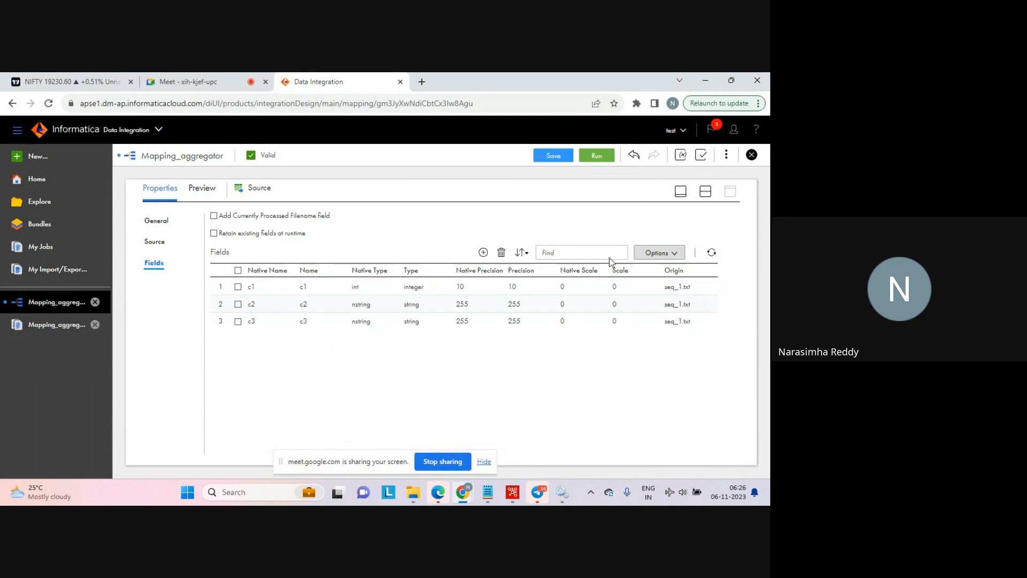
Review the Aggregator transformation's incoming field types, group-by field and aggregate expressions
left_click(708, 194)
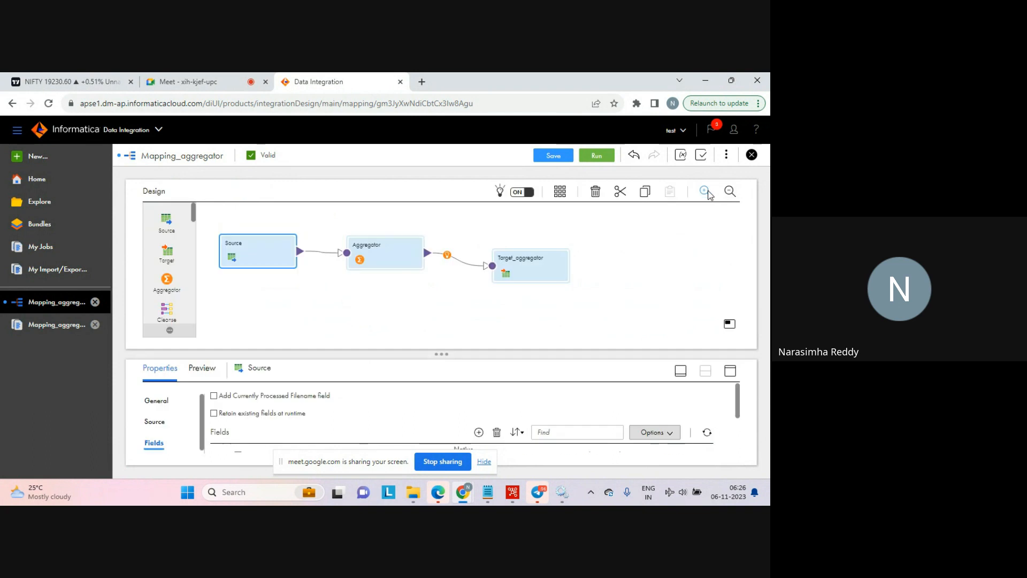
left_click(386, 251)
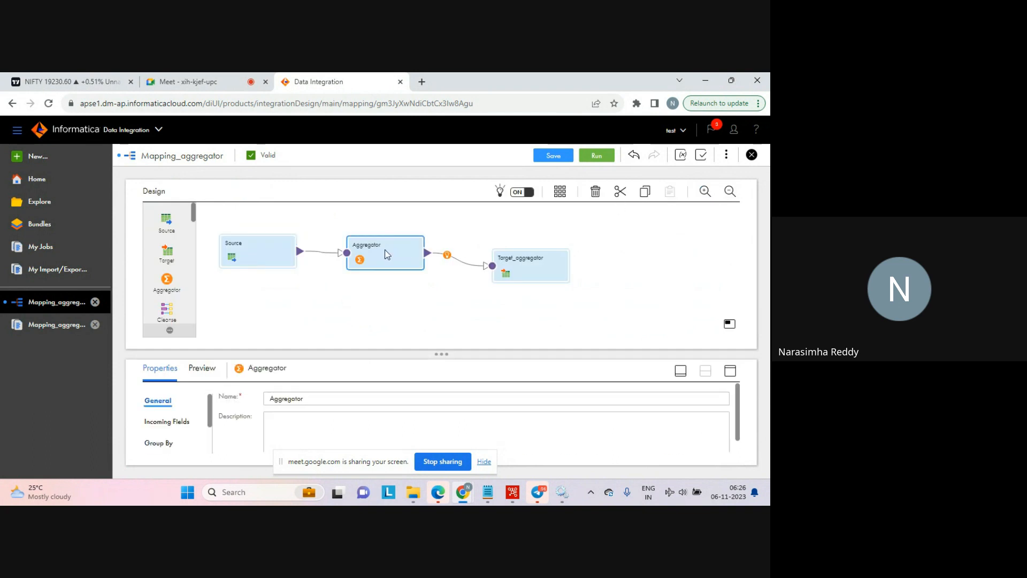
left_click(731, 372)
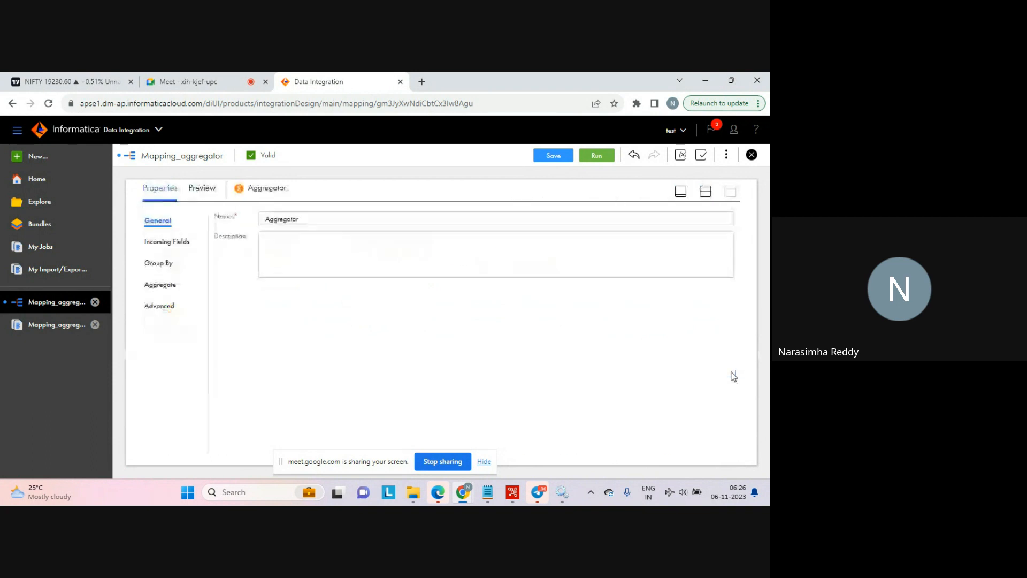
left_click(171, 243)
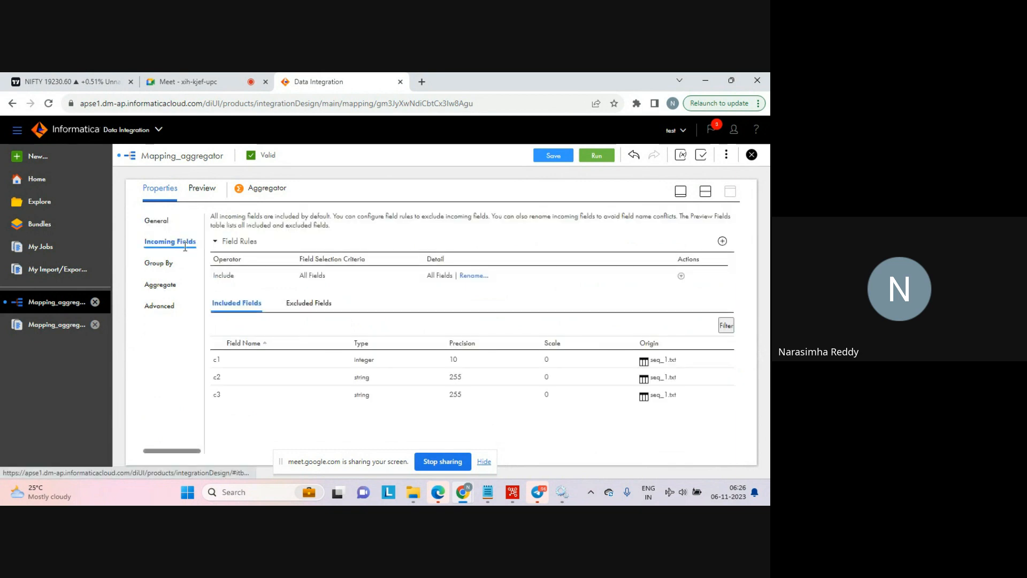
double_click(359, 361)
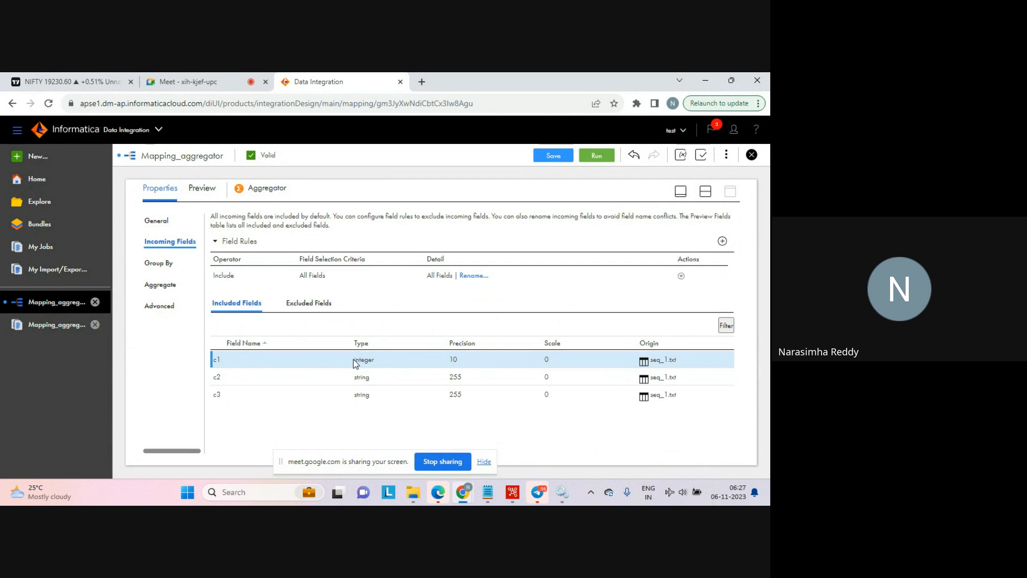
left_click(162, 262)
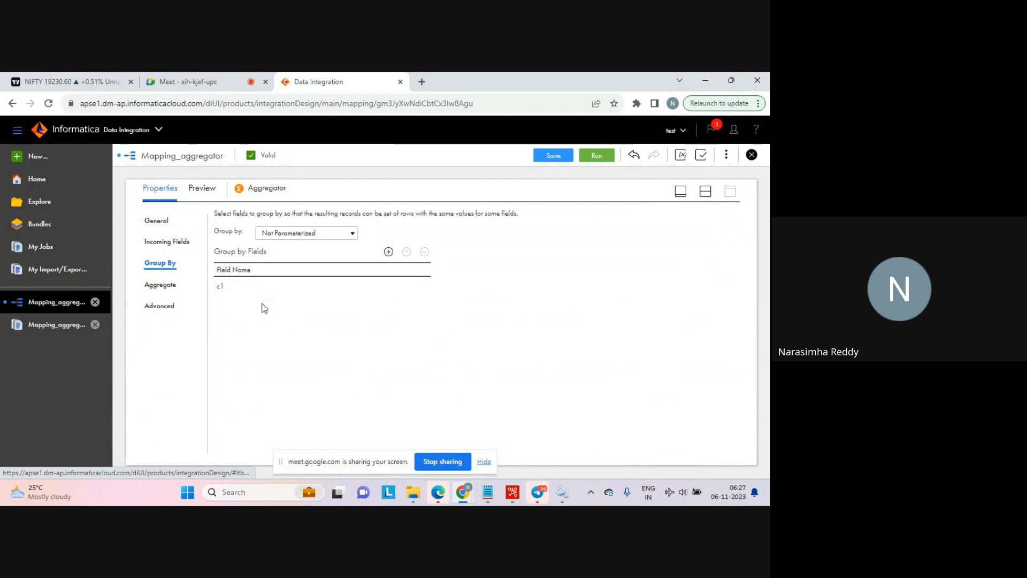
left_click(162, 284)
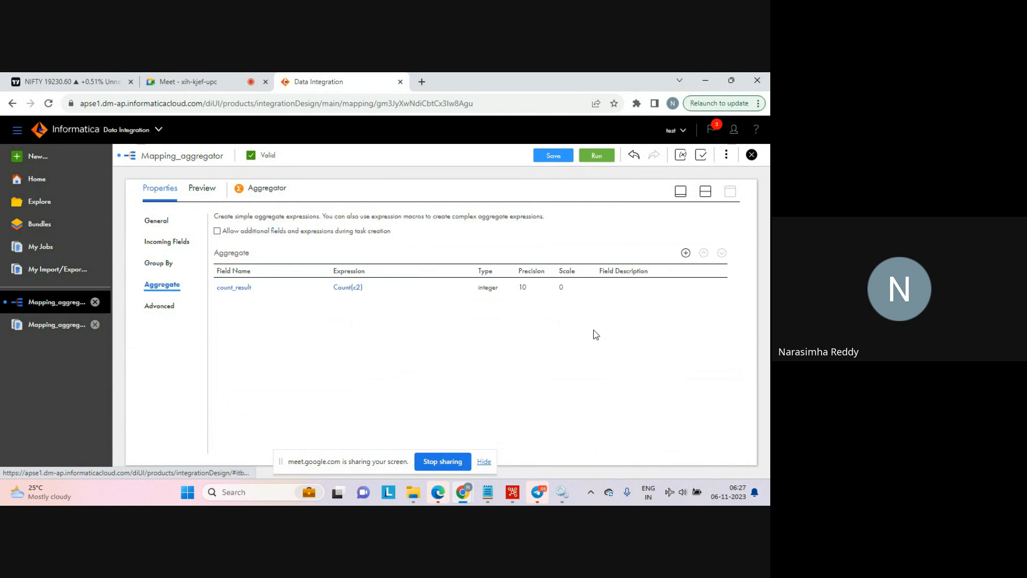
Add an output field named sum_result with type integer to the Aggregator's aggregate fields
left_click(685, 254)
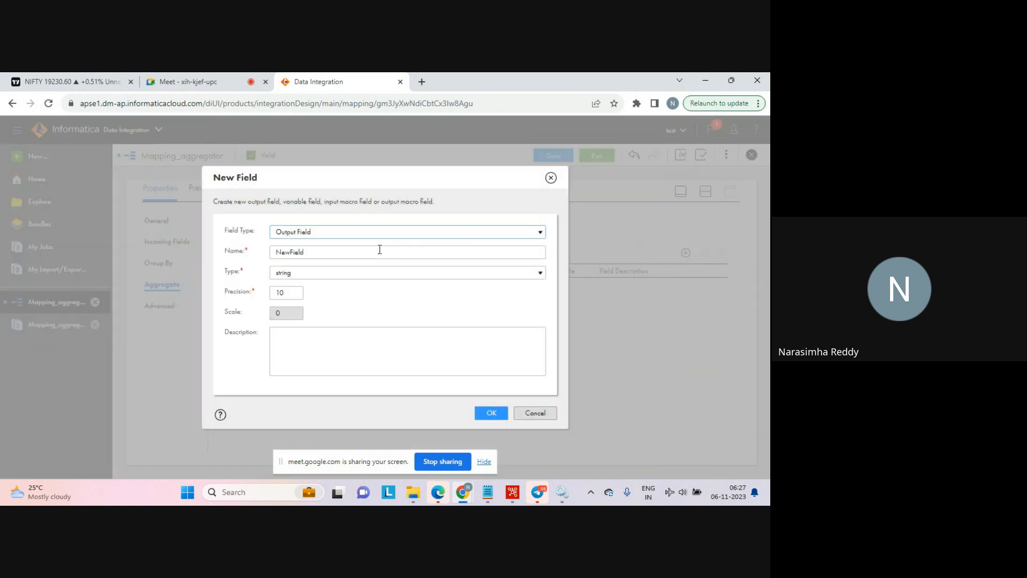
double_click(289, 254)
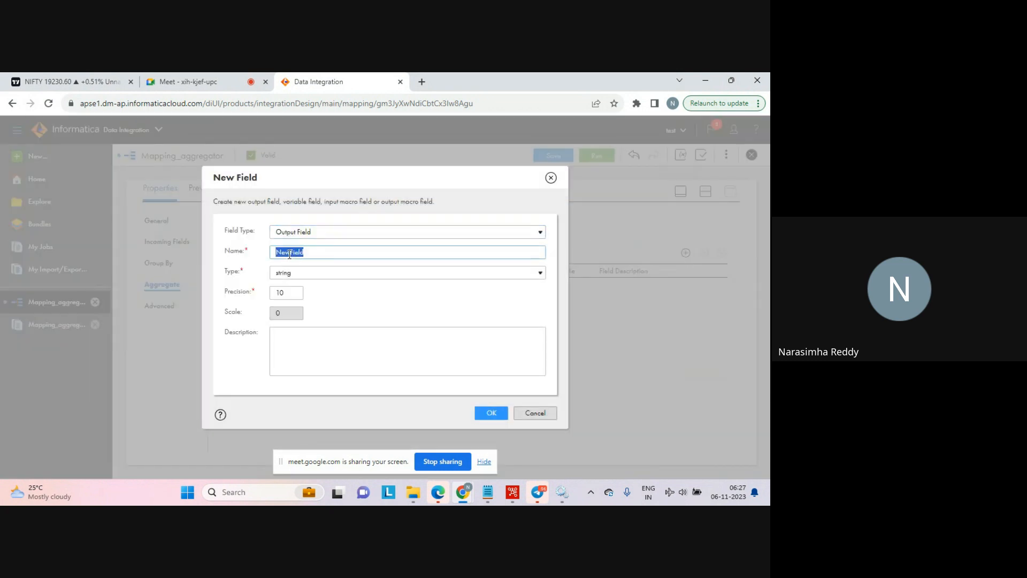
type("sum_result")
left_click(317, 274)
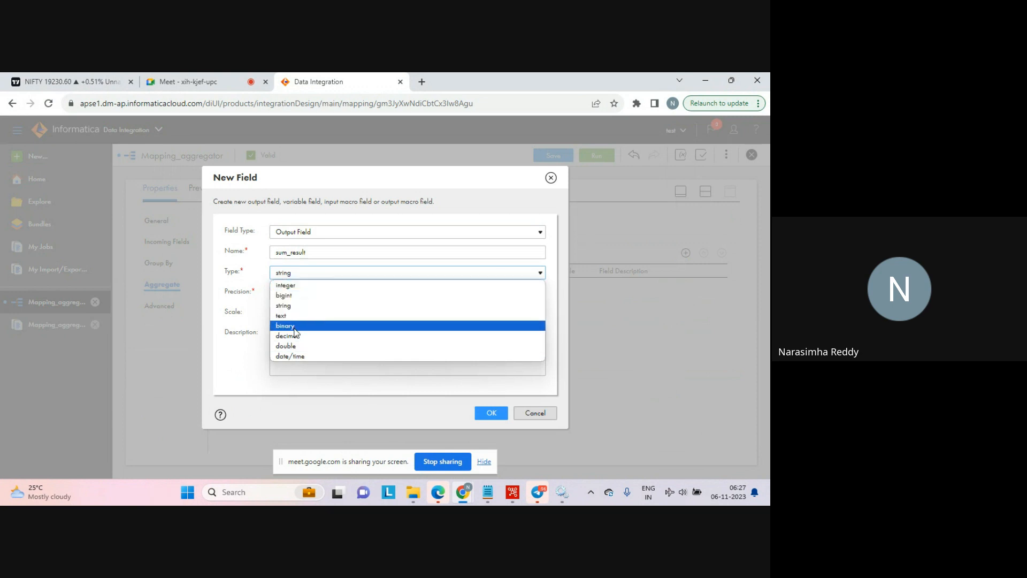
left_click(293, 286)
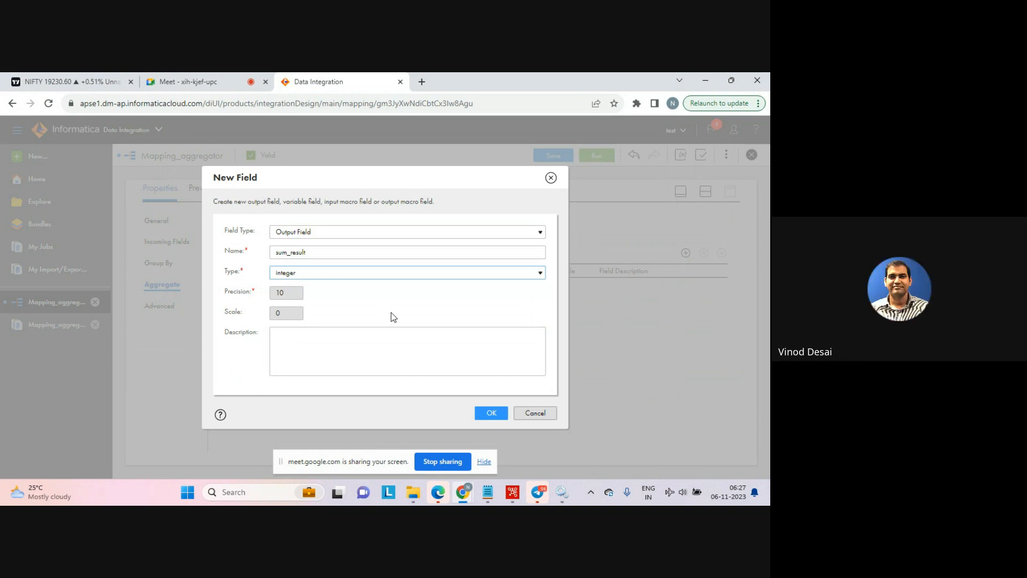
left_click(490, 414)
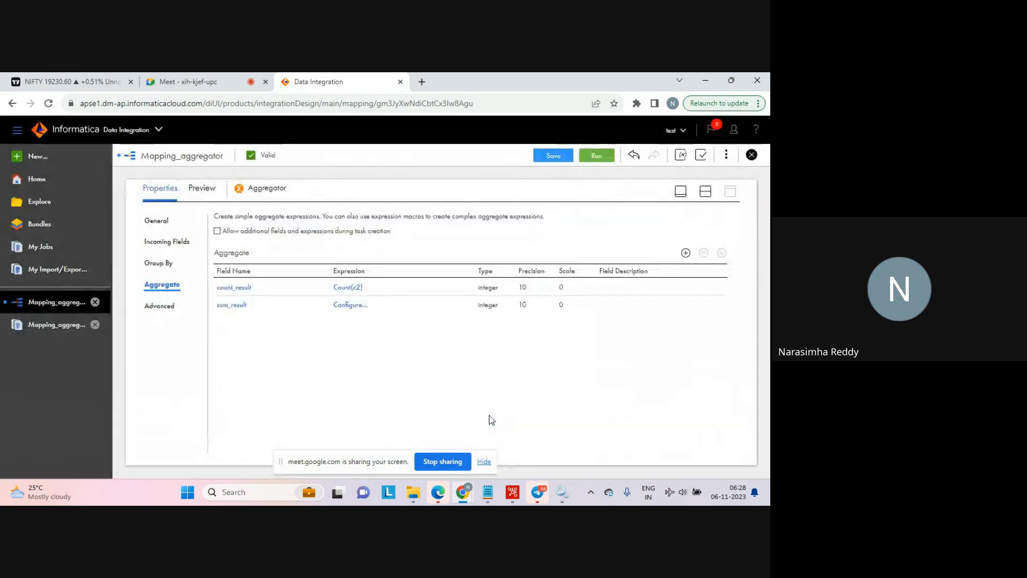
Build the sum_result expression as Sum(c2) from the built-in aggregate functions and the field list, and validate it
left_click(358, 305)
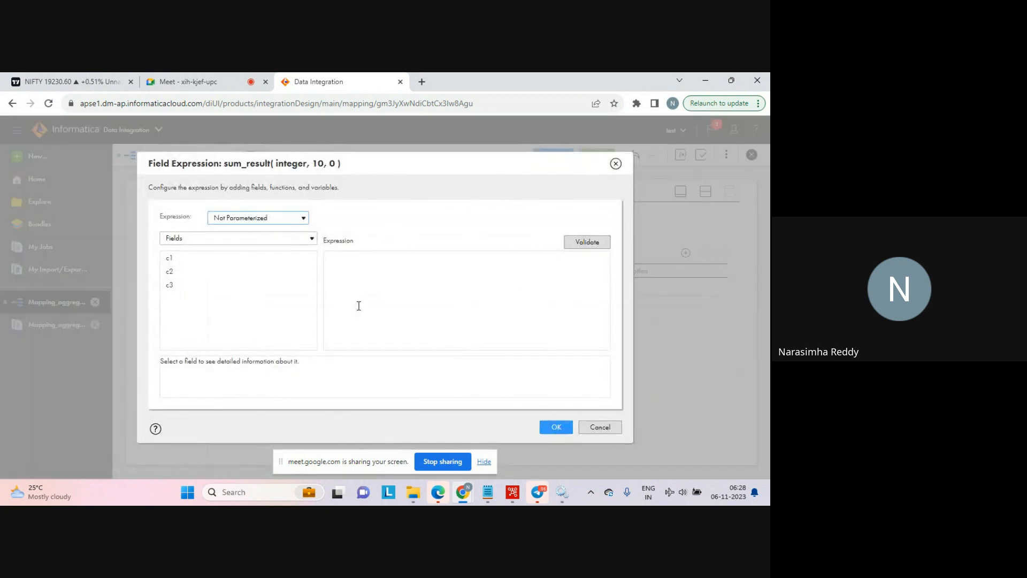
left_click(311, 239)
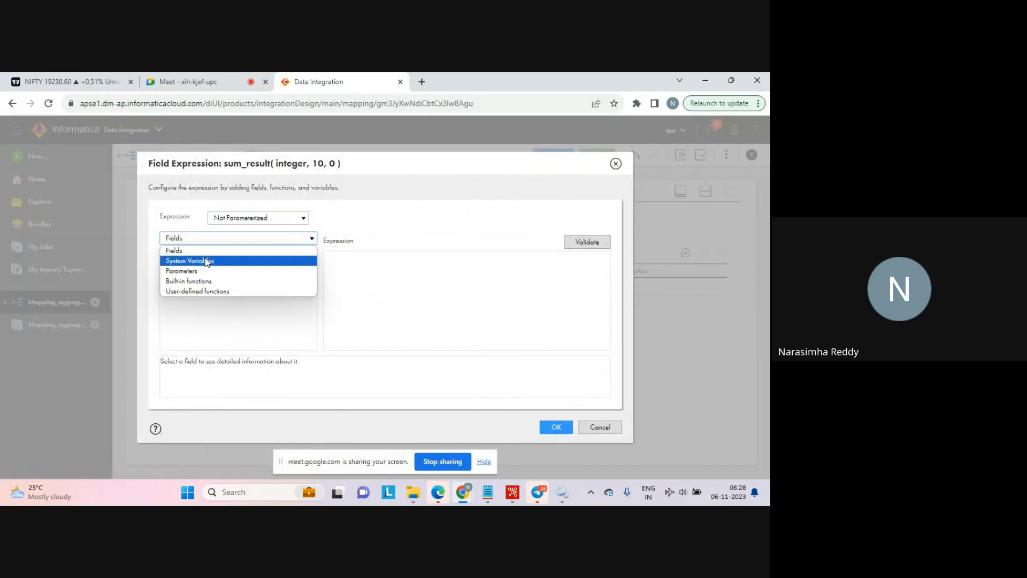
left_click(188, 281)
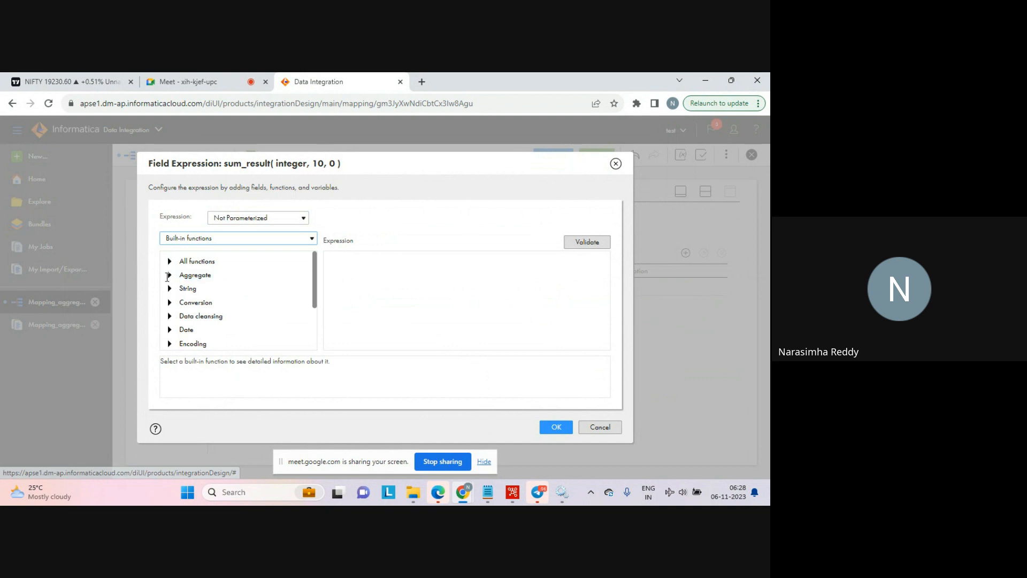
left_click(169, 275)
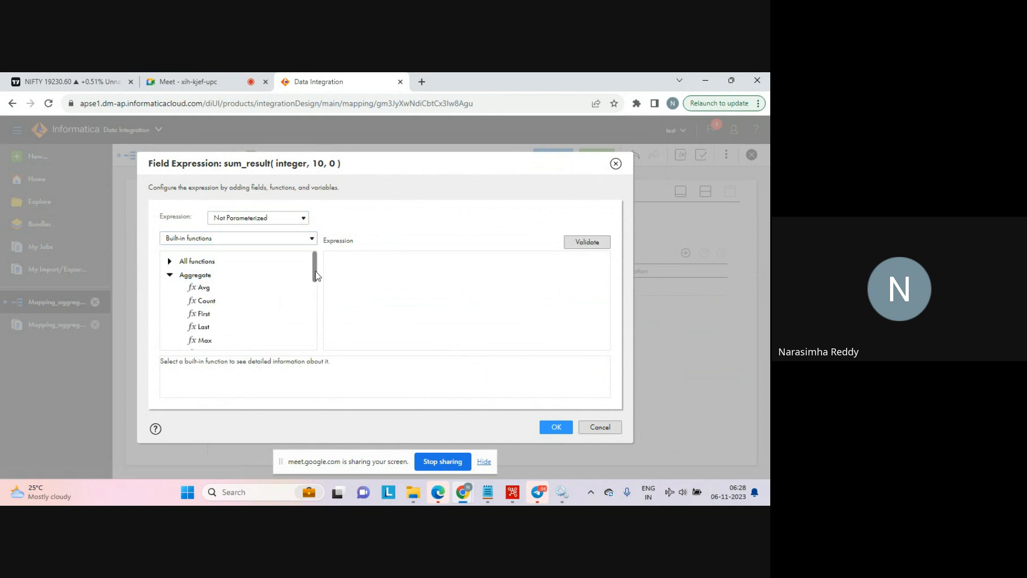
left_click_drag(315, 276, 300, 303)
left_click(199, 307)
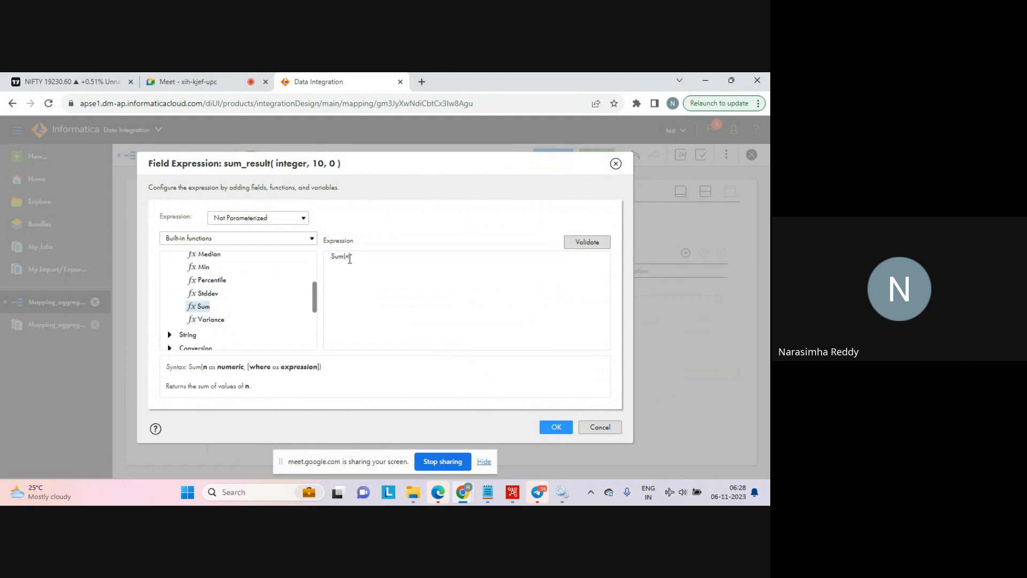
key("BackSpace")
left_click(259, 237)
left_click(184, 252)
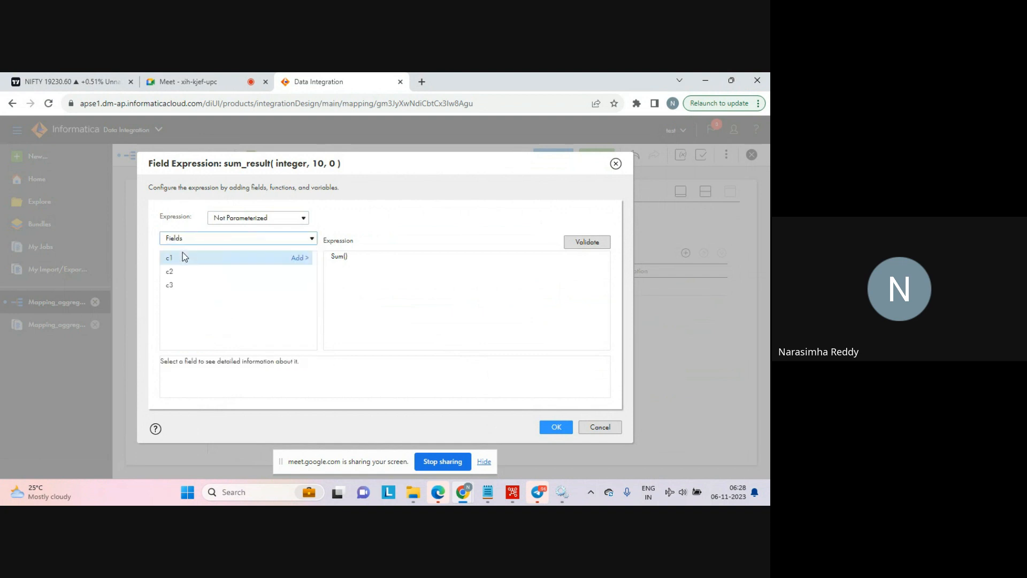
mouse_move(313, 272)
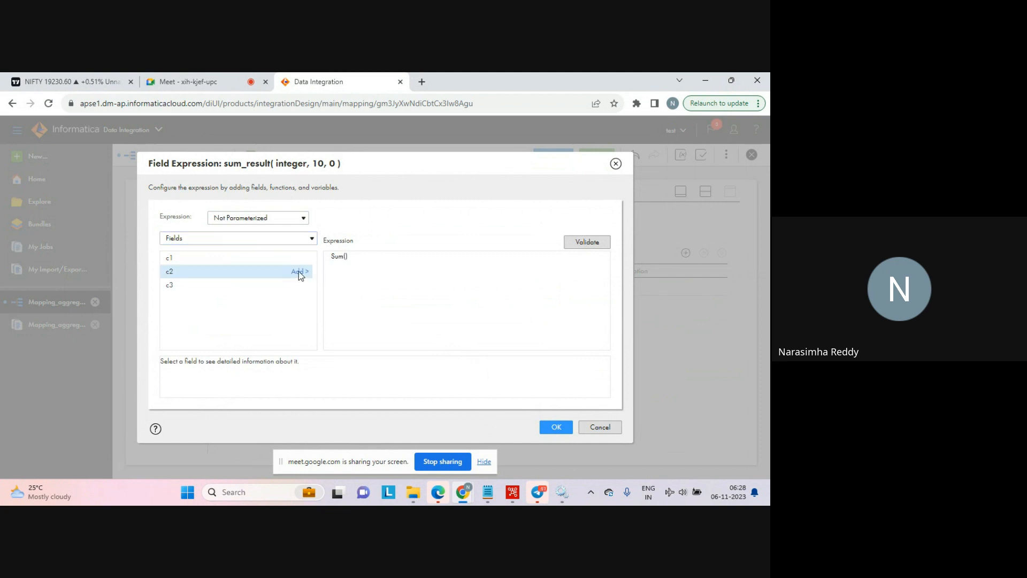
left_click(299, 271)
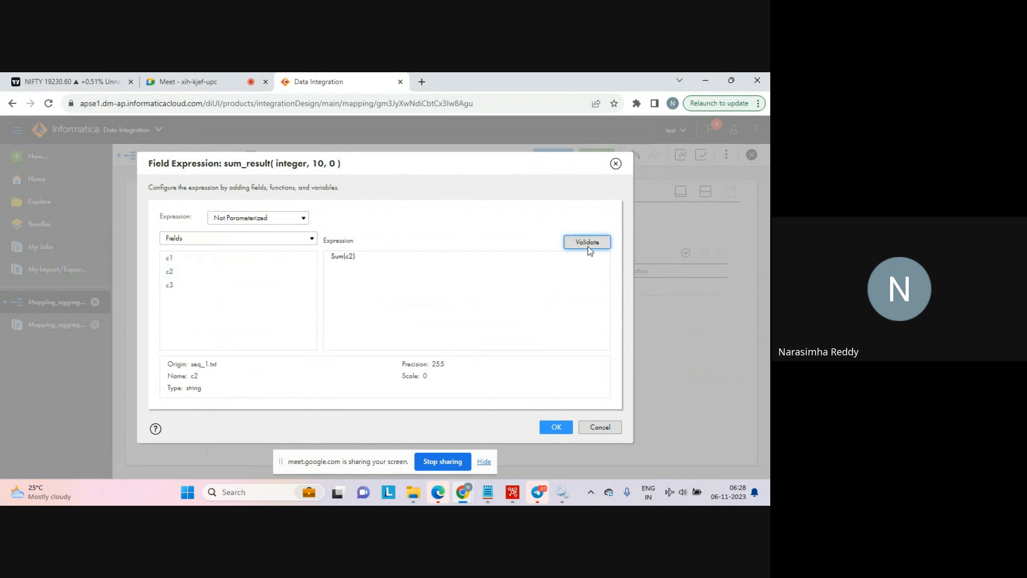
left_click(563, 248)
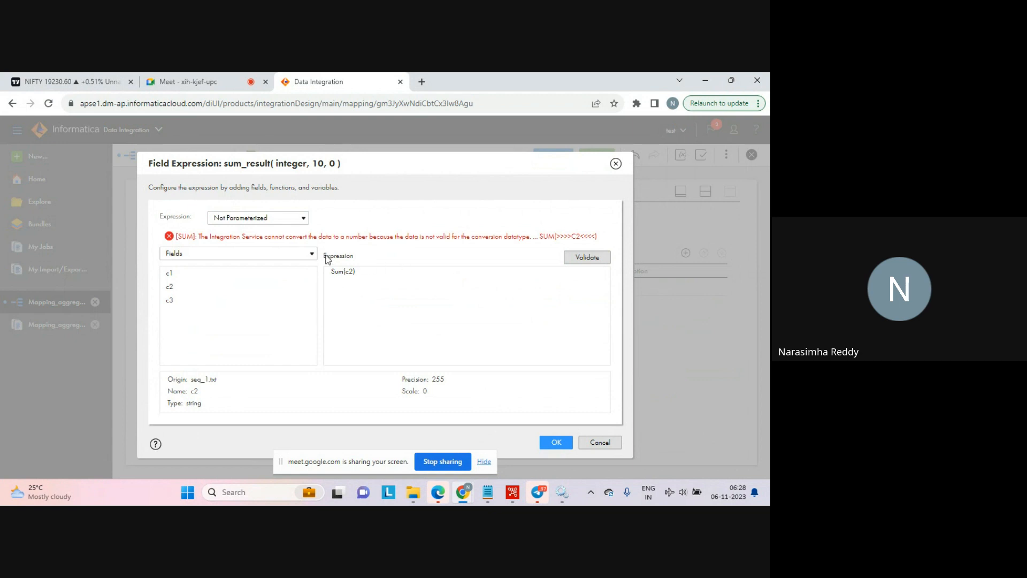
Read the validation error for the Sum(c2) expression, check the data type of c2, and accept the sum_result expression
left_click_drag(254, 237, 374, 238)
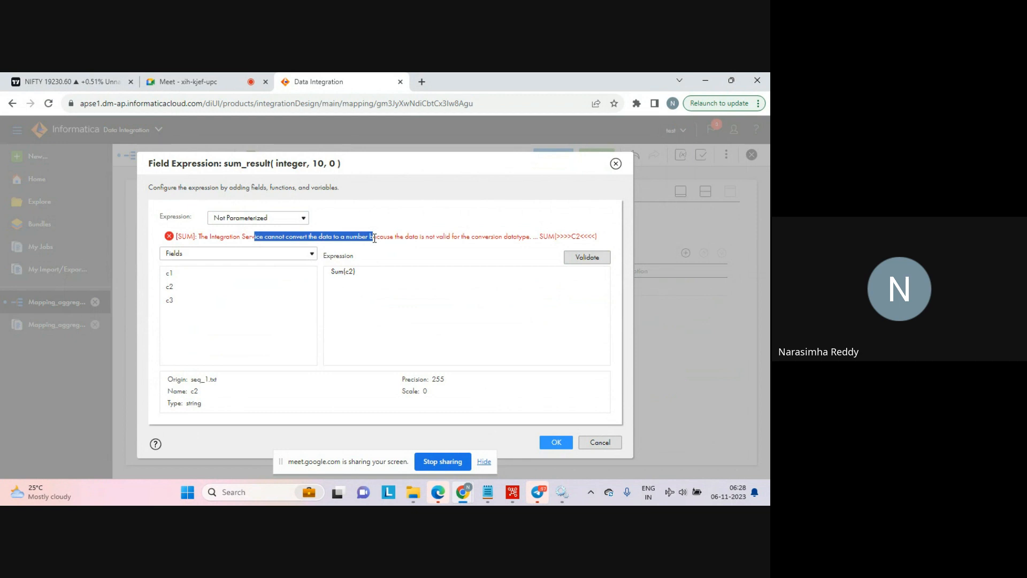
left_click_drag(374, 239, 475, 237)
left_click(476, 236)
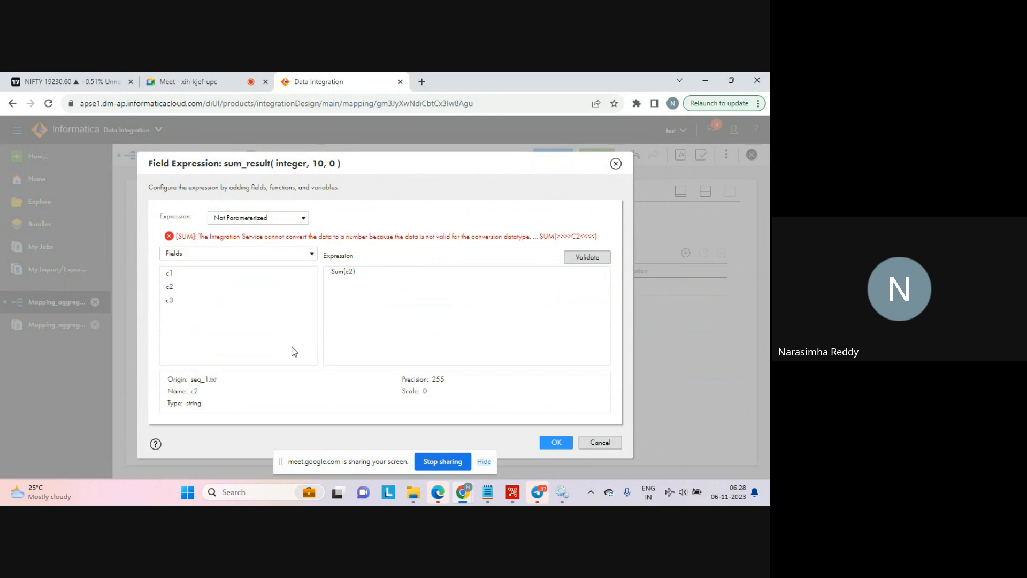
left_click_drag(355, 272, 343, 271)
left_click(343, 272)
left_click_drag(182, 407, 227, 407)
left_click(562, 442)
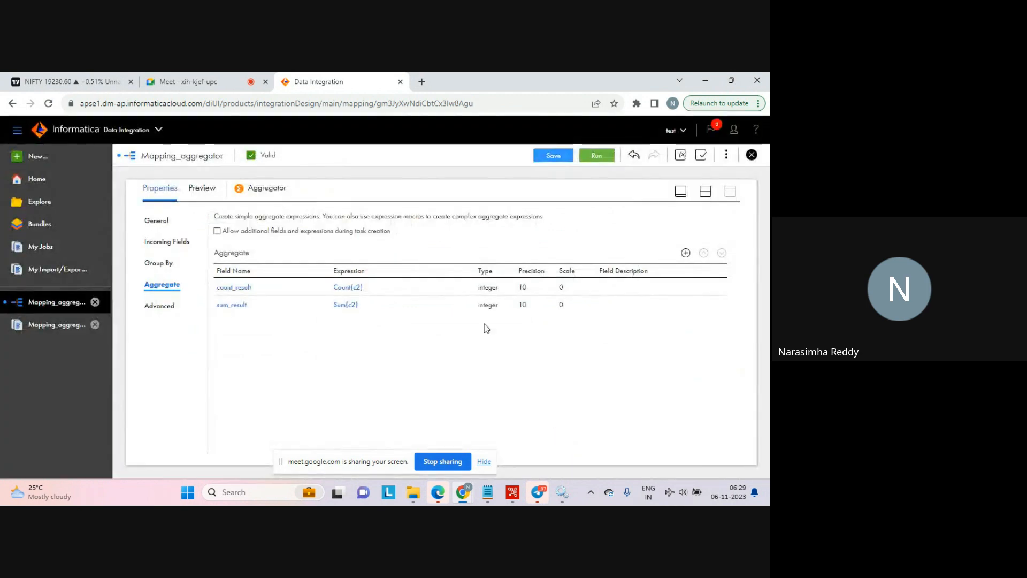
Enable metadata editing for the Source transformation's fields and set the native type of c2 to int
left_click(706, 194)
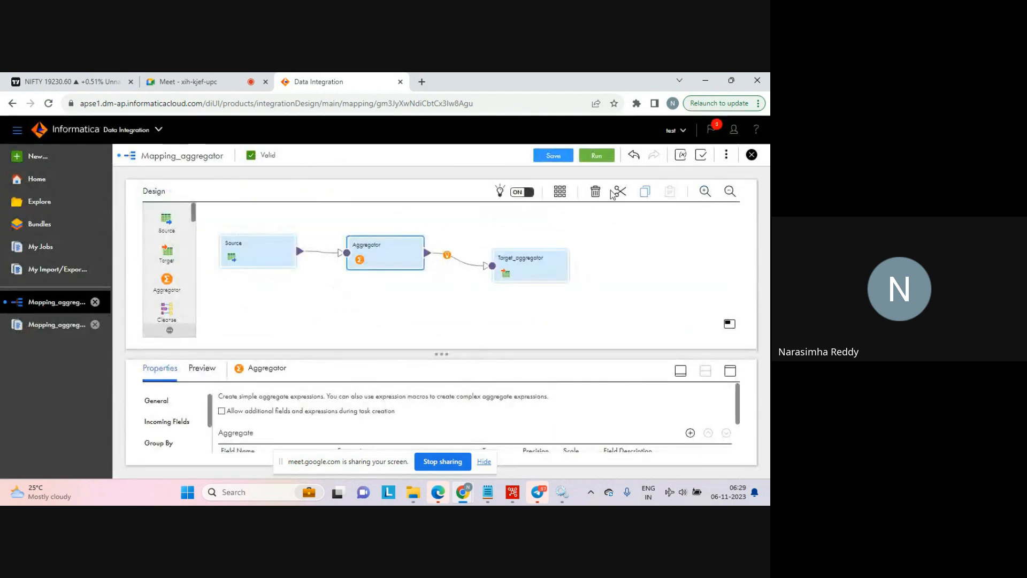
left_click(259, 248)
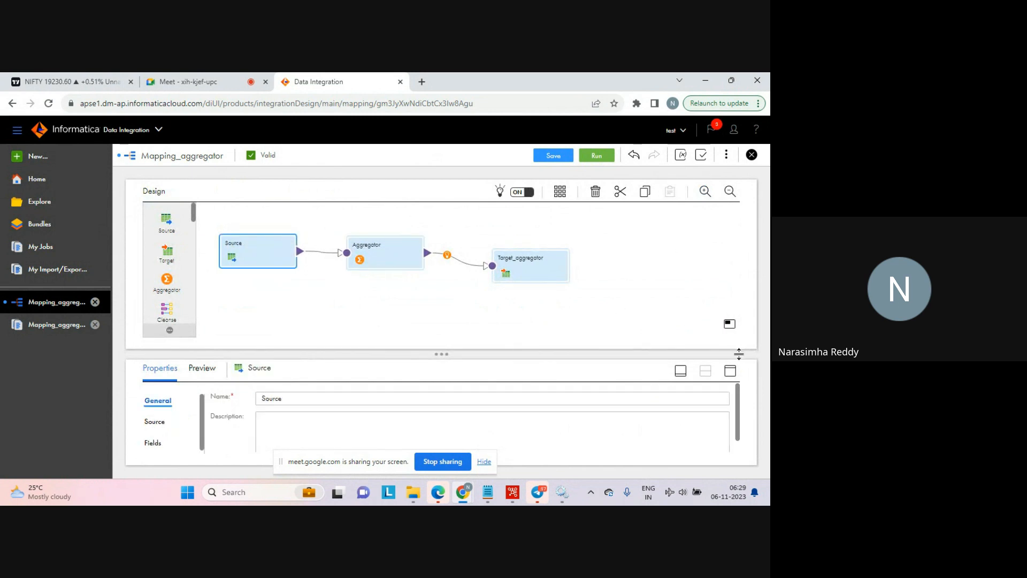
left_click(730, 371)
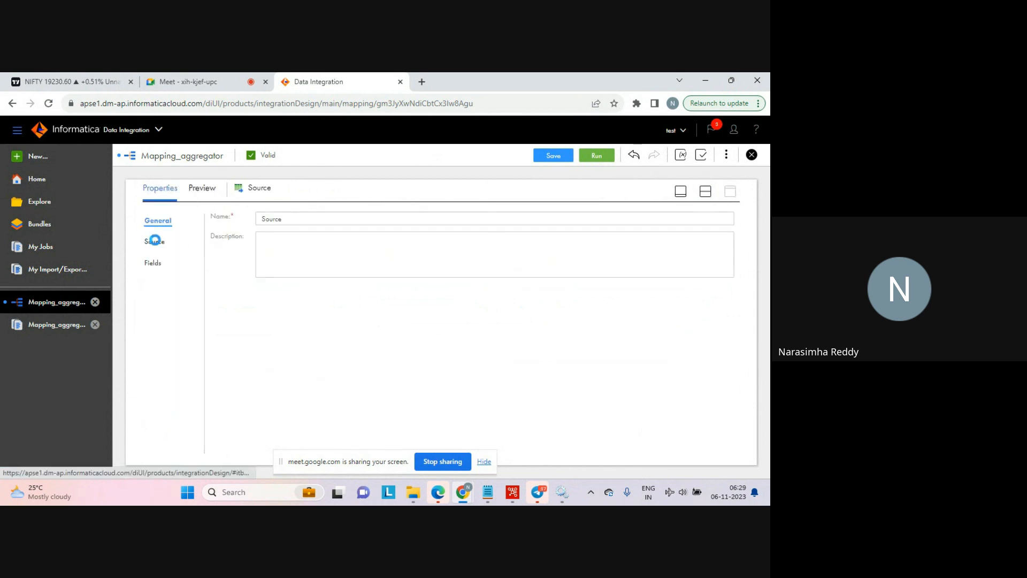
left_click(155, 241)
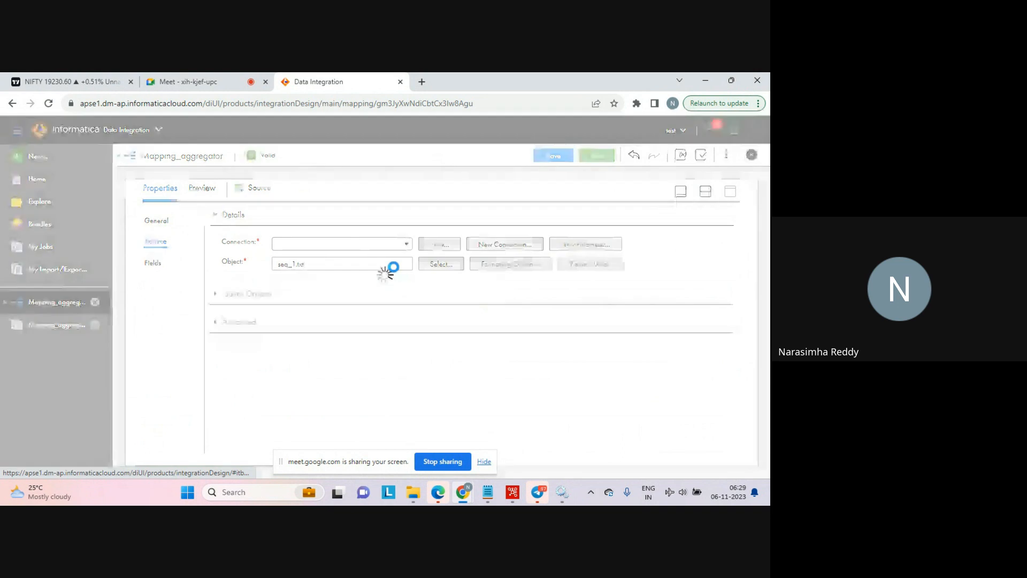
left_click(154, 263)
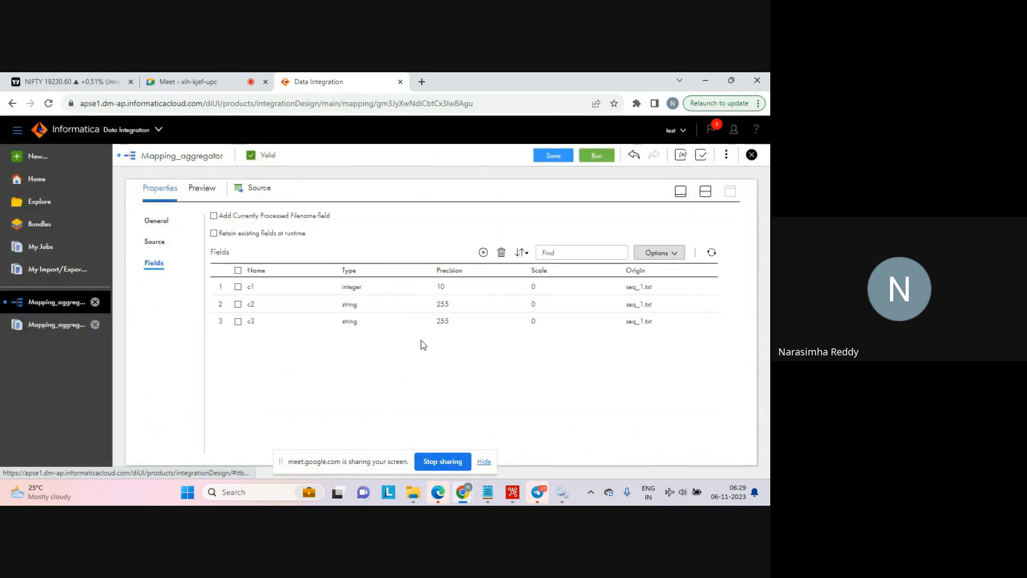
left_click(676, 256)
left_click(659, 315)
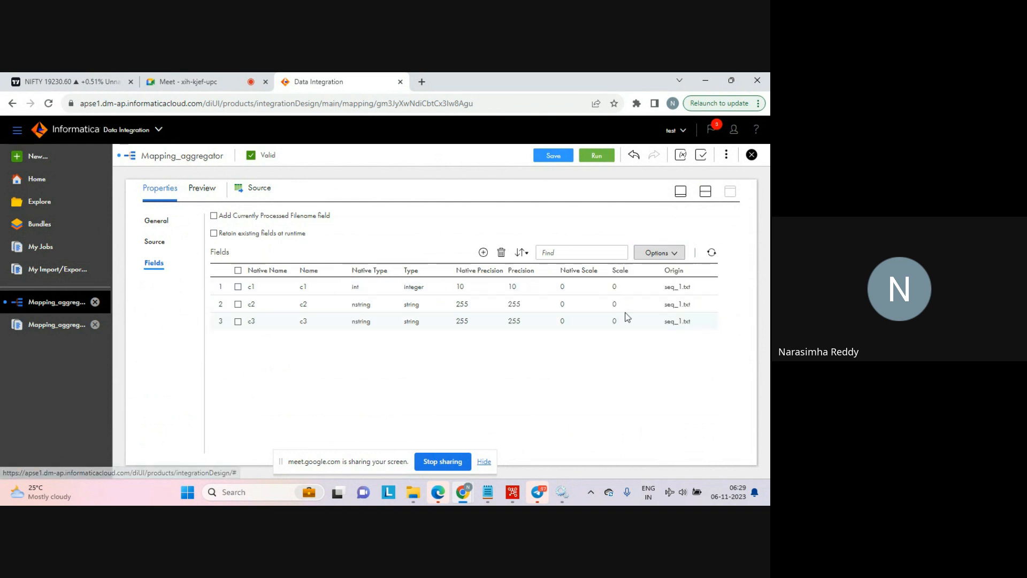
left_click(370, 306)
left_click(395, 306)
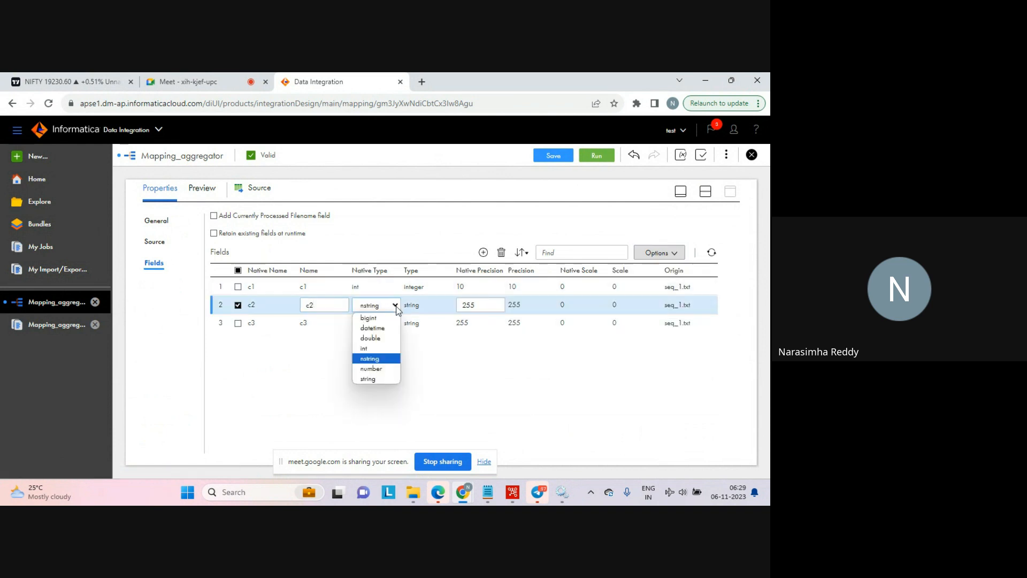
left_click(374, 350)
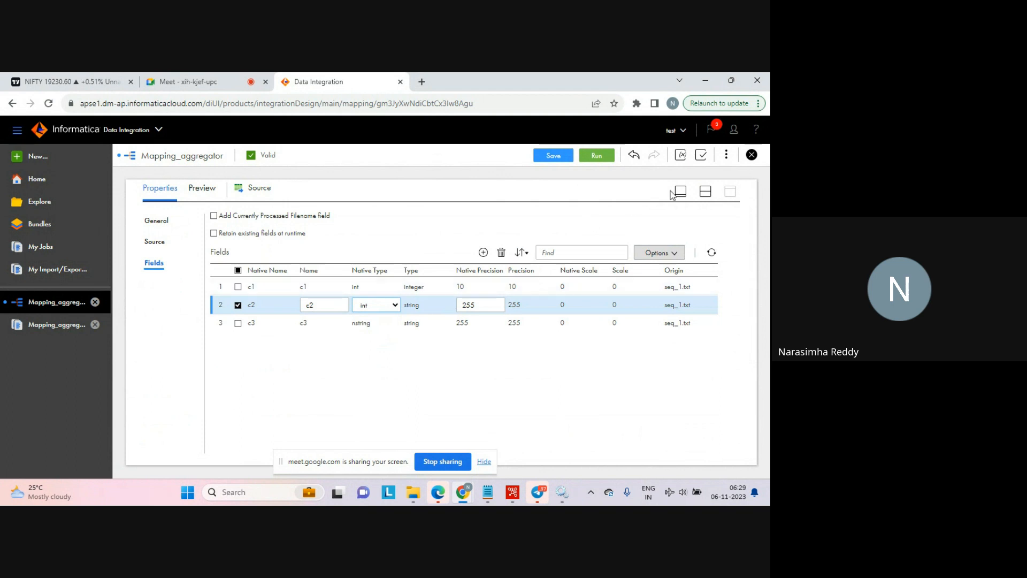
Reopen the Aggregator's sum_result expression Sum(c2), validate it again and accept it
left_click(705, 192)
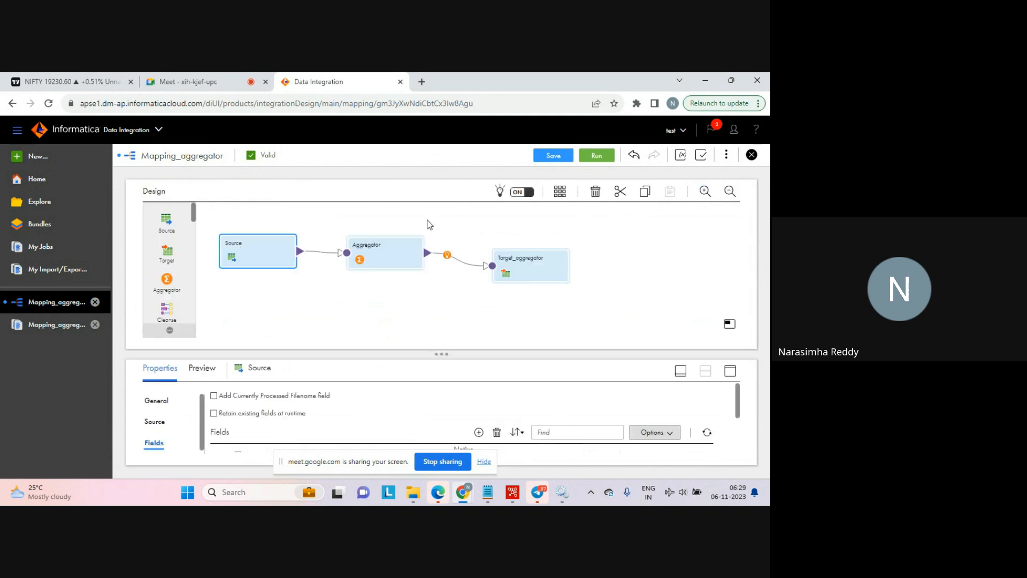
left_click(390, 254)
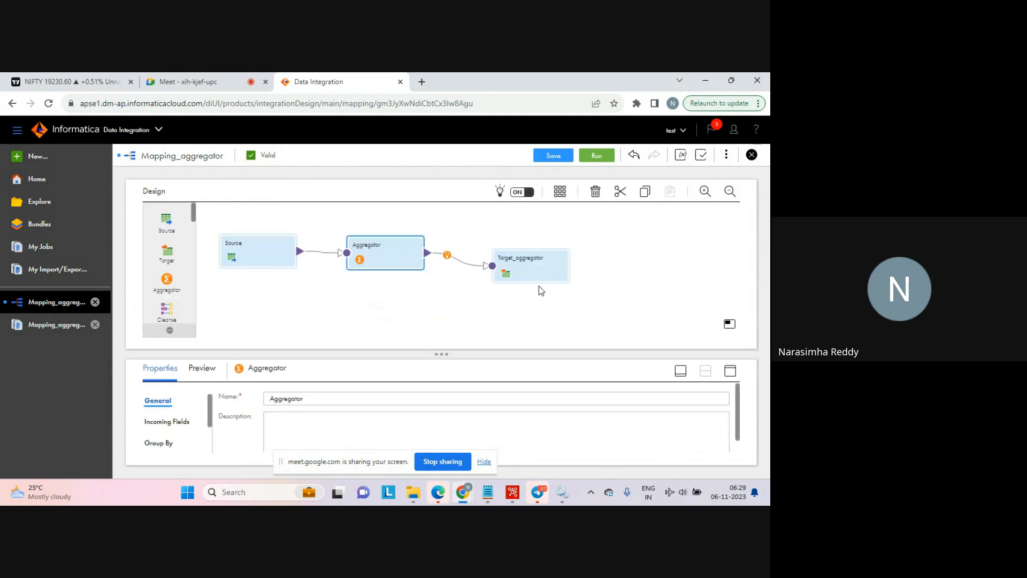
left_click(731, 370)
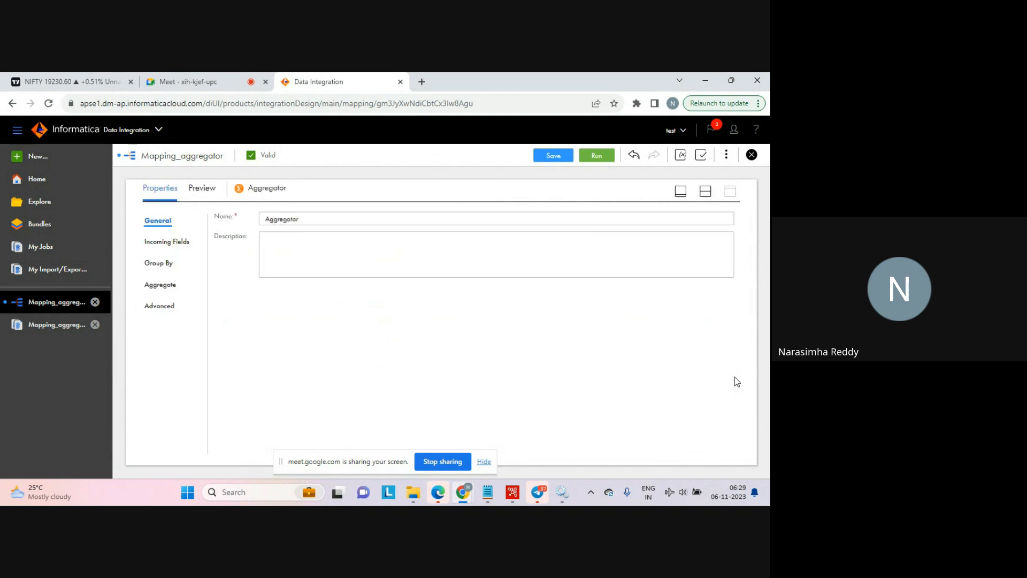
left_click(164, 263)
left_click(157, 288)
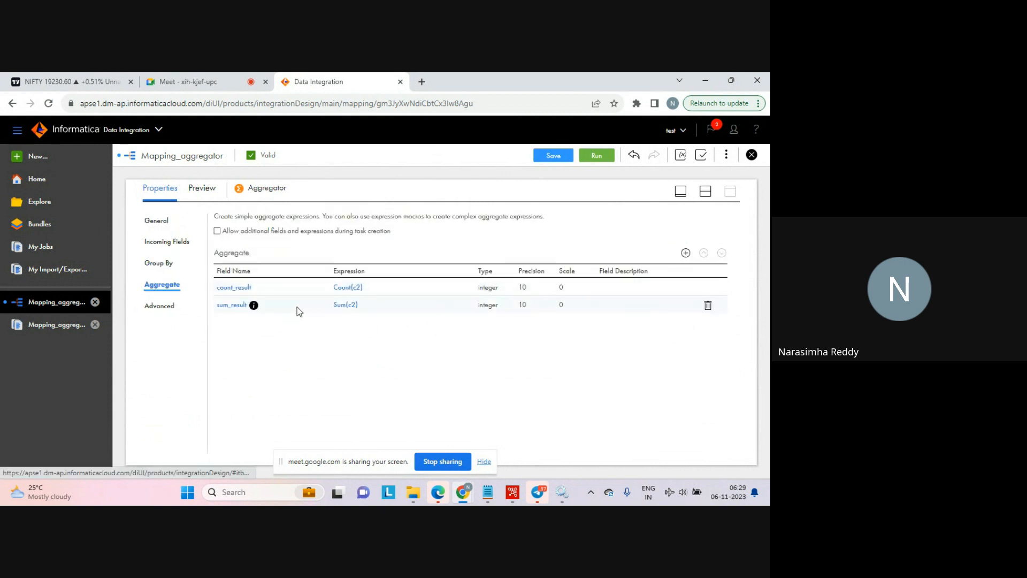
left_click(339, 308)
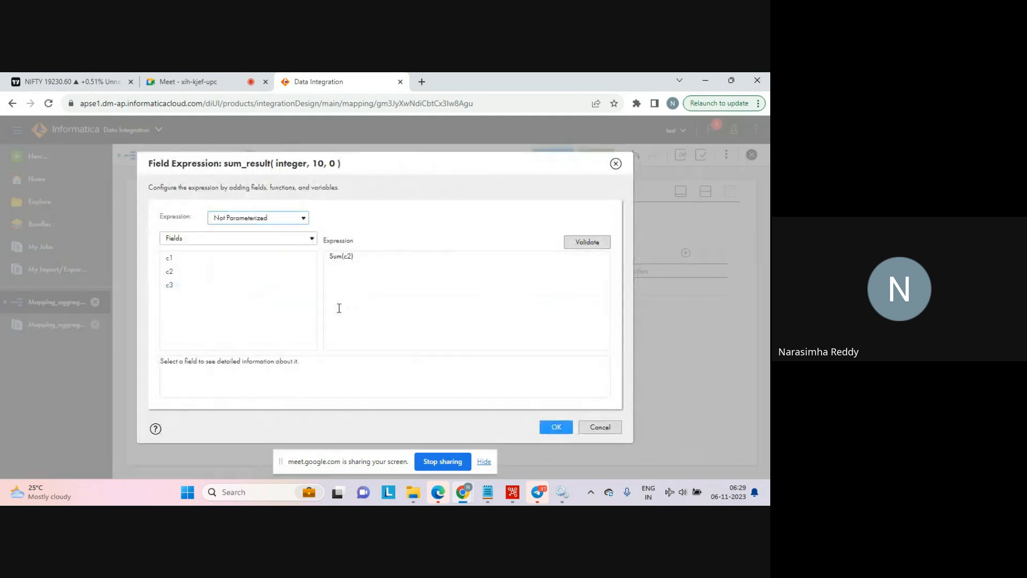
left_click(589, 242)
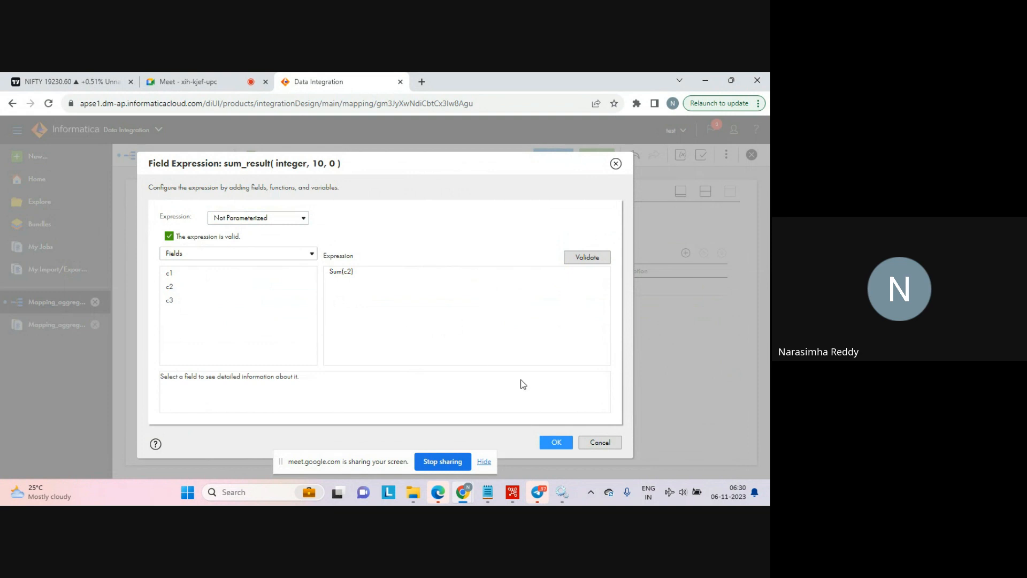
left_click(557, 443)
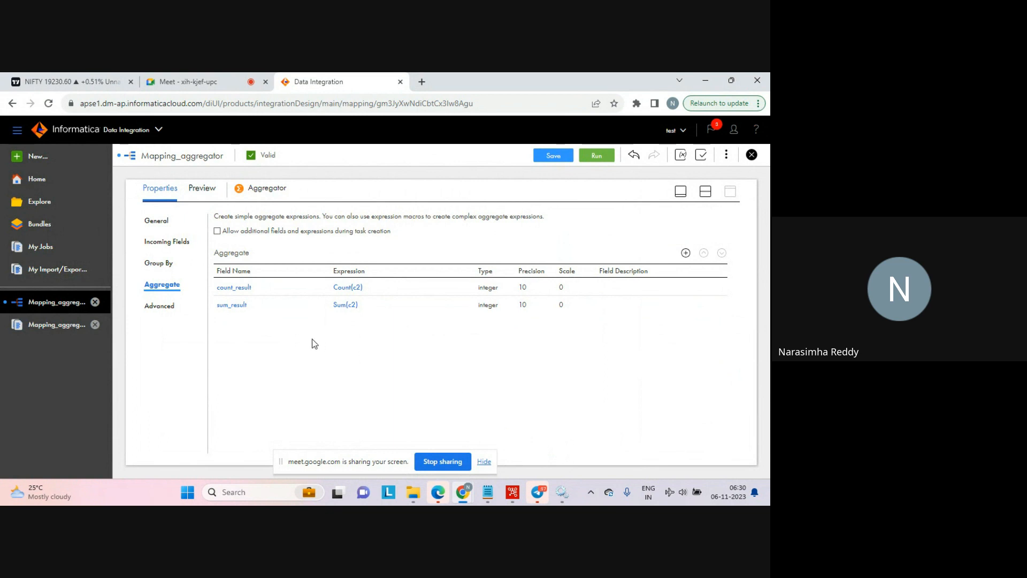
Check the Aggregator's advanced properties, and save and run the Mapping_aggregator mapping
left_click(165, 305)
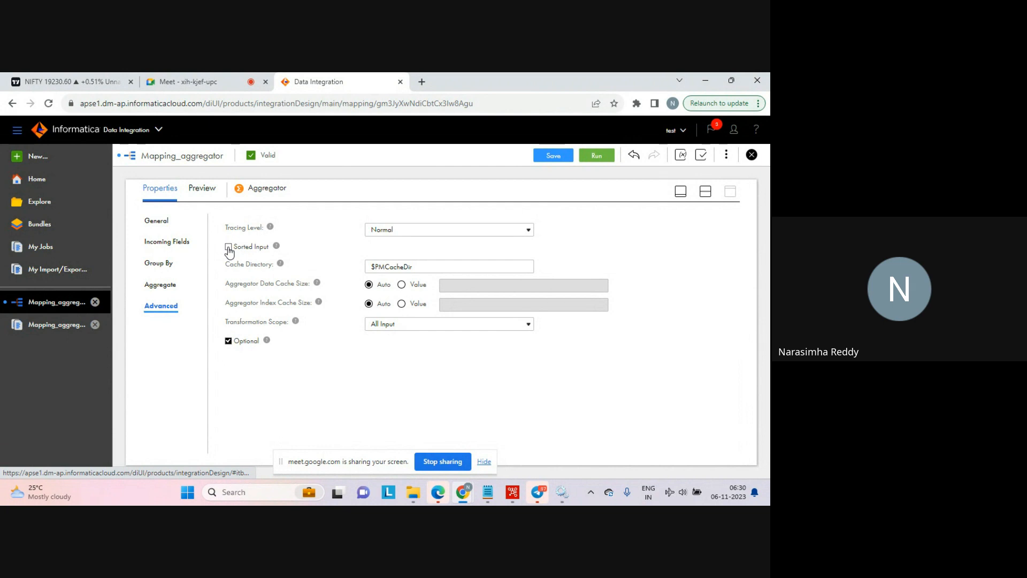
left_click(161, 284)
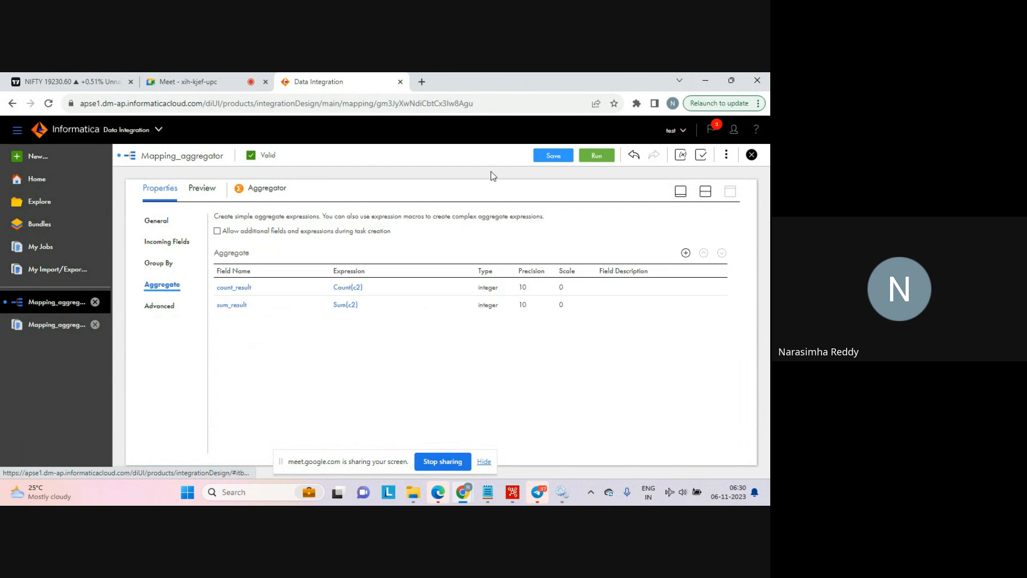
left_click(705, 191)
left_click(553, 157)
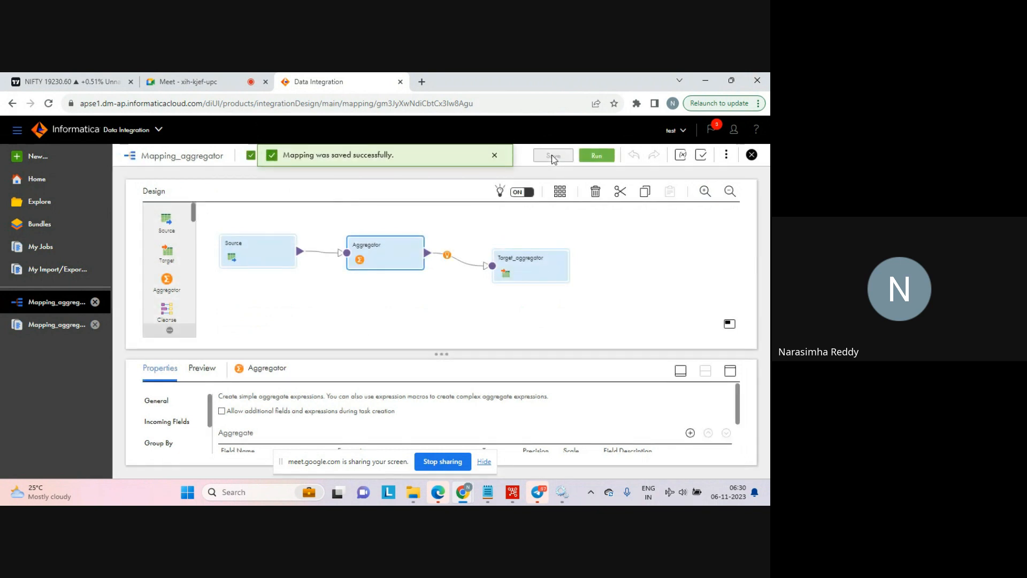
left_click(493, 156)
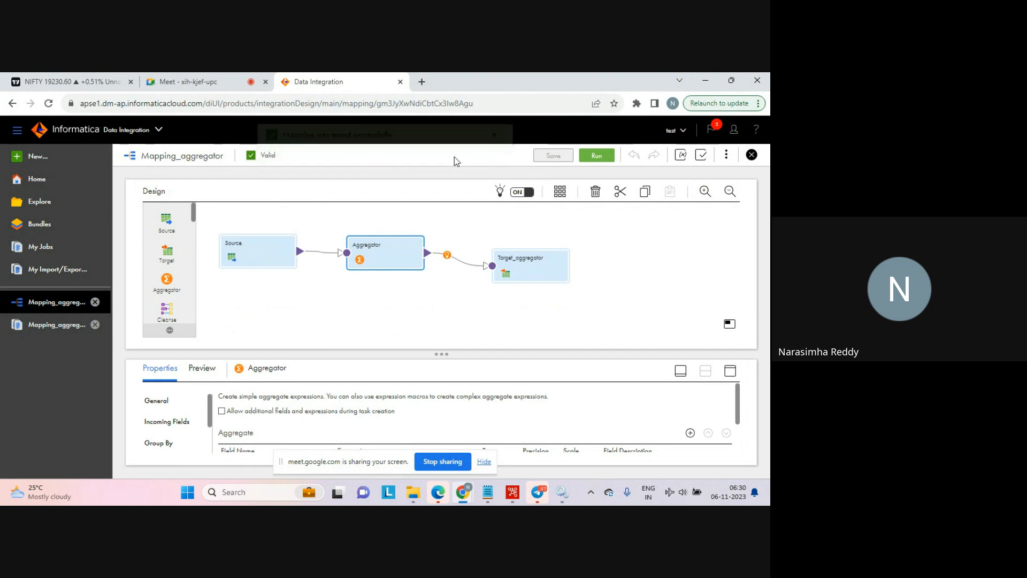
left_click(597, 155)
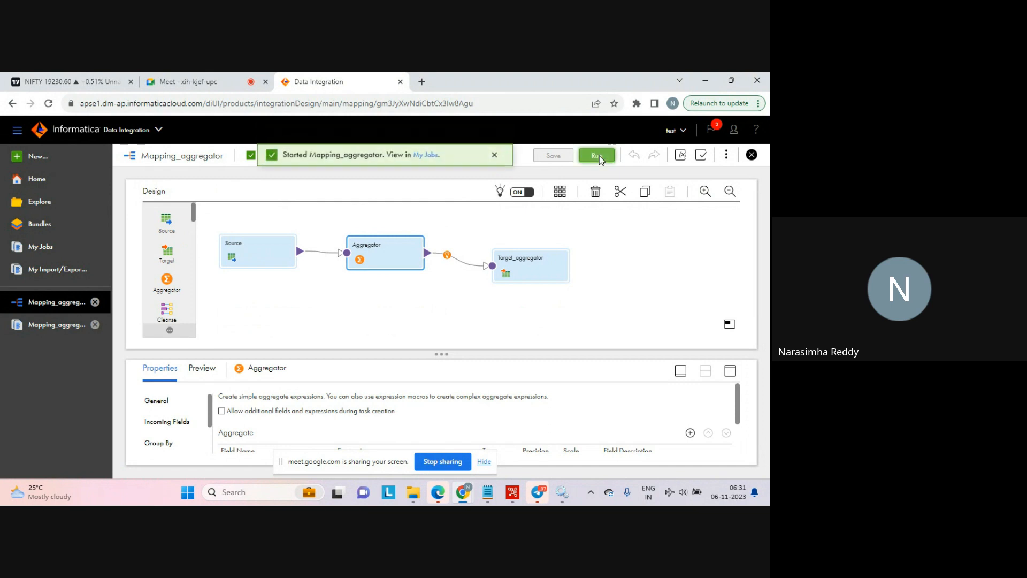
View the started Mapping_aggregator run in the jobs list, refresh the list, and check its status and rows processed
left_click(425, 156)
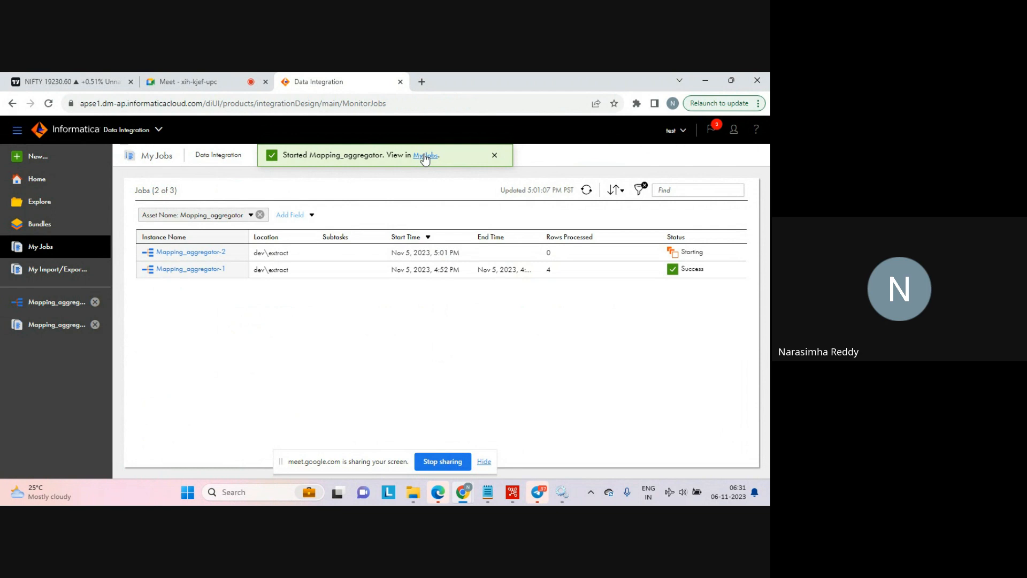
left_click(494, 155)
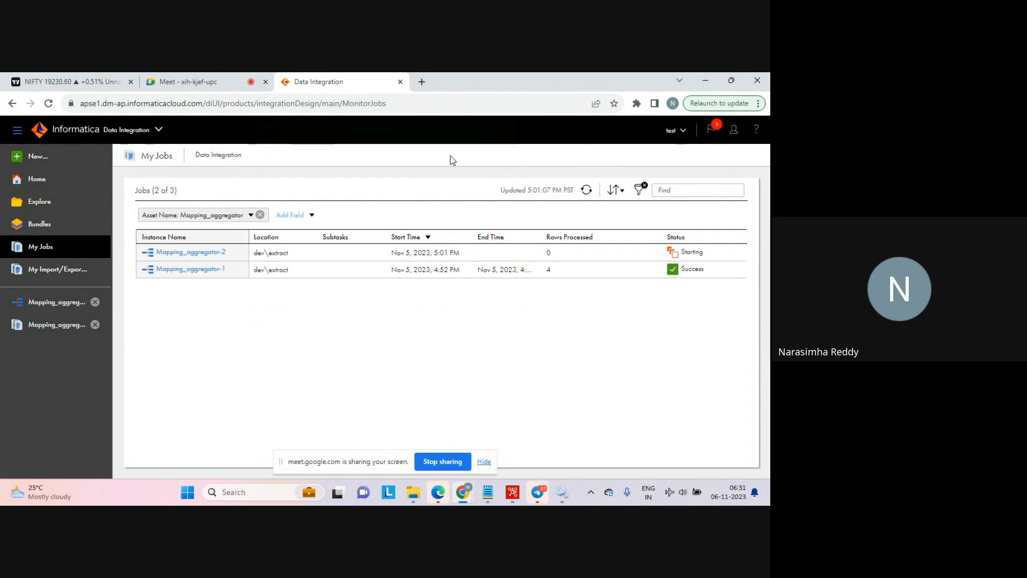
triple_click(228, 154)
right_click(227, 153)
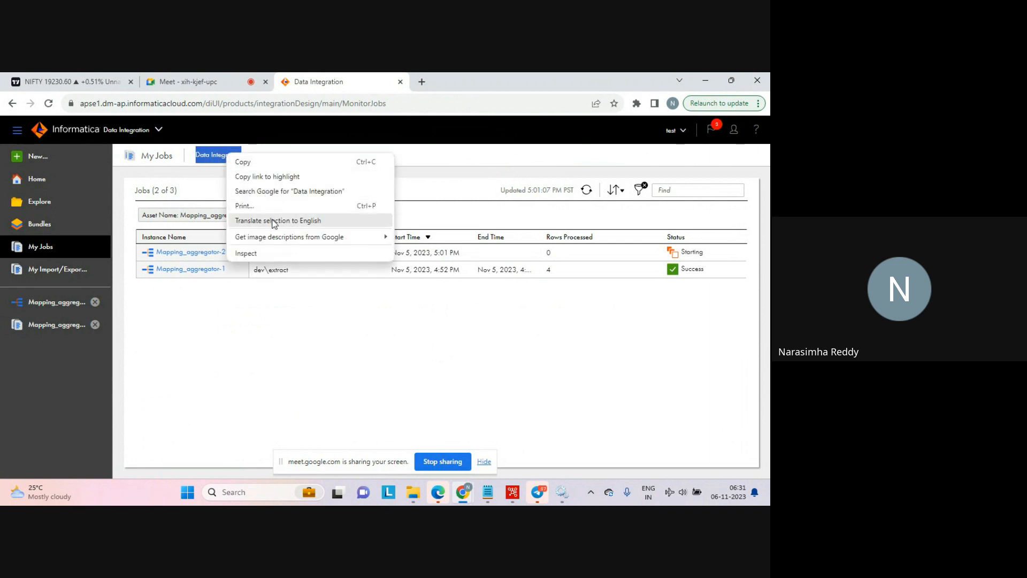
left_click(445, 169)
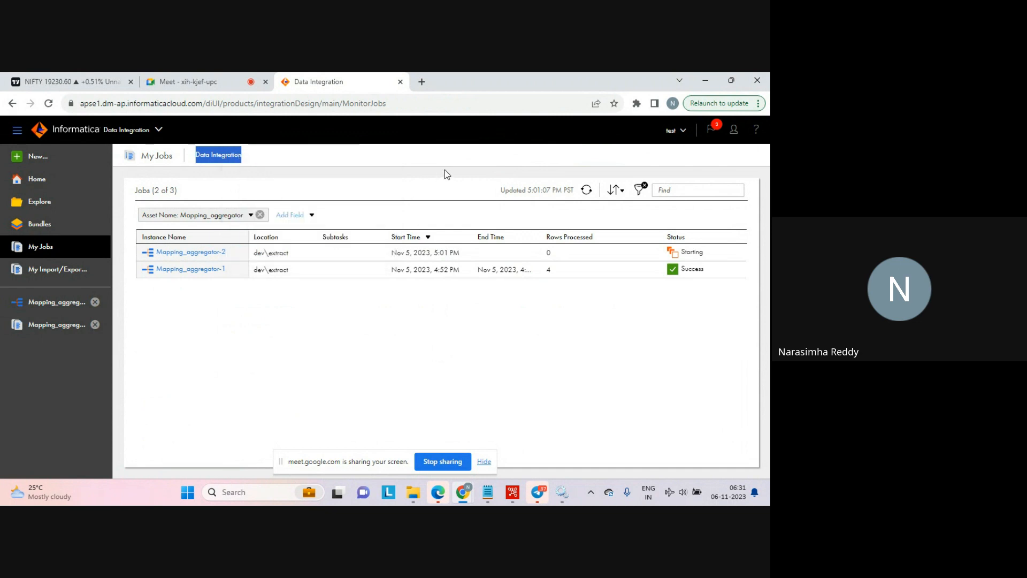
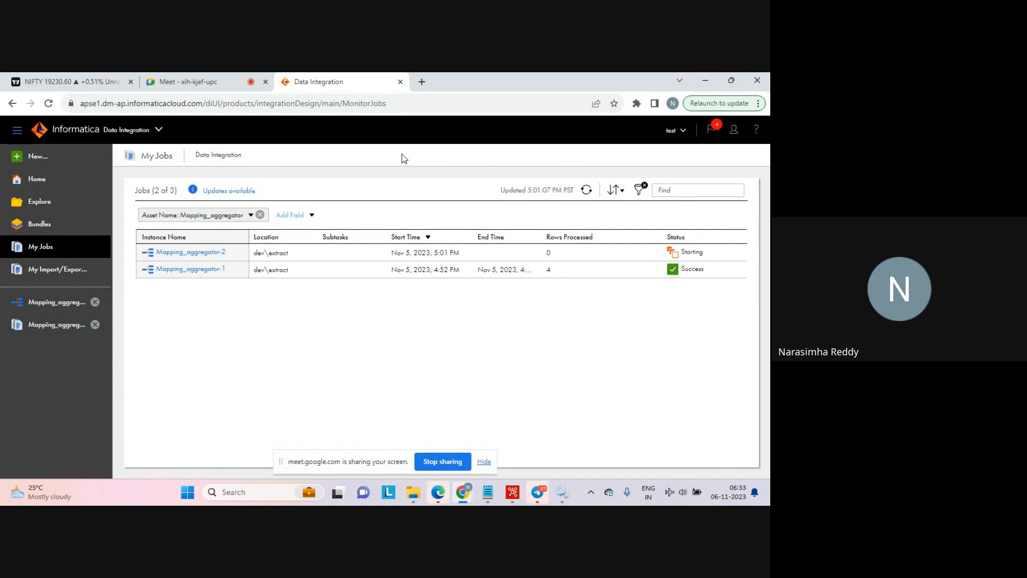
left_click(586, 191)
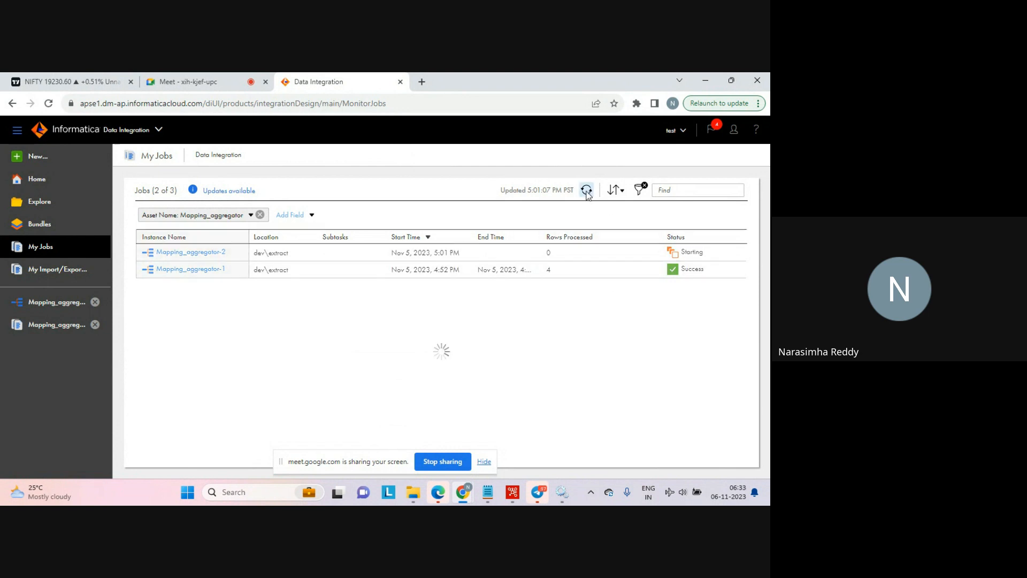
double_click(548, 252)
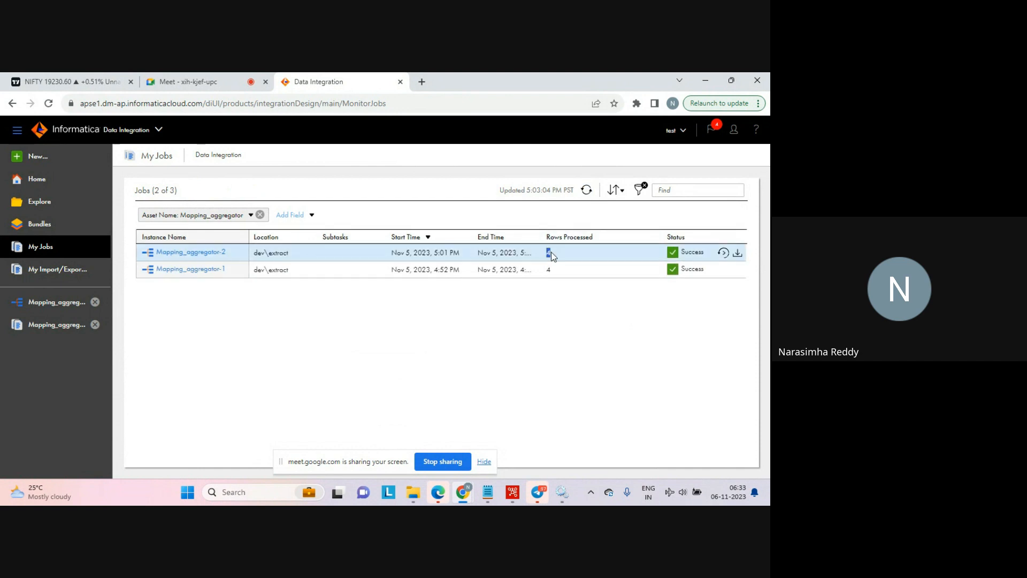
Review the Mapping_aggregator-2 job details, and download its session log and open it in a maximized Notepad window
left_click(222, 250)
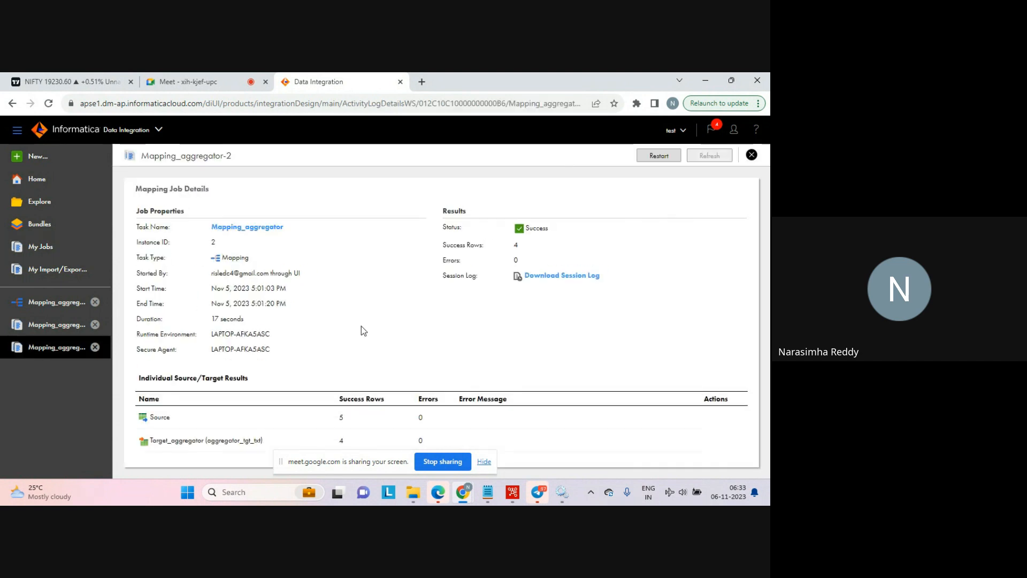
scroll(362, 328, "down", 1)
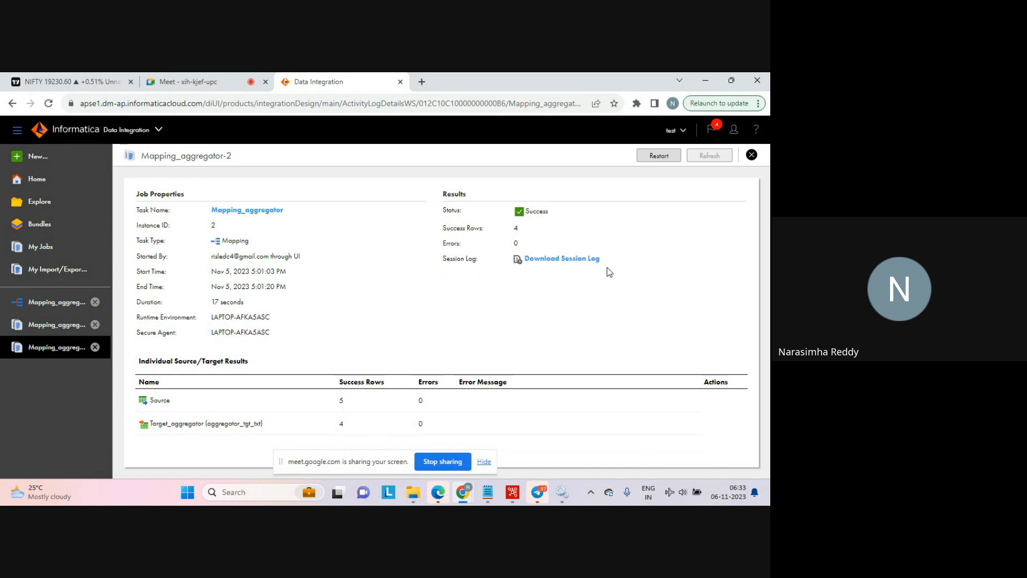
left_click(563, 260)
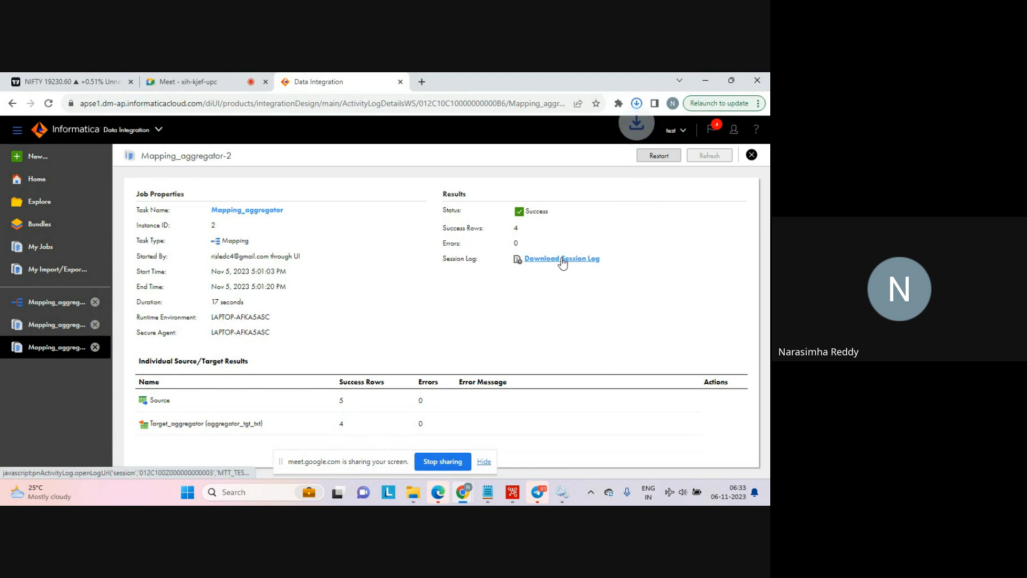
left_click(636, 104)
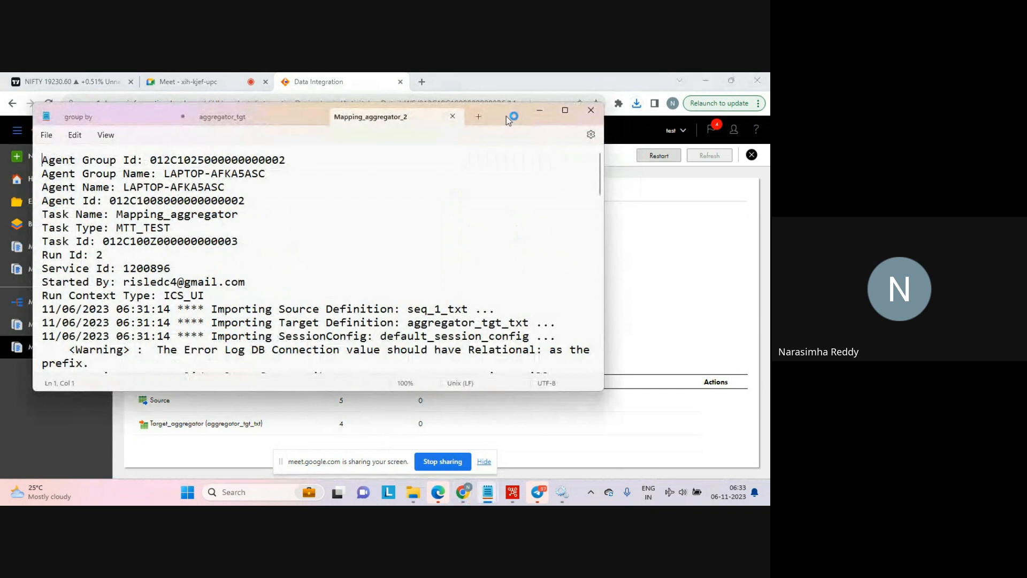
double_click(506, 117)
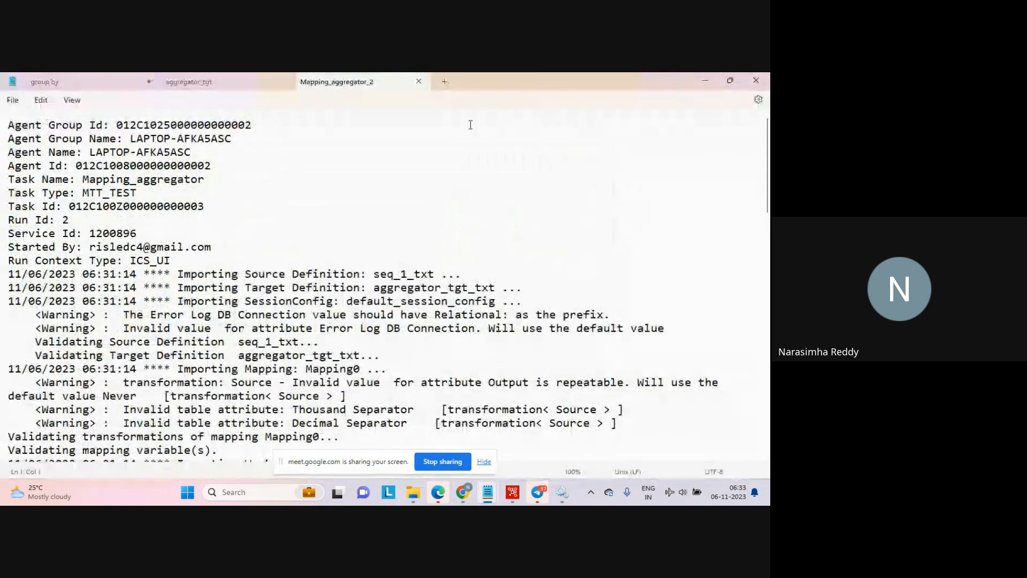
Examine the session log's opening lines for the agent name, task name, initiating account, and imported source, target and session definitions
left_click(329, 175)
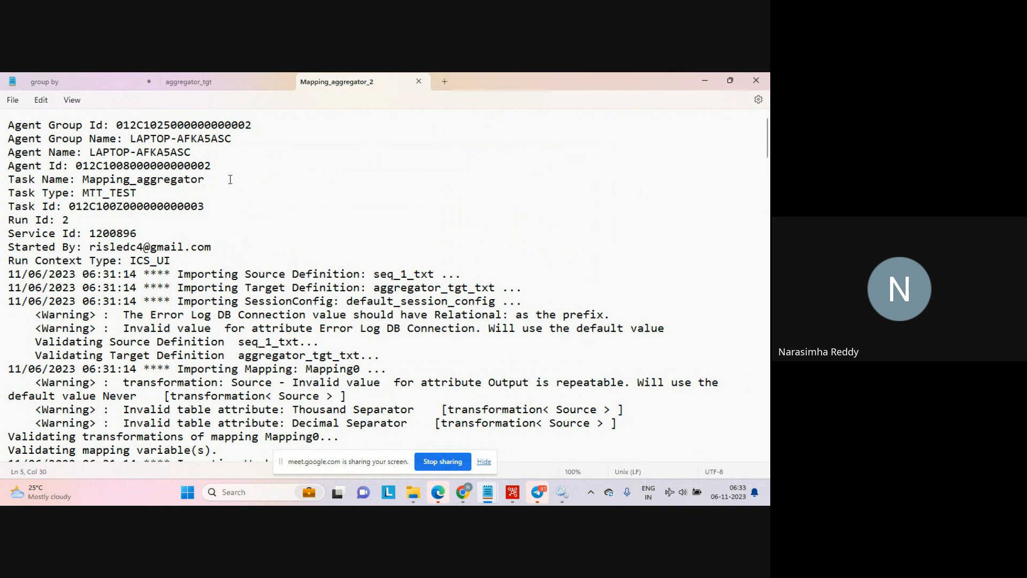
left_click_drag(211, 184, 83, 182)
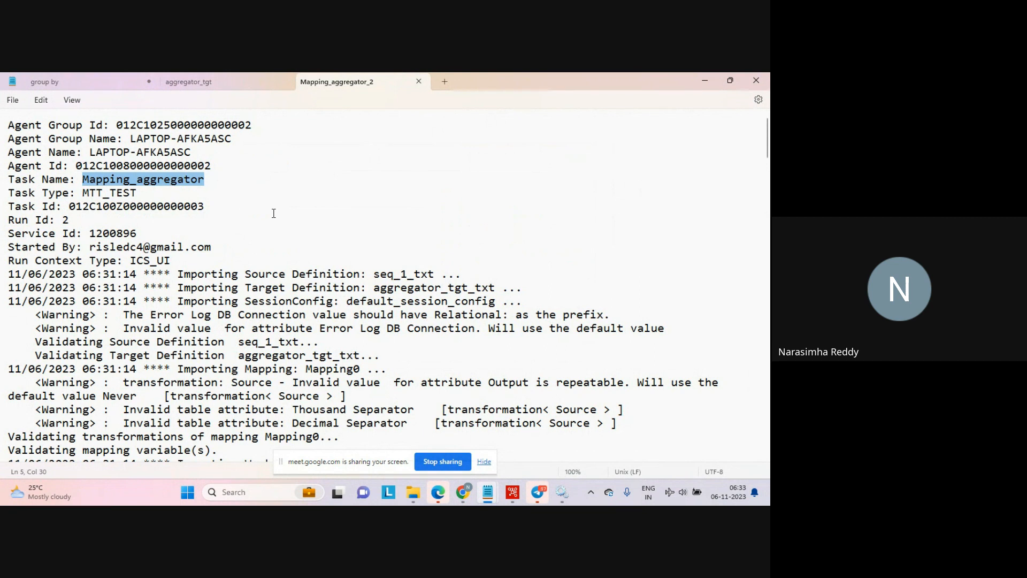
triple_click(170, 155)
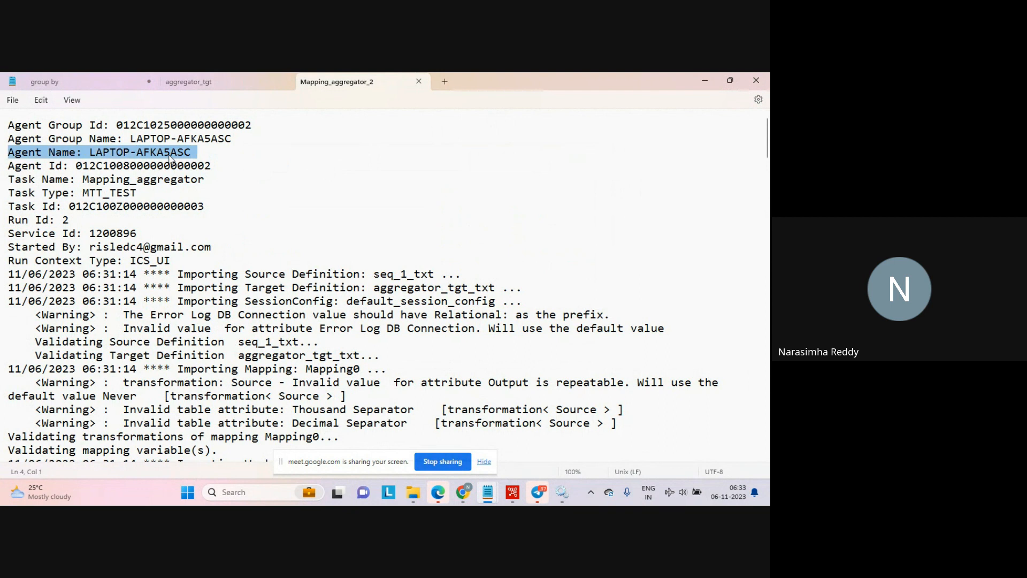
left_click(170, 155)
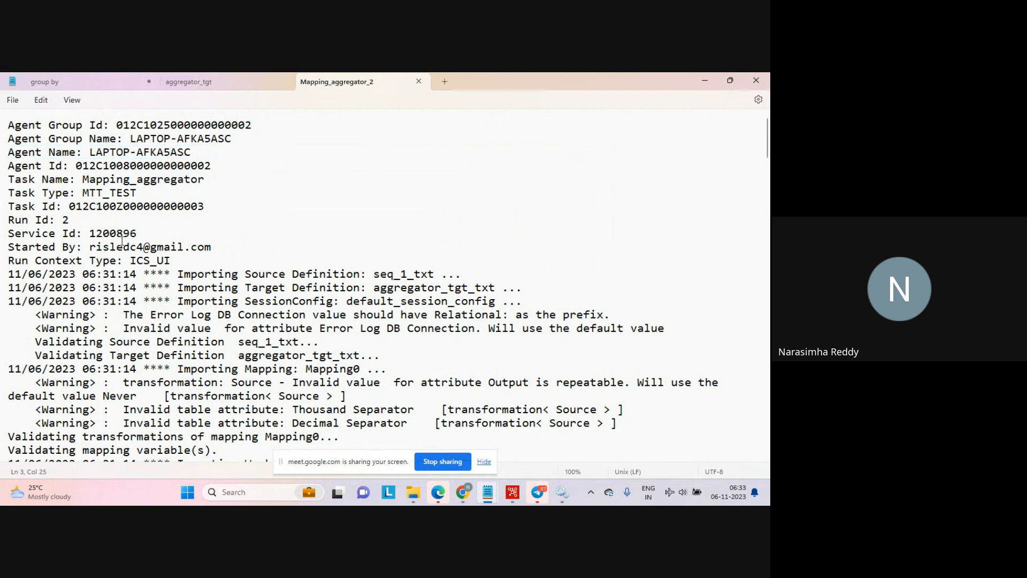
left_click_drag(84, 246, 233, 244)
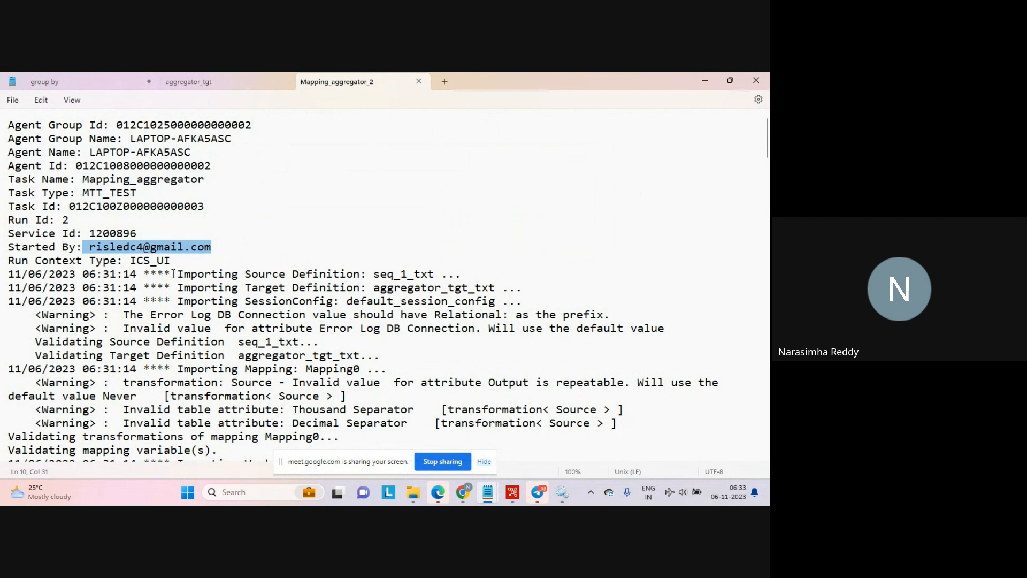
left_click_drag(9, 275, 529, 306)
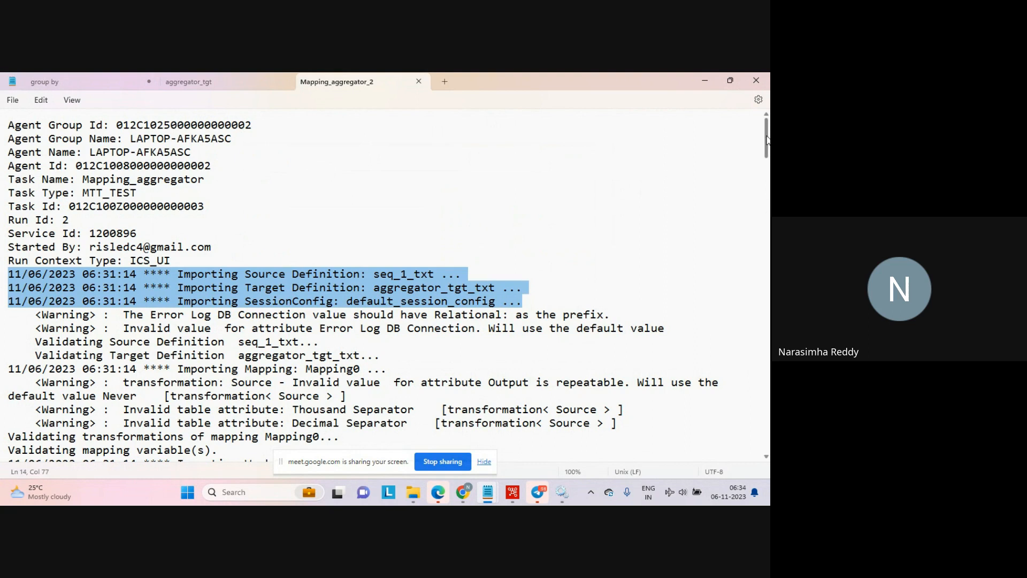
Read through the session log from session initialization and the pipeline engine threads to the session load summary
left_click_drag(766, 140, 754, 196)
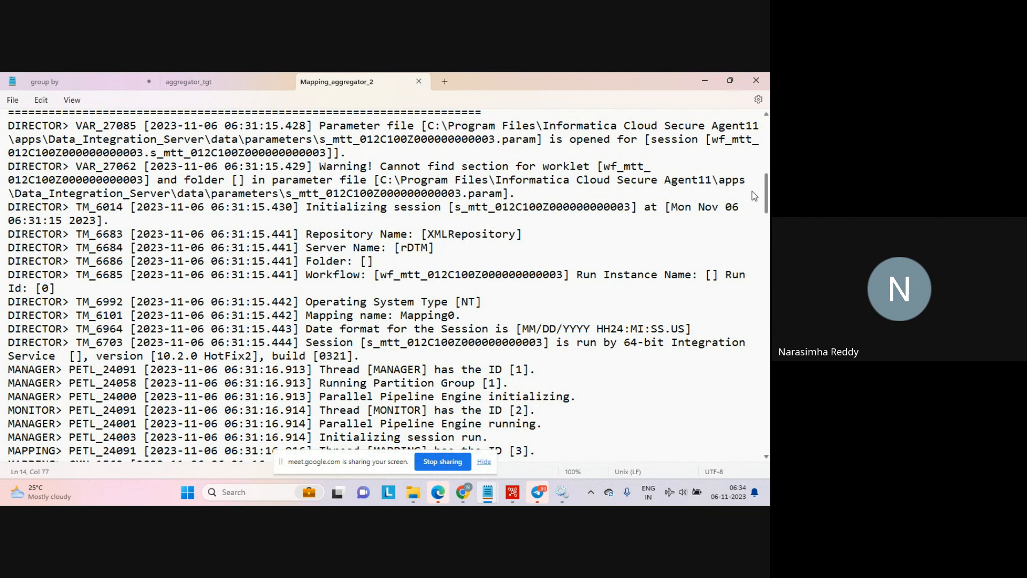
scroll(754, 196, "down", 3)
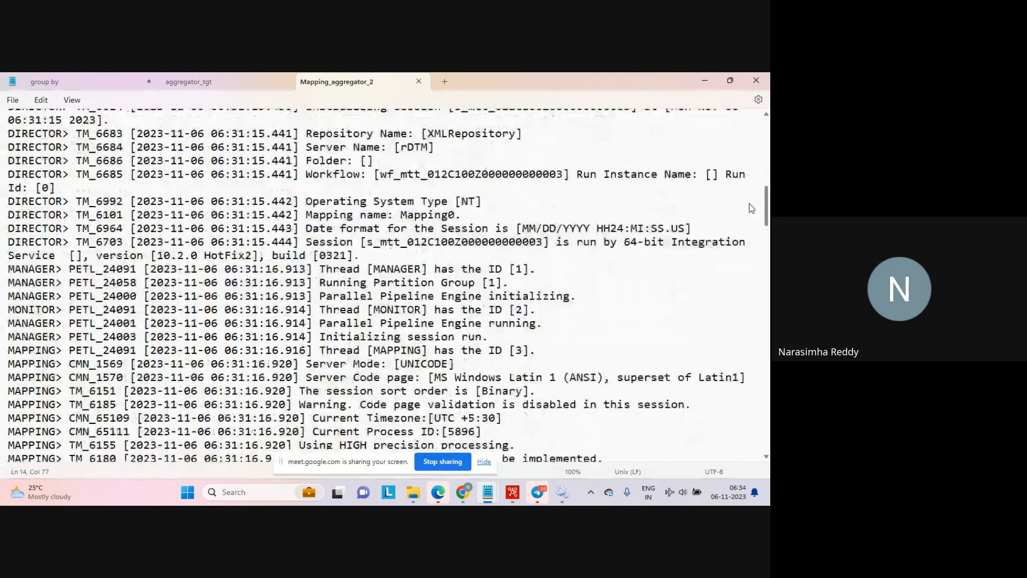
scroll(742, 244, "down", 8)
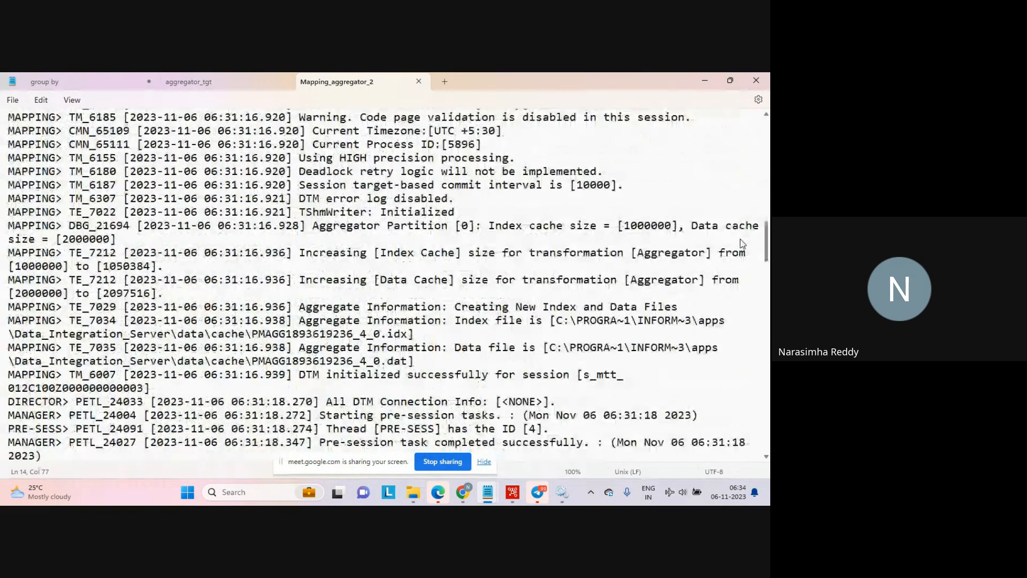
scroll(734, 275, "down", 10)
scroll(726, 308, "up", 10)
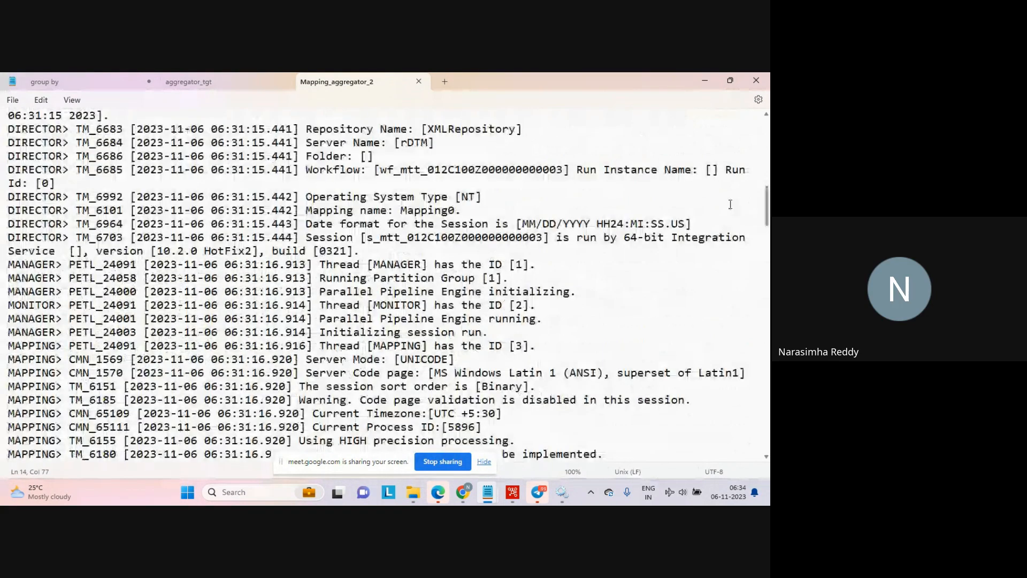
left_click_drag(369, 251, 551, 318)
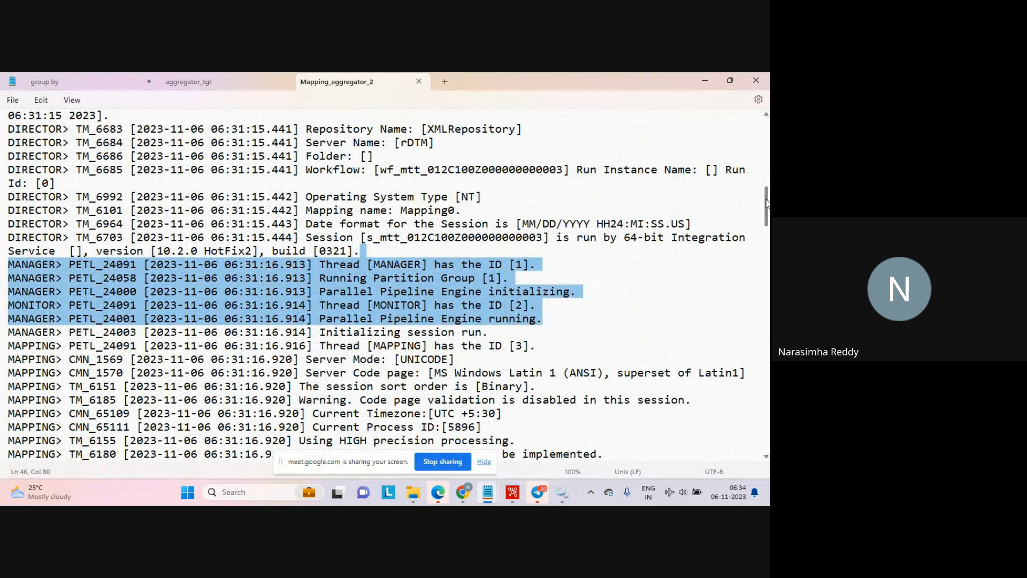
scroll(762, 225, "down", 10)
scroll(757, 239, "down", 15)
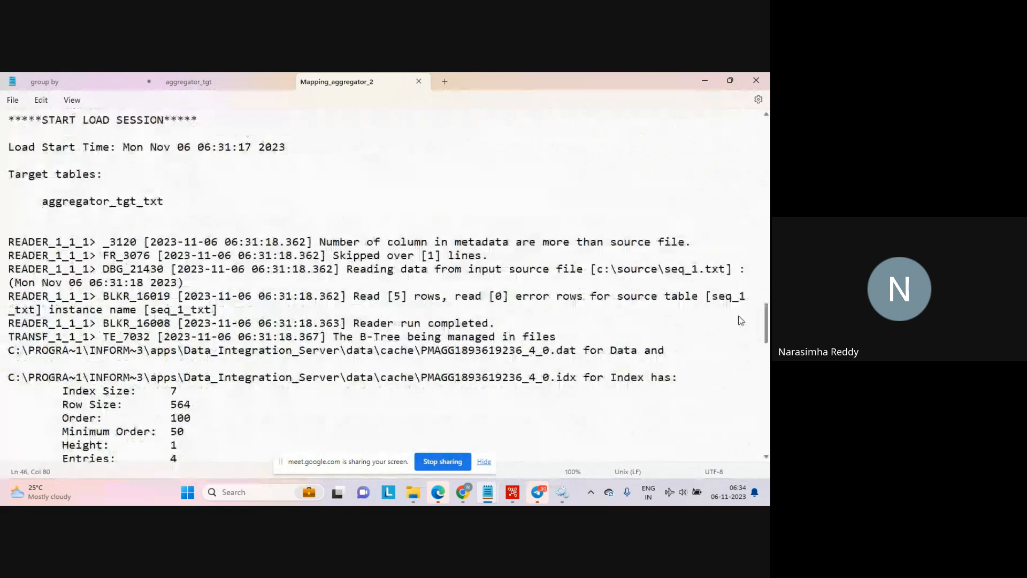
scroll(737, 365, "down", 6)
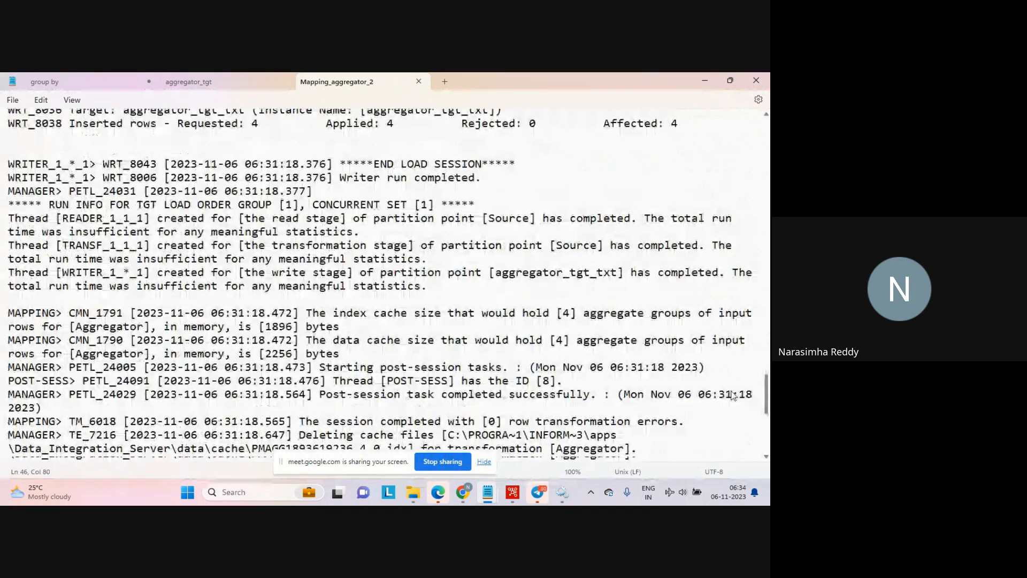
scroll(733, 396, "down", 8)
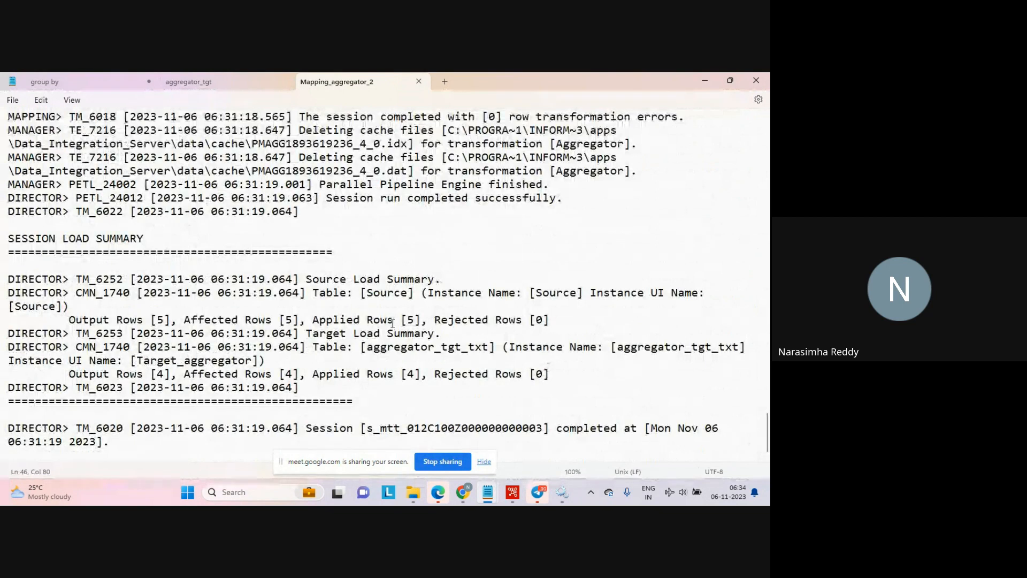
Compare the output rows of Source and Target_aggregator in the log's session load summary
triple_click(12, 240)
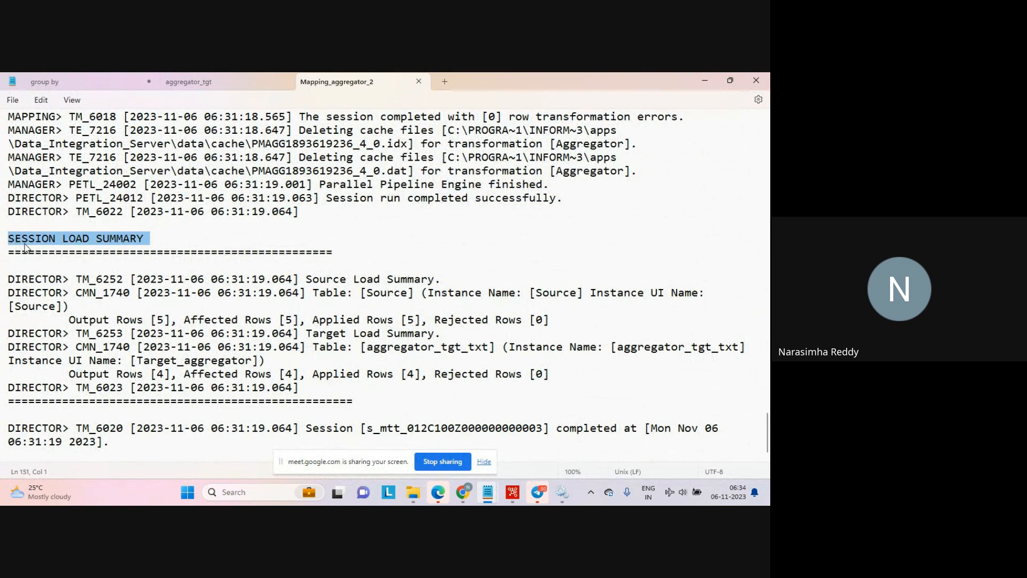
left_click(155, 308)
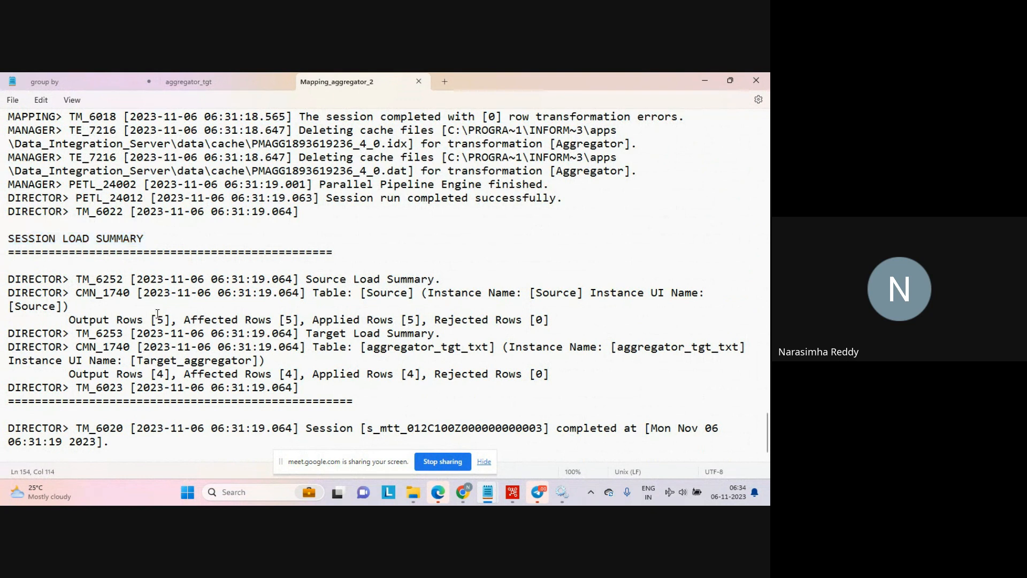
left_click_drag(156, 320, 586, 322)
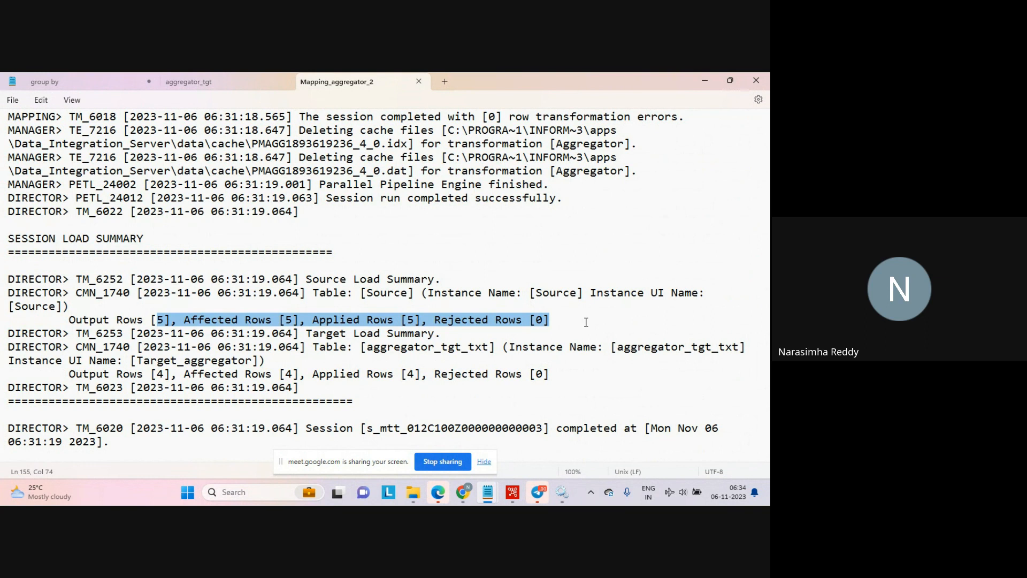
left_click_drag(131, 360, 293, 358)
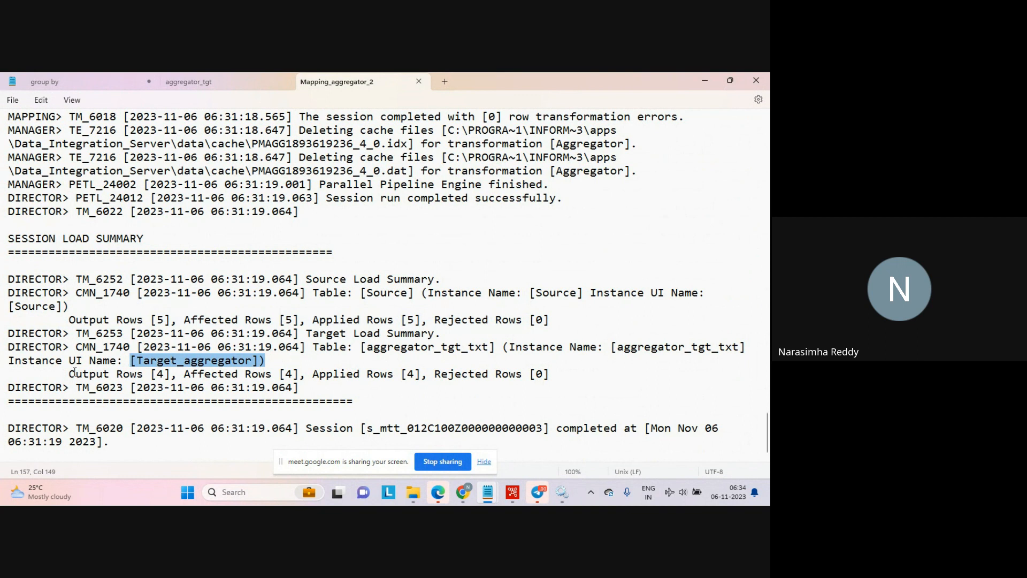
left_click_drag(69, 374, 173, 374)
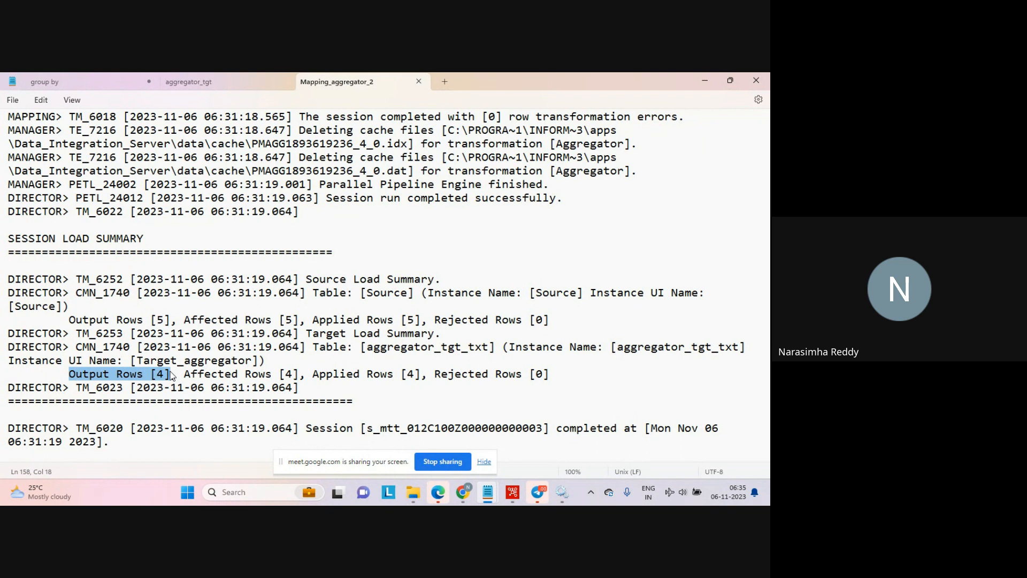
left_click(172, 377)
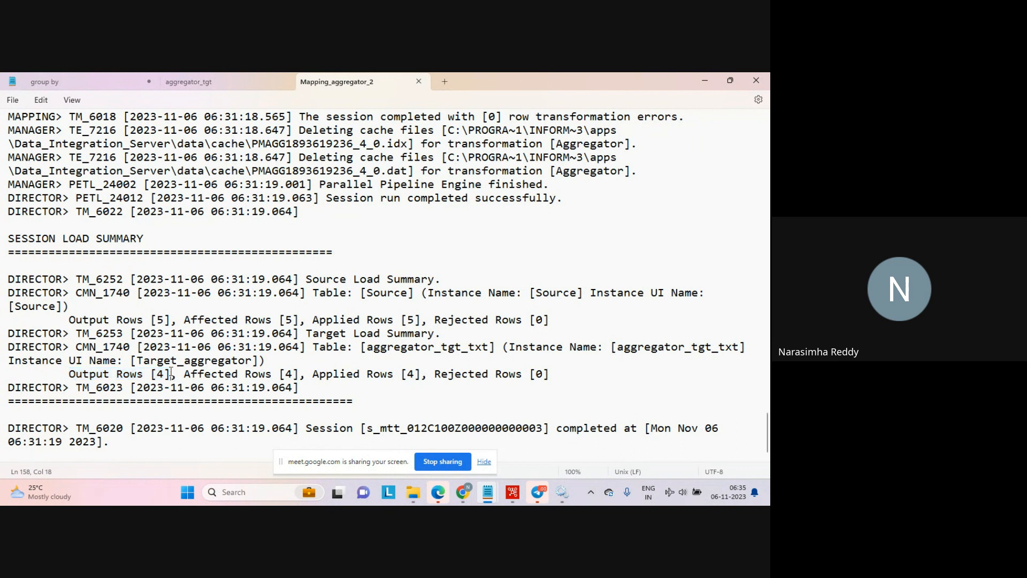
left_click_drag(69, 320, 146, 317)
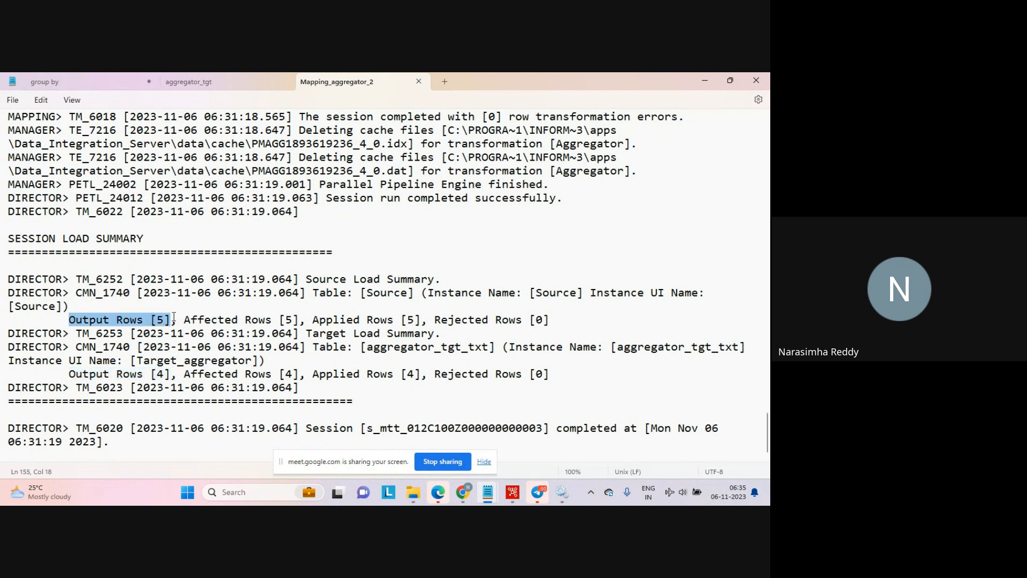
left_click_drag(69, 374, 168, 374)
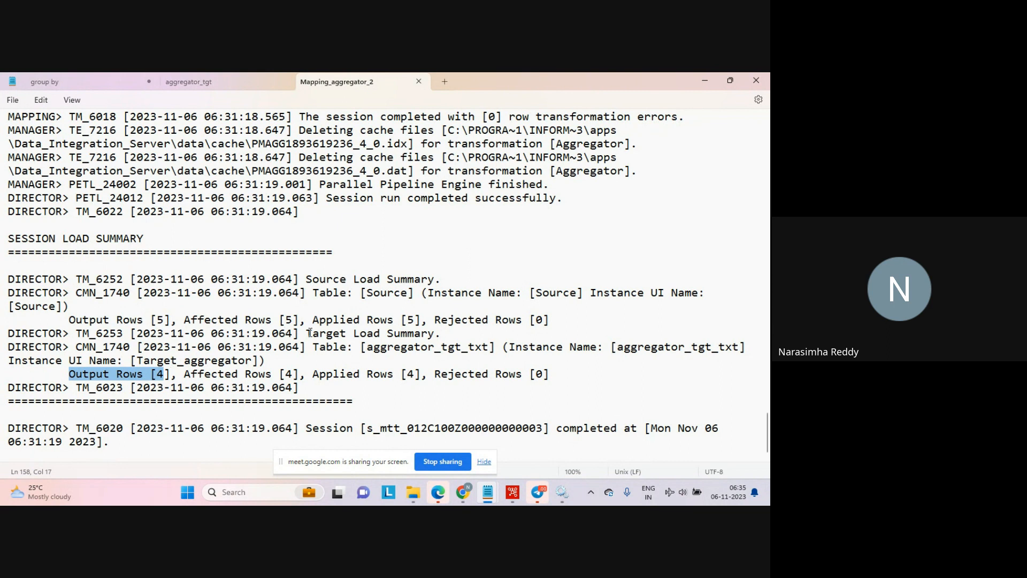
left_click_drag(137, 360, 255, 361)
left_click(254, 361)
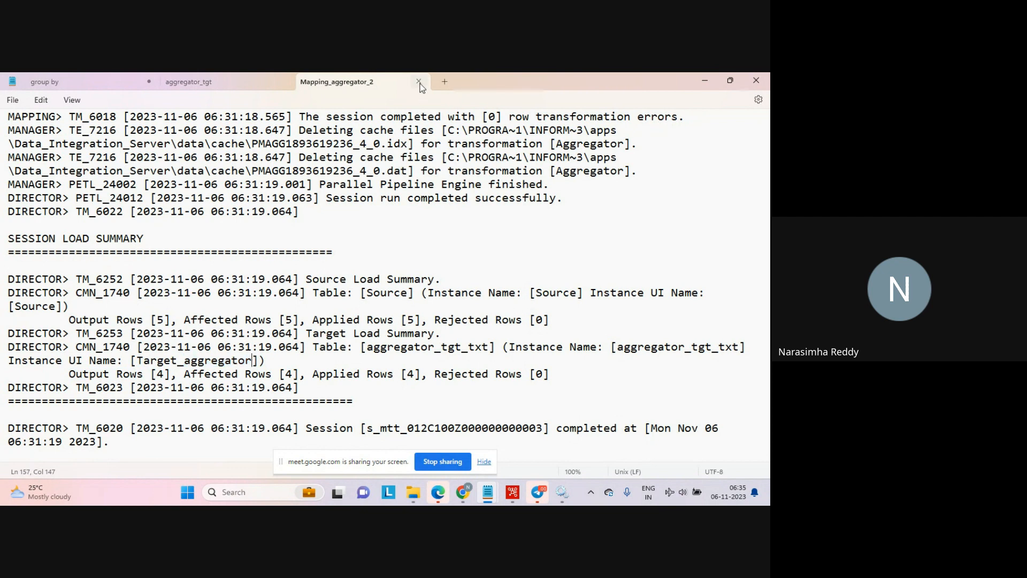
Close the session log and the outdated aggregator_tgt file, minimize the notes, and open the newly written aggregator_tgt file from File Explorer
left_click(420, 82)
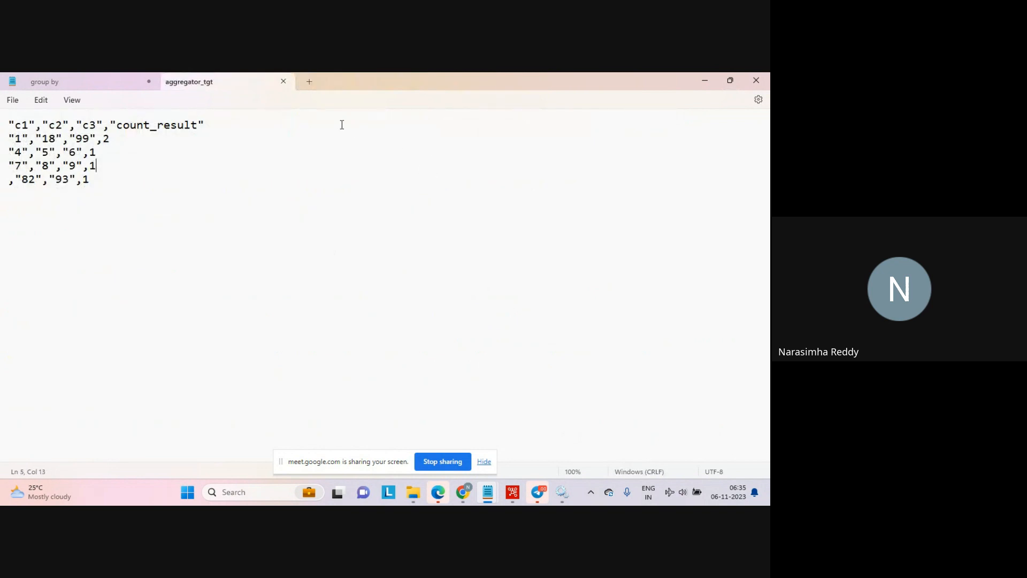
left_click(284, 83)
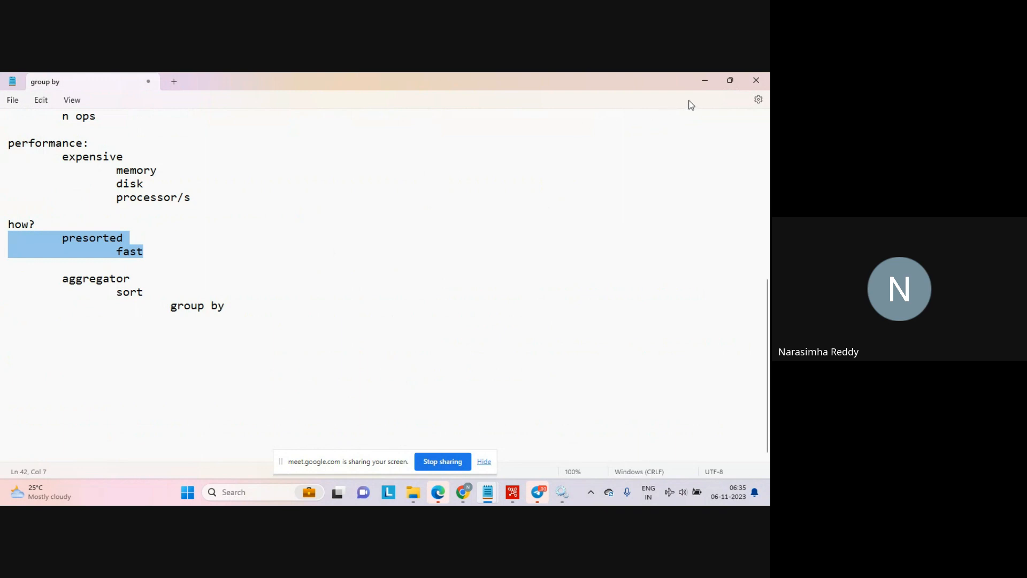
left_click(707, 80)
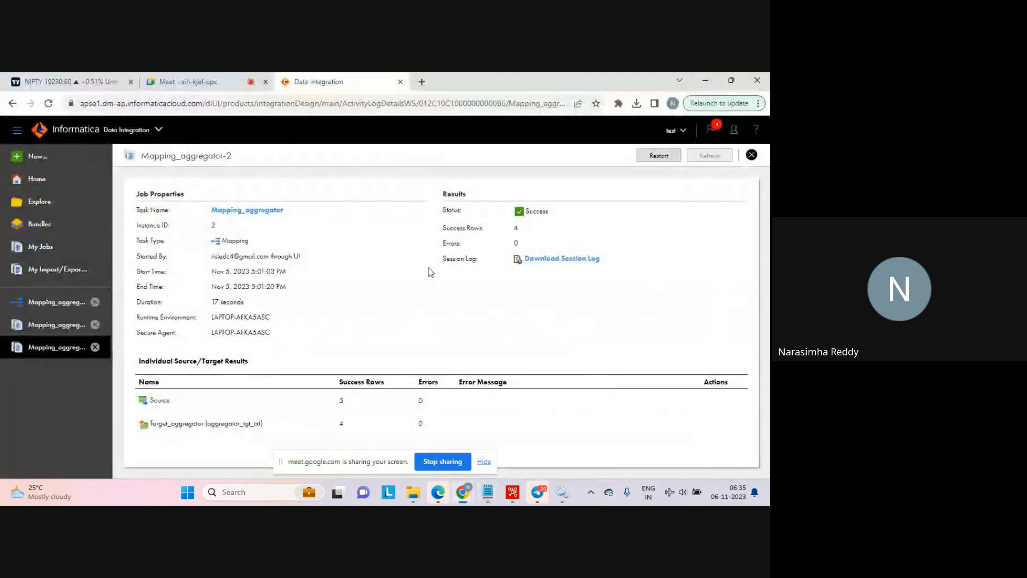
left_click(413, 491)
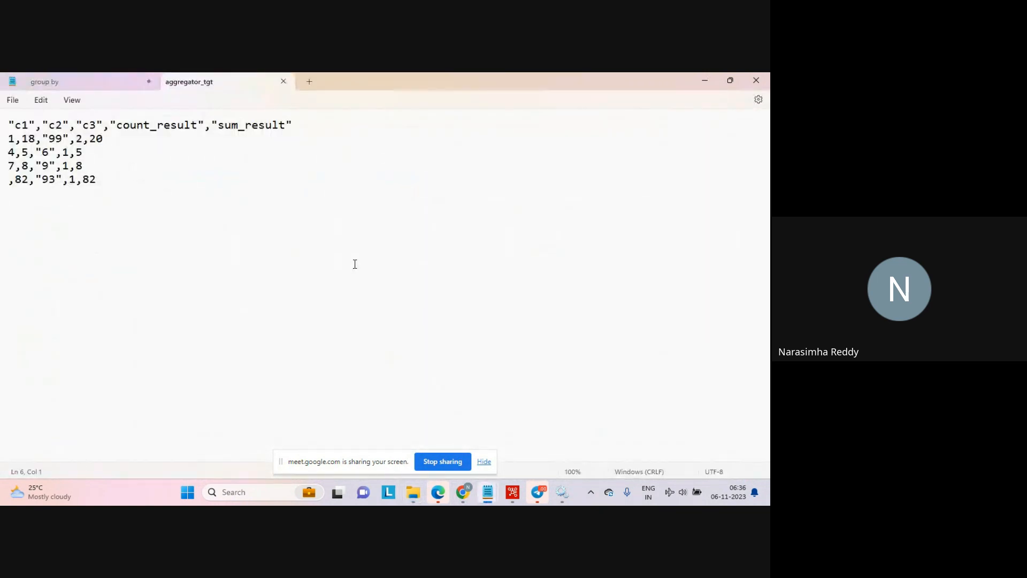
Check the sum_result column in aggregator_tgt against the c2 and count_result values of each group
left_click_drag(111, 125, 307, 131)
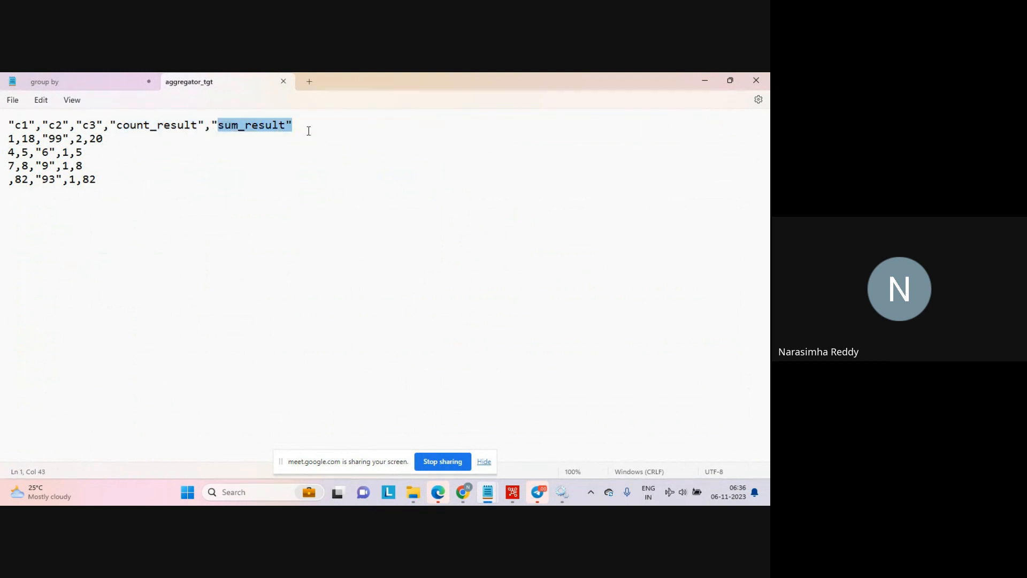
left_click(309, 131)
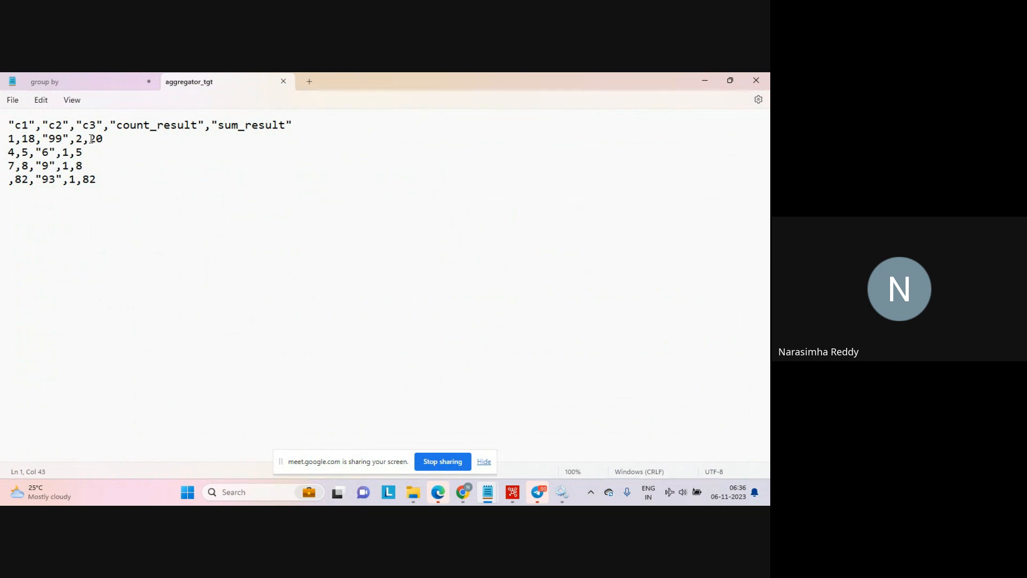
left_click_drag(91, 139, 107, 138)
left_click_drag(75, 154, 105, 181)
left_click_drag(21, 153, 29, 180)
left_click_drag(35, 138, 19, 137)
left_click_drag(85, 141, 155, 145)
left_click(155, 145)
Switch to Chrome, check the participants in the Google Meet call, and return to the Informatica Data Integration page
left_click(463, 492)
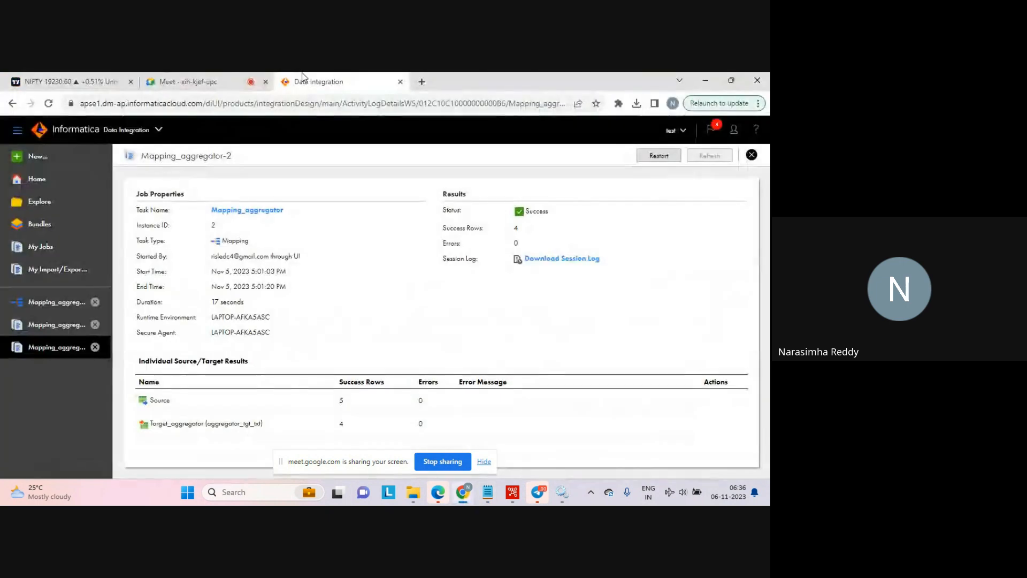
left_click(224, 83)
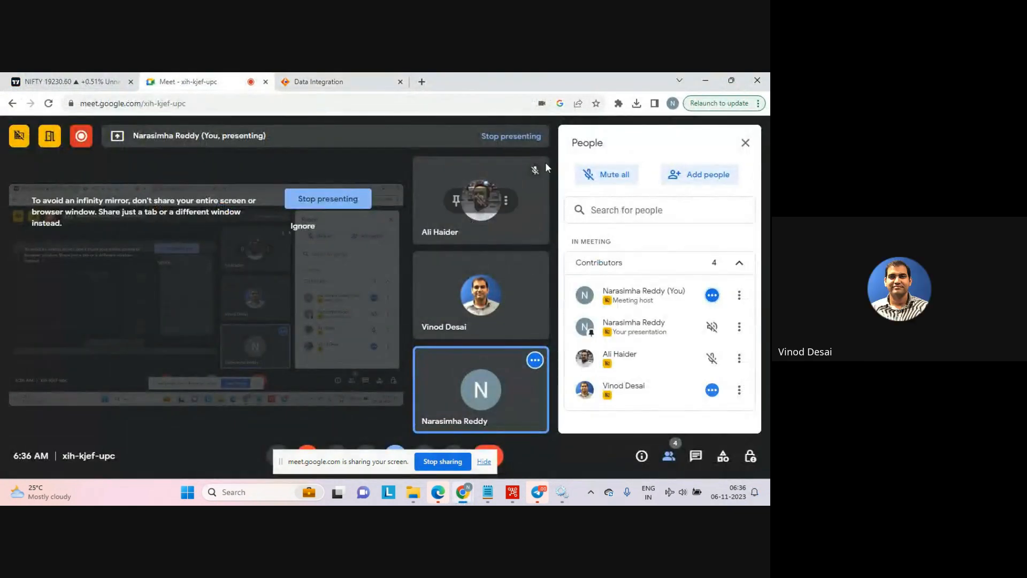
left_click(325, 82)
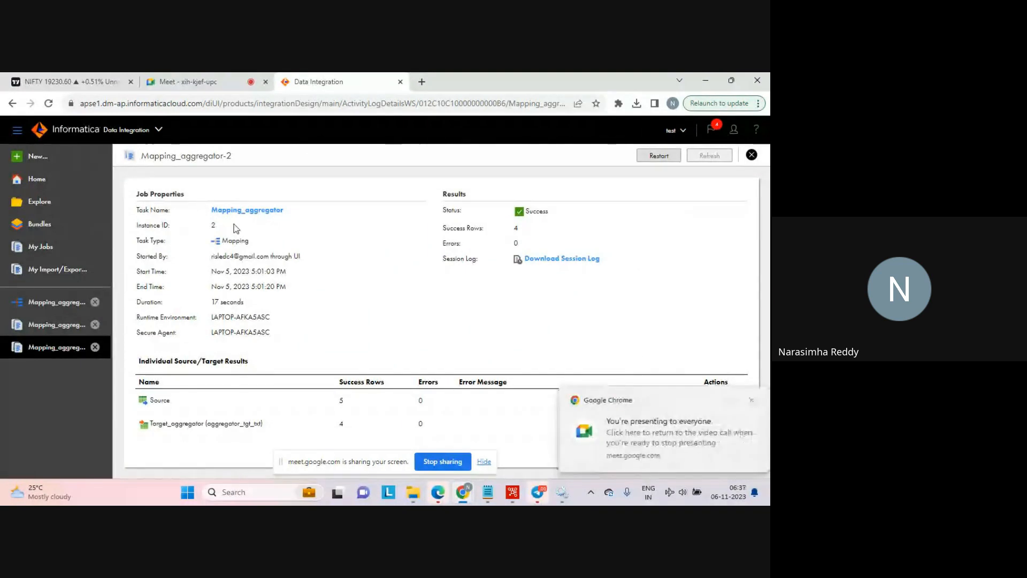
Return to the Mapping_aggregator design and show the Aggregator transformation's properties in a maximized view
left_click(31, 304)
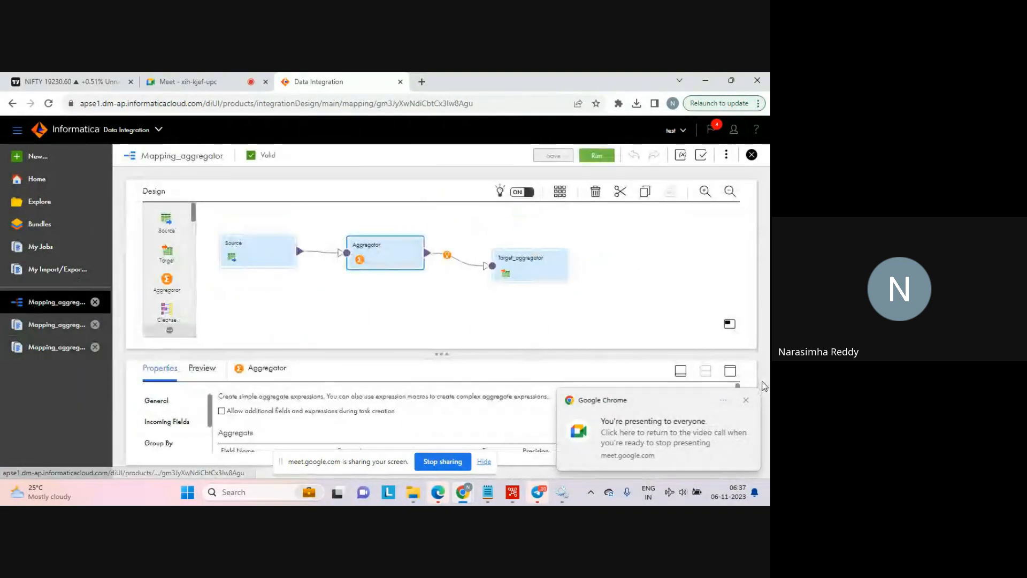
left_click(459, 284)
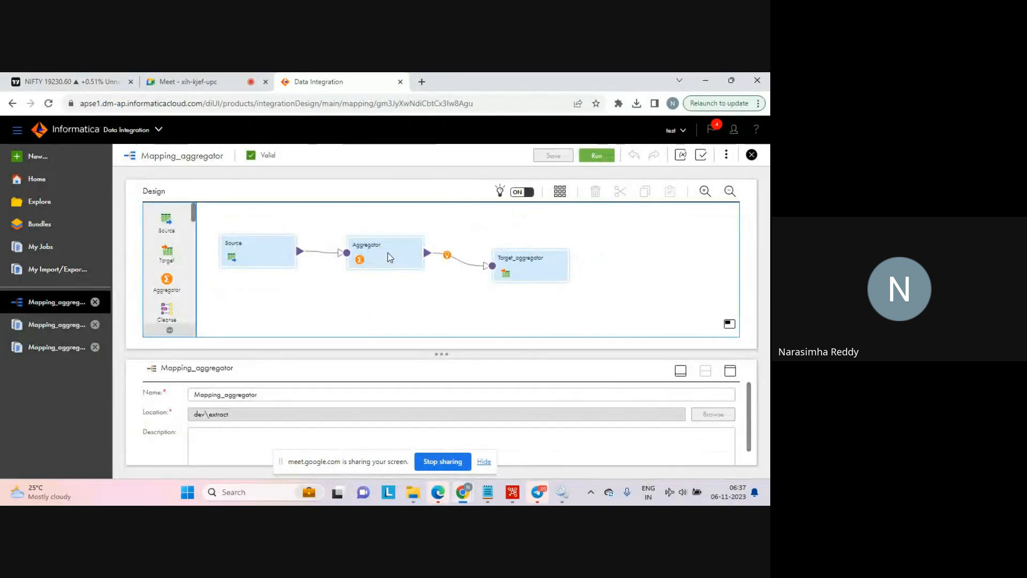
left_click(390, 257)
left_click(731, 371)
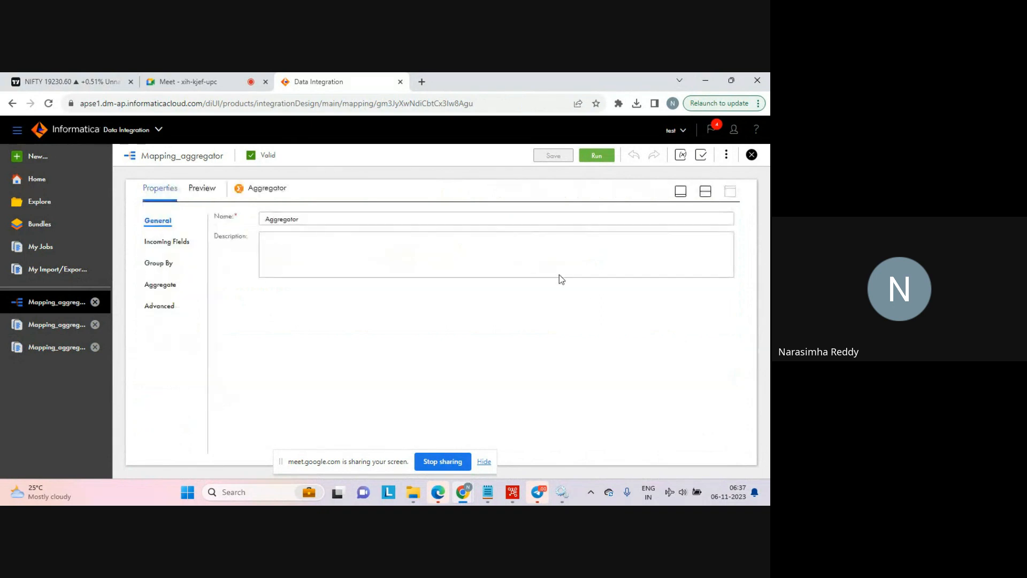
Add an integer output field named avg_result to the Aggregator's aggregate fields
left_click(170, 264)
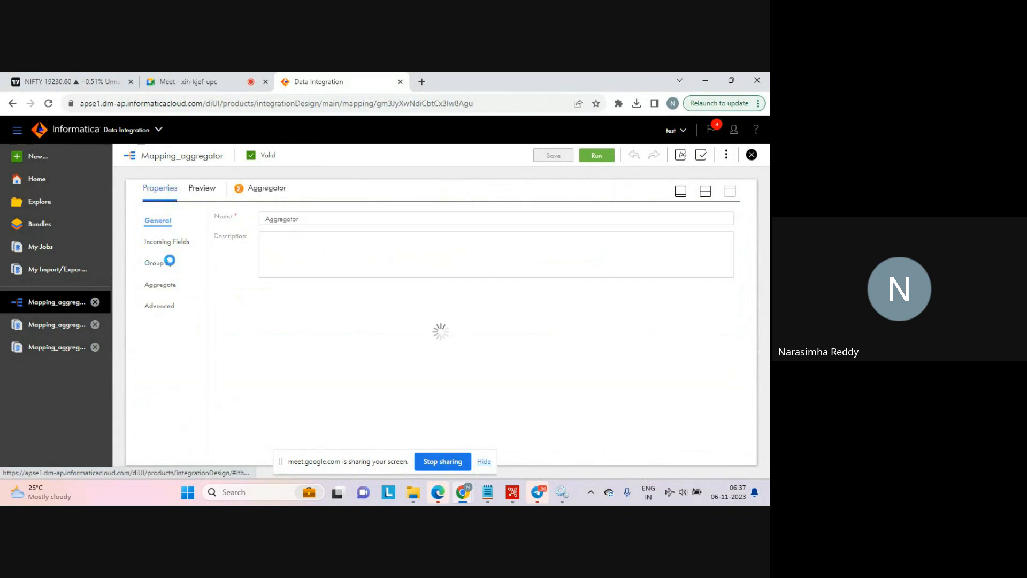
left_click(159, 285)
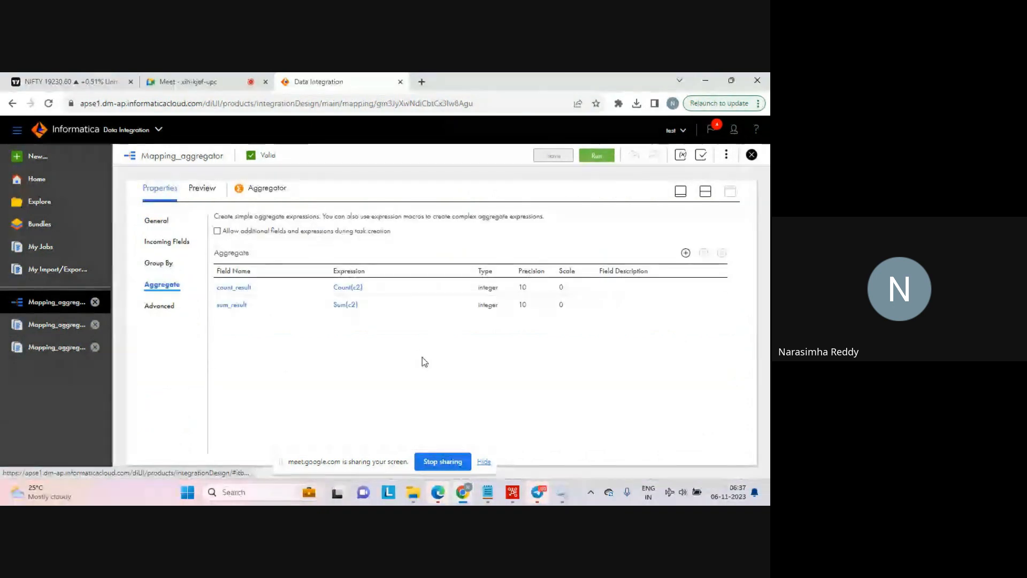
left_click(686, 252)
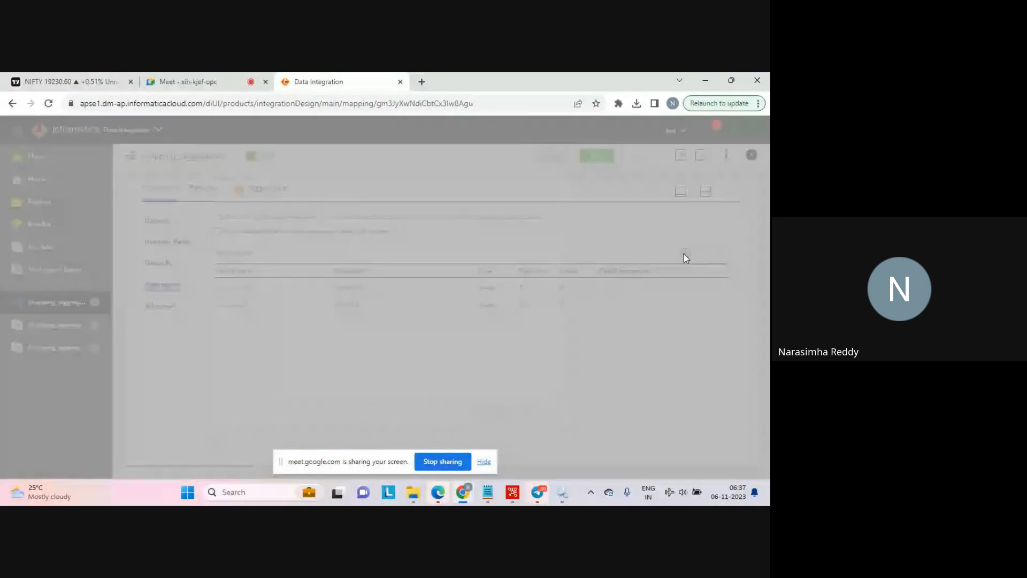
double_click(326, 249)
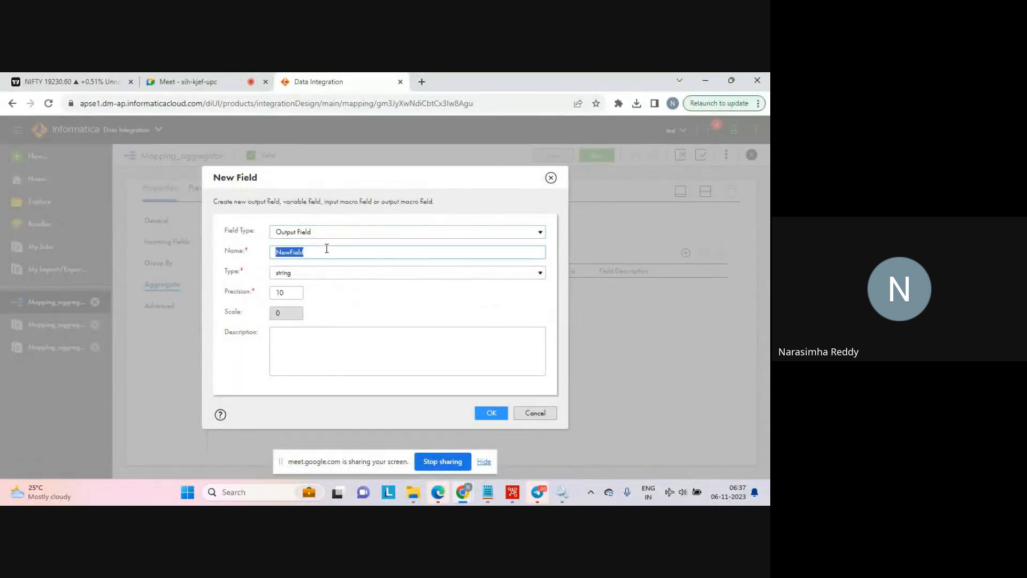
type("avg_result")
left_click(287, 274)
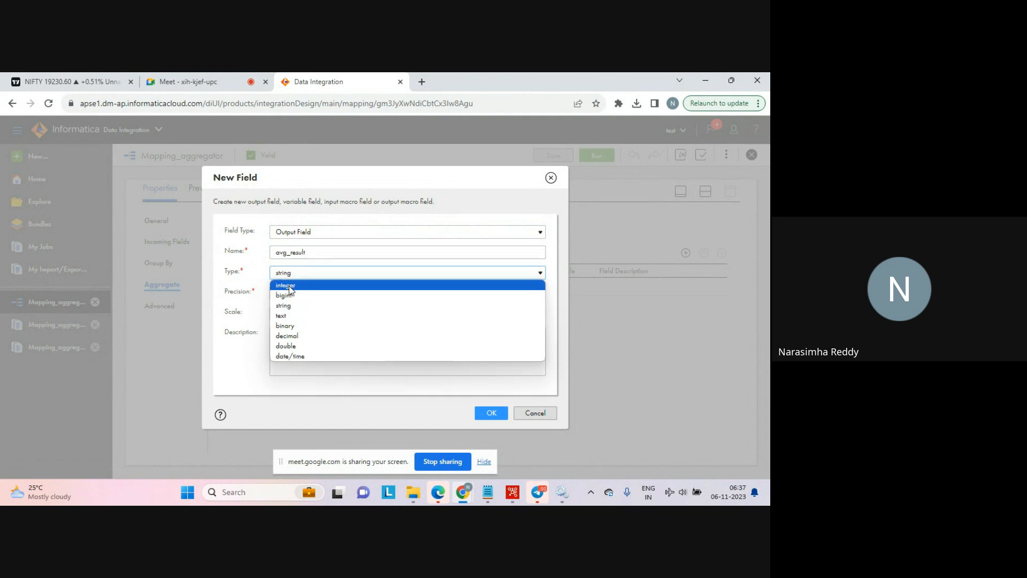
left_click(289, 285)
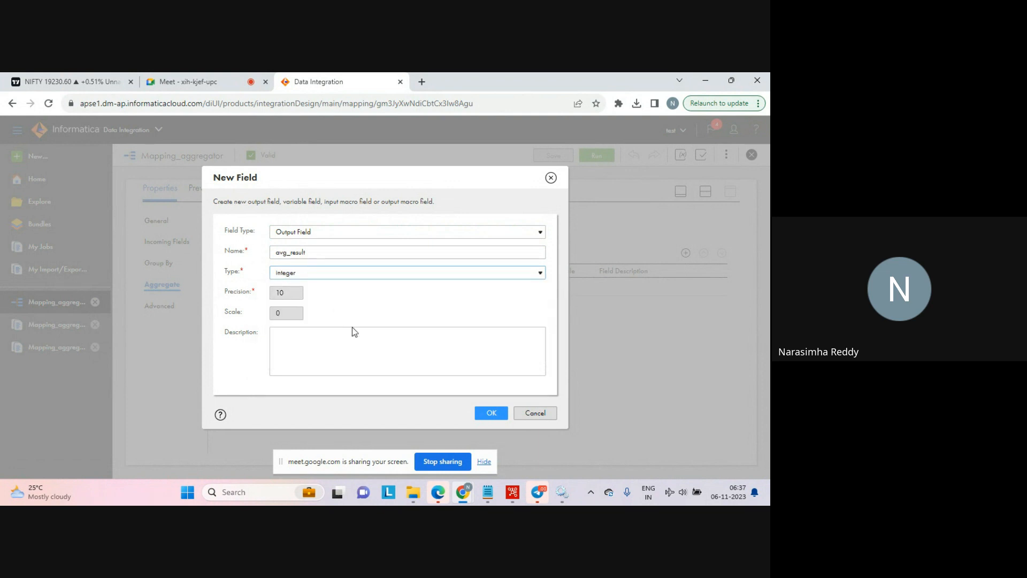
left_click(361, 350)
left_click(486, 413)
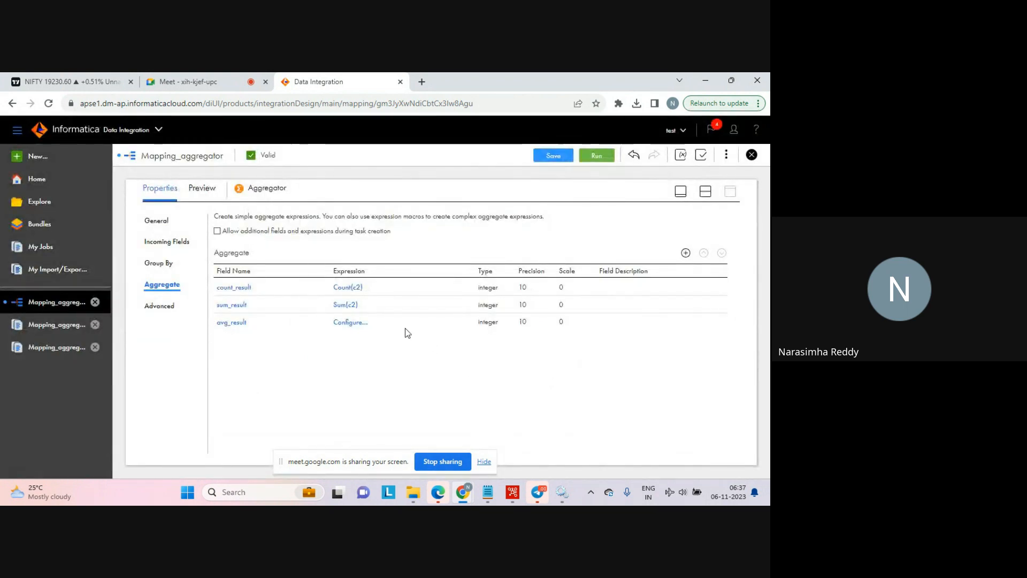
Build the avg_result expression as Avg(c2) from the built-in Avg aggregate function and the c2 field
left_click(360, 326)
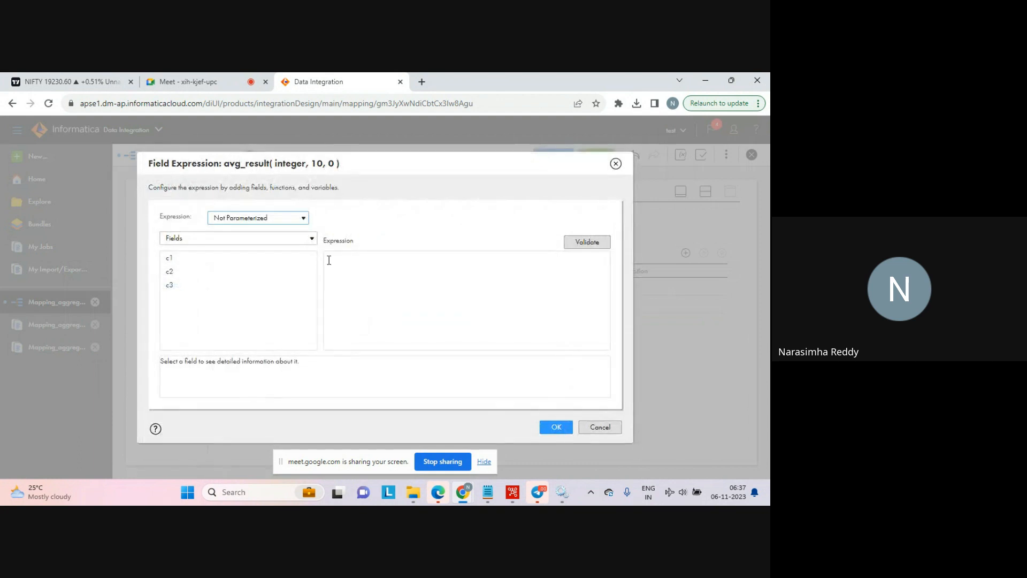
left_click(295, 244)
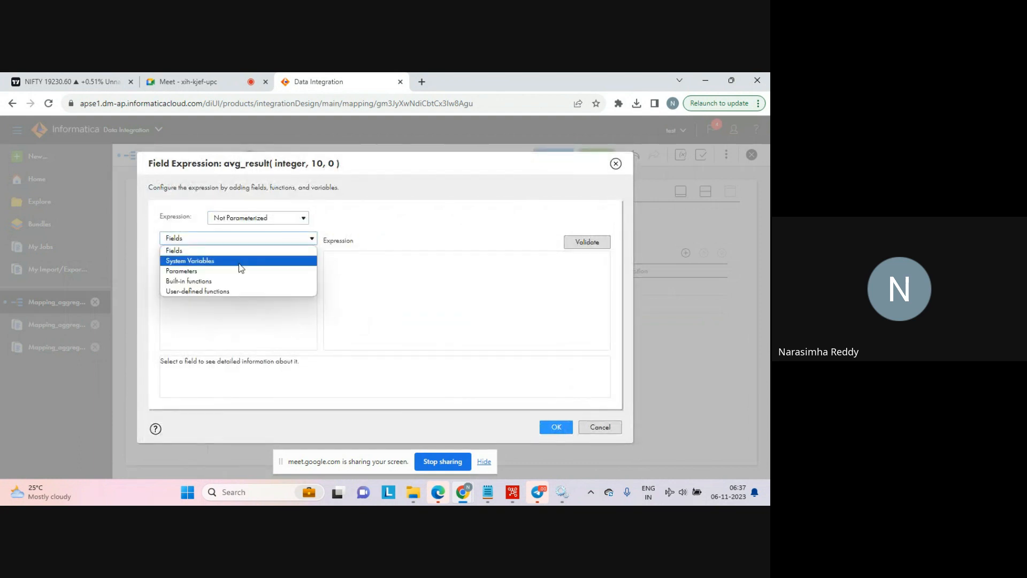
left_click(224, 281)
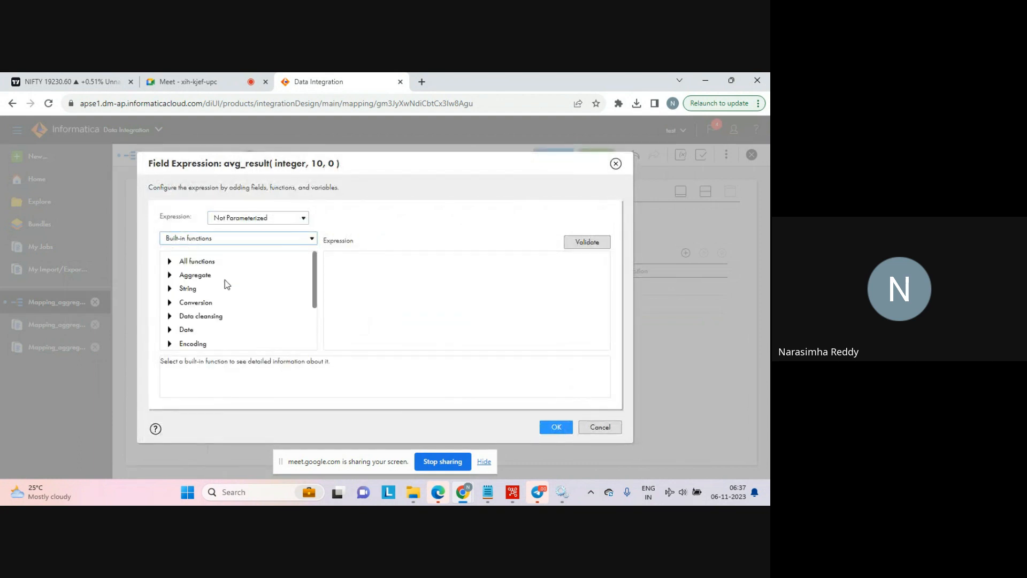
left_click(169, 274)
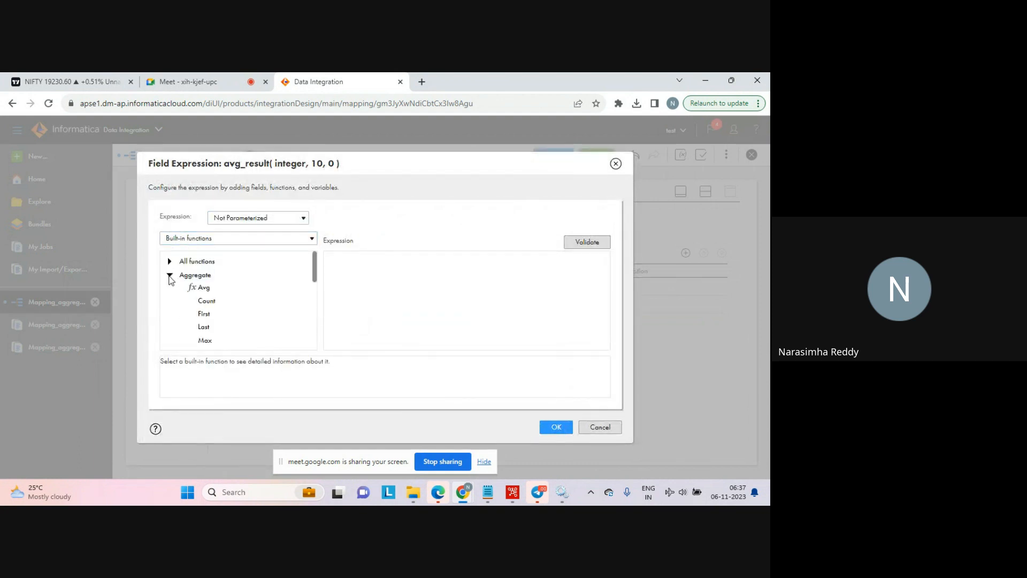
double_click(204, 288)
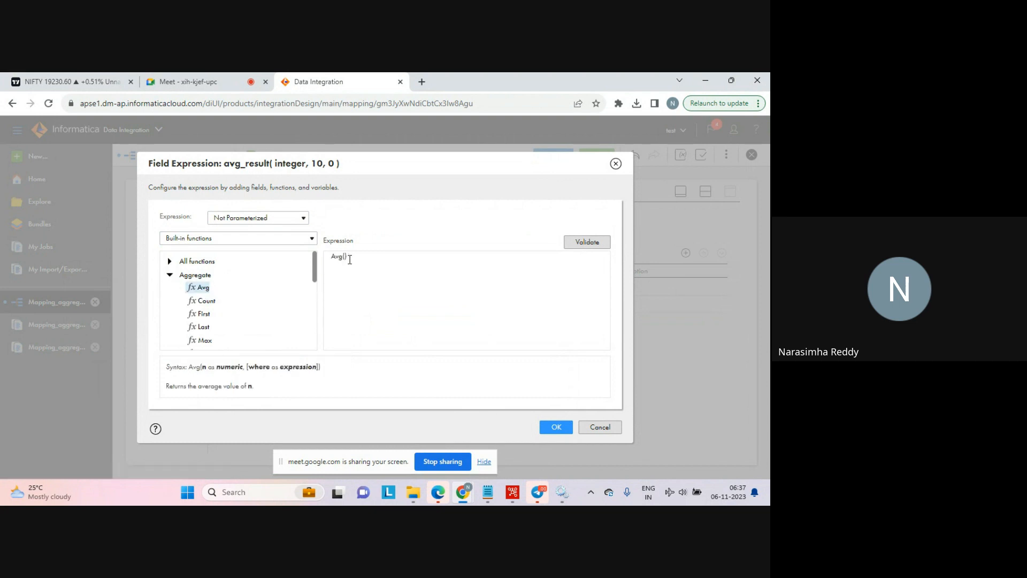
left_click(235, 237)
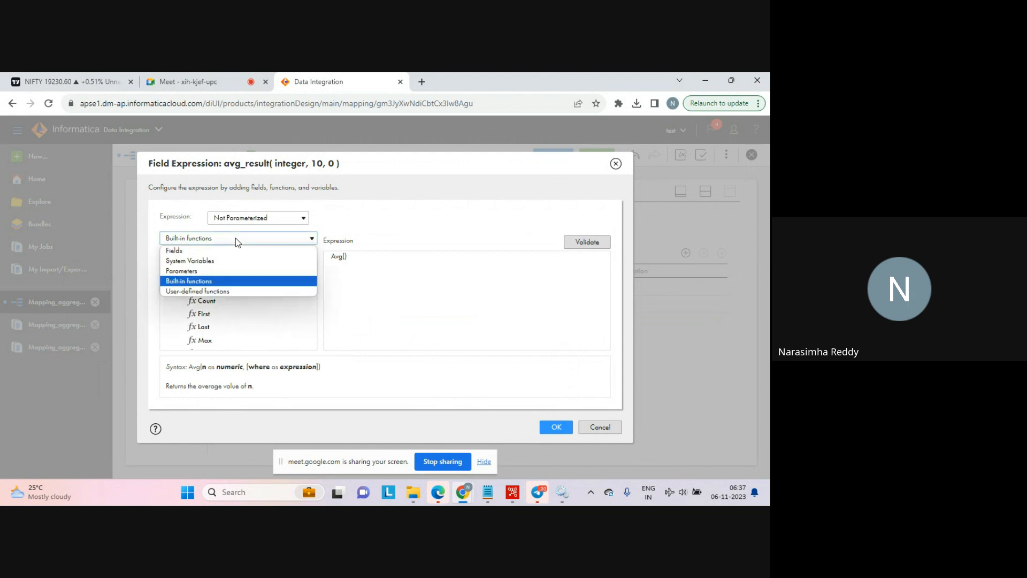
left_click(200, 255)
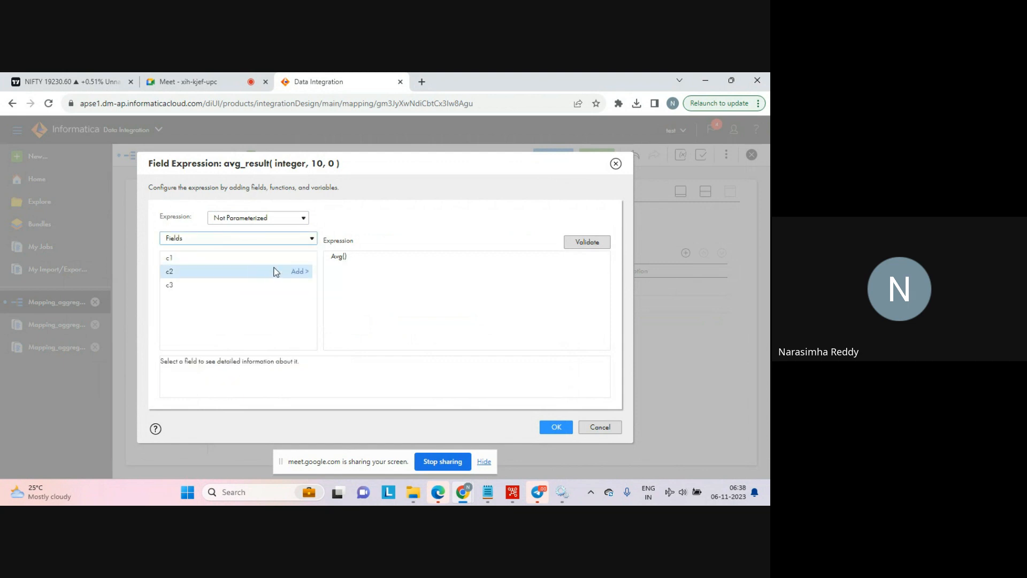
left_click(303, 272)
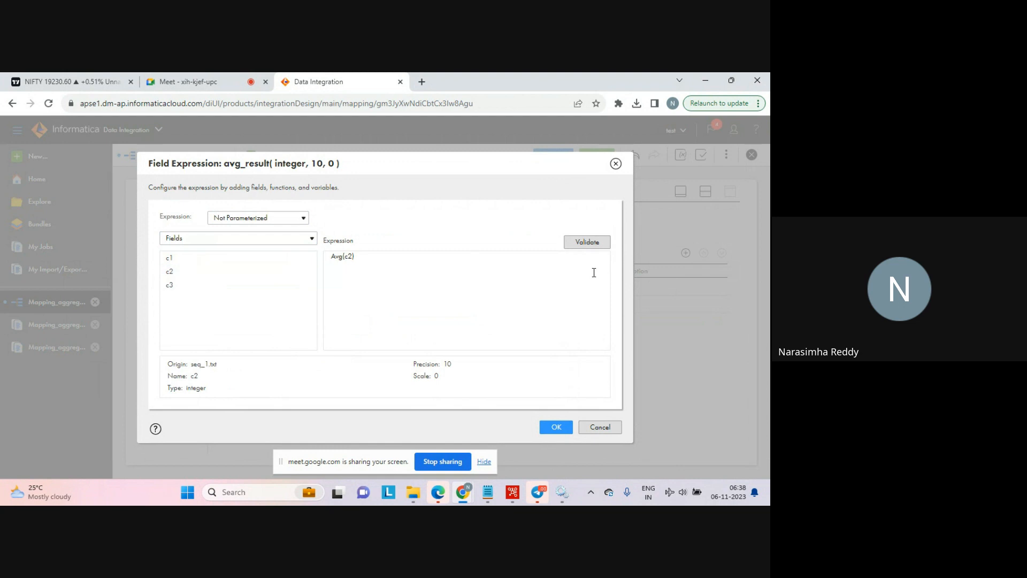
Validate the avg_result expression and accept it
left_click(589, 245)
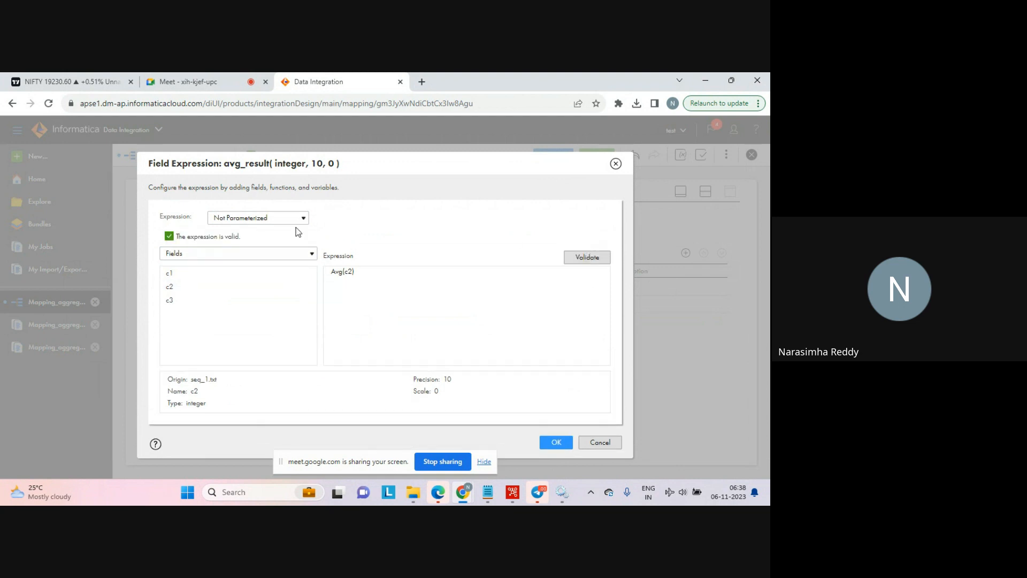
left_click_drag(243, 238, 178, 237)
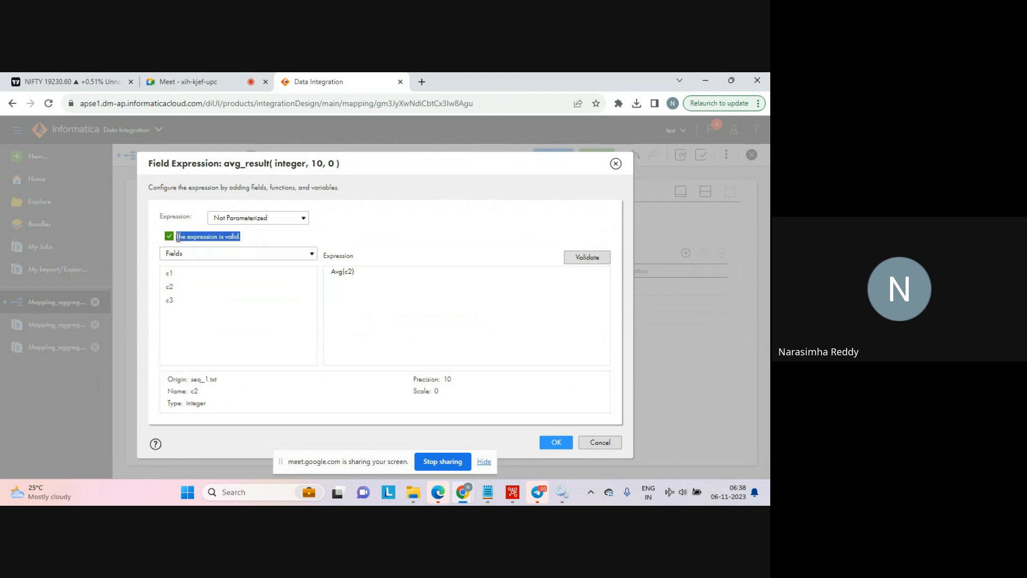
left_click(448, 235)
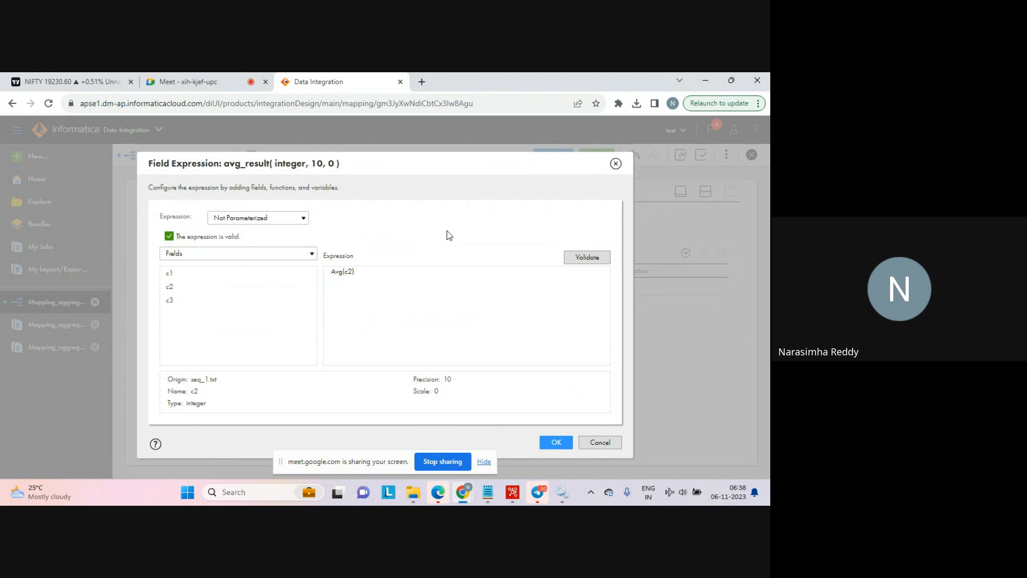
left_click(557, 443)
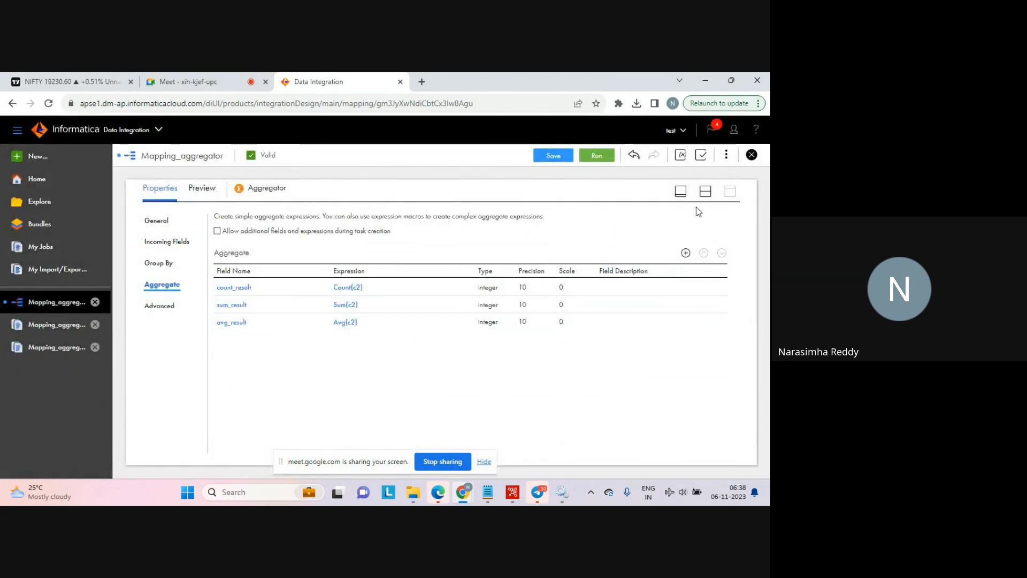
Save and run Mapping_aggregator from the split design view, and refresh its run status in the job list
left_click(704, 193)
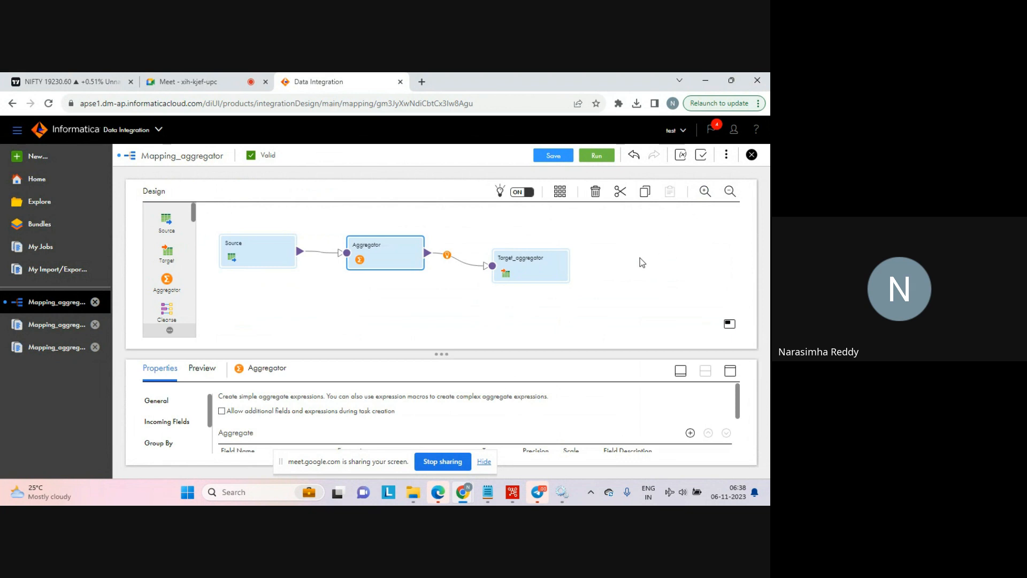
left_click(553, 155)
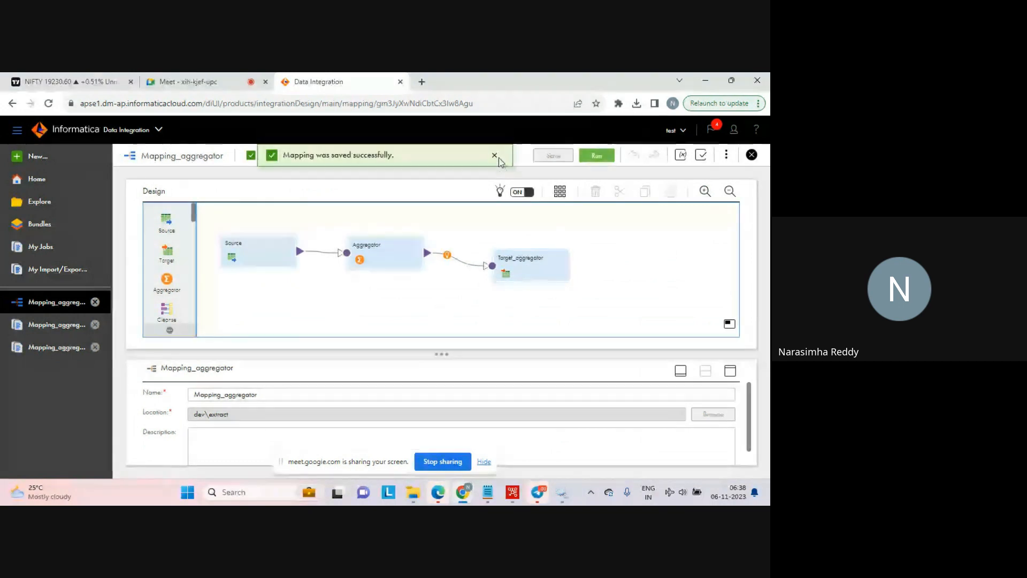
left_click(495, 156)
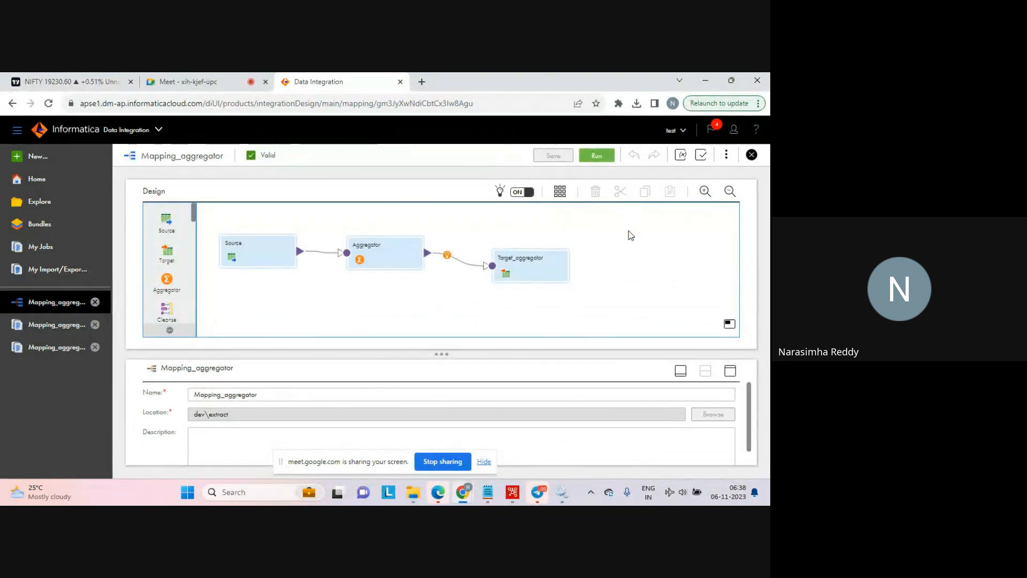
left_click(599, 156)
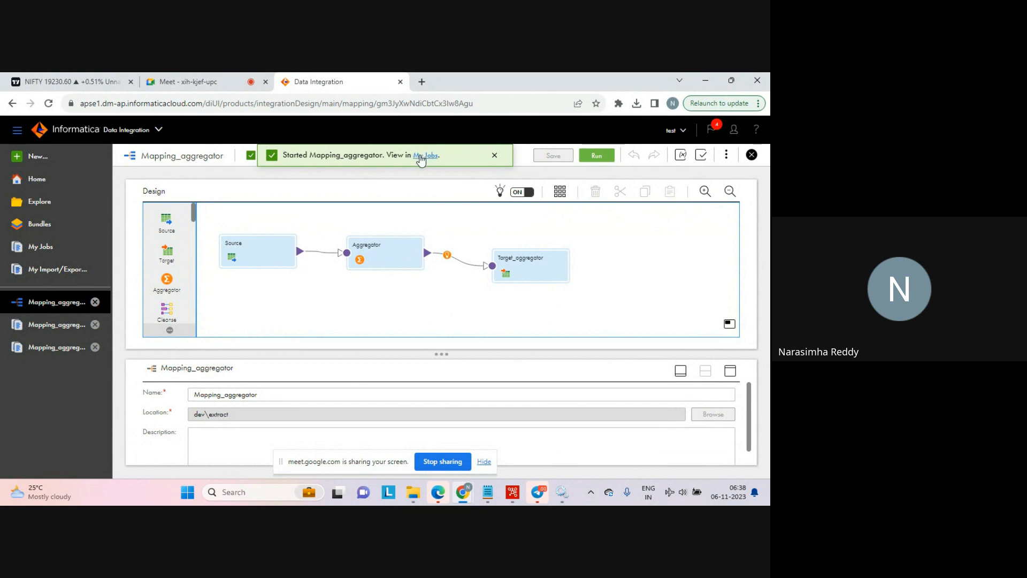
left_click(421, 155)
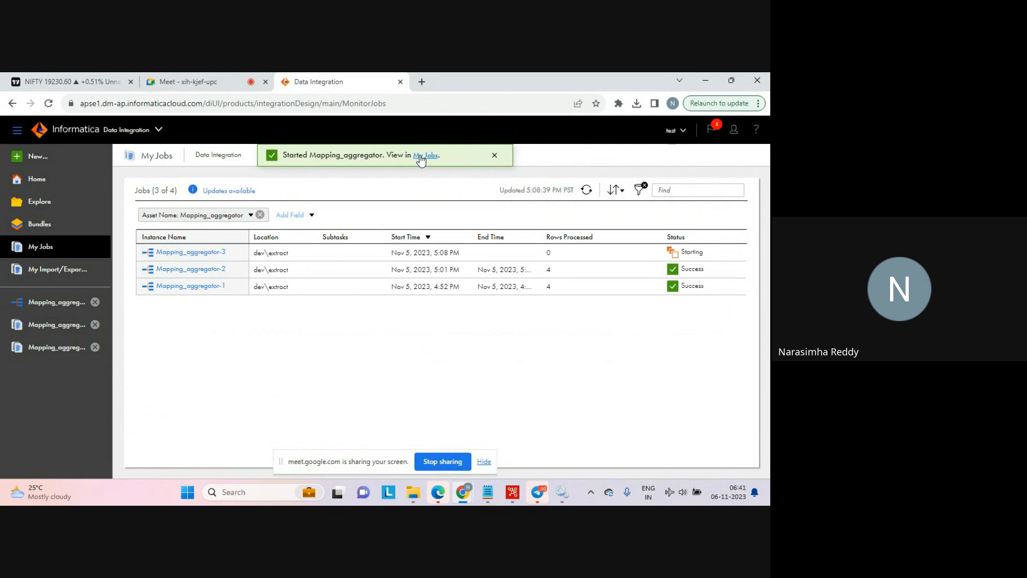
left_click(587, 191)
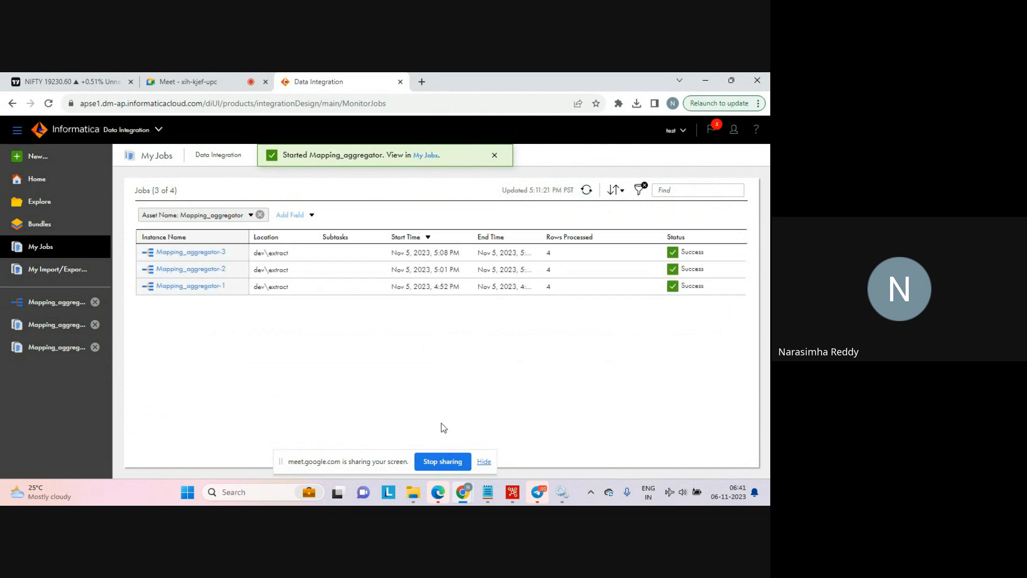
Open the newly written aggregator_tgt file from File Explorer, check avg_result for the c1 = 1 group, and close the file
mouse_move(419, 491)
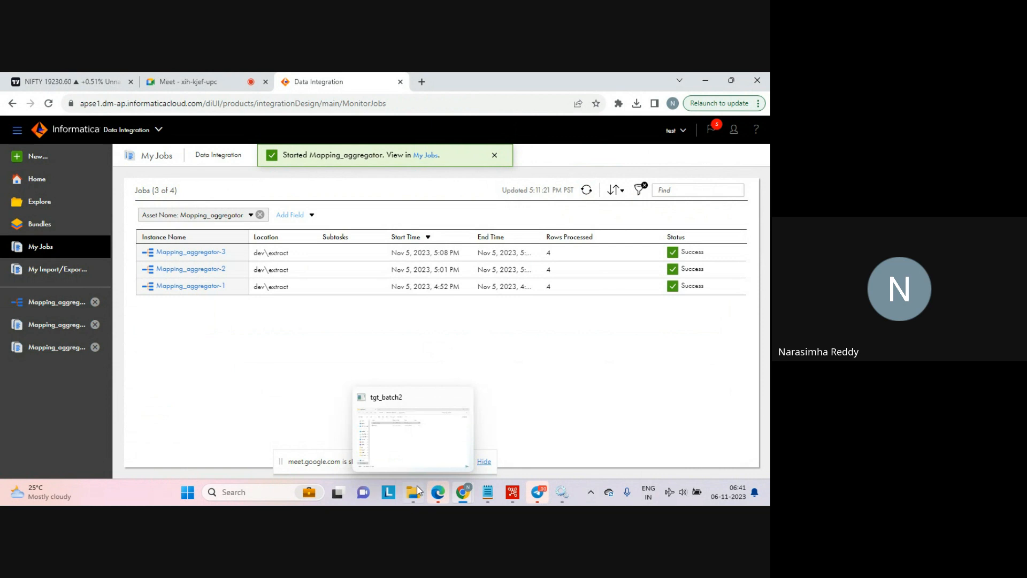
left_click(417, 489)
left_click_drag(111, 141, 135, 143)
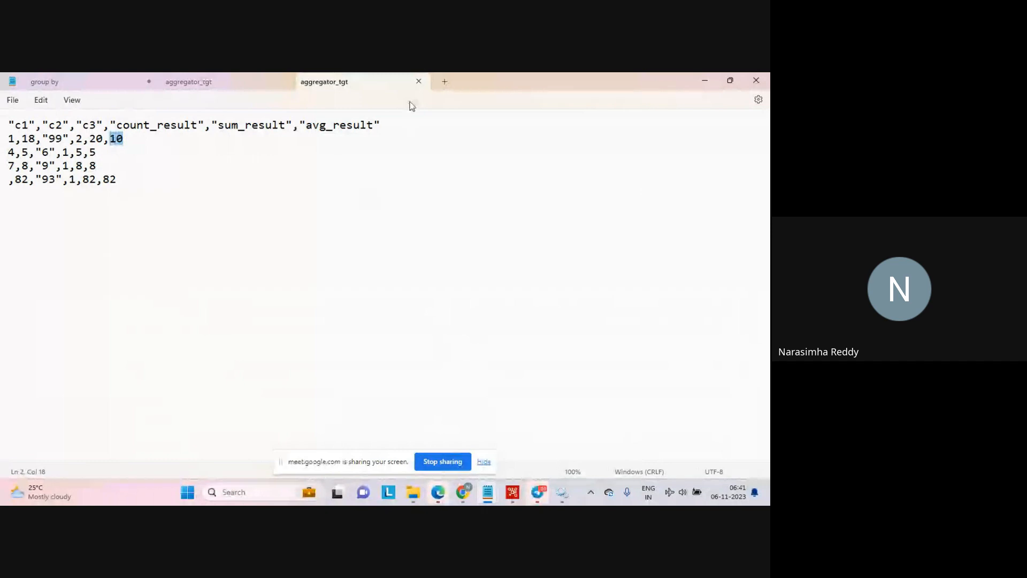
left_click(419, 82)
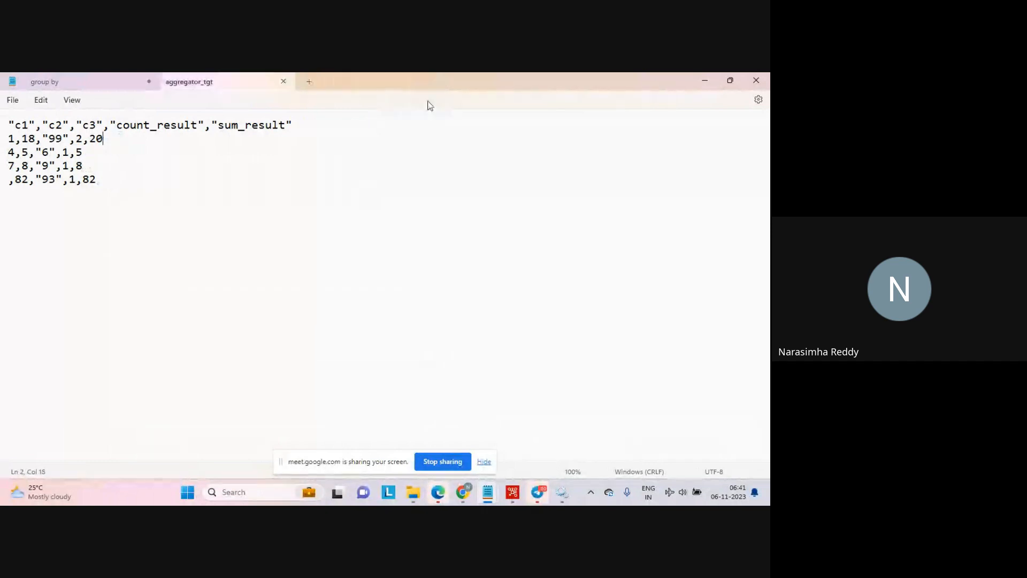
left_click(704, 81)
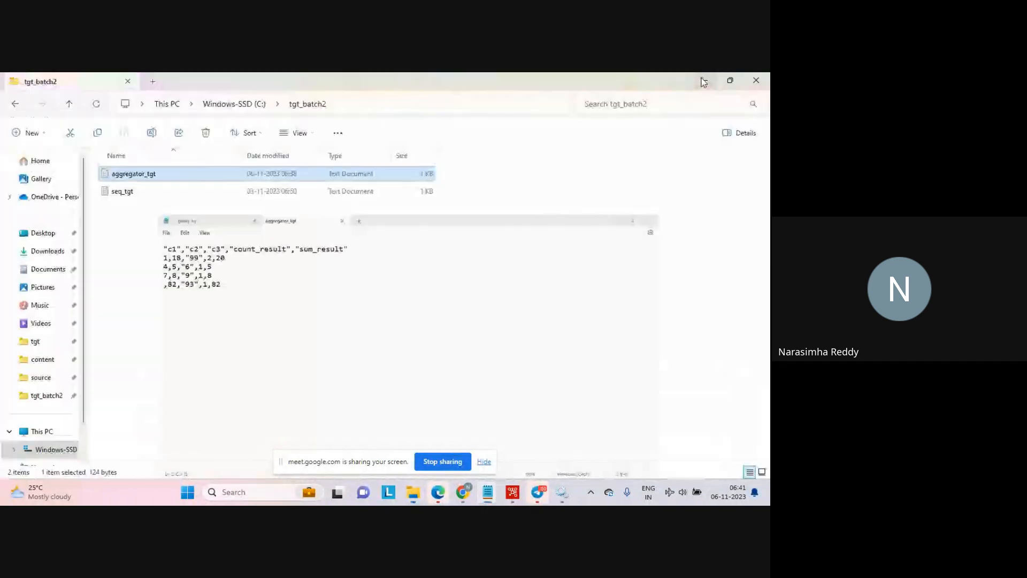
Return to the Informatica Data Integration page in Chrome and open the New Asset dialog
left_click(422, 271)
left_click(464, 494)
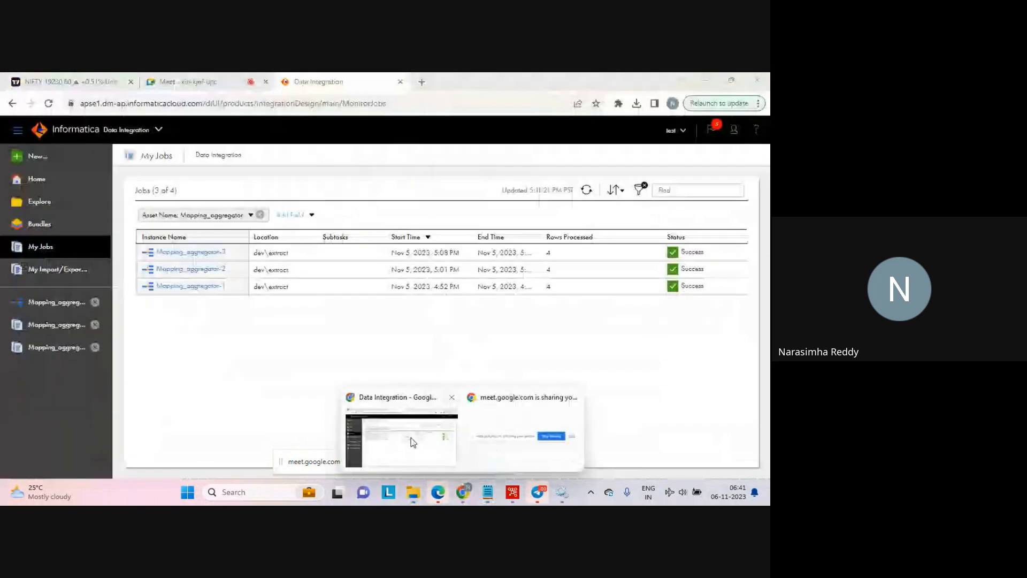
left_click(413, 441)
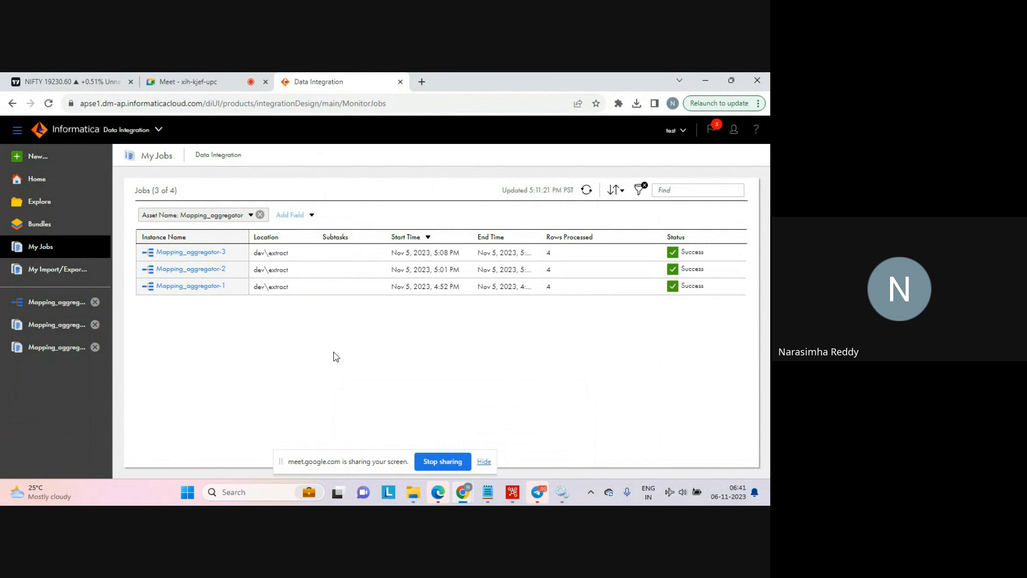
left_click(47, 160)
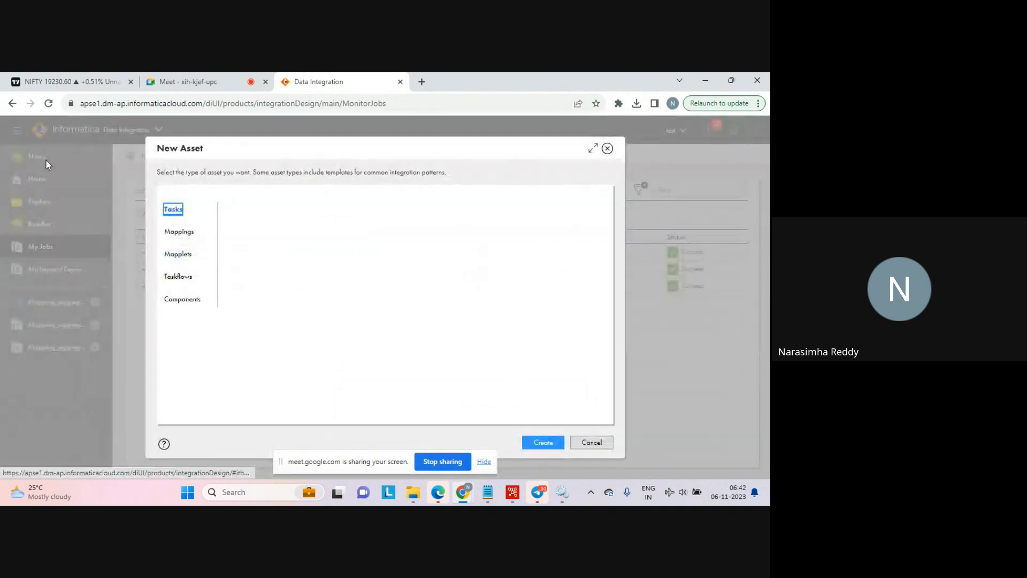
Switch to the group by notes in Notepad and add a "sorter:" heading below the aggregator notes
left_click(485, 491)
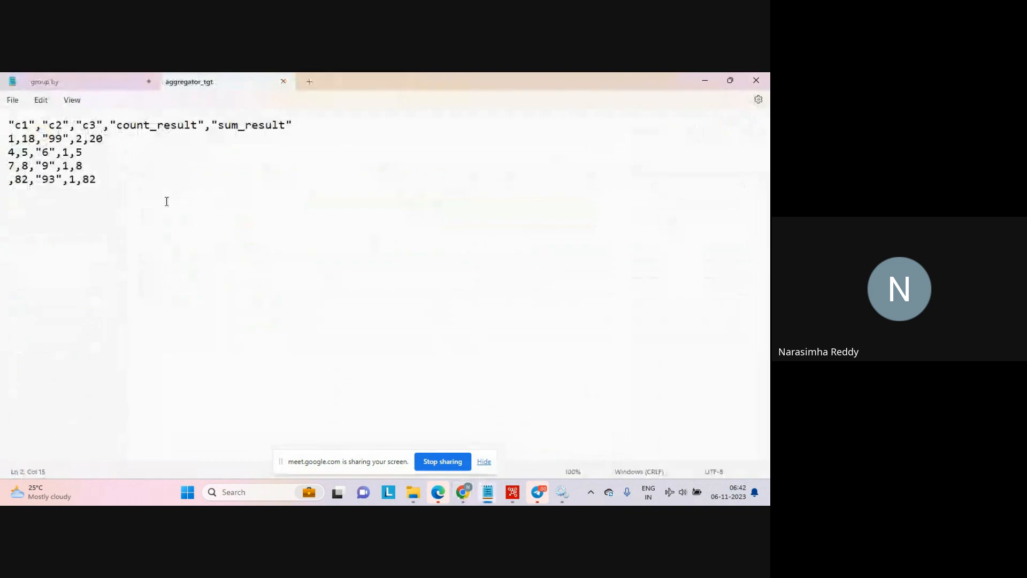
left_click(92, 83)
left_click(112, 334)
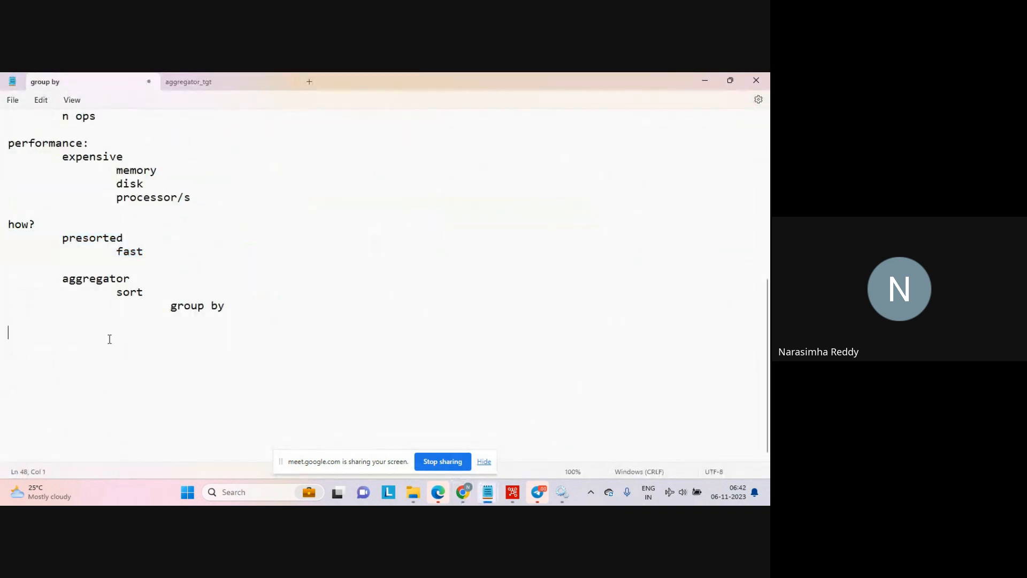
key("Return")
key("Return")
type("sotter")
key("BackSpace")
key("BackSpace")
key("BackSpace")
key("BackSpace")
type("rt")
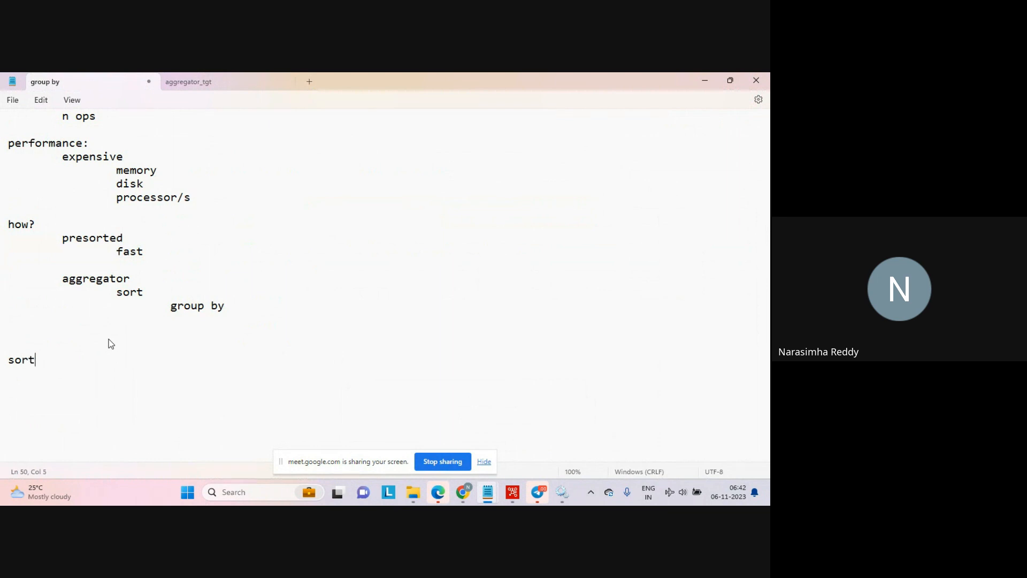
type("er:")
key("Return")
key("Return")
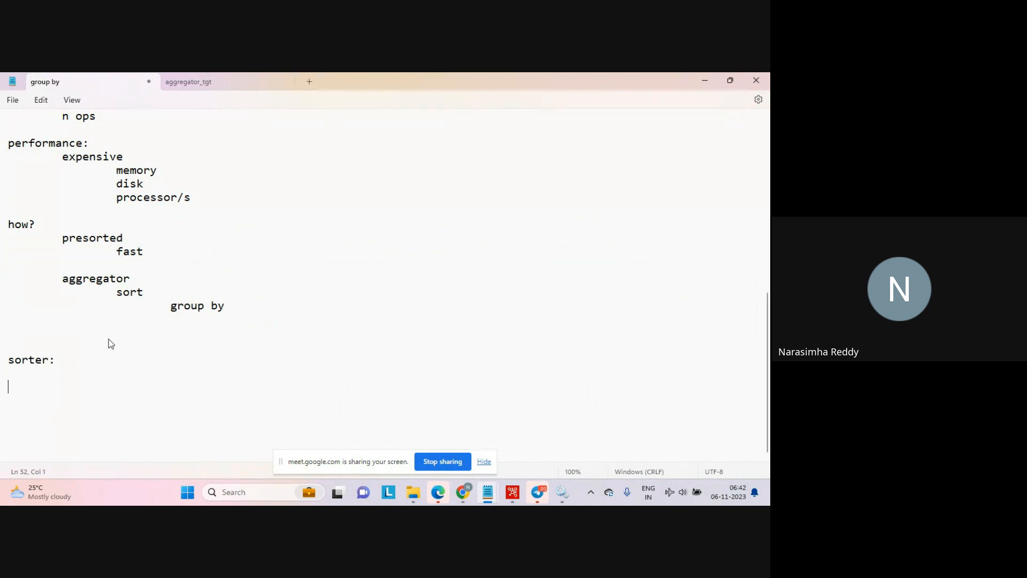
Write the indented line "to arrange the data on asc/desc" under the sorter heading
type("to arra")
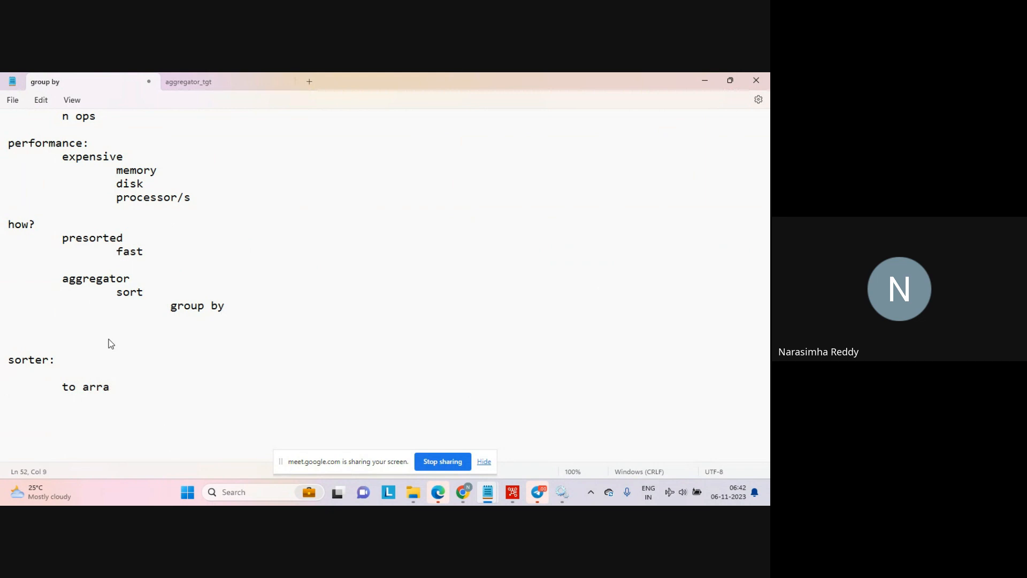
type("gnge the data on as")
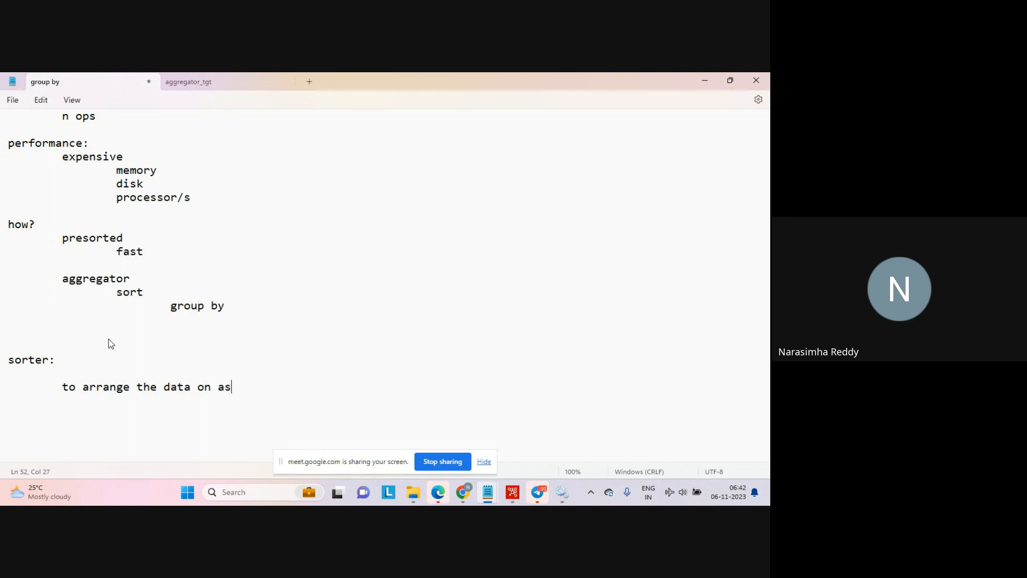
type("c/desc")
key("Return")
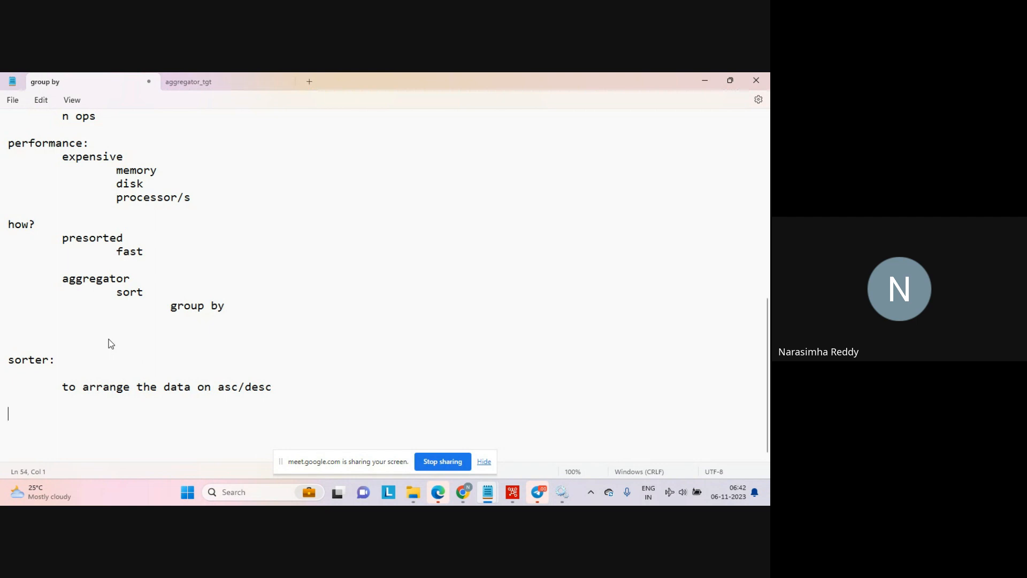
key("Up")
key("shift+End")
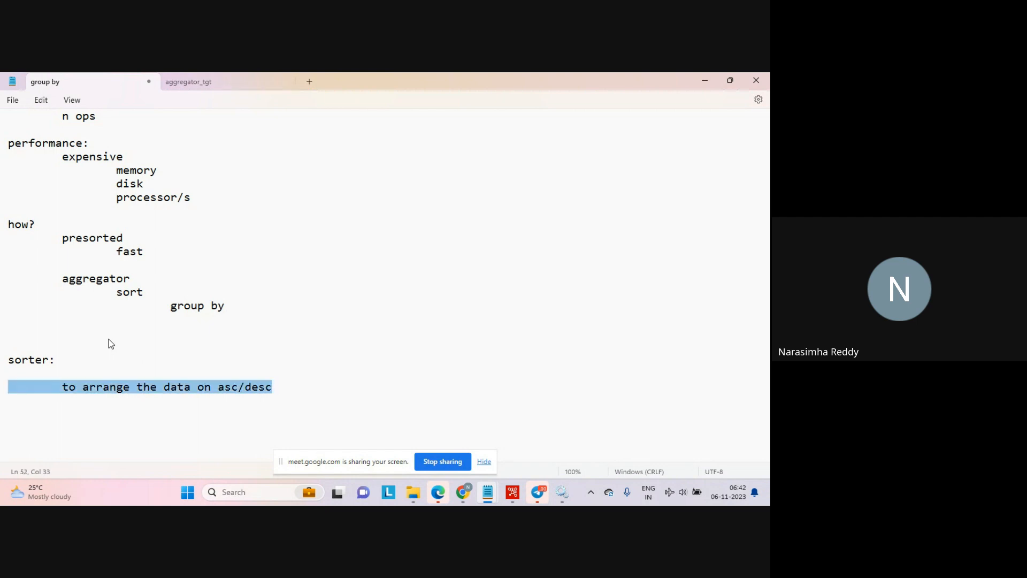
key("Home")
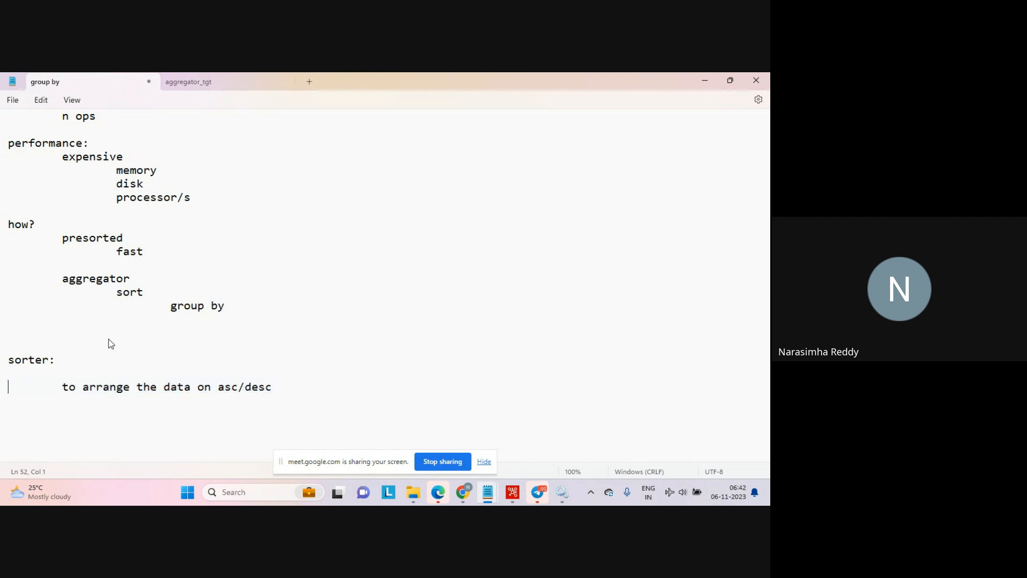
Add "key" and "order" lines below the sorter description, with "asc/desc" indented under order
key("Down")
key("Down")
key("Return")
key("Return")
key("Return")
key("Up")
key("Up")
key("Up")
type("key")
type("ke")
key("BackSpace")
key("BackSpace")
key("BackSpace")
type("order")
key("Tab")
type("asc/desc")
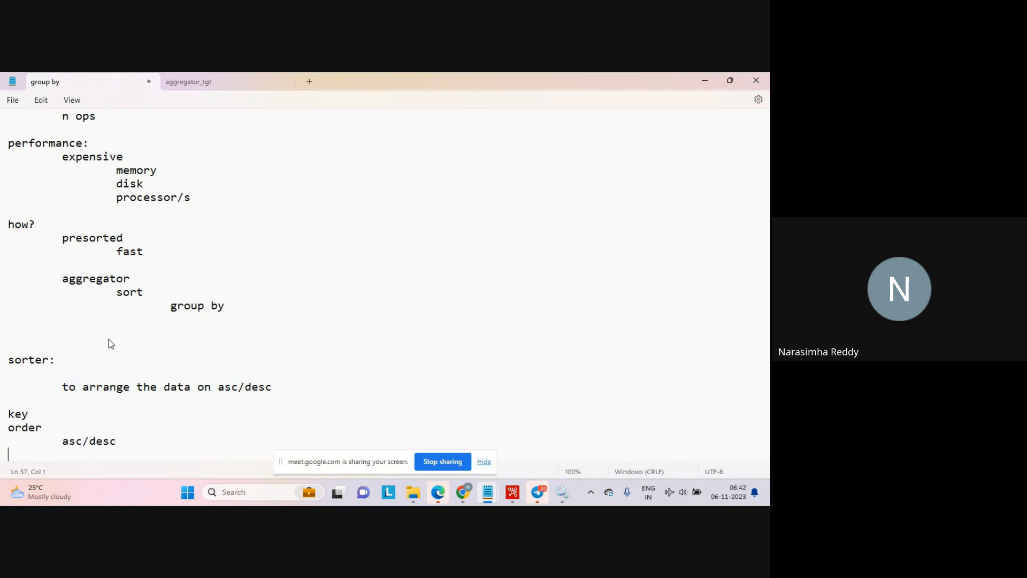
Add the example values to the sorter notes: c1 indented under key and desc under order
key("Up")
key("Up")
key("Down")
key("Return")
key("Up")
key("Tab")
type("c1")
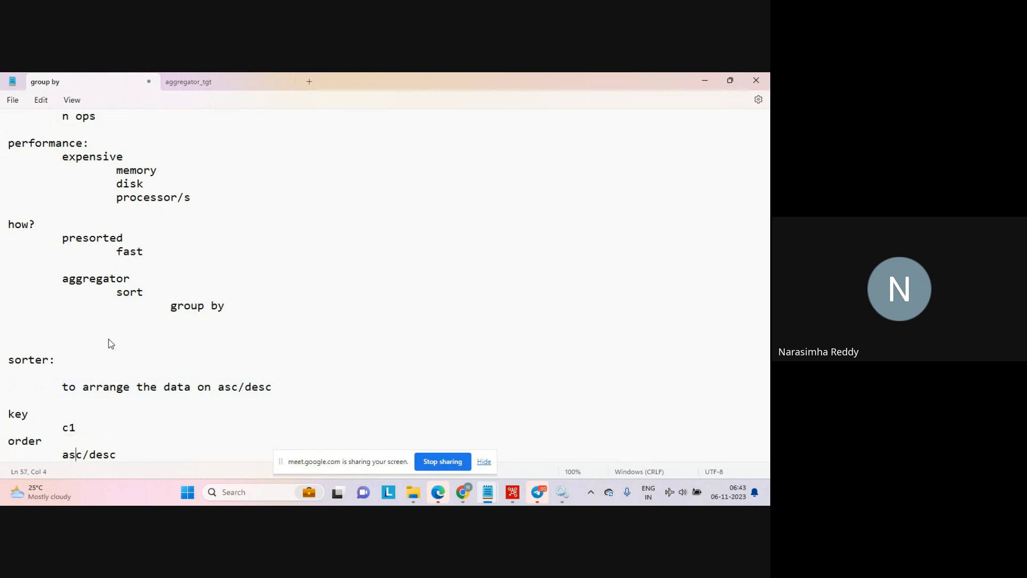
key("Down")
type("desc")
key("Return")
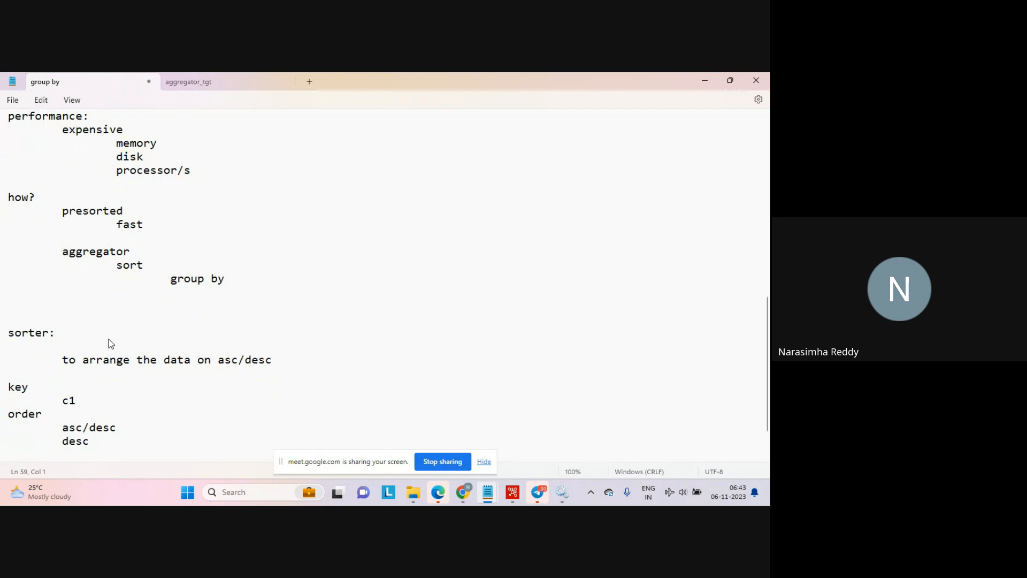
Review the sorter description, key and order lines by highlighting them, and leave an empty line below
key("shift+Up")
key("shift+Up")
key("shift+Up")
key("shift+Up")
key("shift+Up")
key("shift+Up")
key("shift+Up")
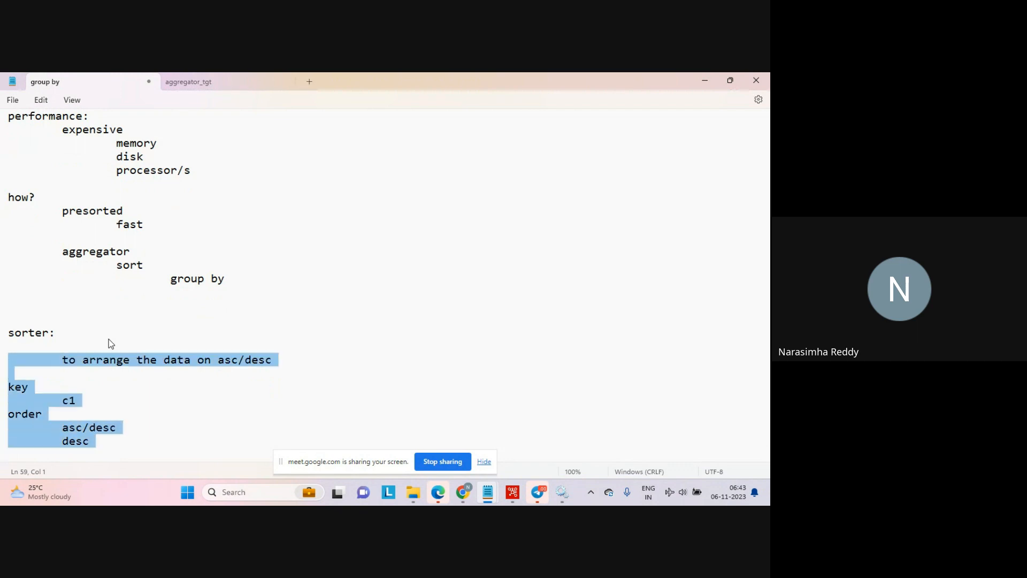
key("shift+Down")
key("shift+Down")
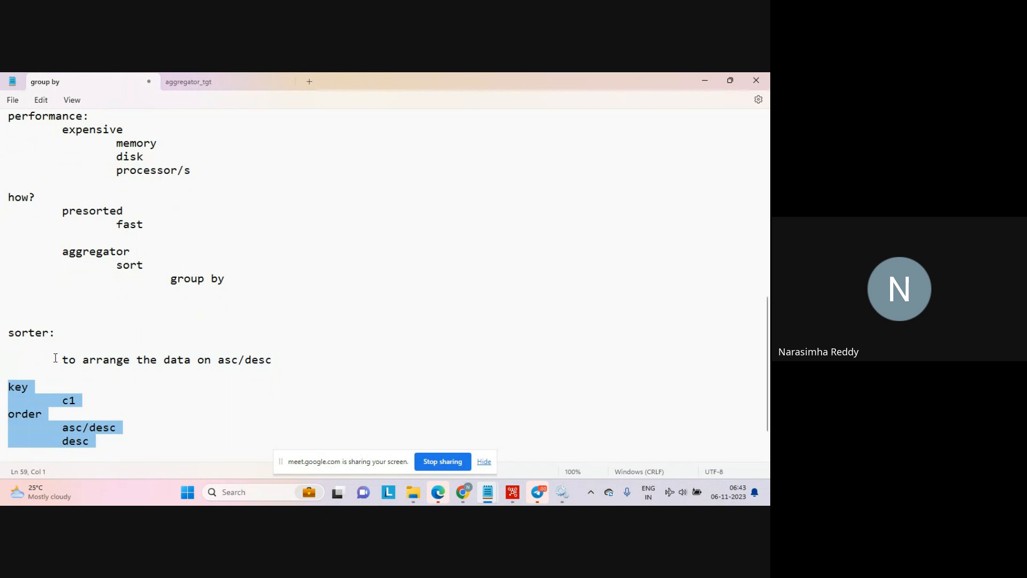
left_click(79, 347)
left_click_drag(78, 348, 120, 452)
left_click(122, 458)
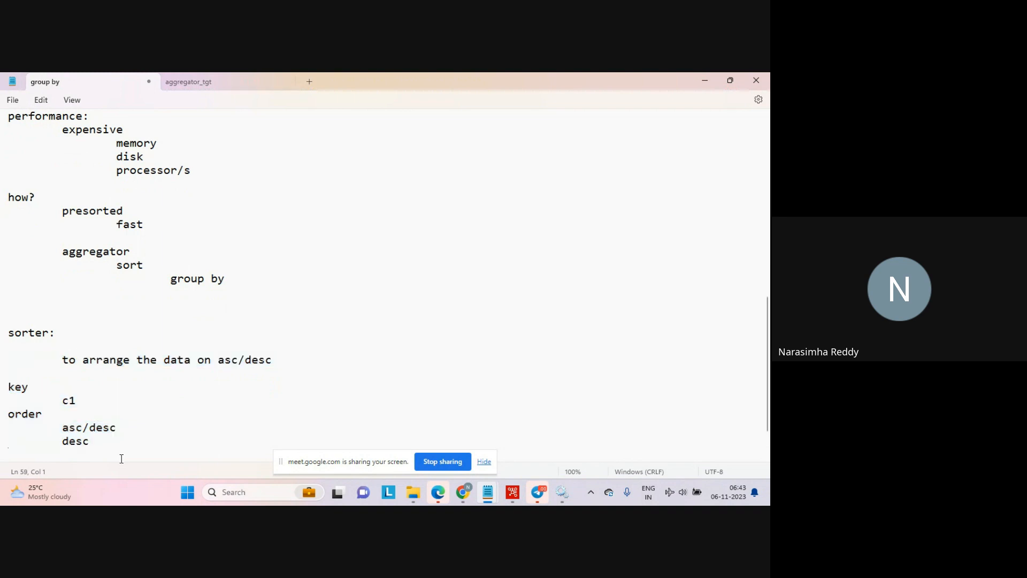
key("Return")
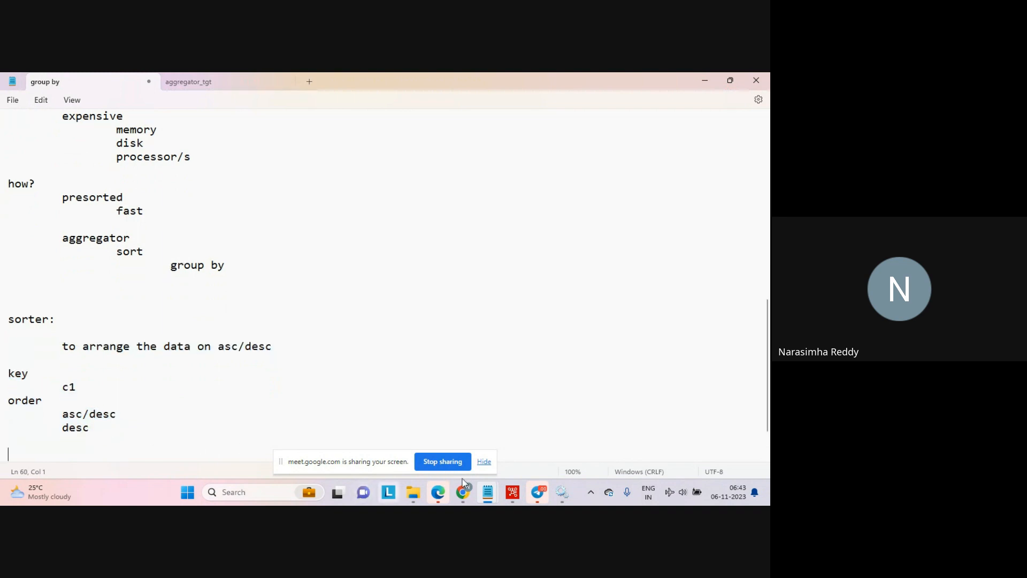
Return to the Informatica page in Chrome and create a new asset of type Mapping
mouse_move(470, 496)
left_click(411, 442)
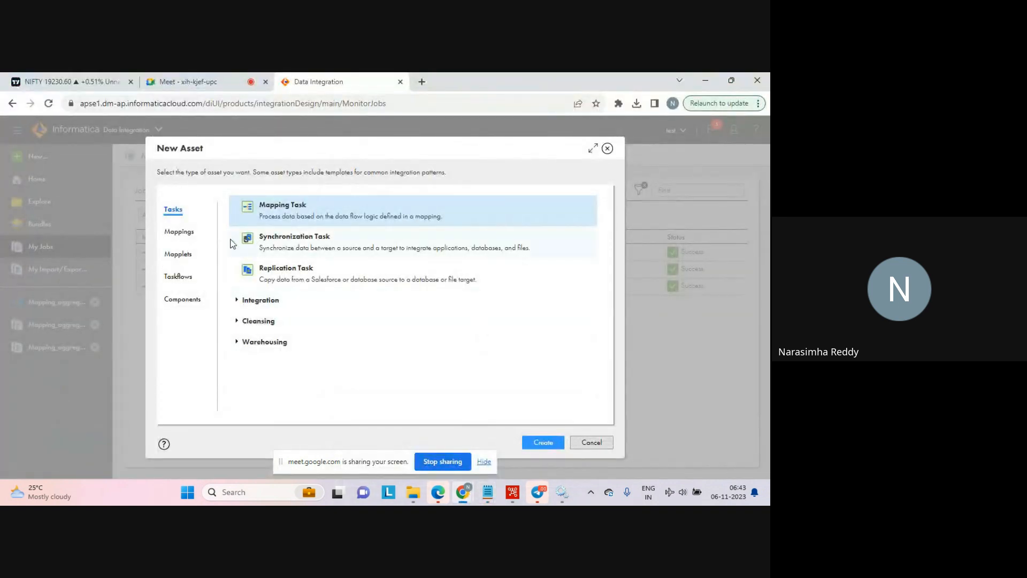
left_click(184, 232)
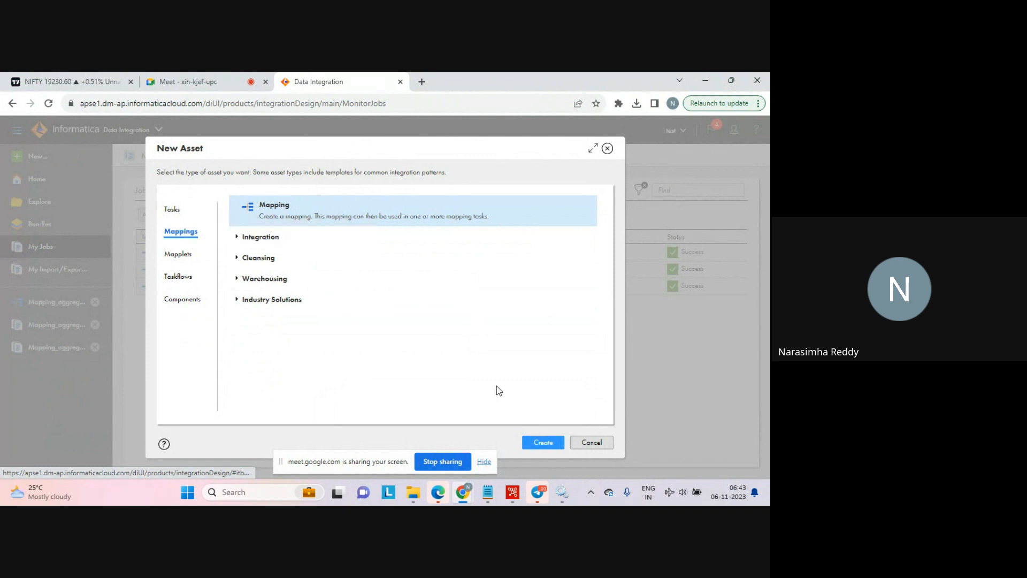
left_click(542, 444)
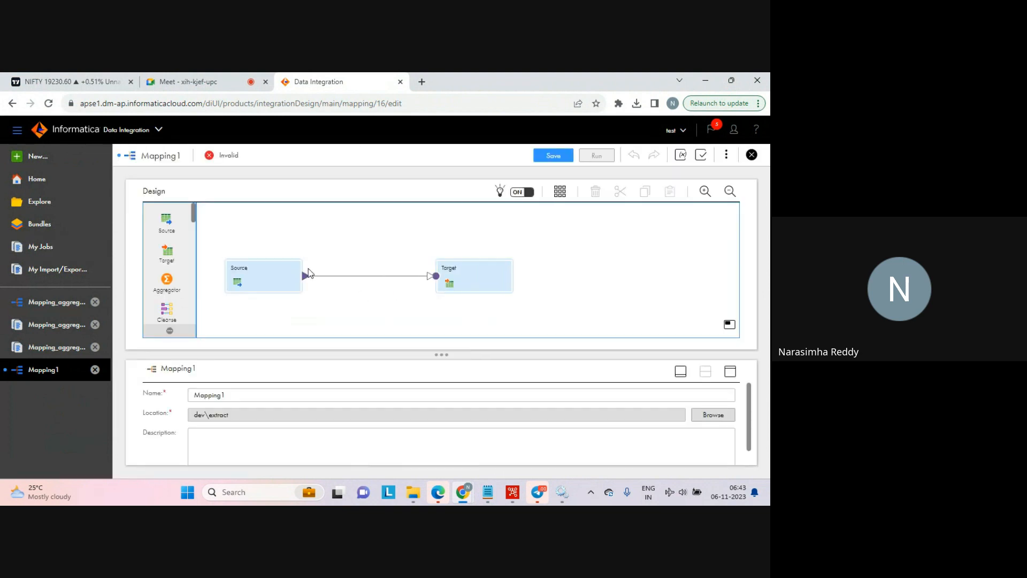
Enlarge the Source transformation's properties and set its connection to source_connection (Flat File)
left_click(265, 279)
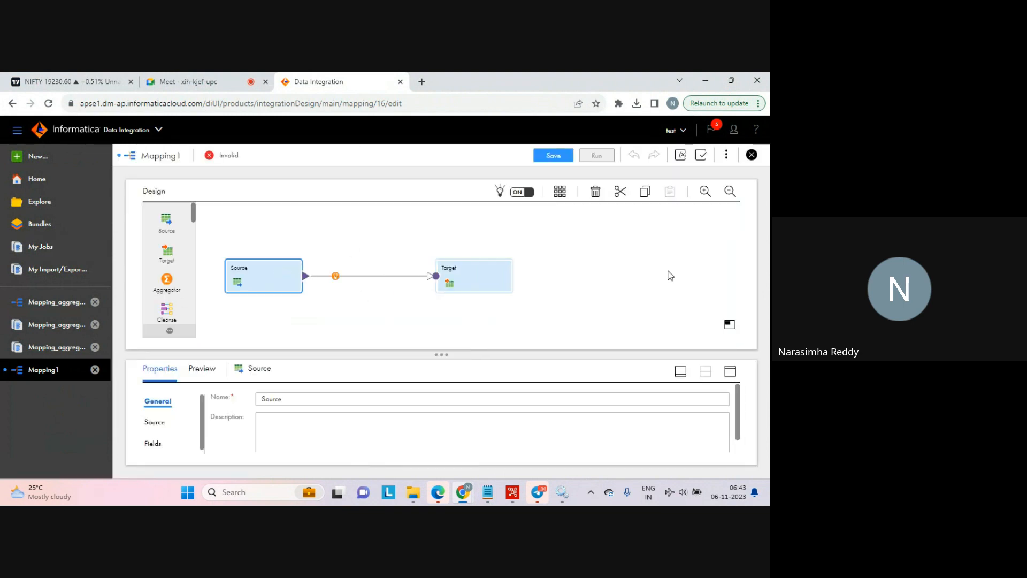
left_click(730, 371)
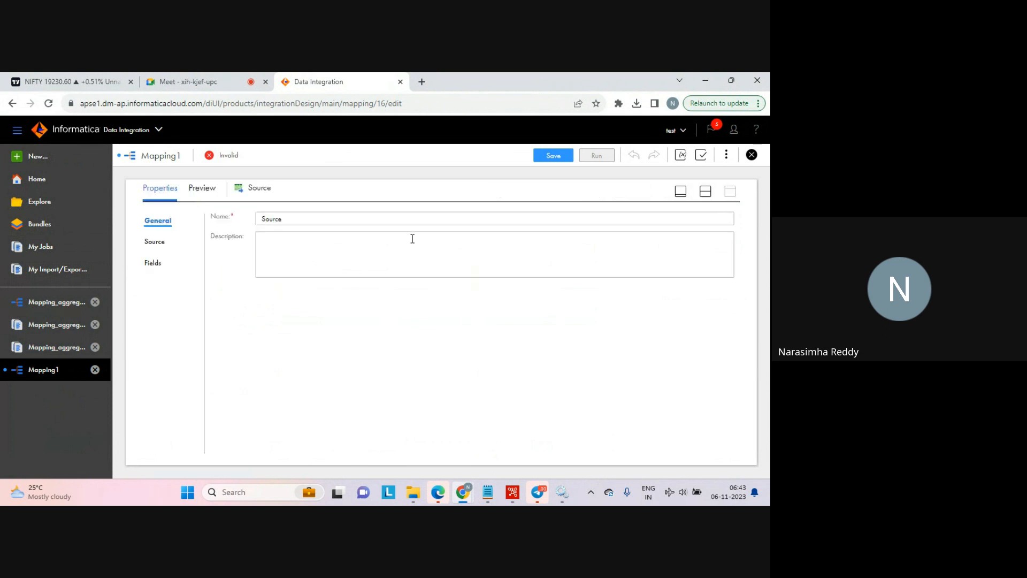
left_click(155, 241)
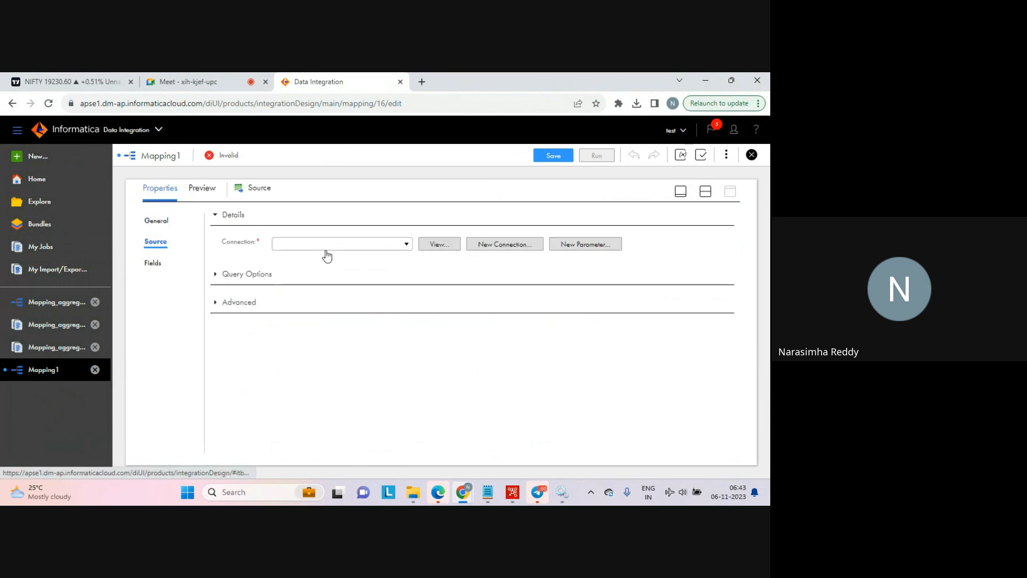
left_click(409, 245)
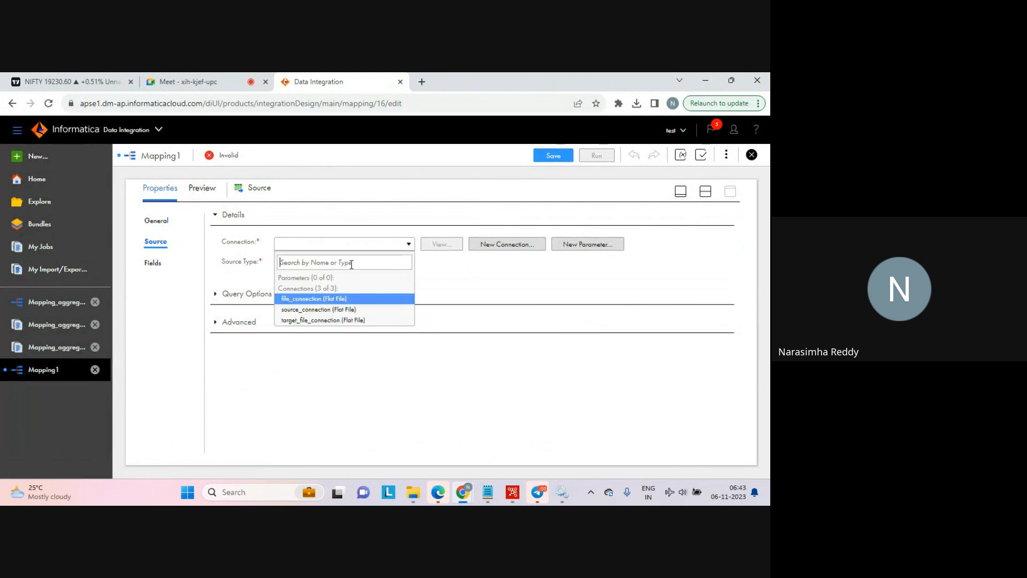
left_click(308, 309)
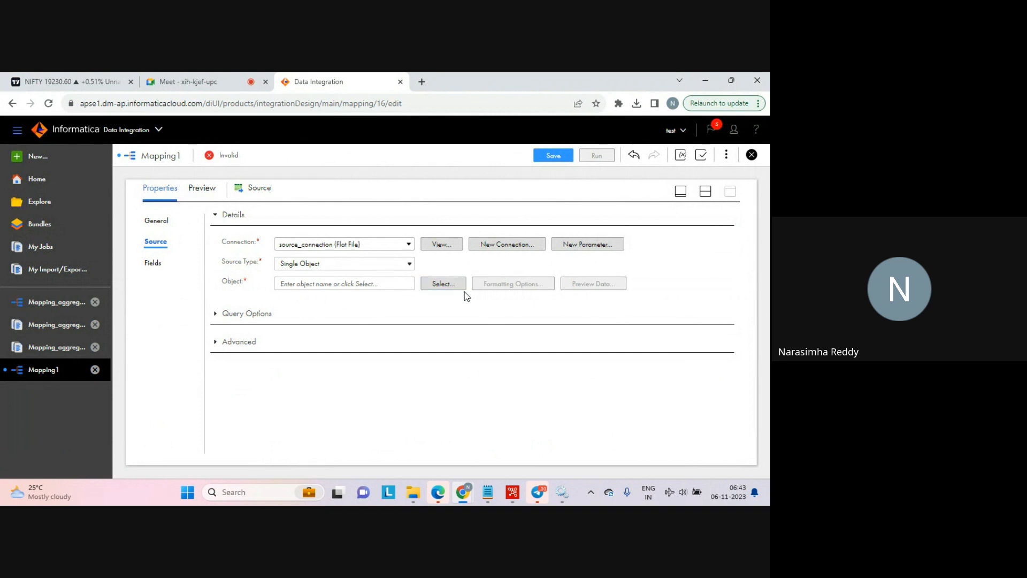
Search the source objects for "seq" and choose seq_1.txt as the source object
left_click(439, 283)
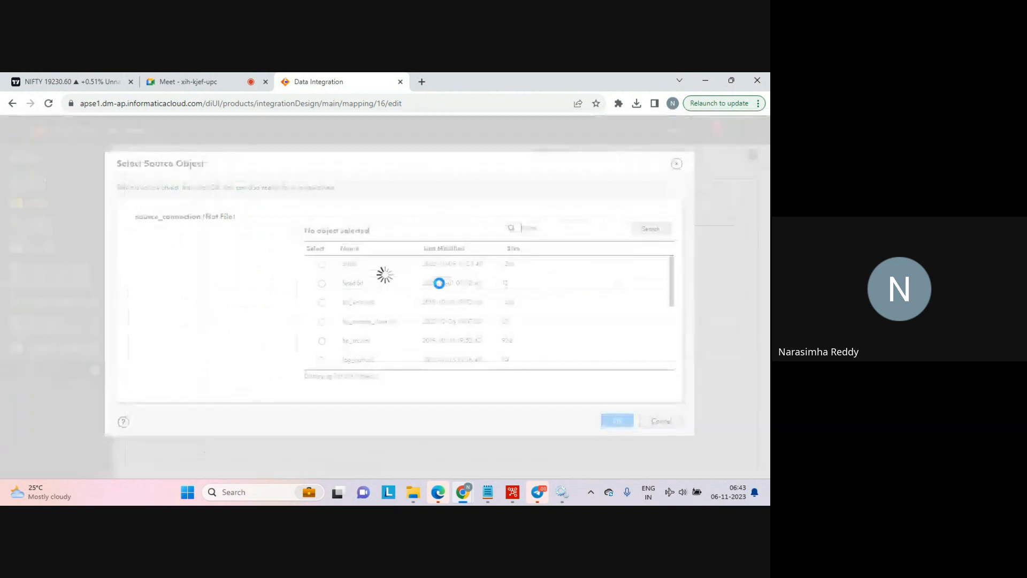
left_click(537, 225)
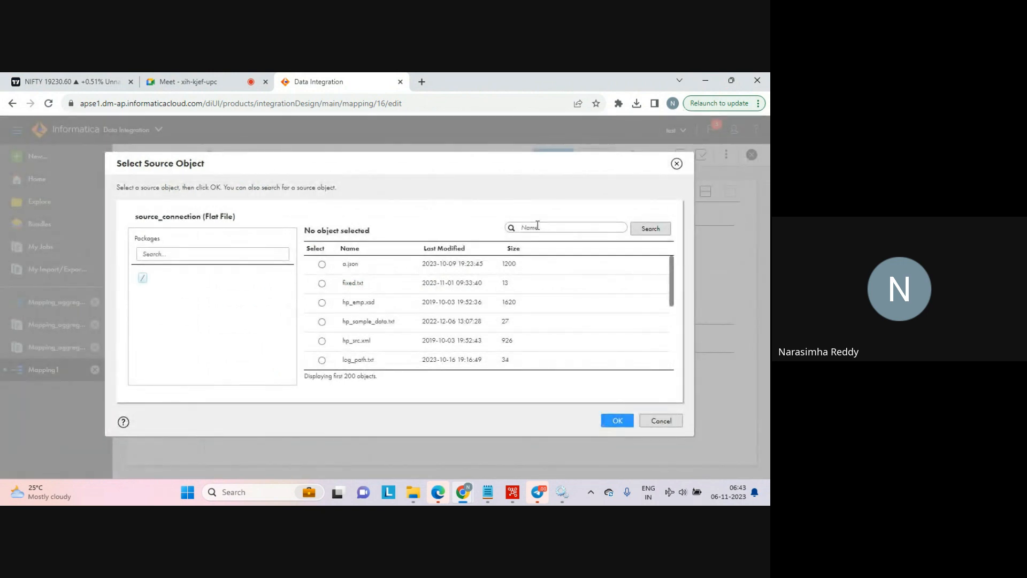
left_click(641, 232)
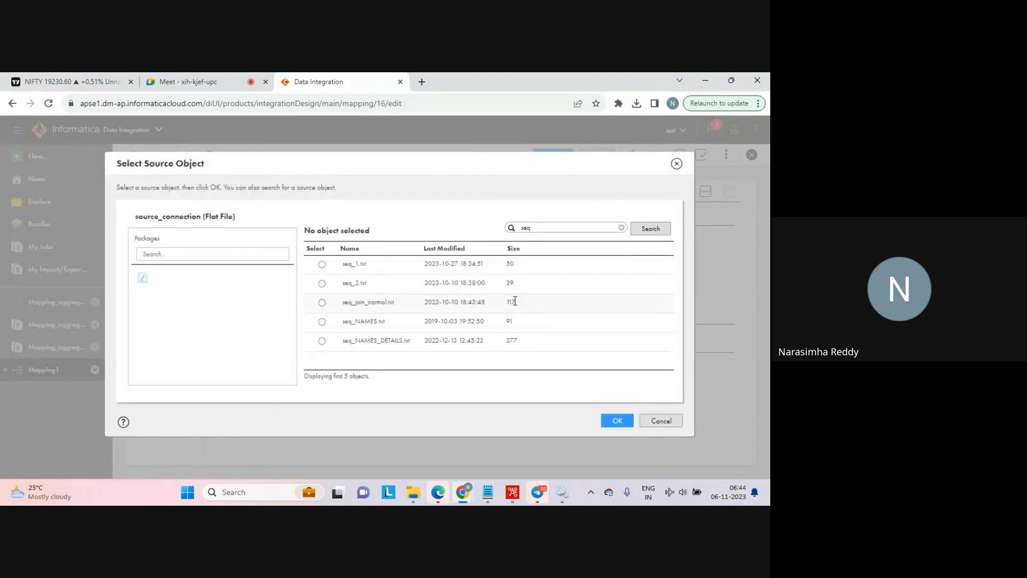
left_click(322, 264)
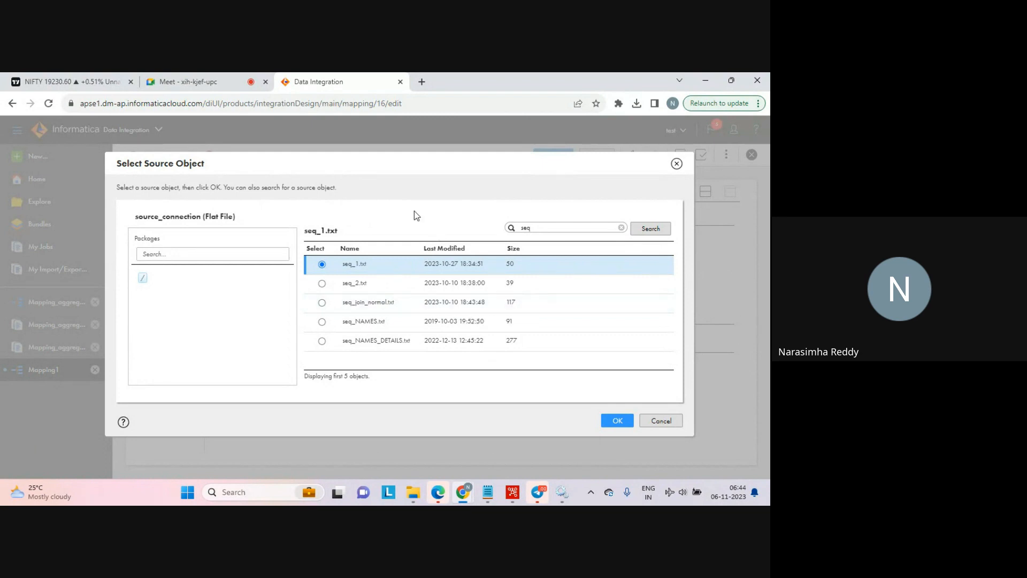
left_click(616, 422)
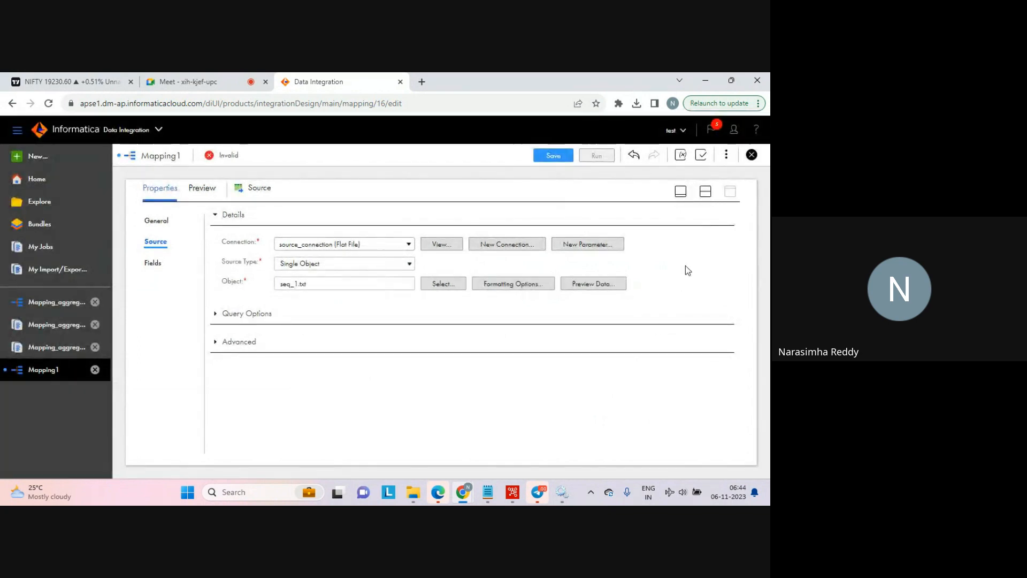
Return to the split design view and insert a Sorter transformation on the link between Source and Target
left_click(705, 193)
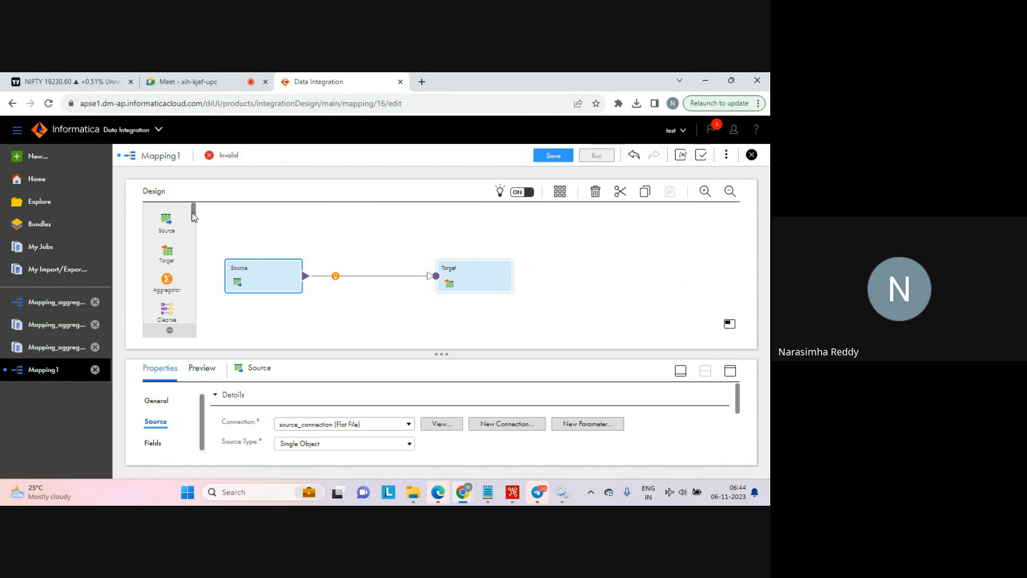
left_click_drag(194, 217, 183, 303)
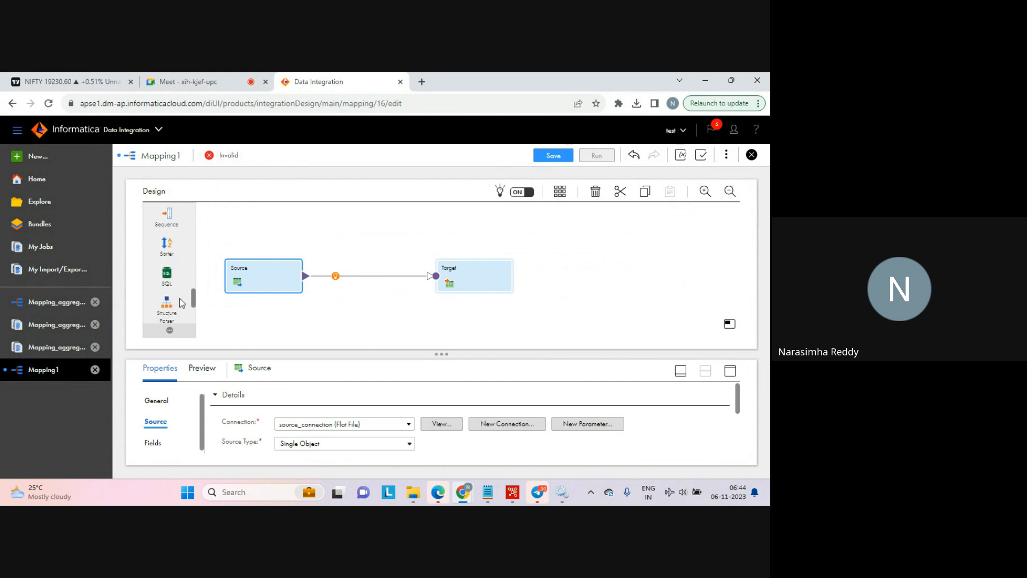
left_click_drag(167, 244, 329, 273)
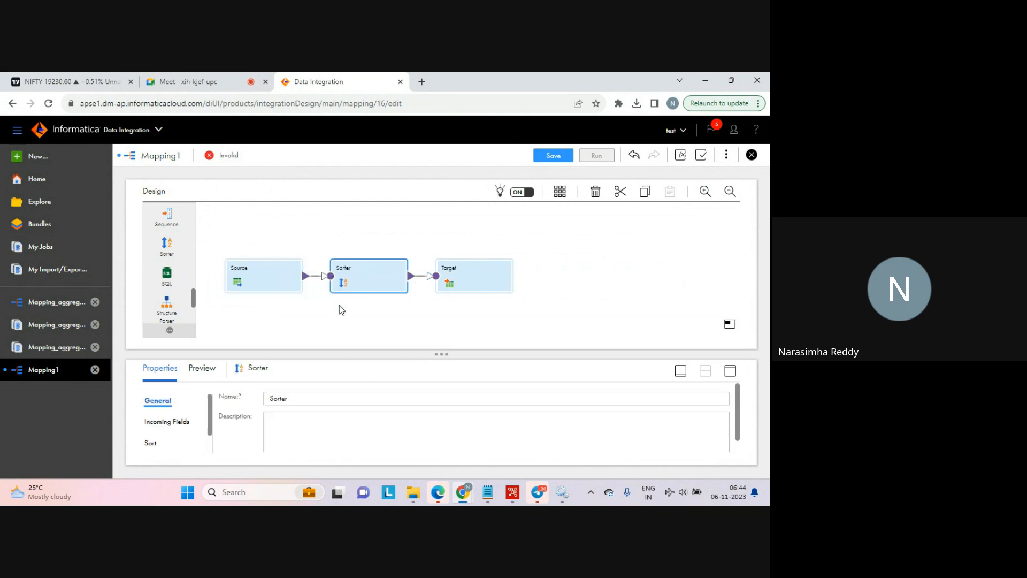
Enlarge the Sorter transformation's properties and review its incoming fields
left_click(340, 305)
left_click(375, 269)
left_click(731, 373)
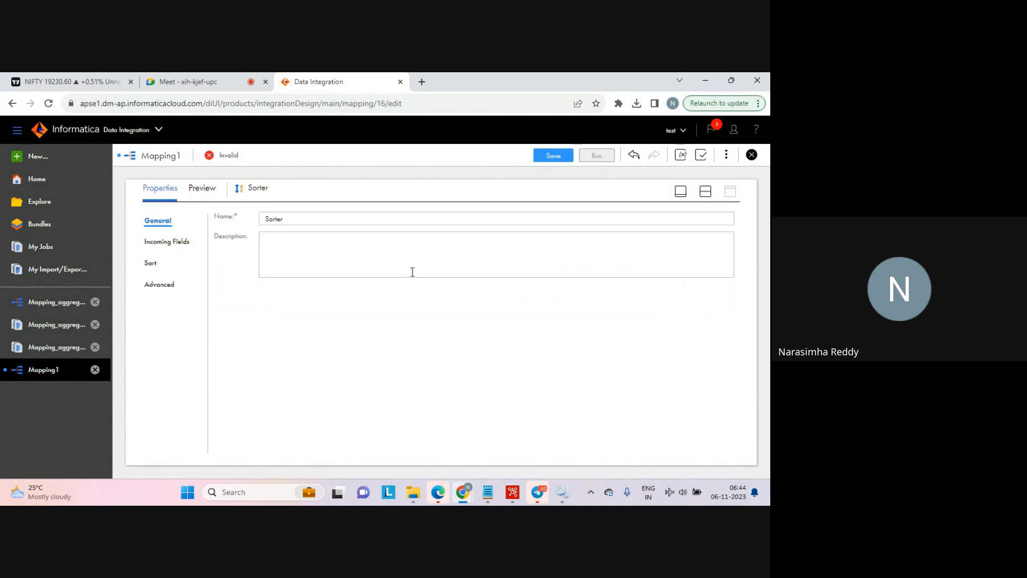
left_click(167, 242)
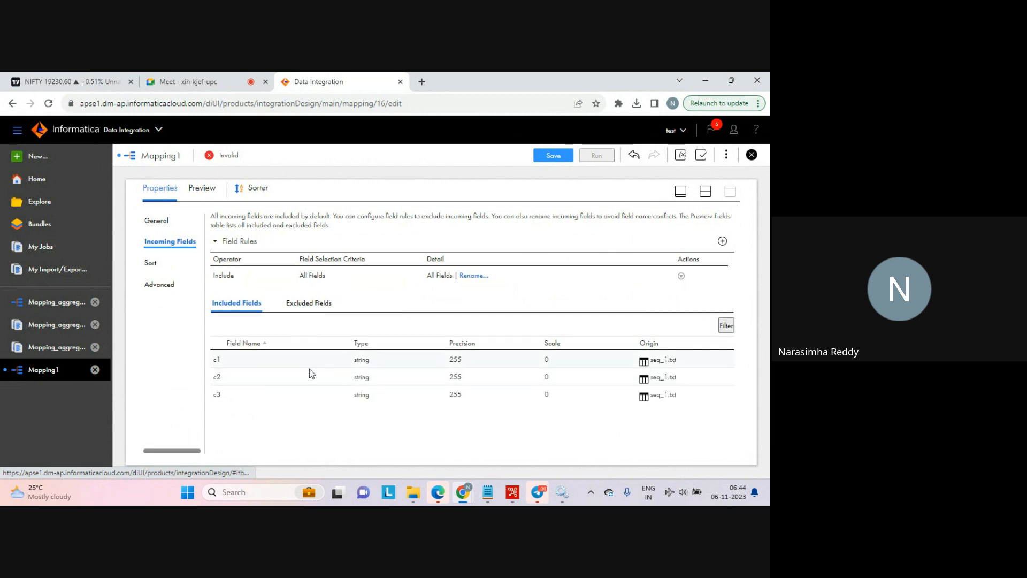
Add a sort condition to the Sorter on field c1 with Descending sort order
left_click(149, 265)
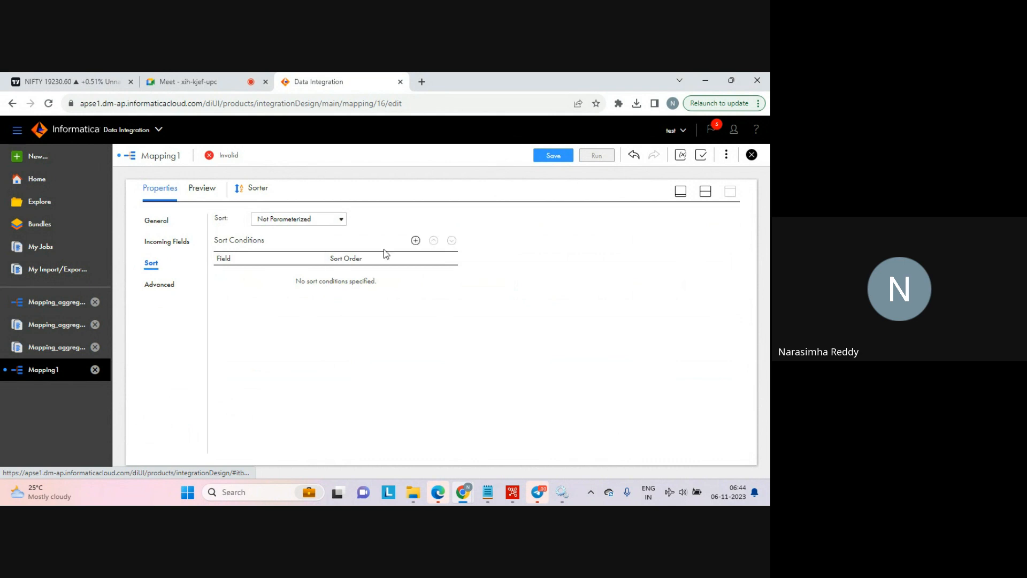
left_click(416, 241)
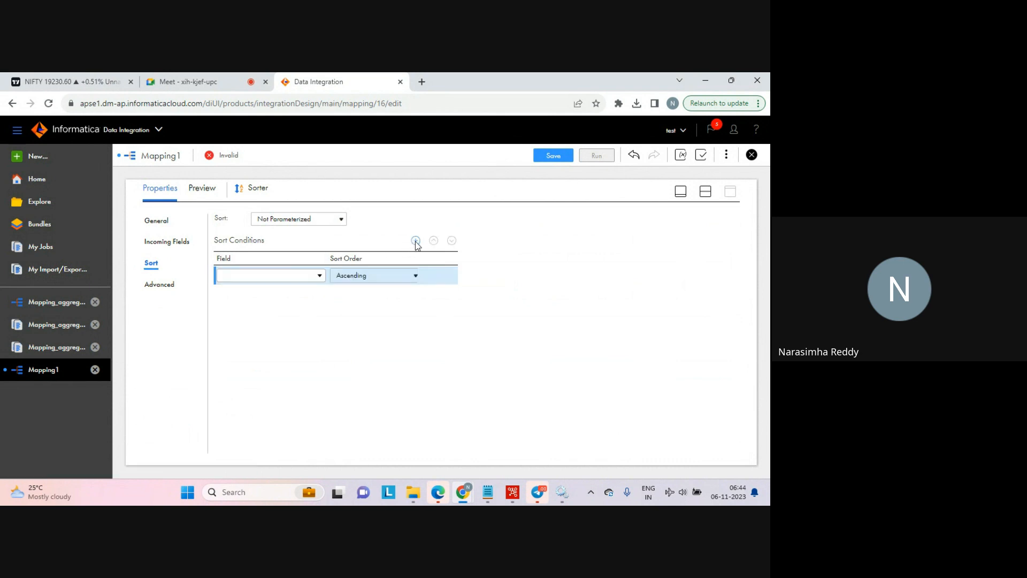
left_click(319, 276)
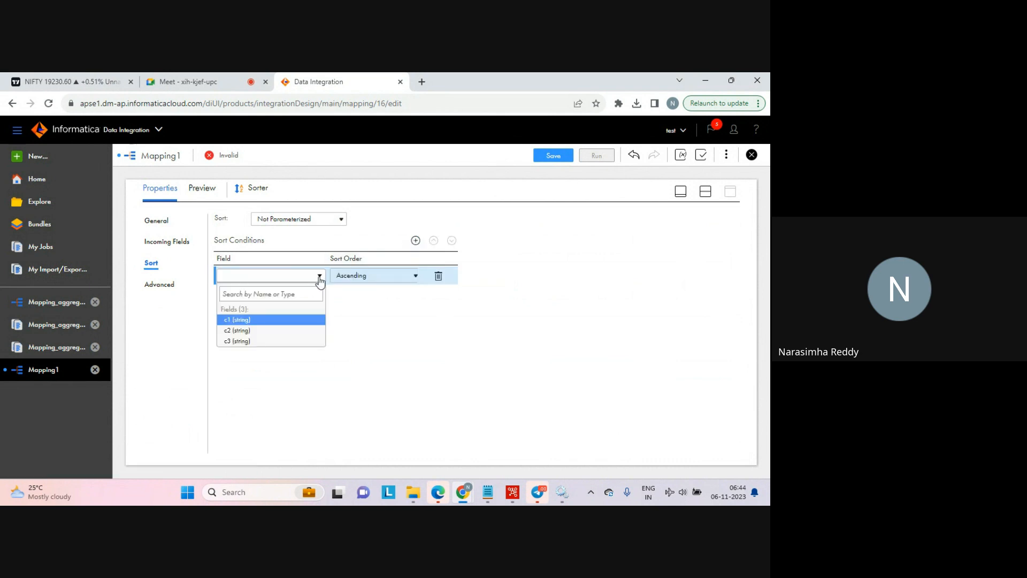
left_click(235, 320)
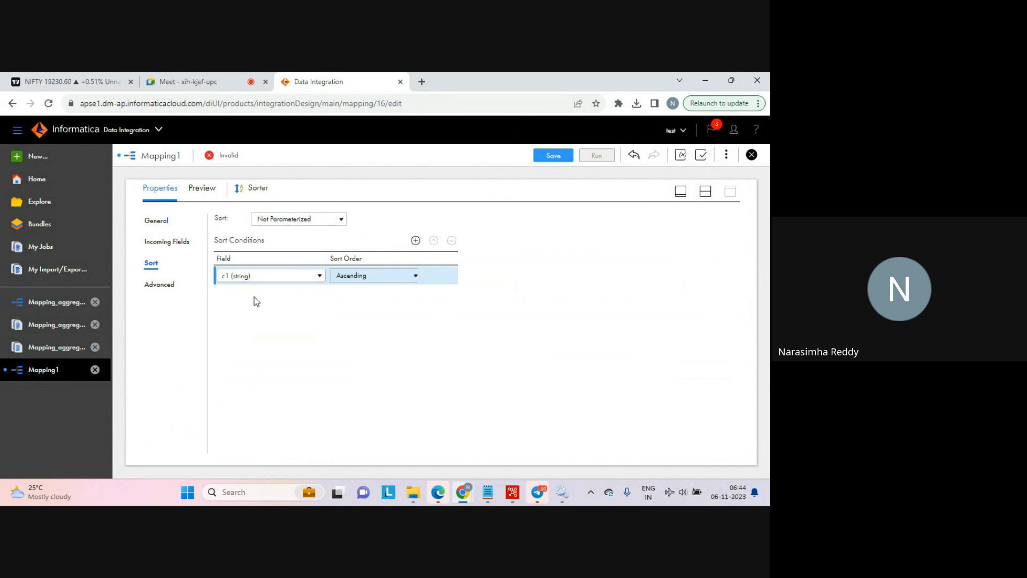
left_click(412, 279)
left_click(370, 300)
left_click(394, 317)
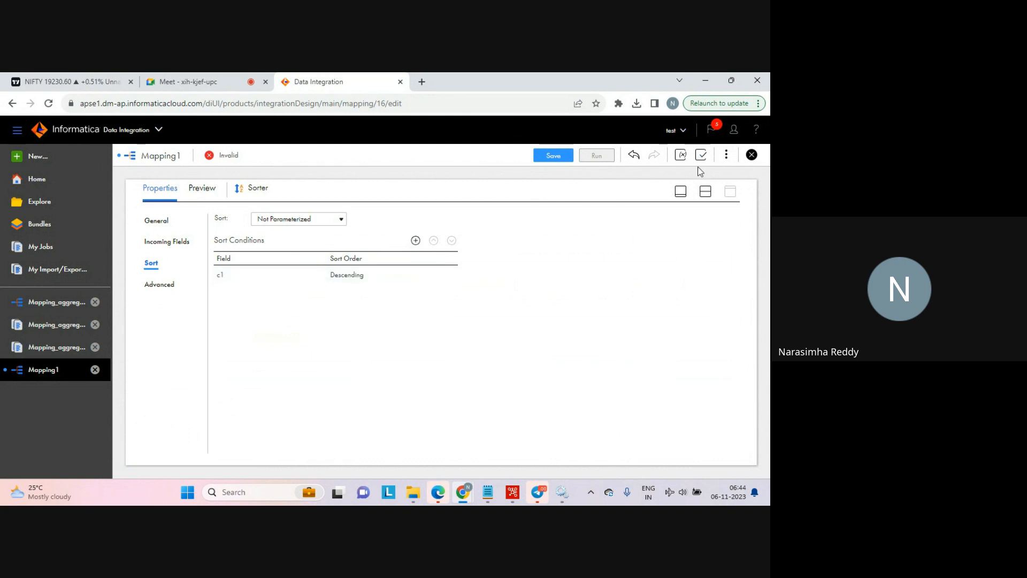
Enlarge the Target transformation's properties and set its connection to target_file_connection (Flat File)
left_click(705, 191)
left_click(477, 271)
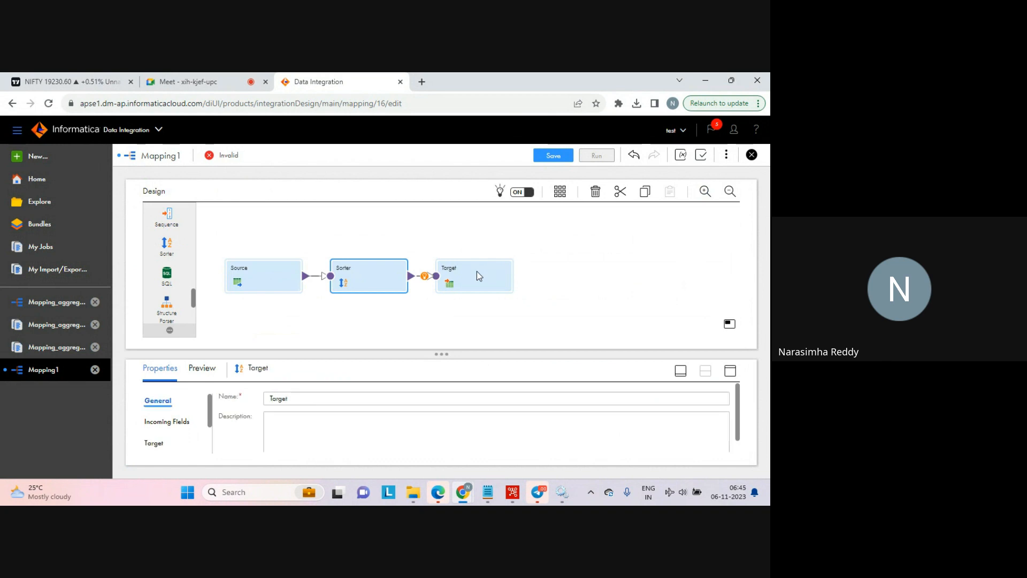
left_click(731, 371)
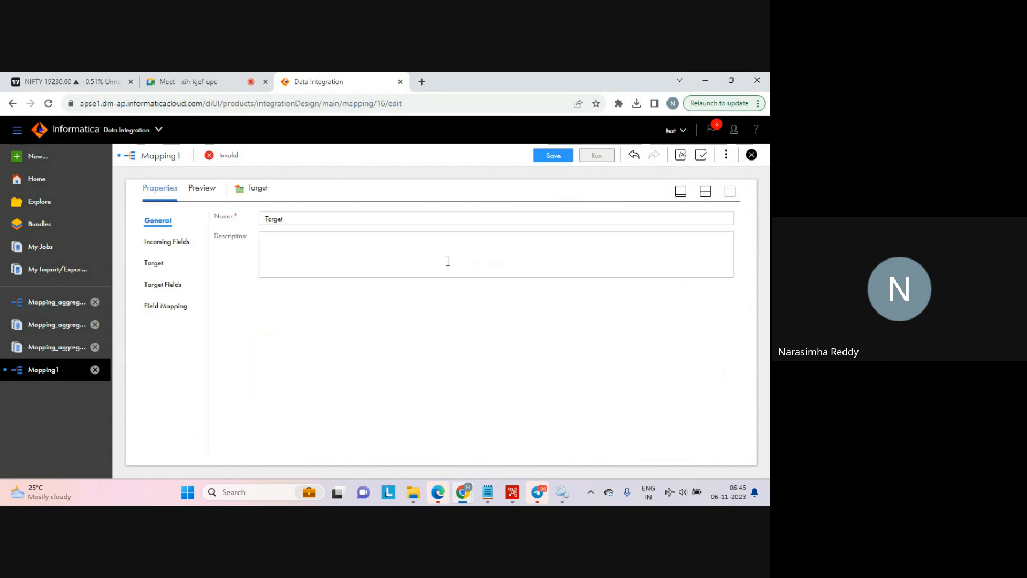
left_click(154, 263)
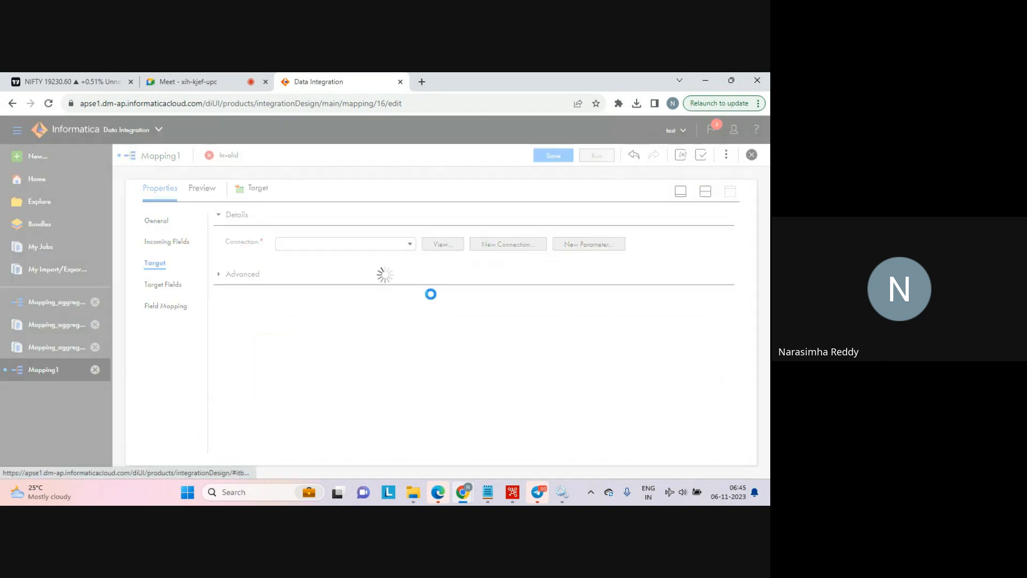
left_click(409, 244)
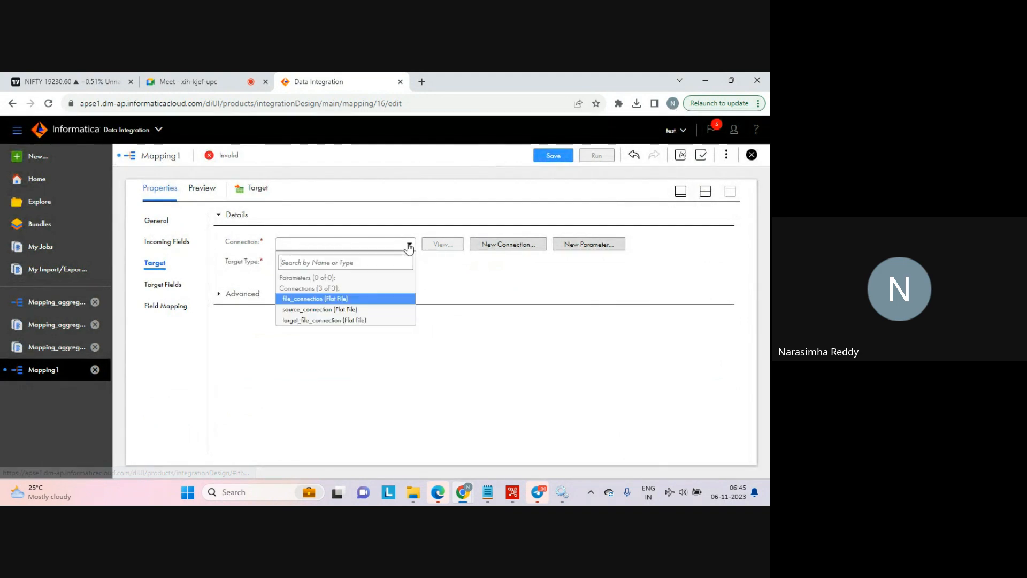
left_click(294, 319)
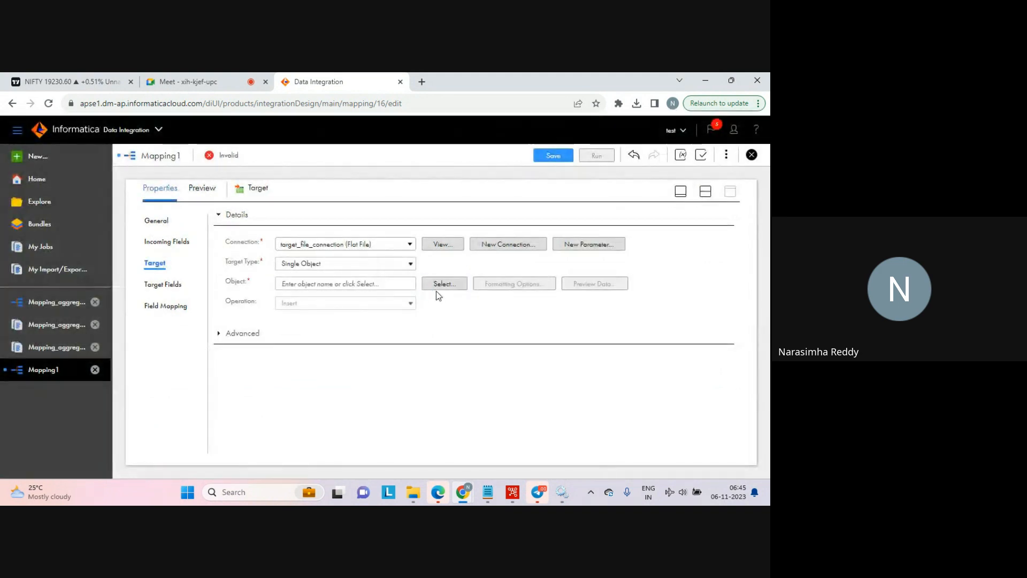
Set the target object to be created new at runtime with the static file name sorter_tgt.txt
left_click(440, 285)
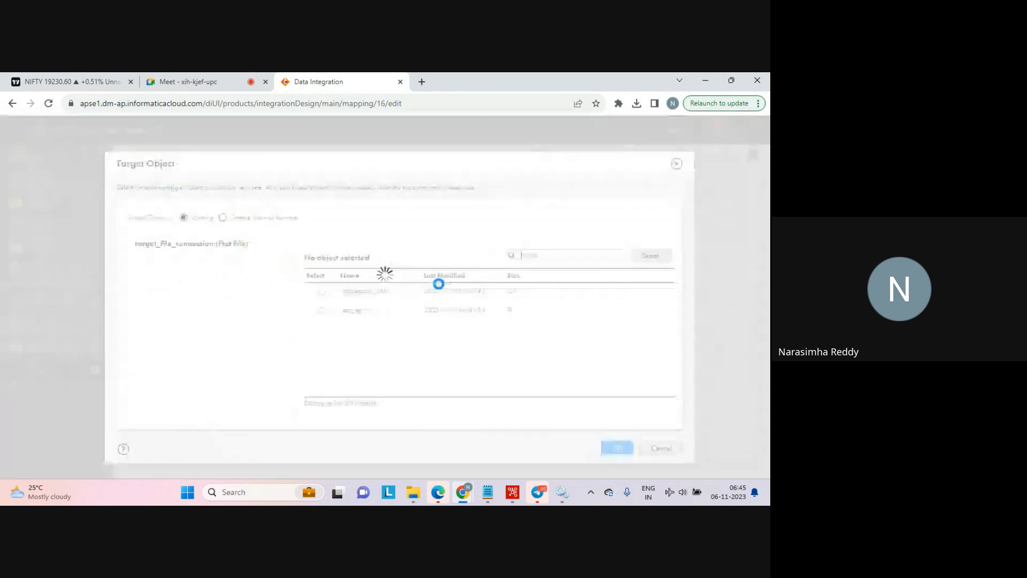
left_click(223, 218)
left_click(261, 315)
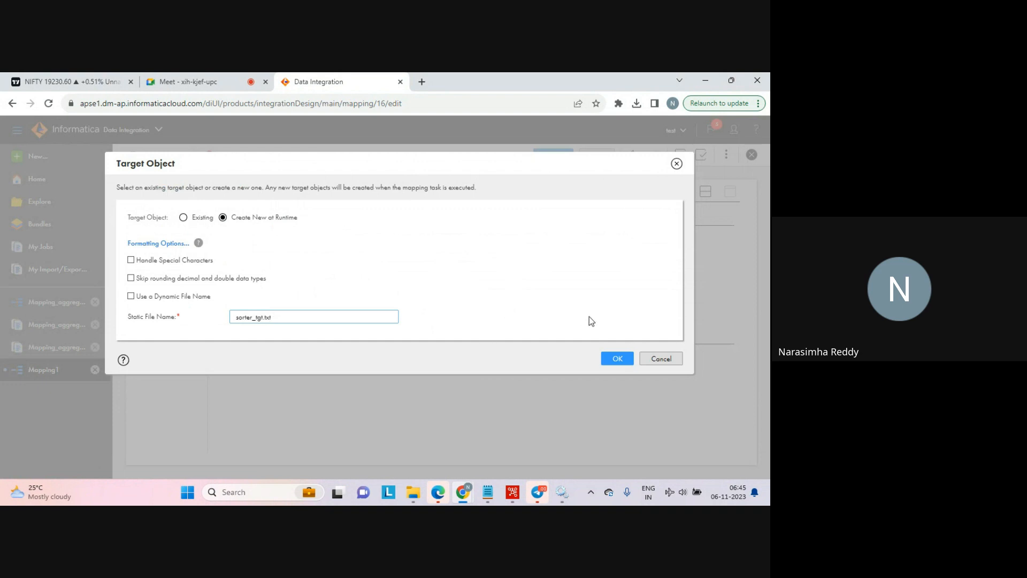
left_click(617, 359)
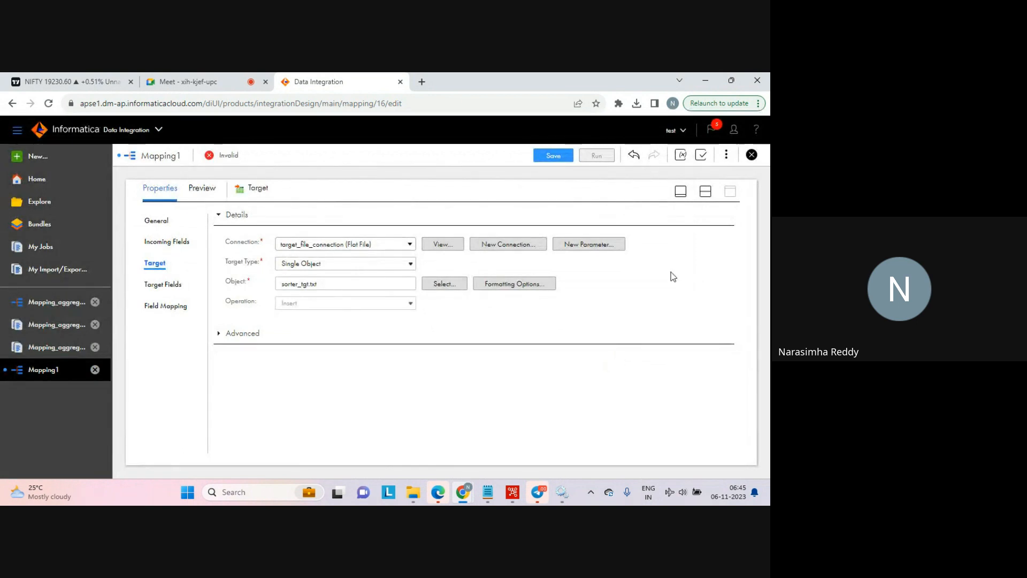
Return to the split design view, rename the mapping Mapping_sorter and save it
left_click(708, 194)
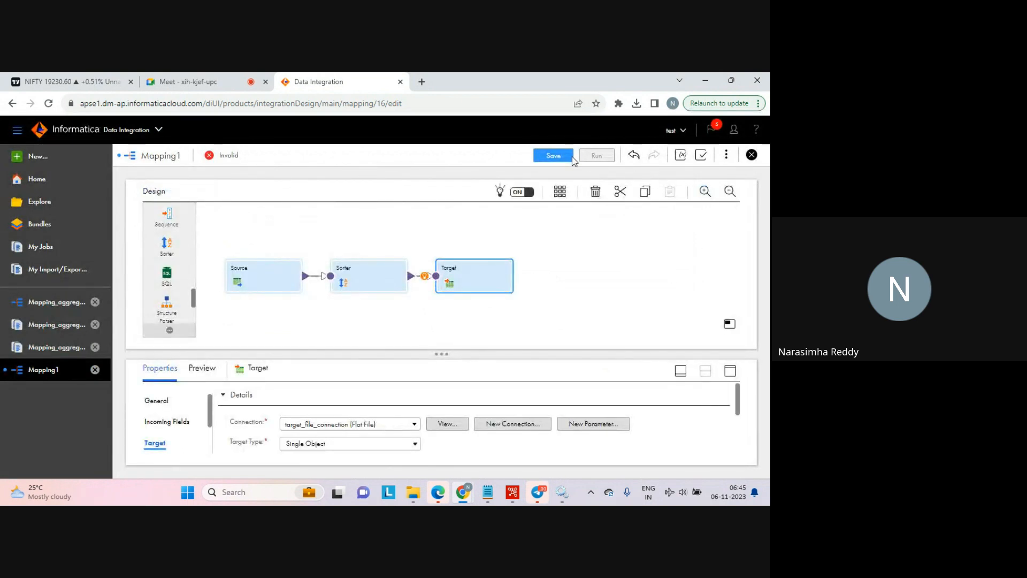
left_click(402, 318)
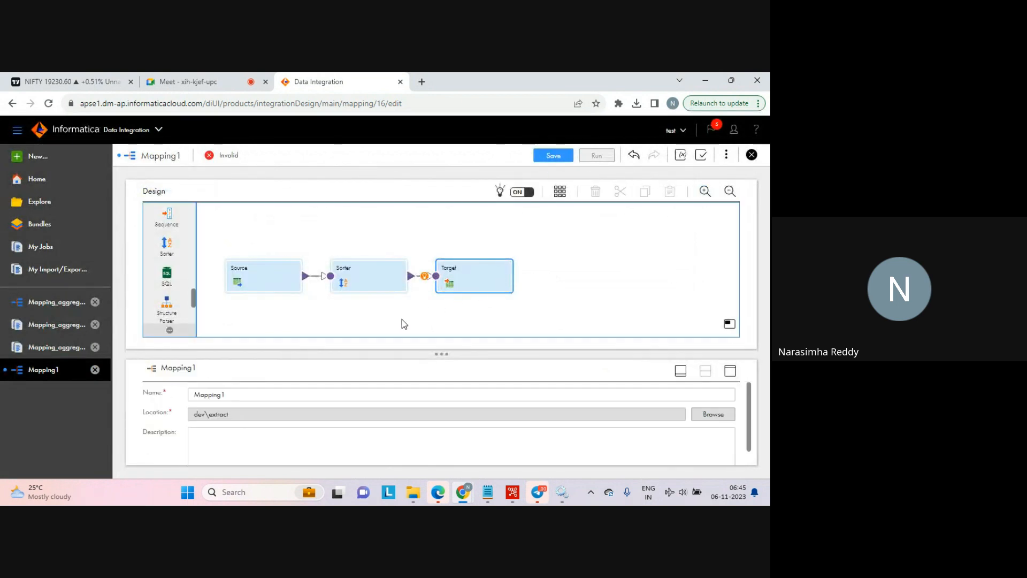
left_click(245, 394)
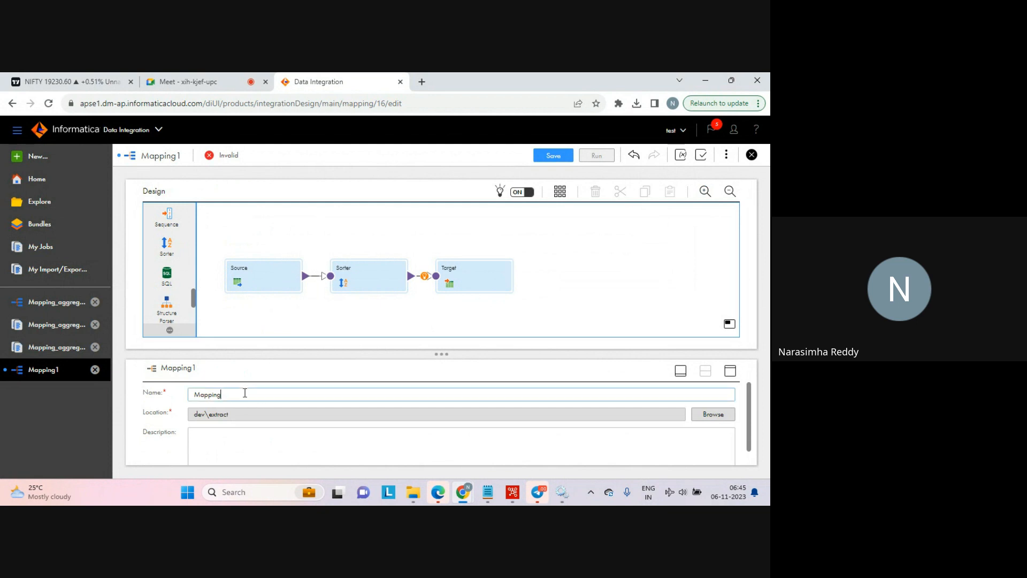
type("_sorter")
left_click(539, 310)
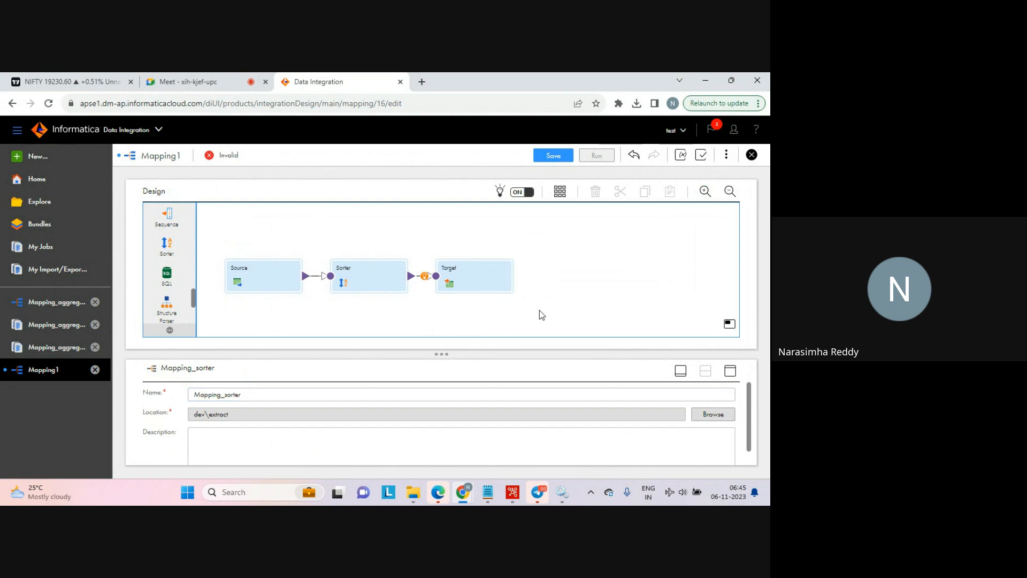
left_click(551, 156)
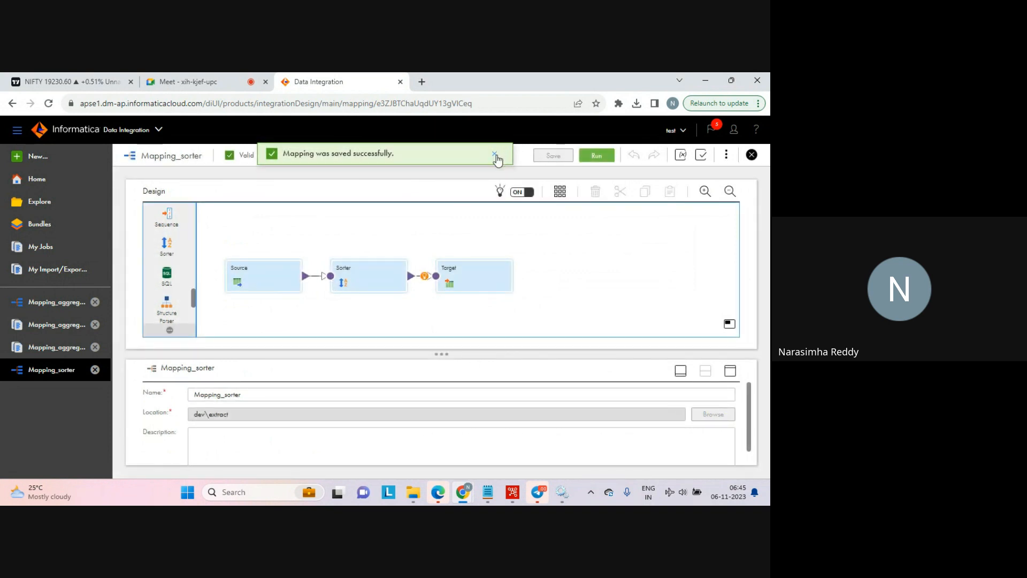
left_click(495, 155)
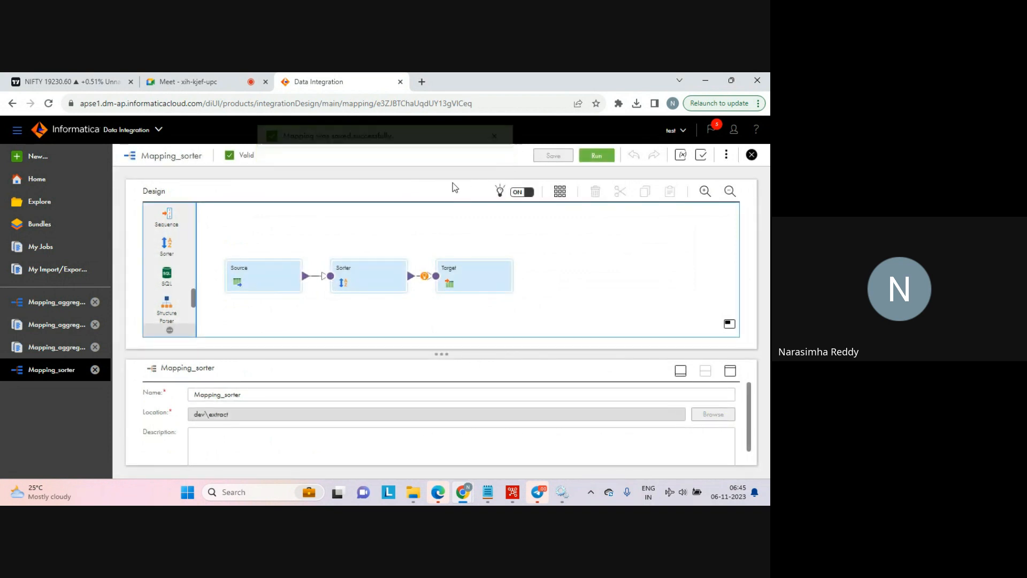
Run Mapping_sorter, show its job in My Jobs and refresh the job status
left_click(599, 156)
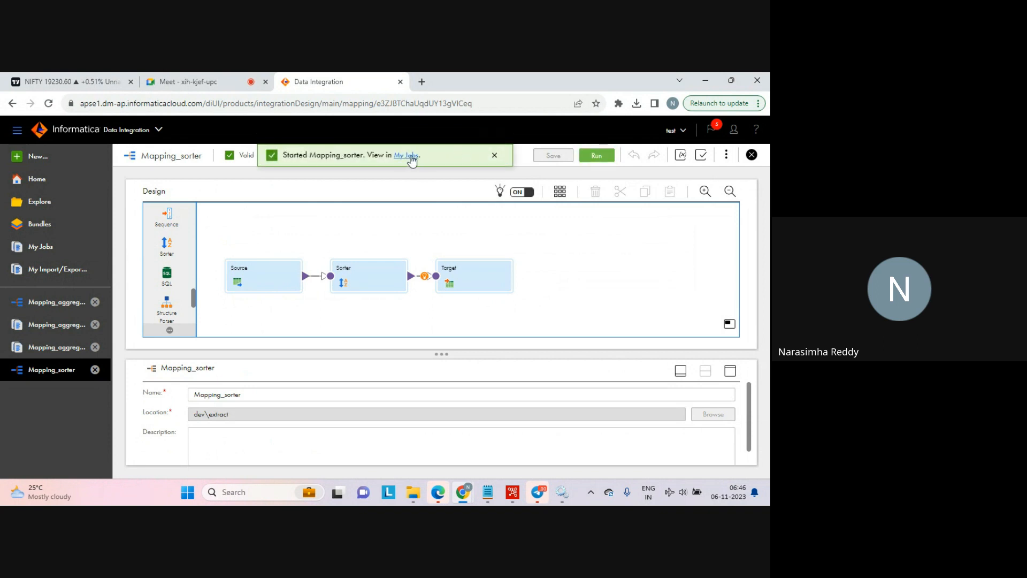
left_click(405, 156)
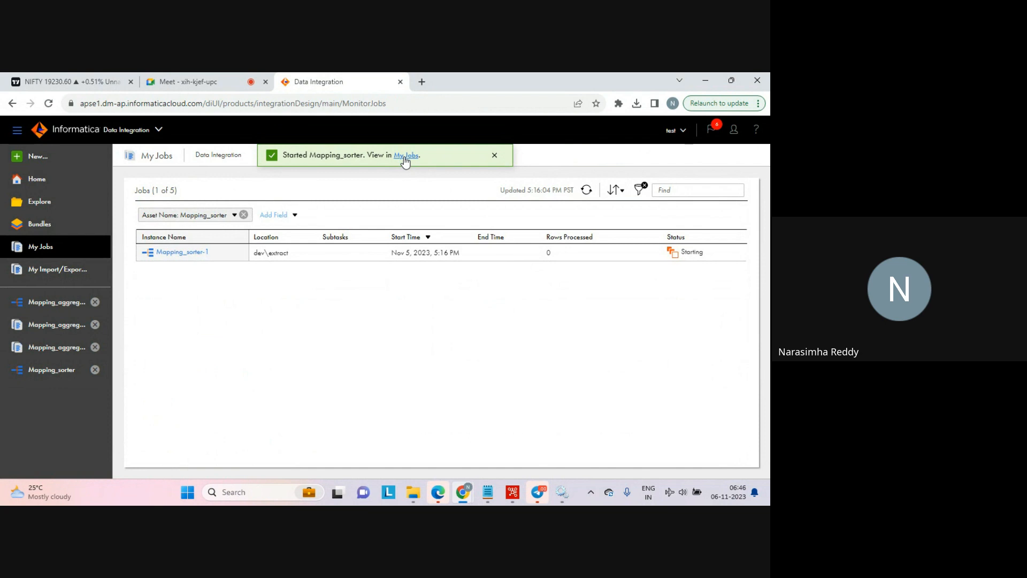
left_click(203, 80)
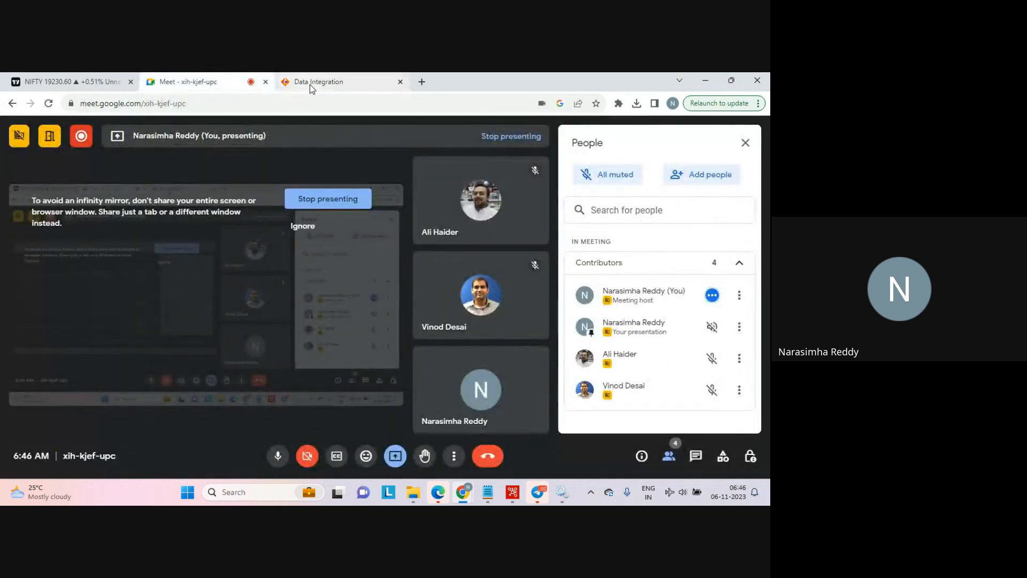
left_click(309, 82)
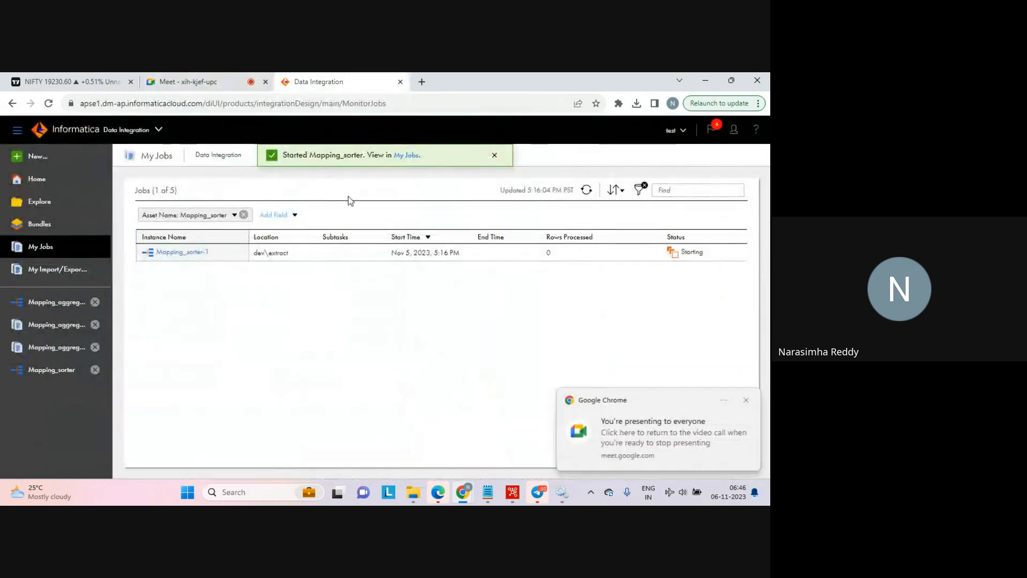
left_click(747, 400)
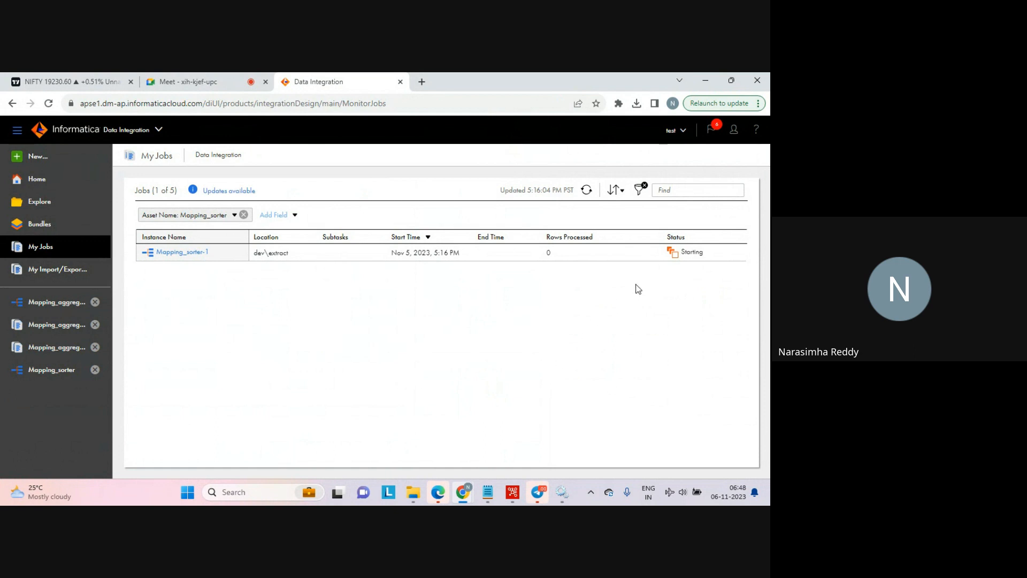
left_click(587, 190)
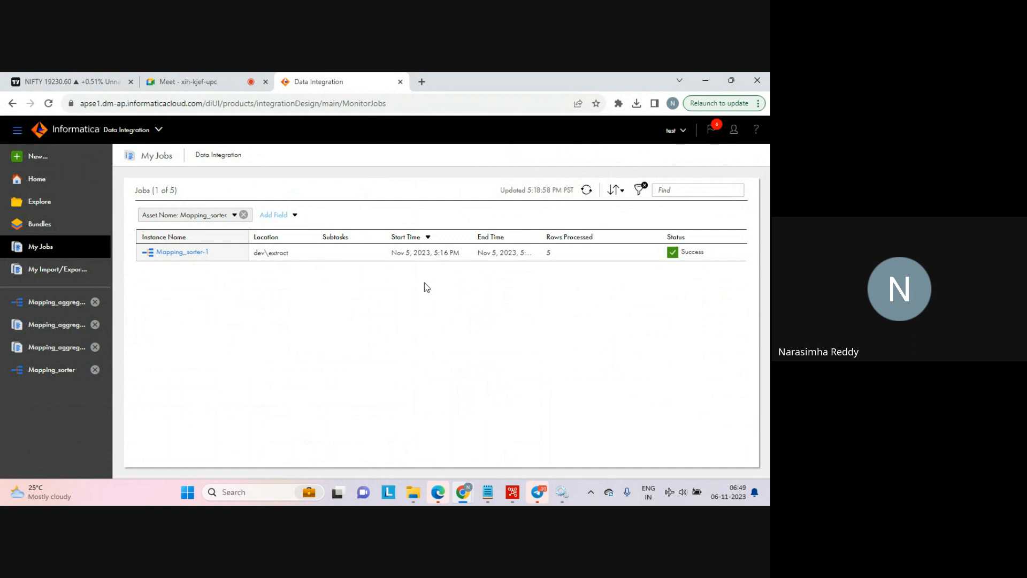
Switch to File Explorer, open sorter_tgt from the tgt_batch2 folder, examine the row order and close the file
mouse_move(415, 489)
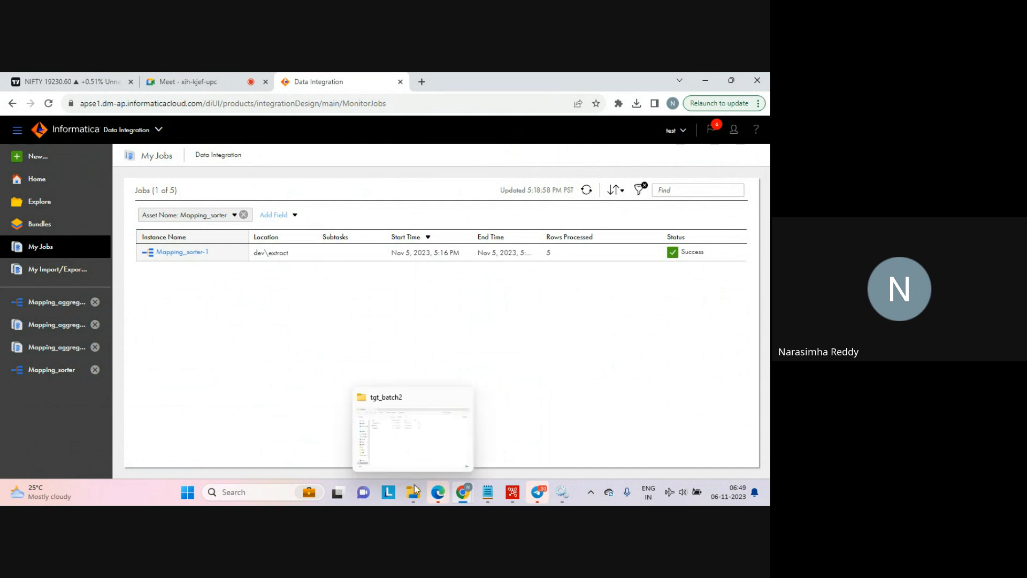
left_click(415, 488)
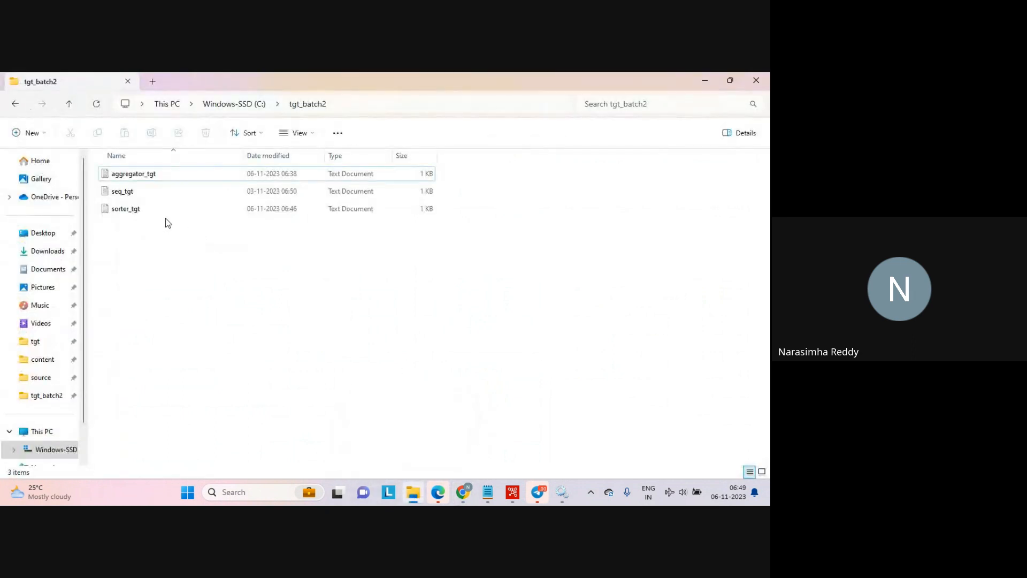
double_click(133, 213)
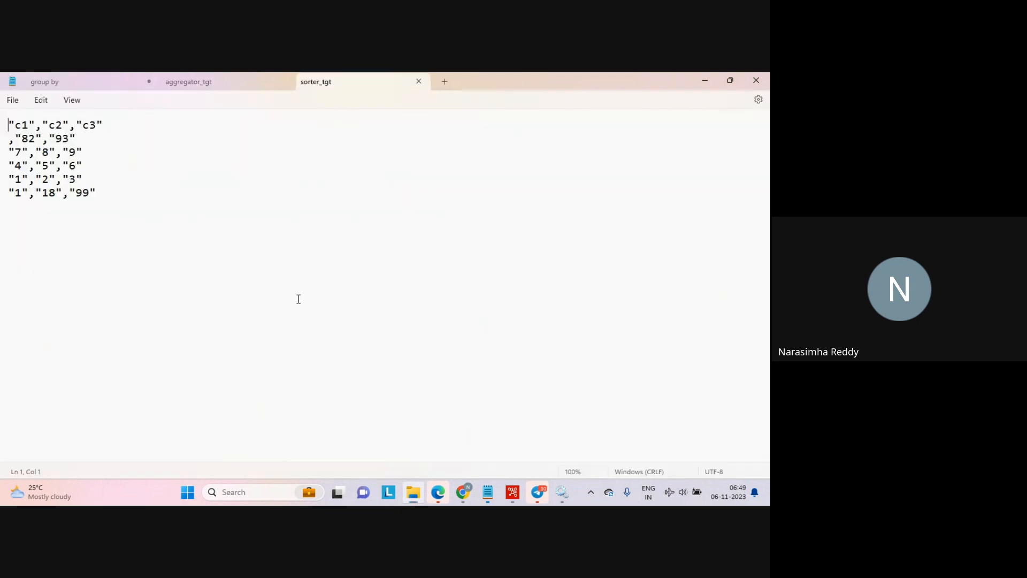
left_click(161, 222)
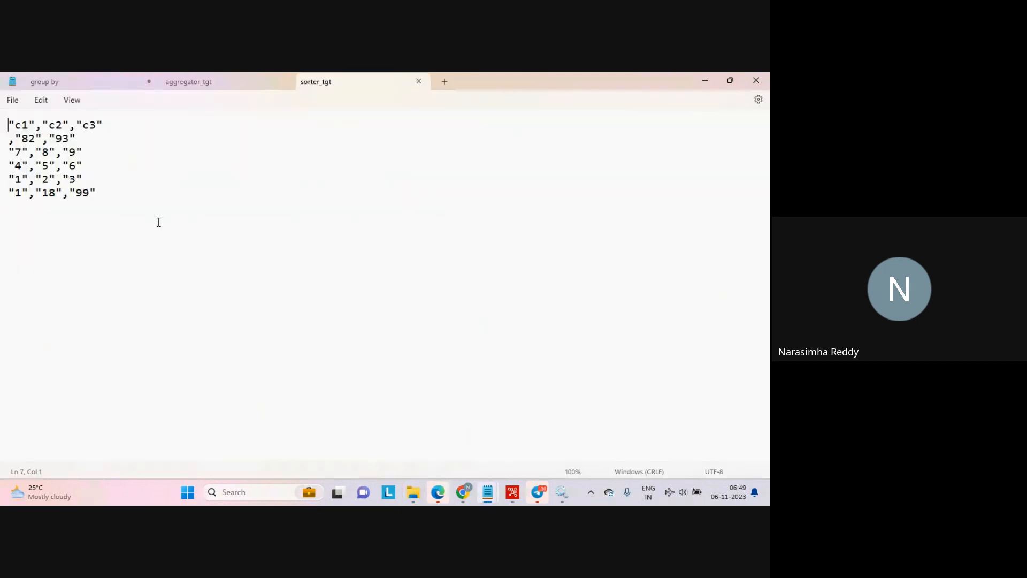
left_click_drag(159, 222, 120, 238)
left_click_drag(114, 197, 2, 111)
left_click(157, 221)
left_click(419, 82)
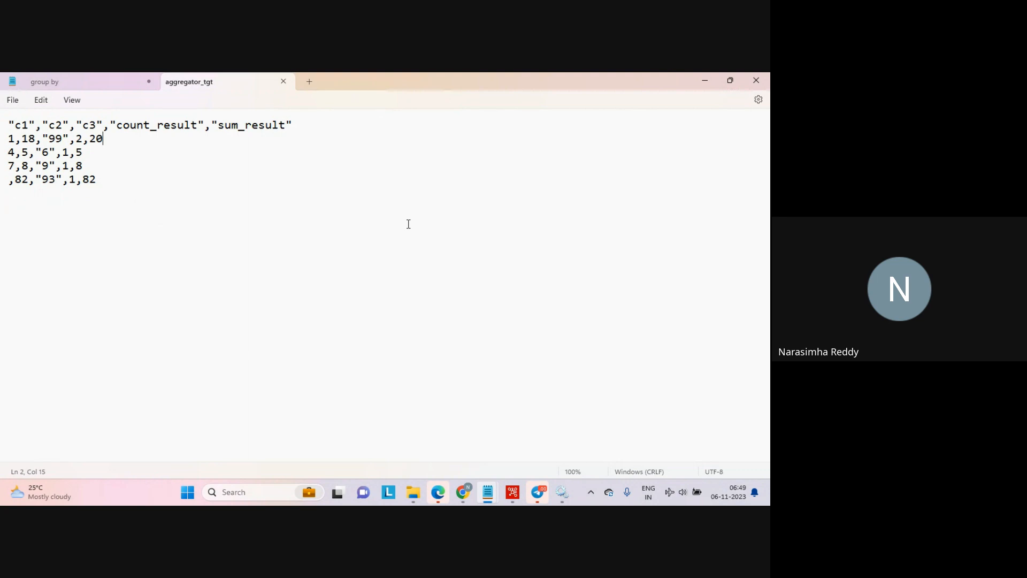
Switch to Informatica in Chrome, open Mapping_sorter and show the Sorter's sort conditions in the maximized properties view
left_click(464, 492)
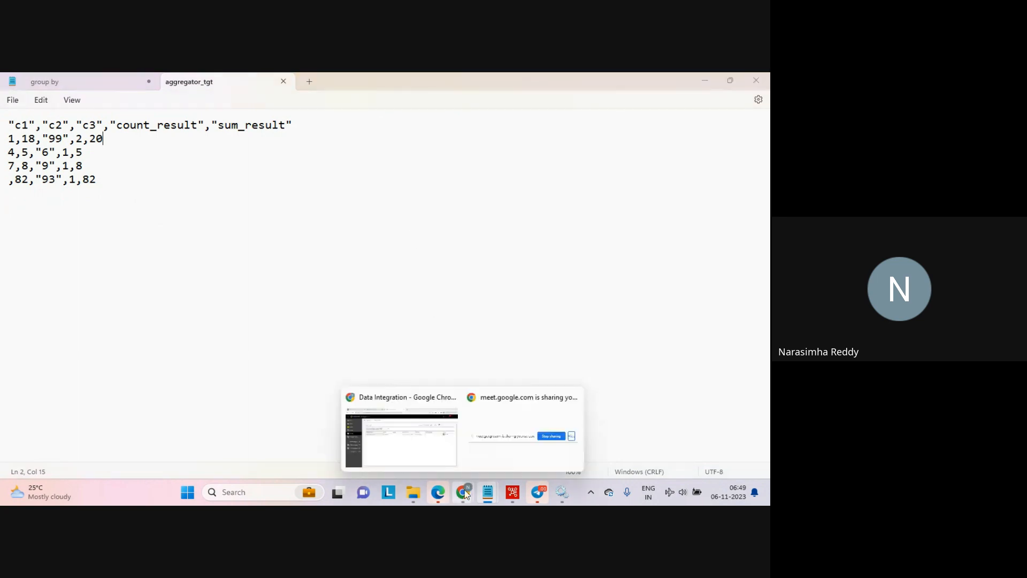
left_click(401, 434)
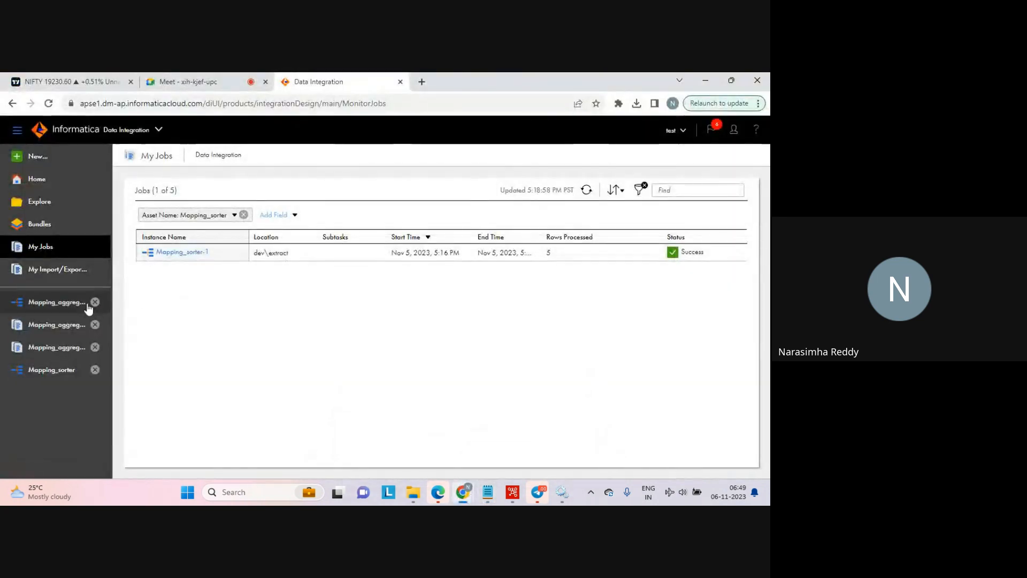
left_click(64, 370)
left_click(370, 273)
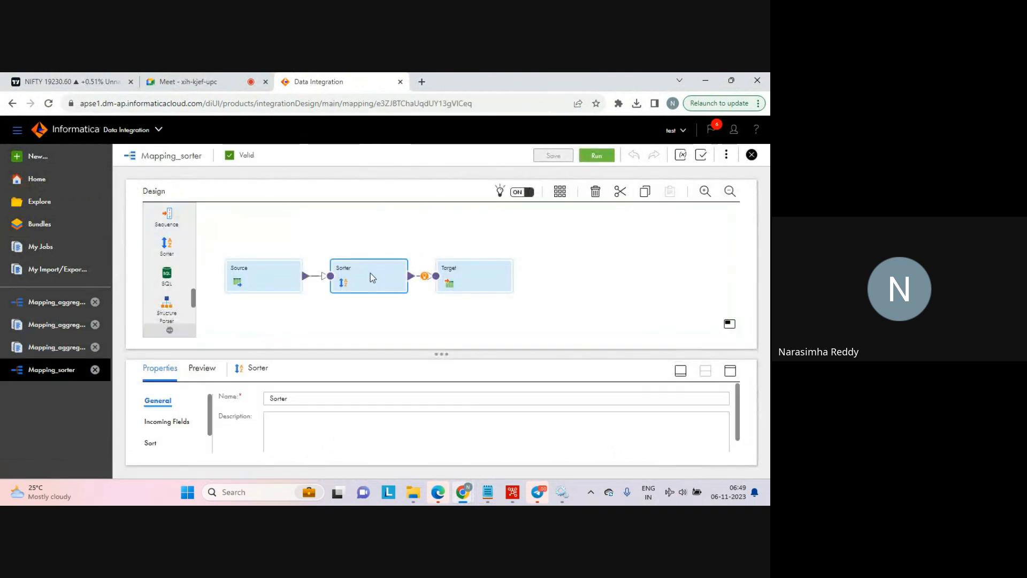
left_click(730, 371)
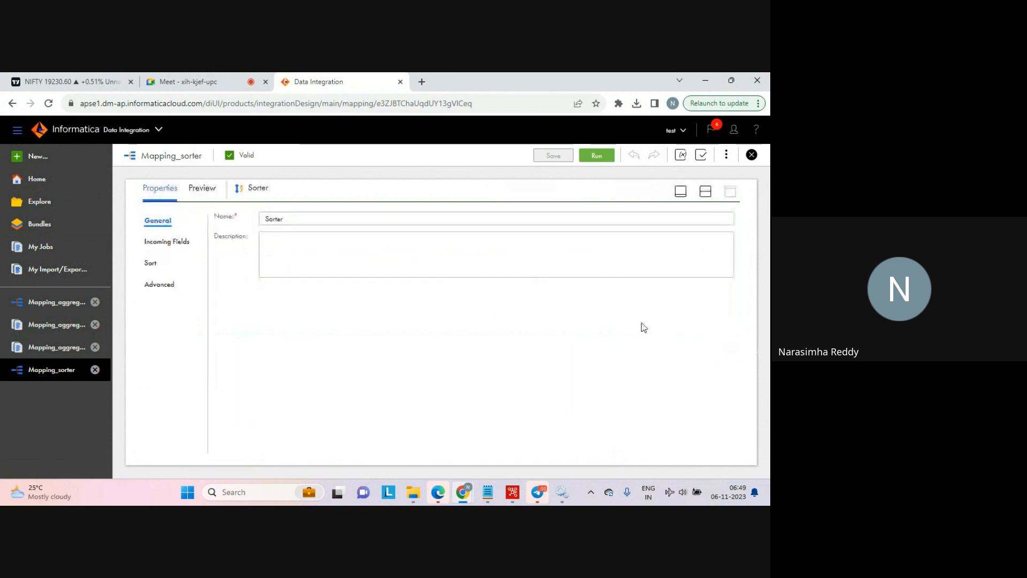
left_click(150, 263)
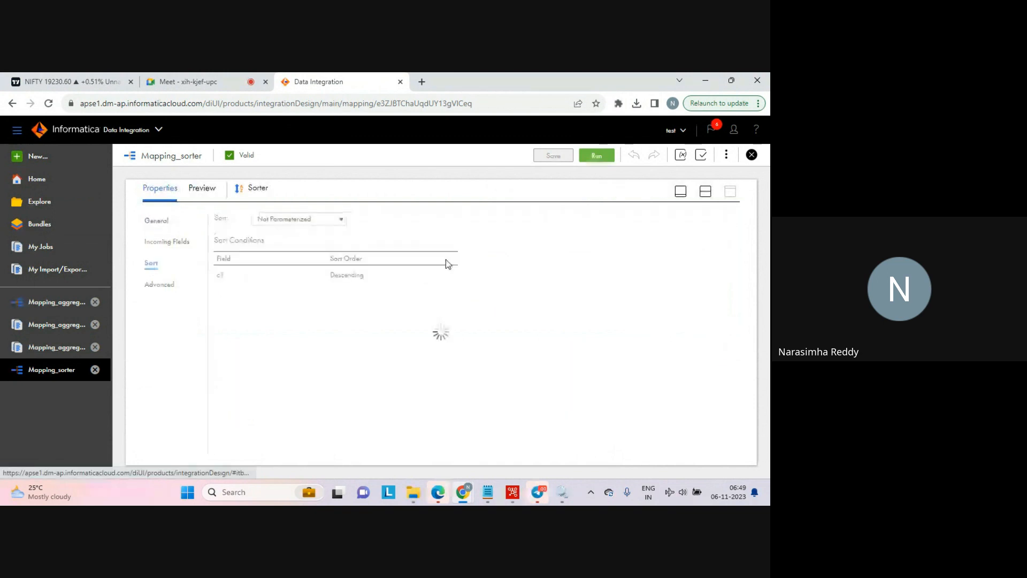
Set the sort order of c1 to Ascending and save the mapping
left_click(418, 277)
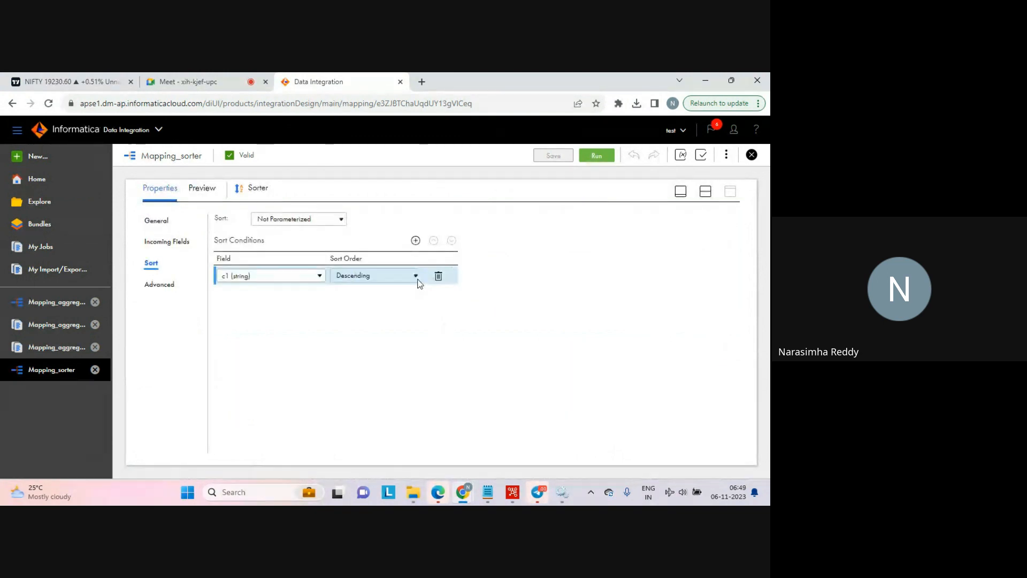
left_click(415, 276)
left_click(394, 290)
left_click(594, 239)
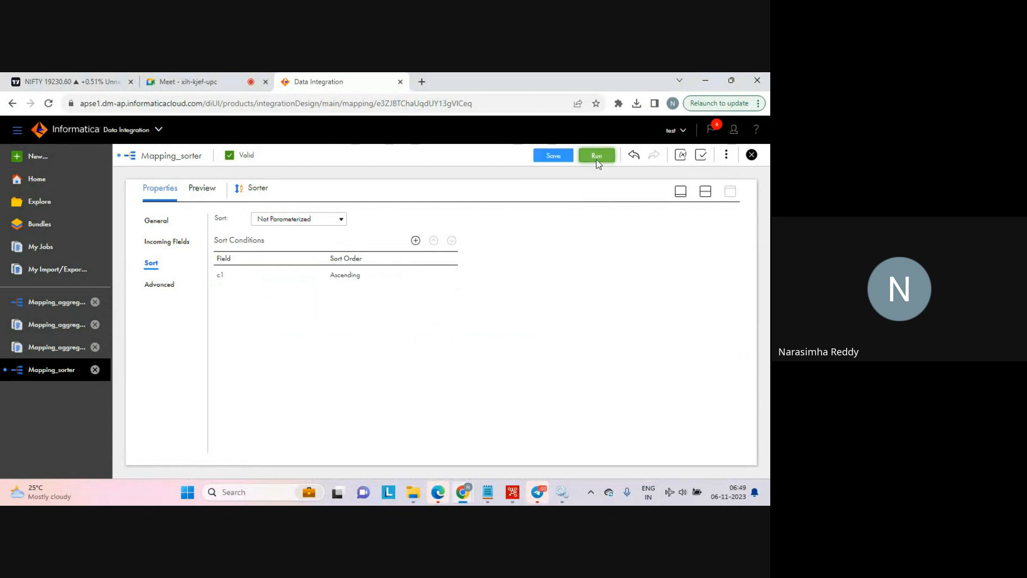
left_click(555, 159)
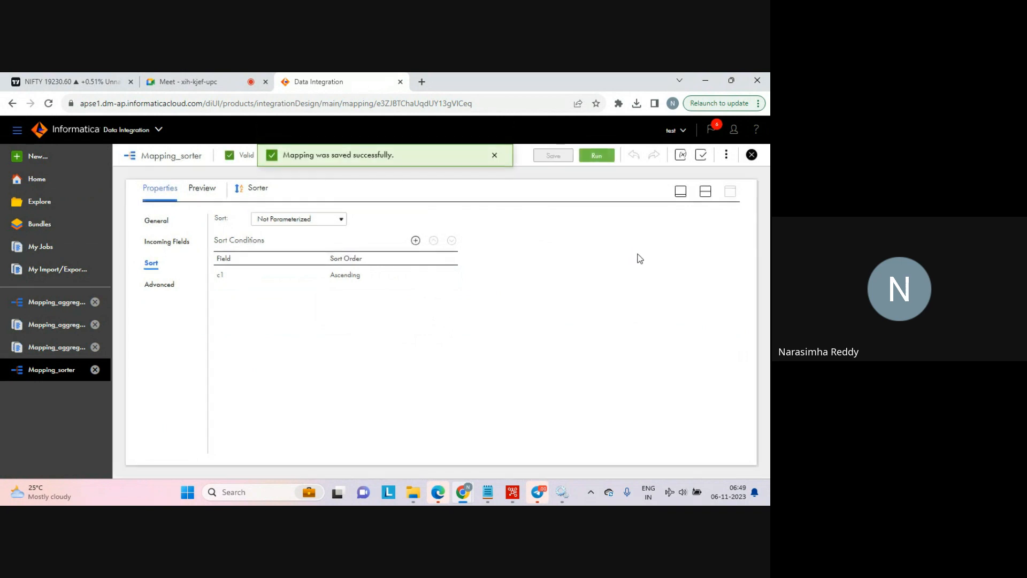
Run Mapping_sorter again, show its run in My Jobs and refresh the job status
left_click(596, 156)
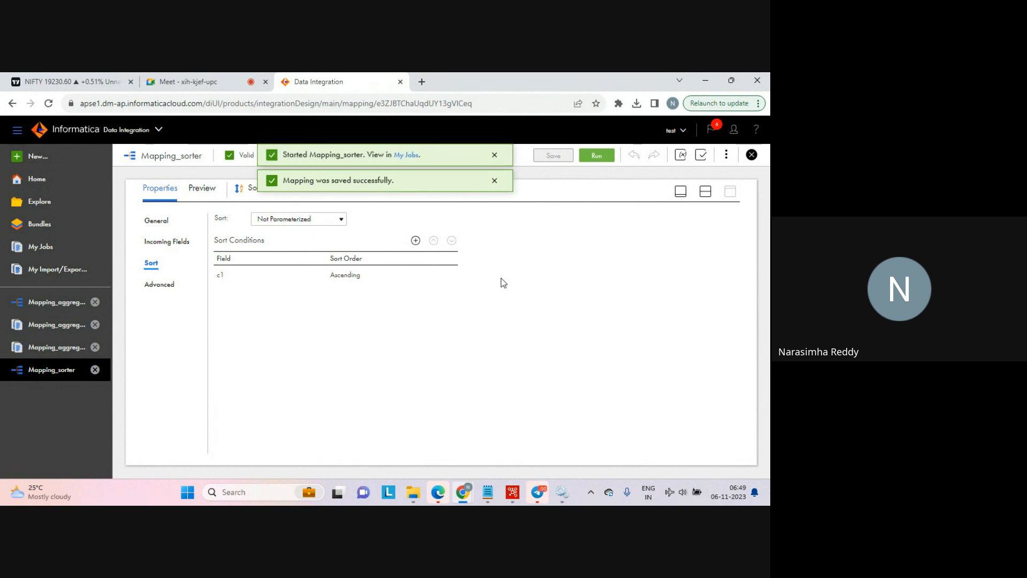
left_click(410, 156)
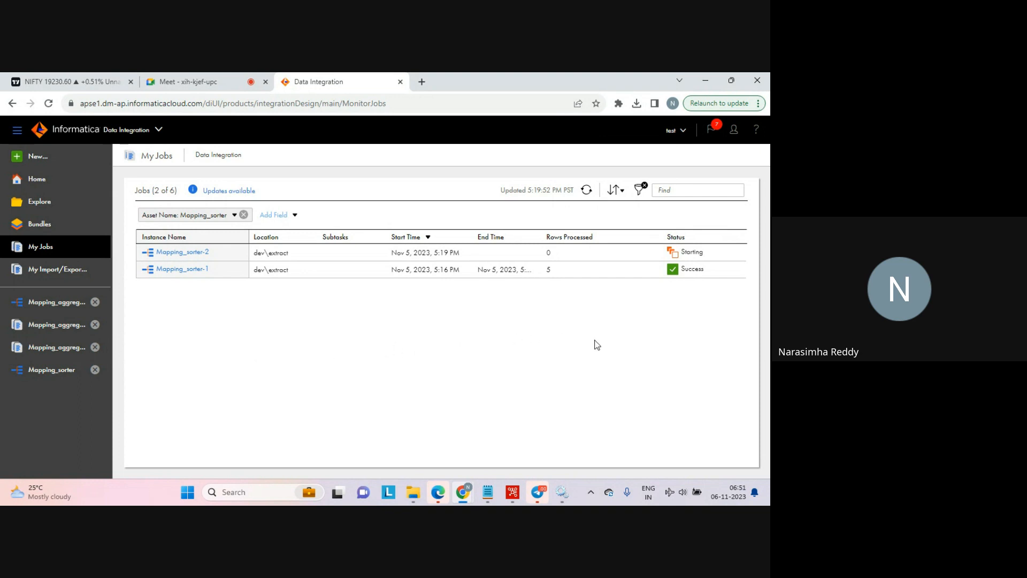
left_click(586, 191)
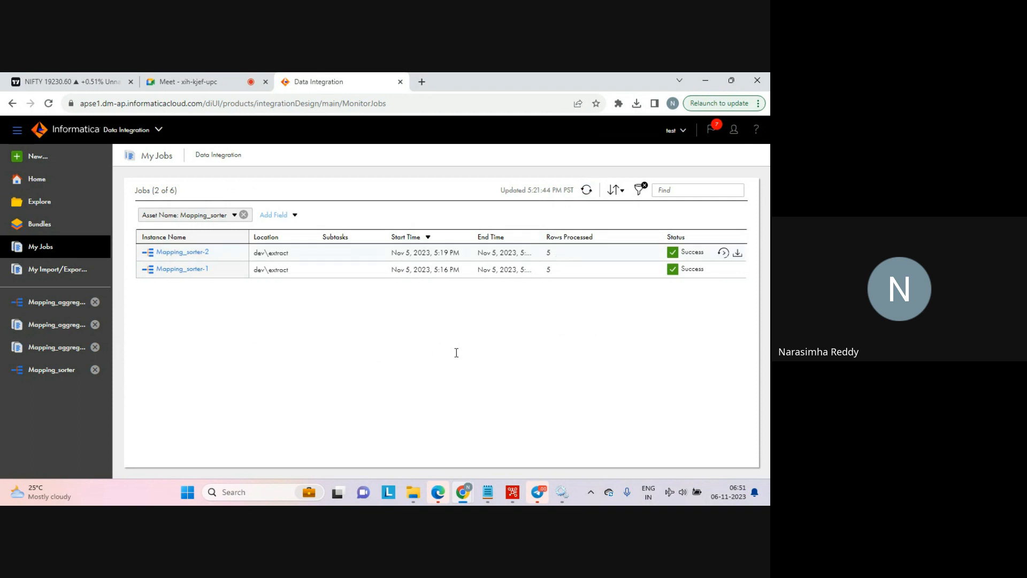
Switch to File Explorer, open sorter_tgt from the tgt_batch2 folder and examine the order of its data rows
left_click(413, 494)
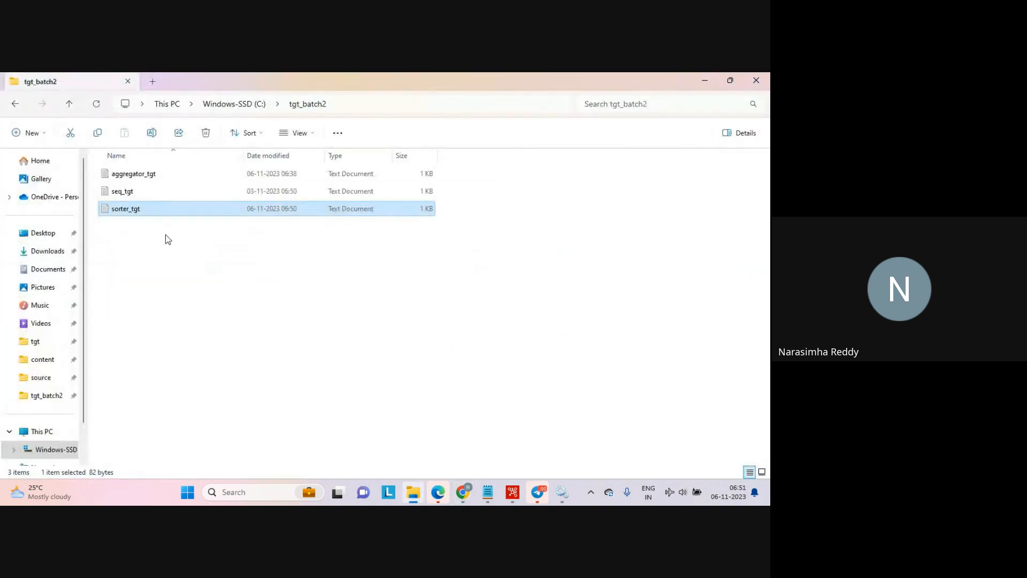
double_click(110, 211)
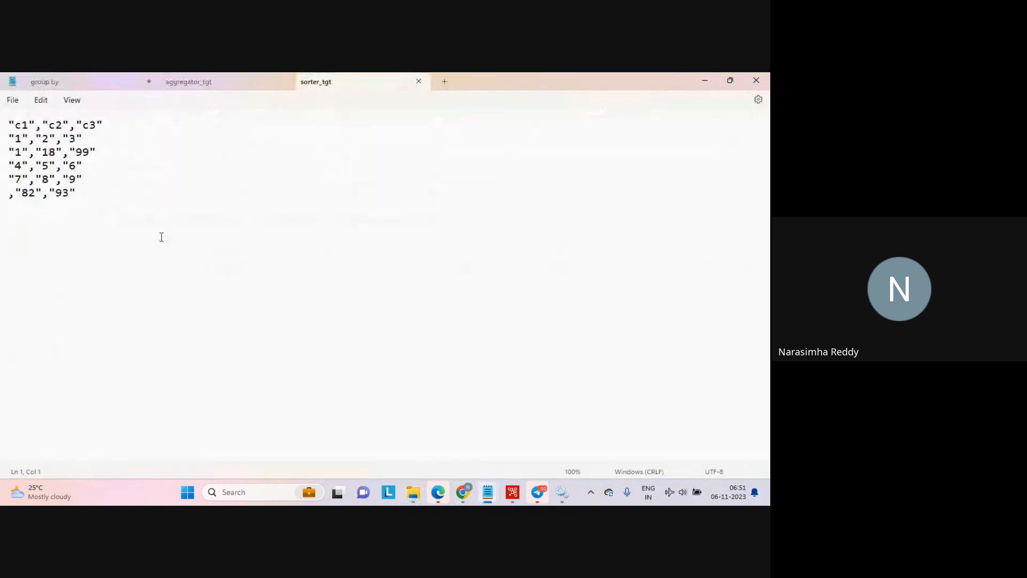
left_click(32, 220)
left_click_drag(10, 138, 123, 218)
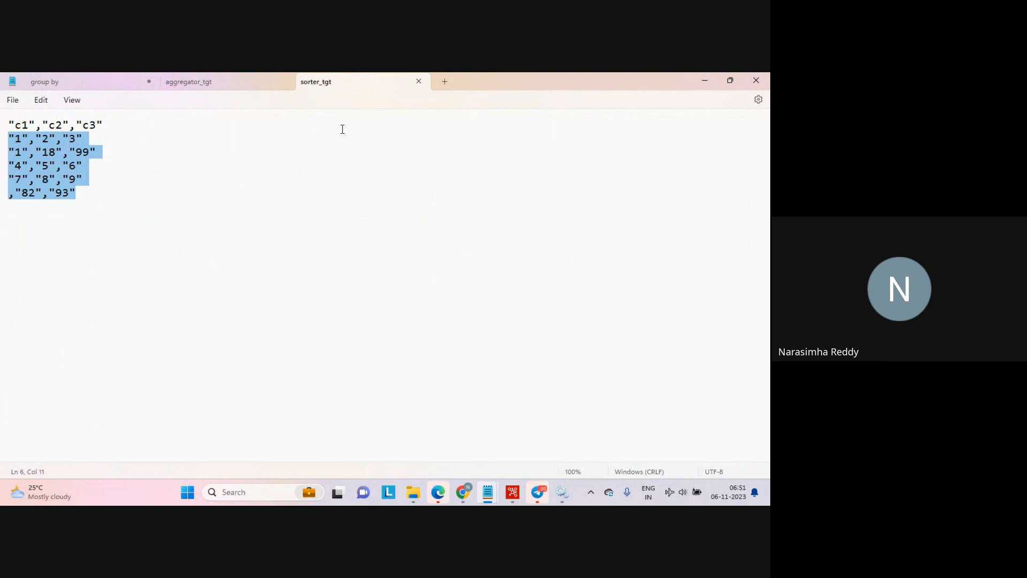
left_click(97, 137)
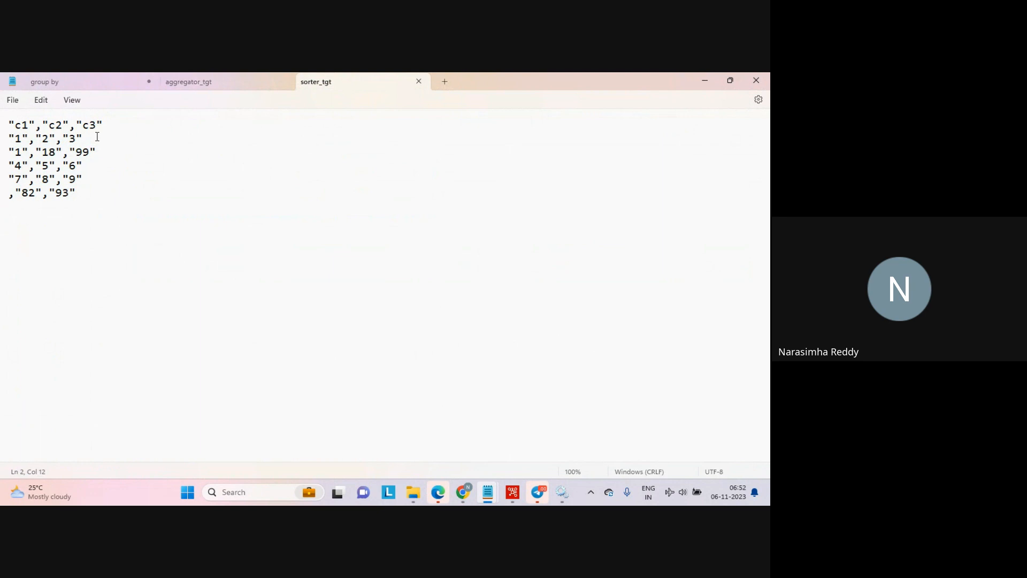
left_click_drag(10, 138, 112, 220)
left_click(112, 219)
Compare the rows sharing the same c1 value in sorter_tgt and examine the whole output, including the header
left_click(11, 138)
left_click_drag(11, 138, 23, 165)
left_click(8, 164)
left_click(45, 244)
left_click(10, 133)
left_click_drag(11, 132, 26, 155)
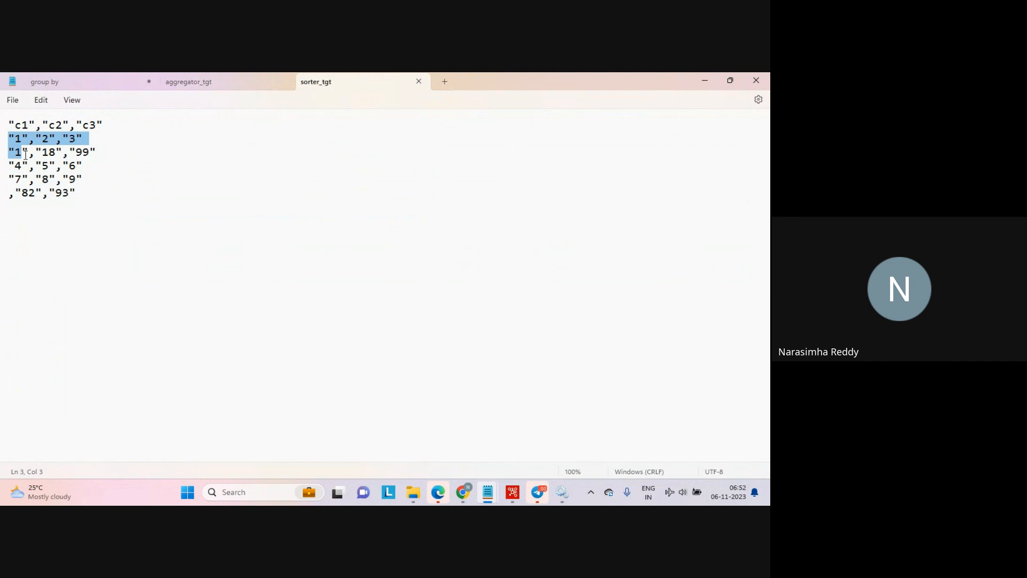
left_click(26, 154)
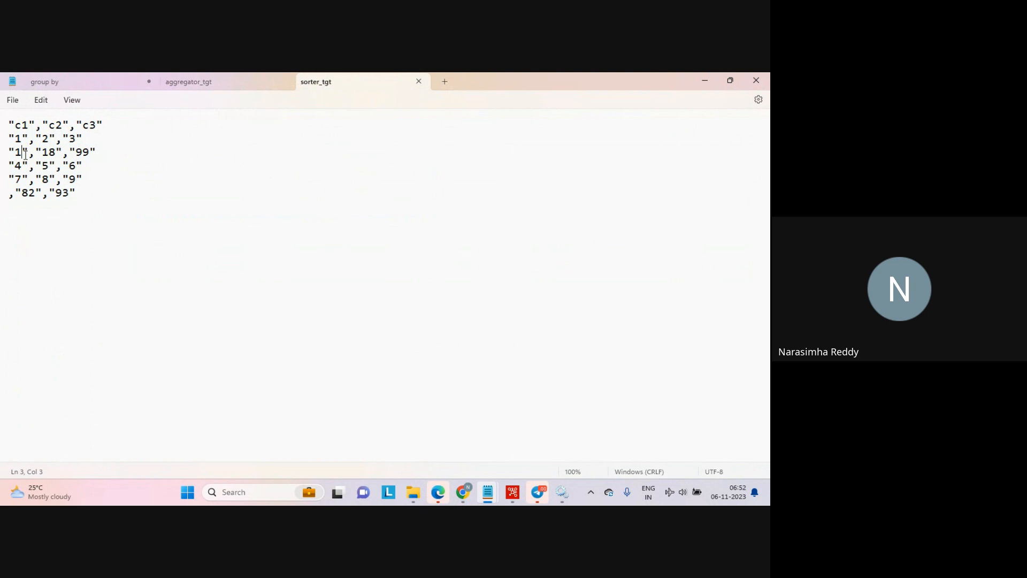
left_click(130, 239)
left_click_drag(124, 241, 2, 123)
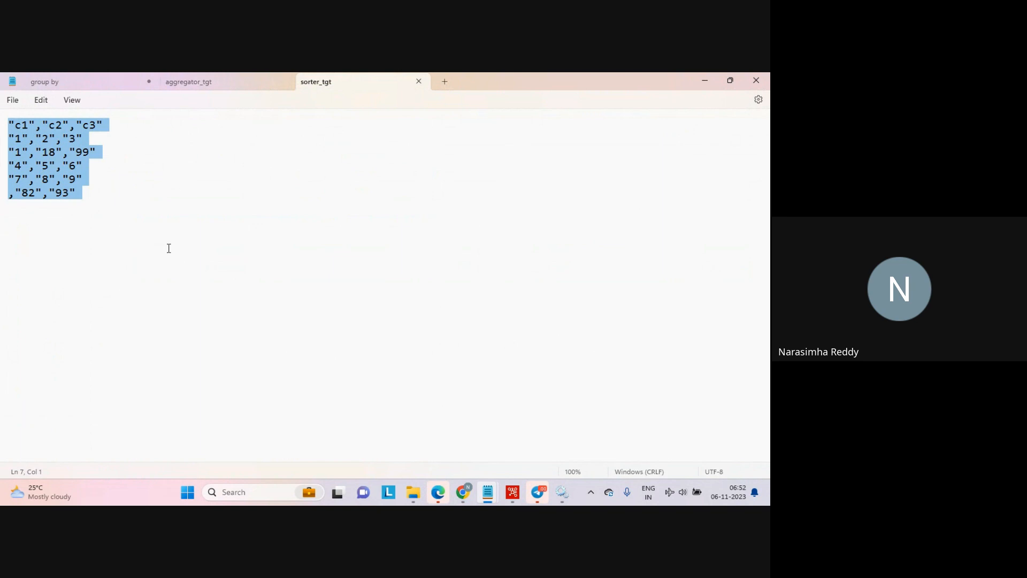
left_click(169, 247)
Close the sorter_tgt and aggregator_tgt files and examine the sorter key and order notes in the group by file
left_click(419, 81)
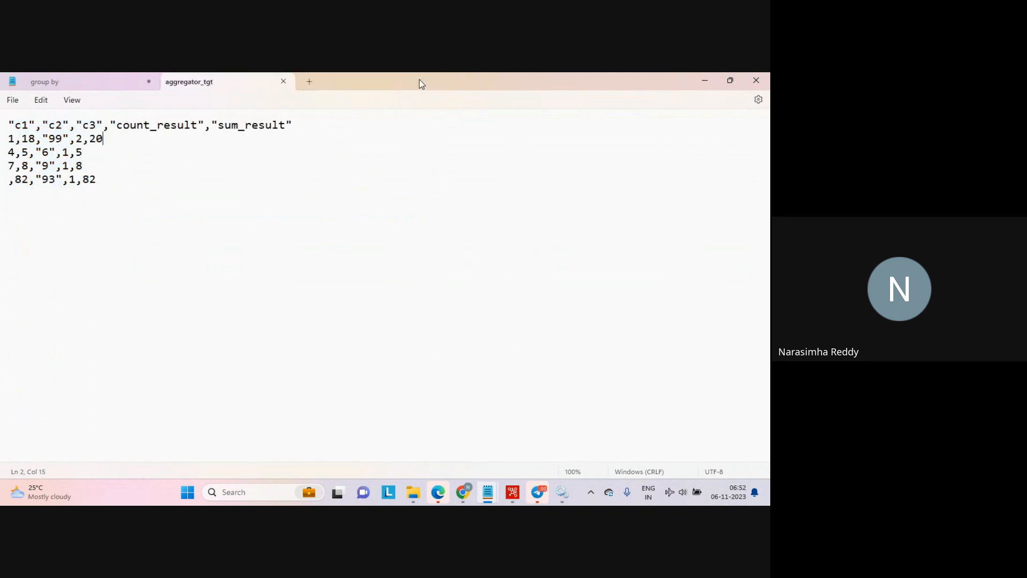
left_click(284, 81)
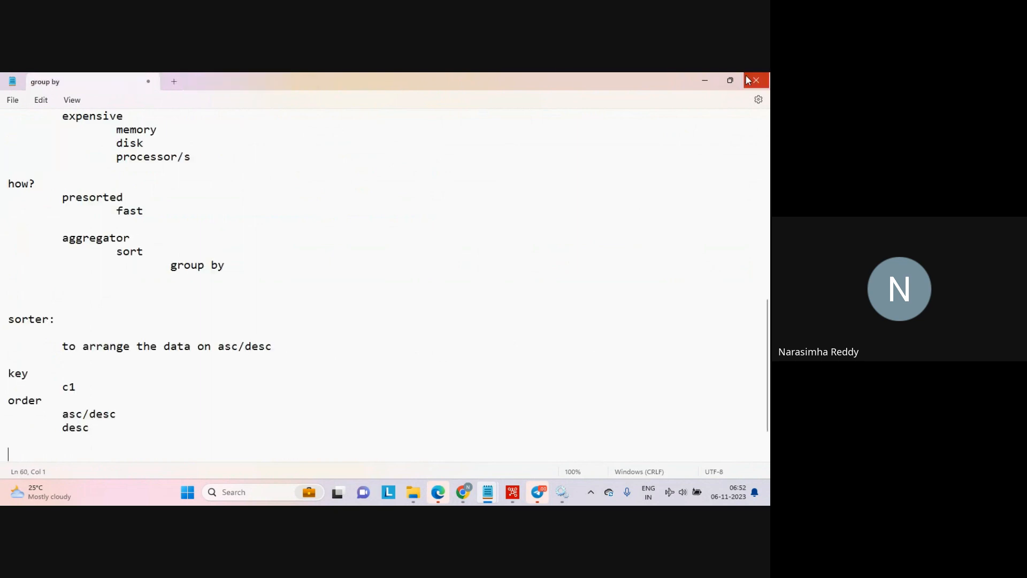
left_click(212, 439)
left_click_drag(212, 439, 188, 360)
left_click(234, 360)
Switch back to Chrome and reopen Mapping_sorter to review the Sorter's sort conditions
left_click(464, 492)
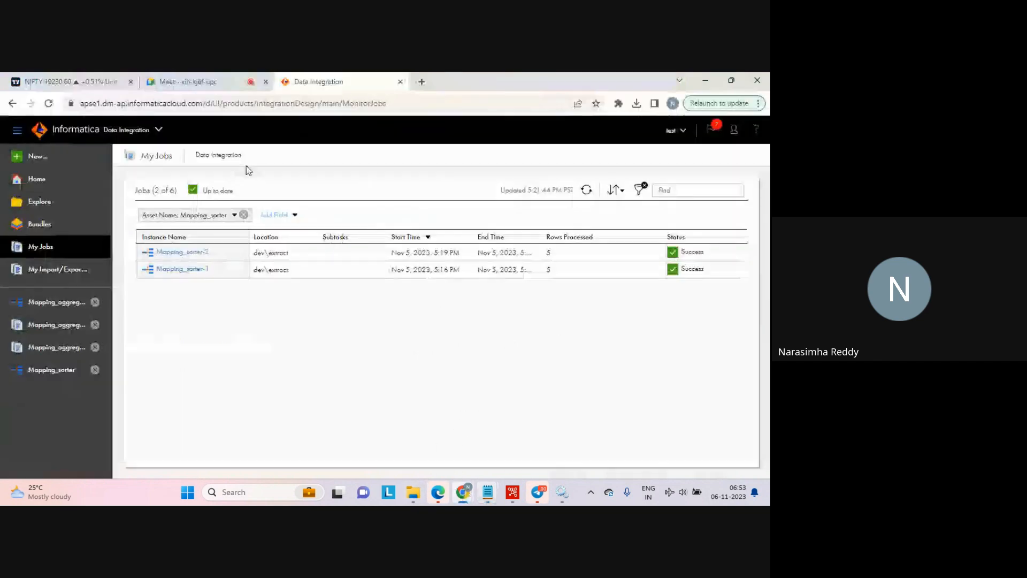
left_click(54, 370)
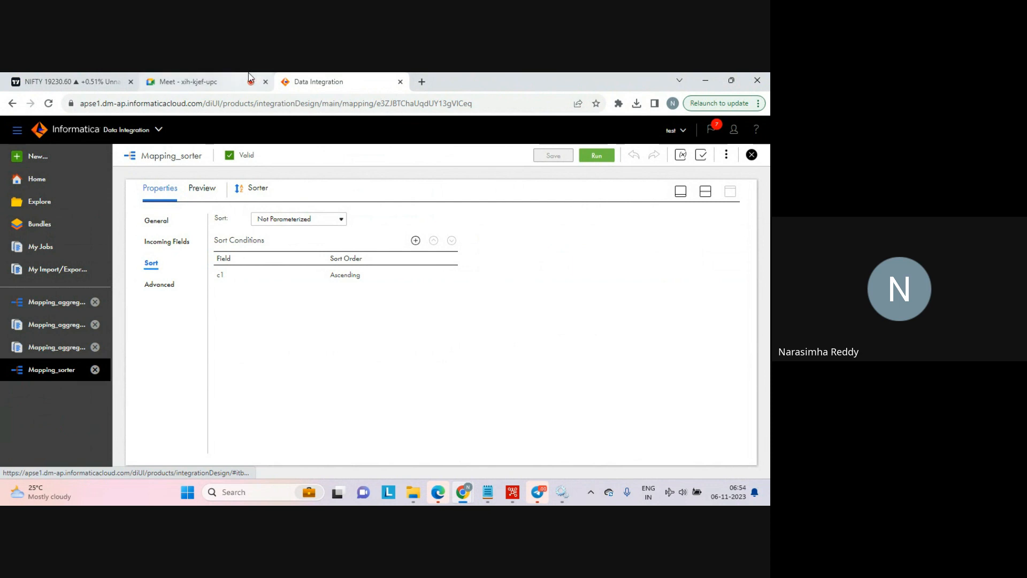
Switch to the Google Meet session and leave the call without ending it for everyone
left_click(203, 81)
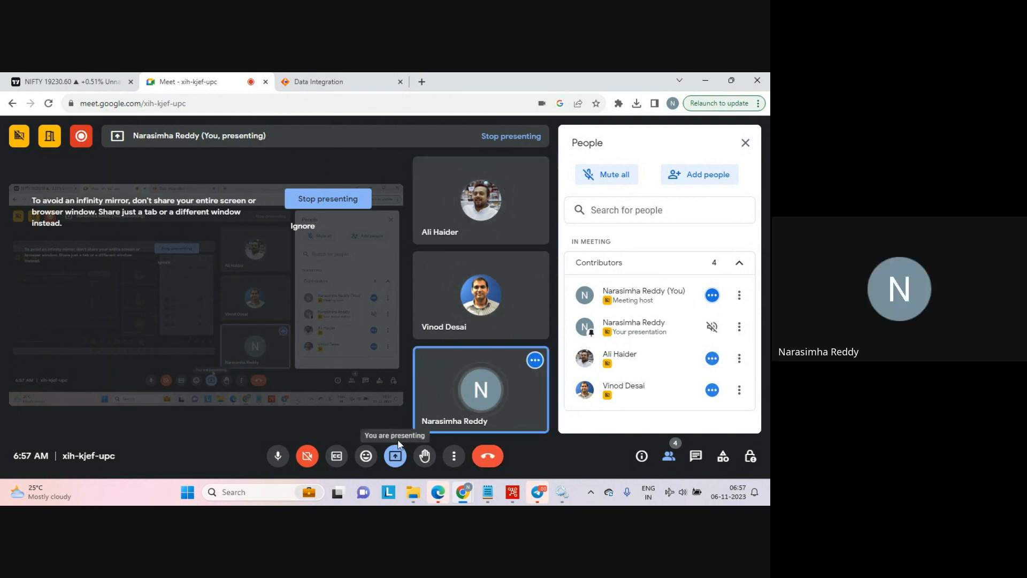
left_click(488, 455)
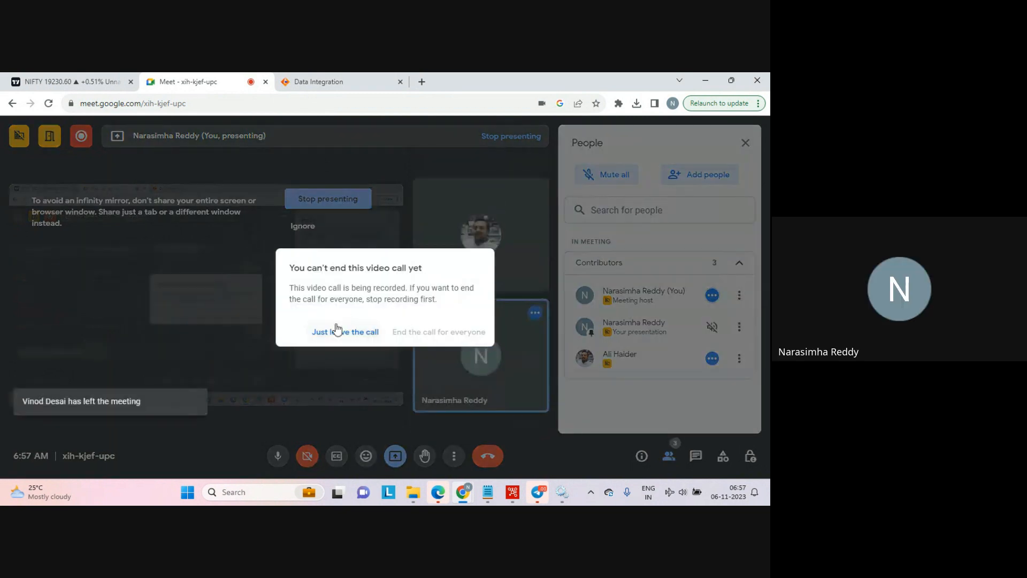
left_click(337, 330)
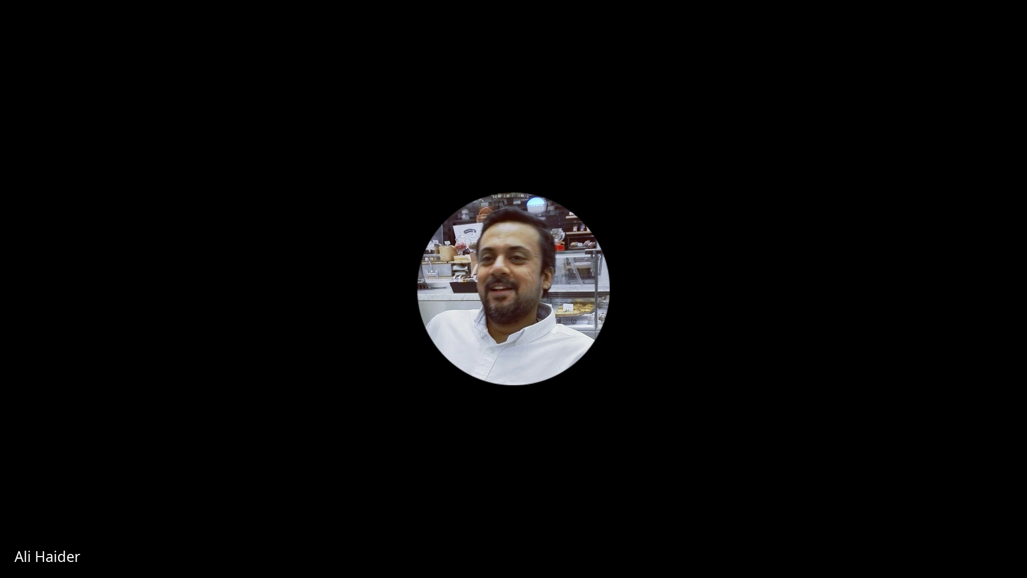